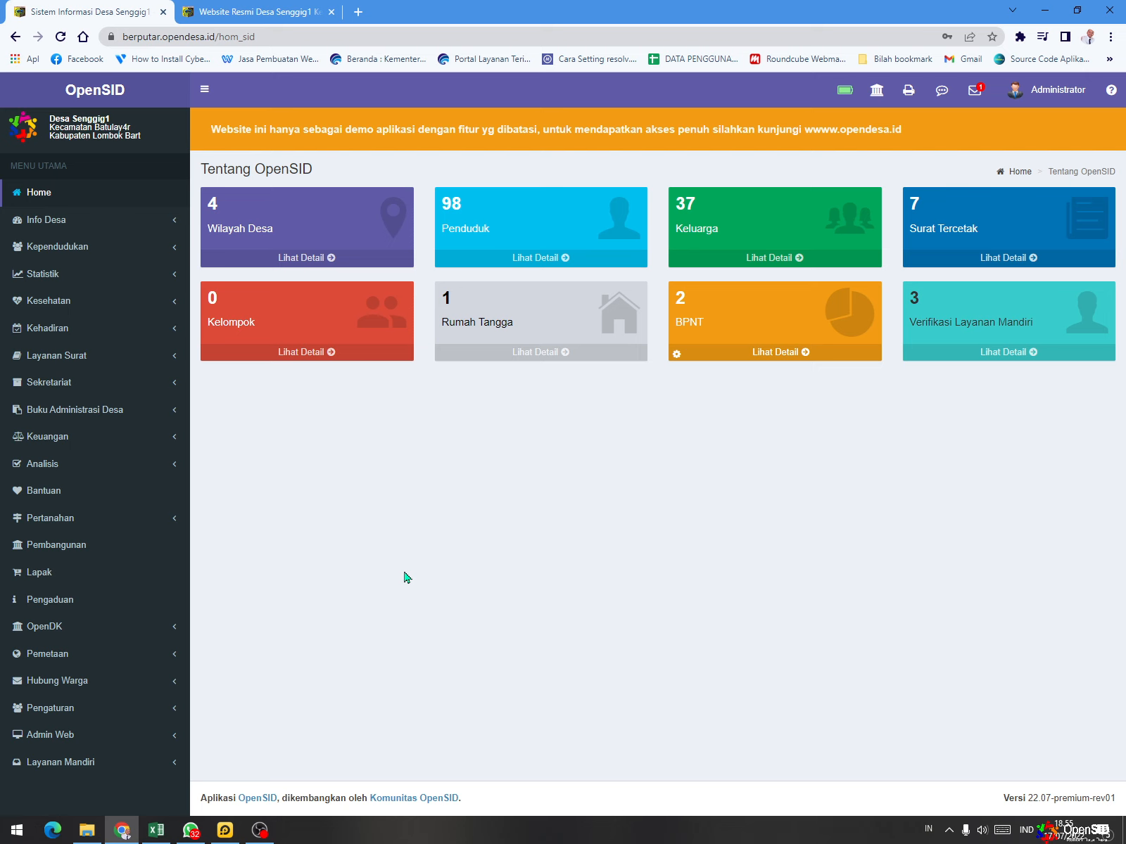
- Open the Layanan Mandiri login page from the village website and clear the prefilled NIK and PIN fields
{"action": "left_click", "coordinate": [256, 12]}
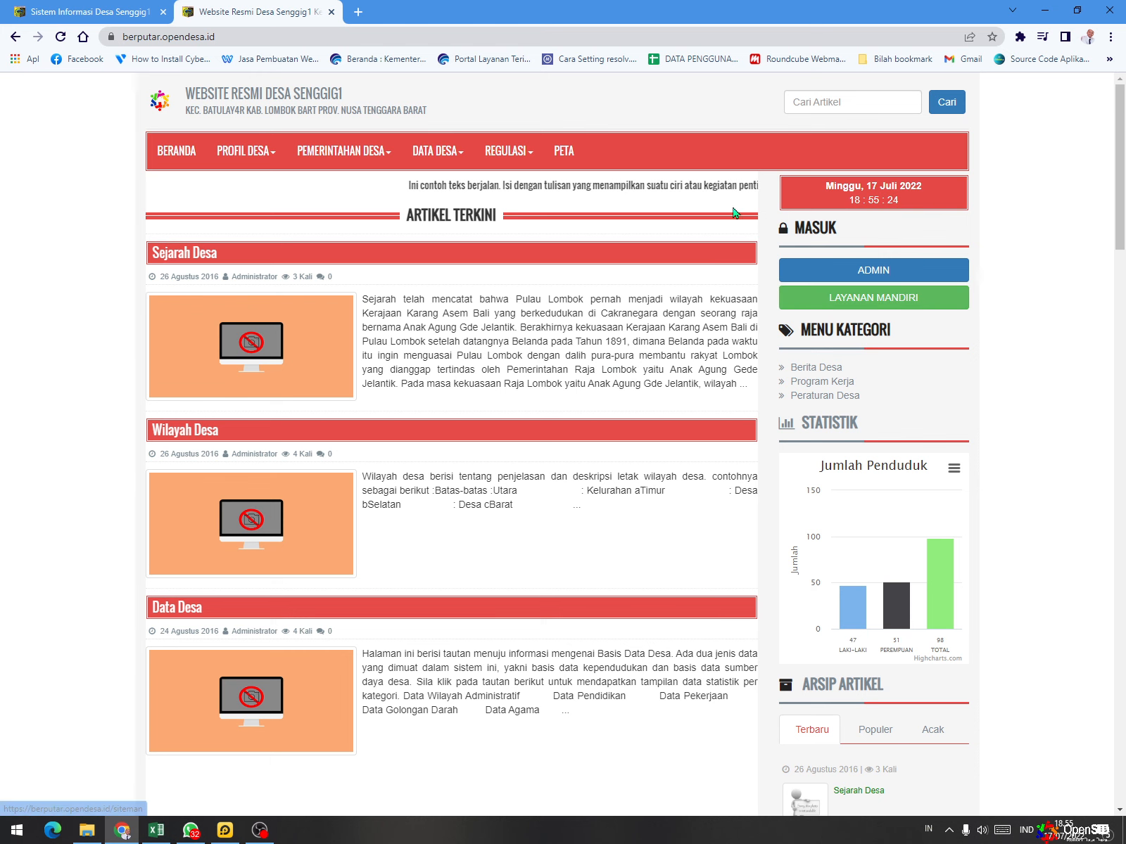
{"action": "left_click", "coordinate": [857, 305]}
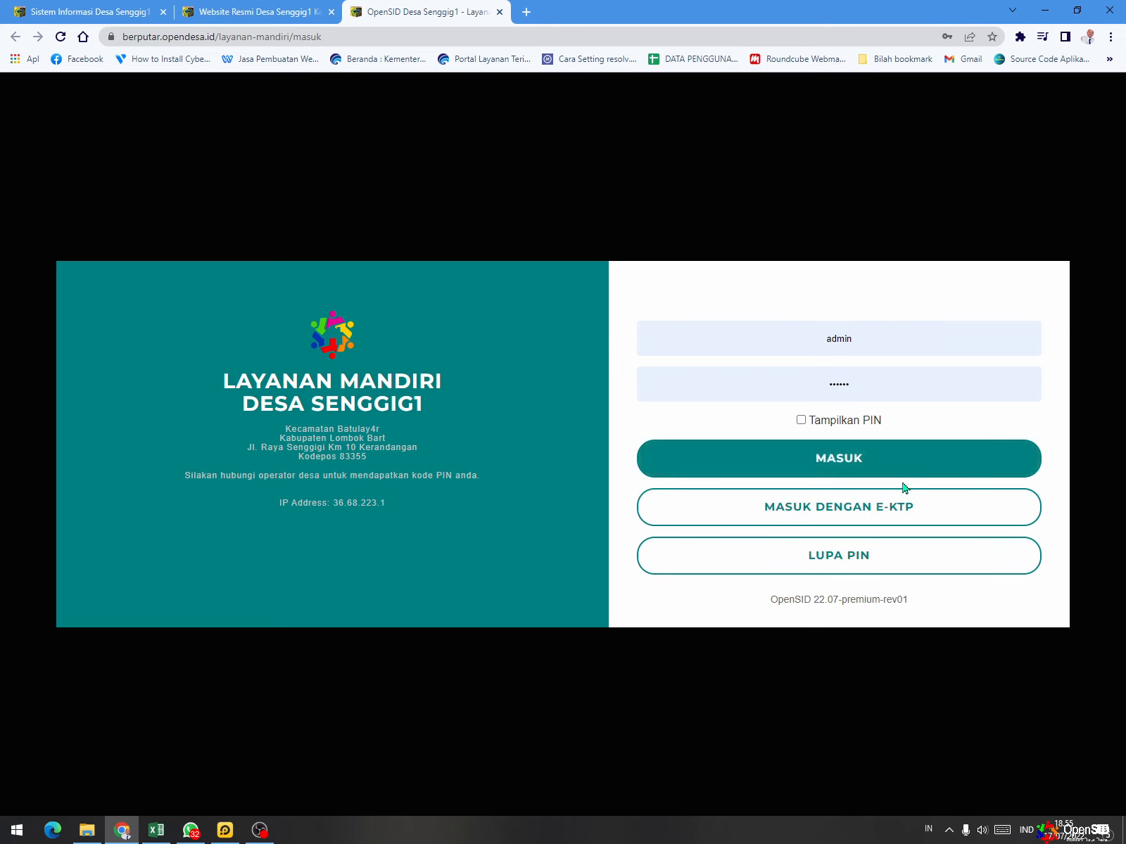
{"action": "double_click", "coordinate": [889, 350]}
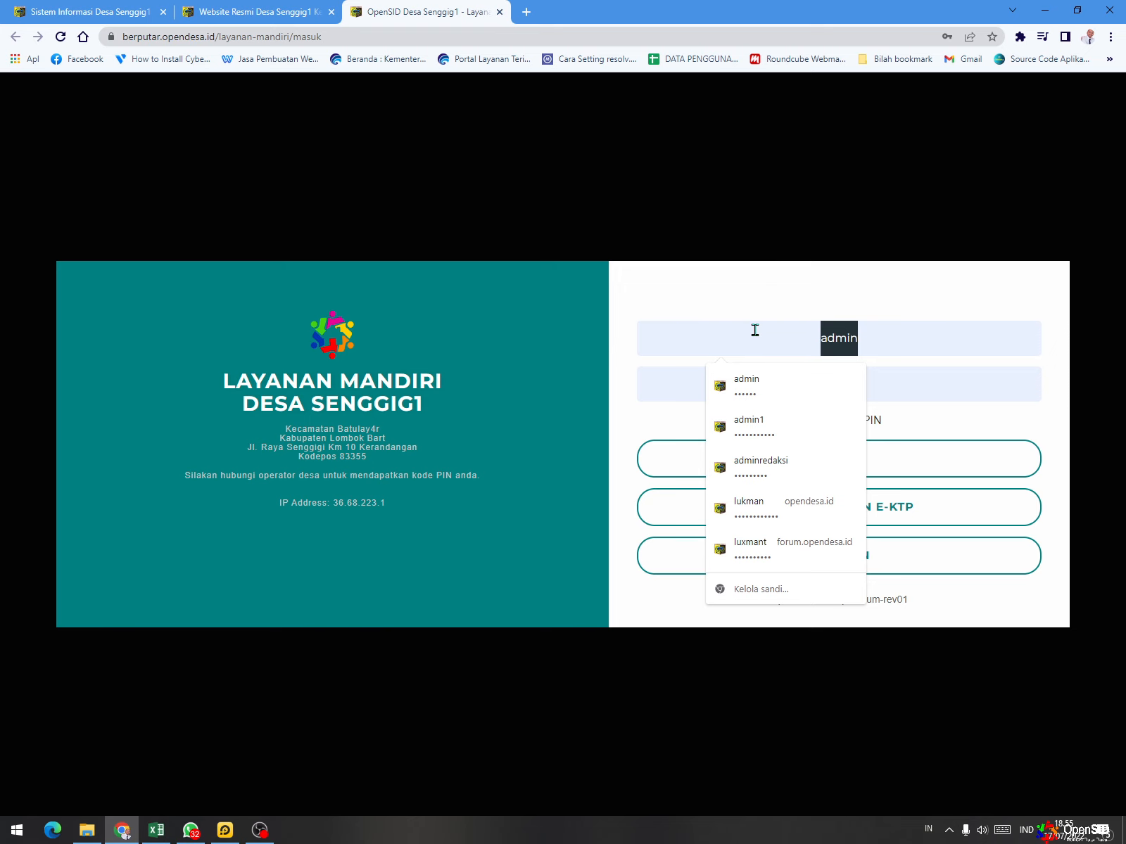
{"action": "key", "text": "BackSpace"}
{"action": "left_click", "coordinate": [769, 315]}
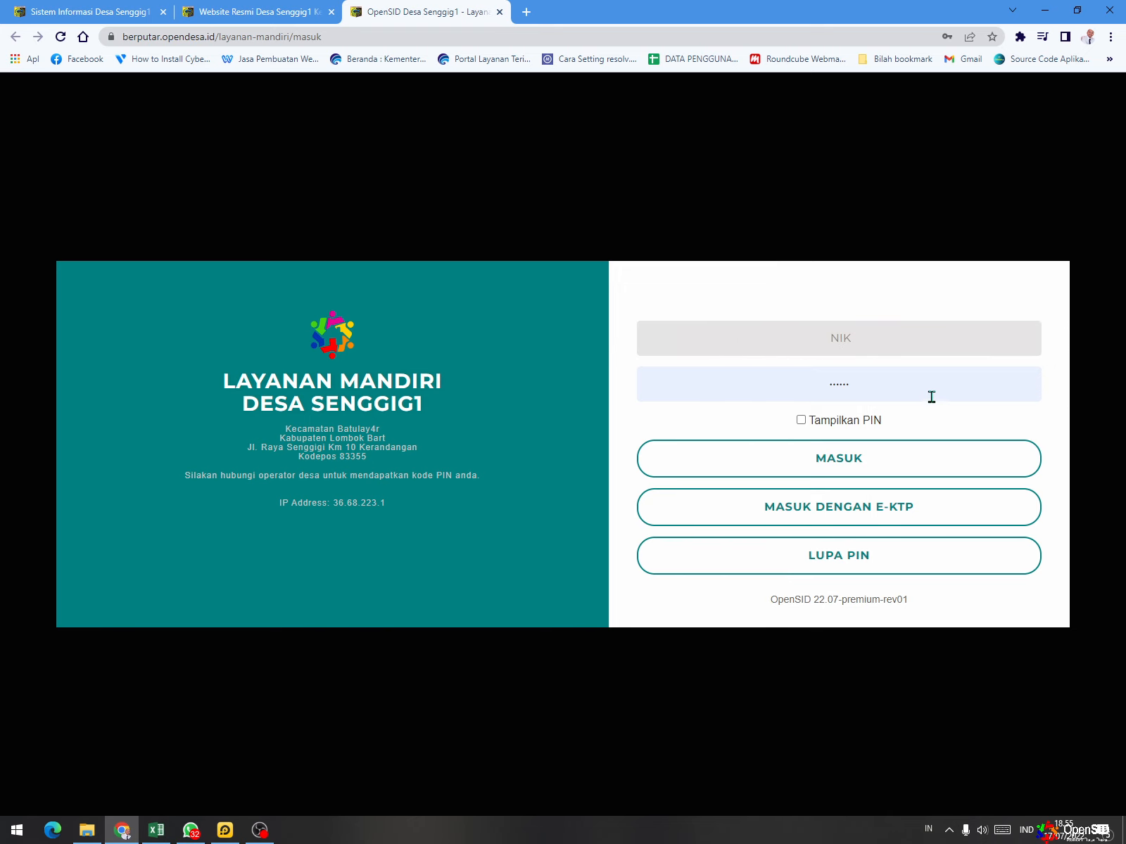
{"action": "left_click_drag", "start_coordinate": [930, 397], "coordinate": [751, 371]}
{"action": "key", "text": "BackSpace"}
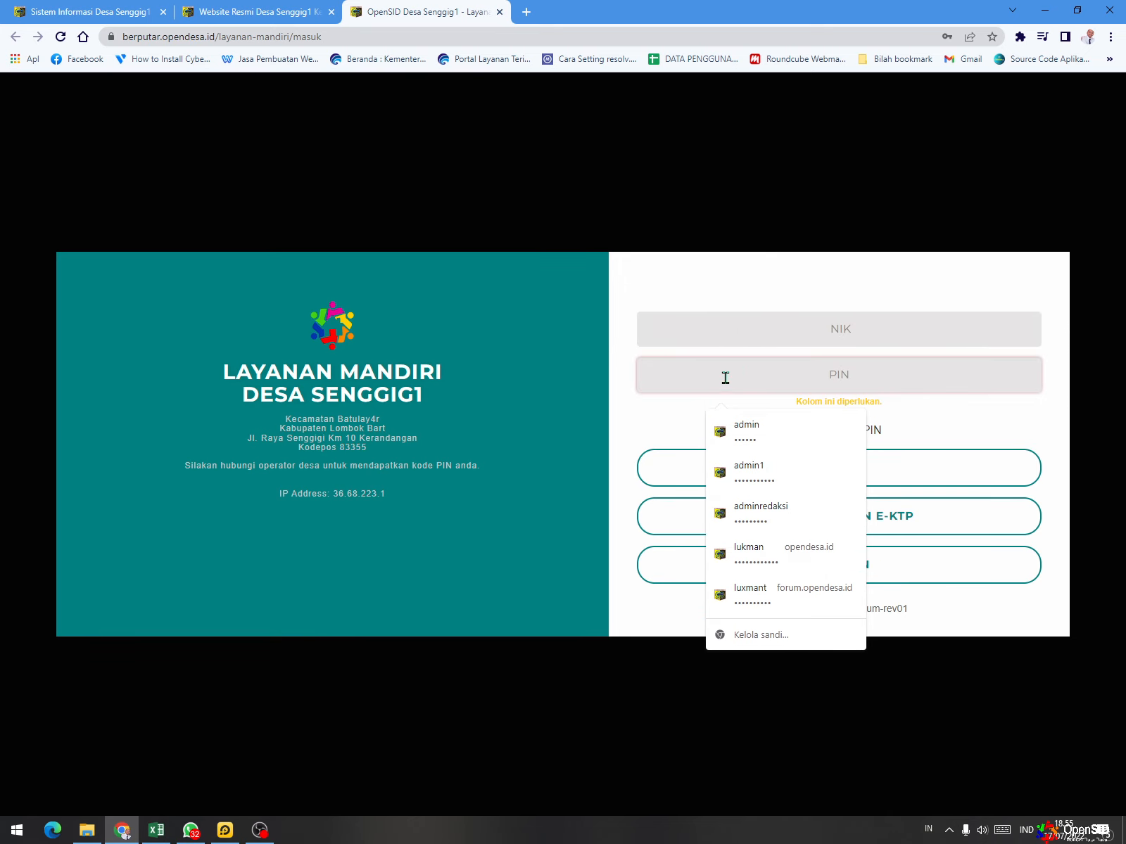
{"action": "left_click", "coordinate": [636, 415]}
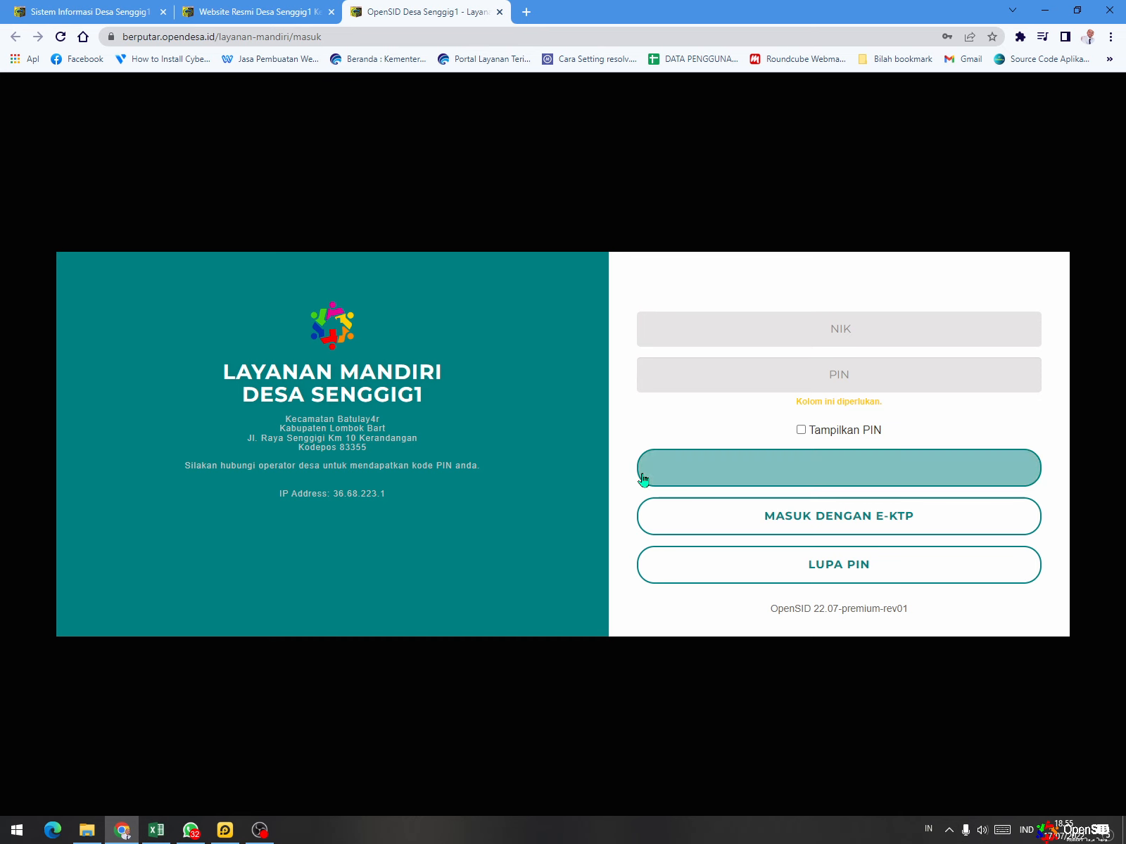
- Return to the Sistem Informasi Desa page, switch to LDPlayer and open the Play Store from System Apps
{"action": "left_click", "coordinate": [109, 14]}
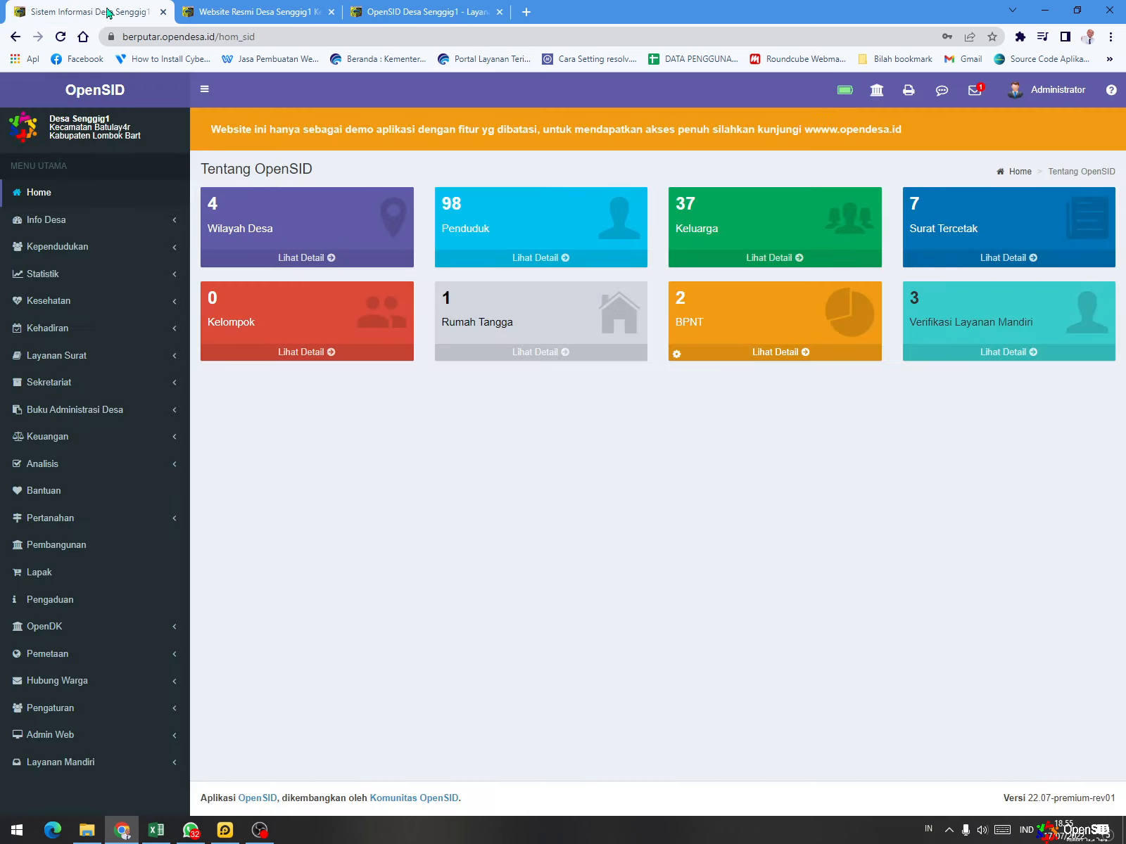
{"action": "mouse_move", "coordinate": [236, 833]}
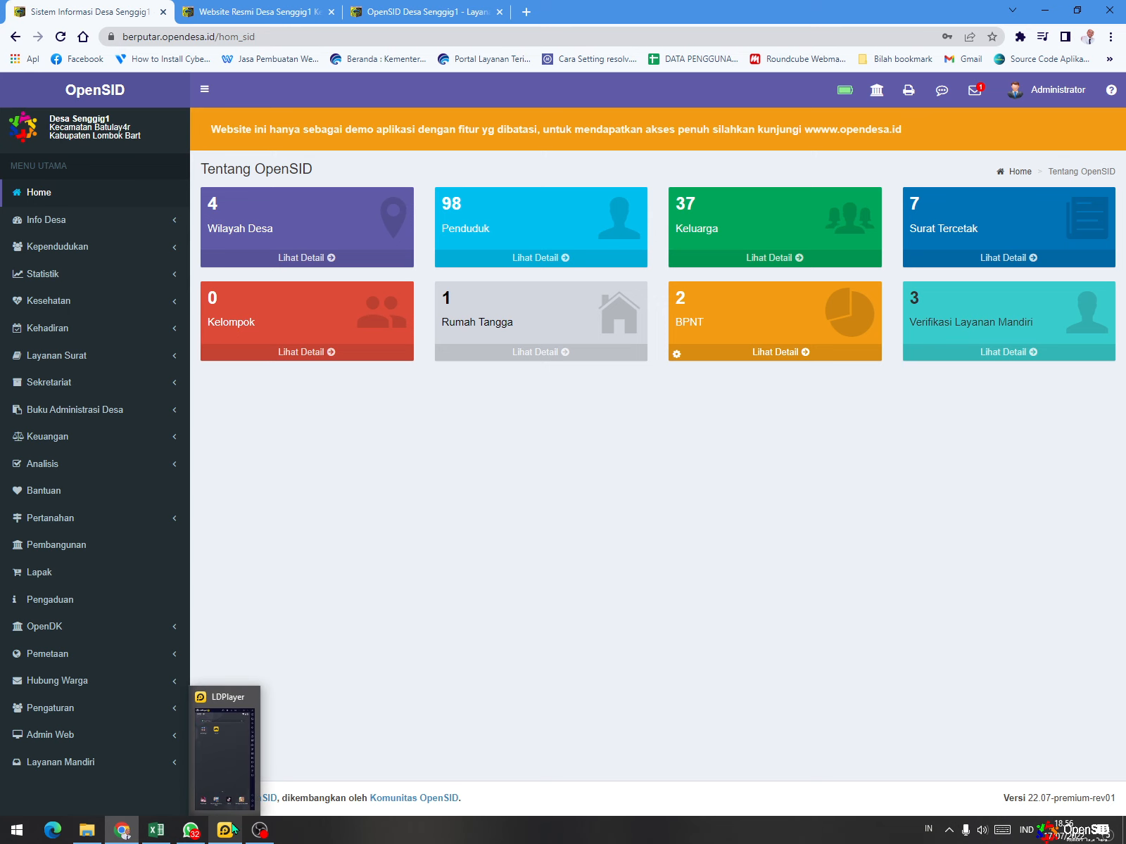
{"action": "left_click", "coordinate": [234, 829]}
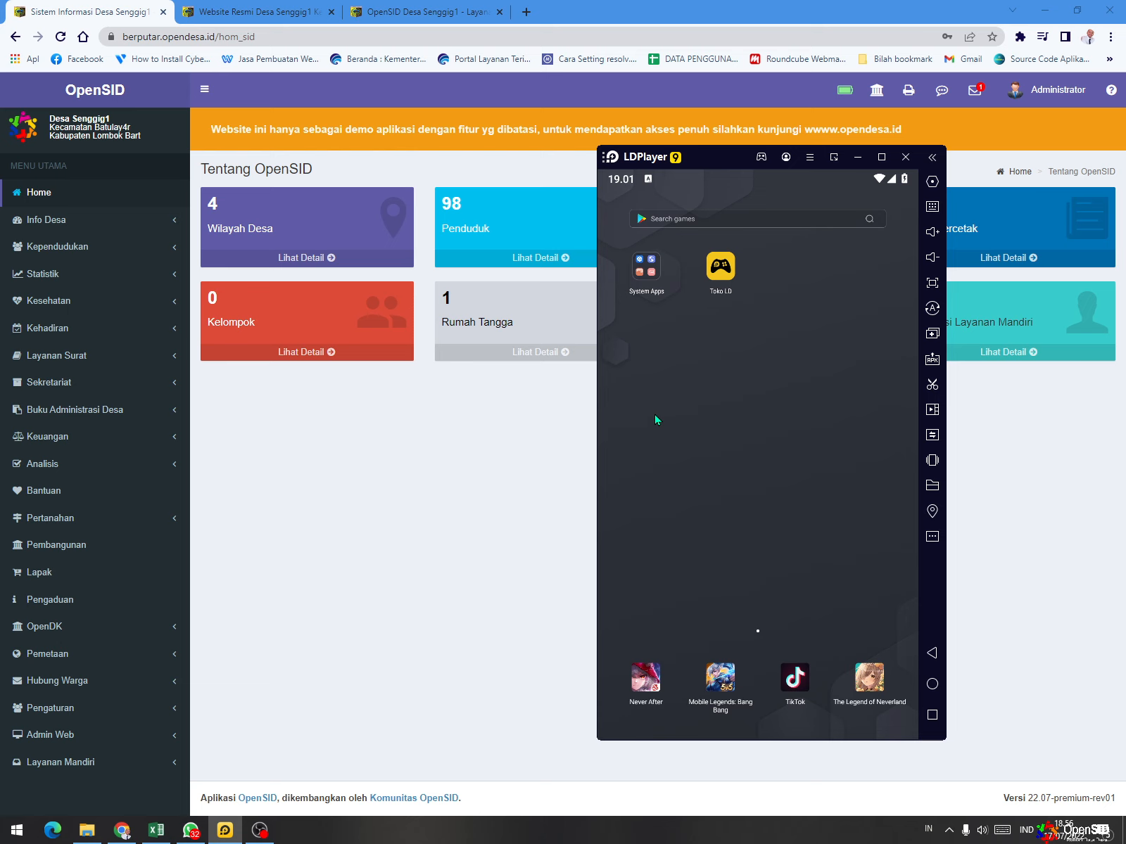
{"action": "left_click", "coordinate": [645, 279]}
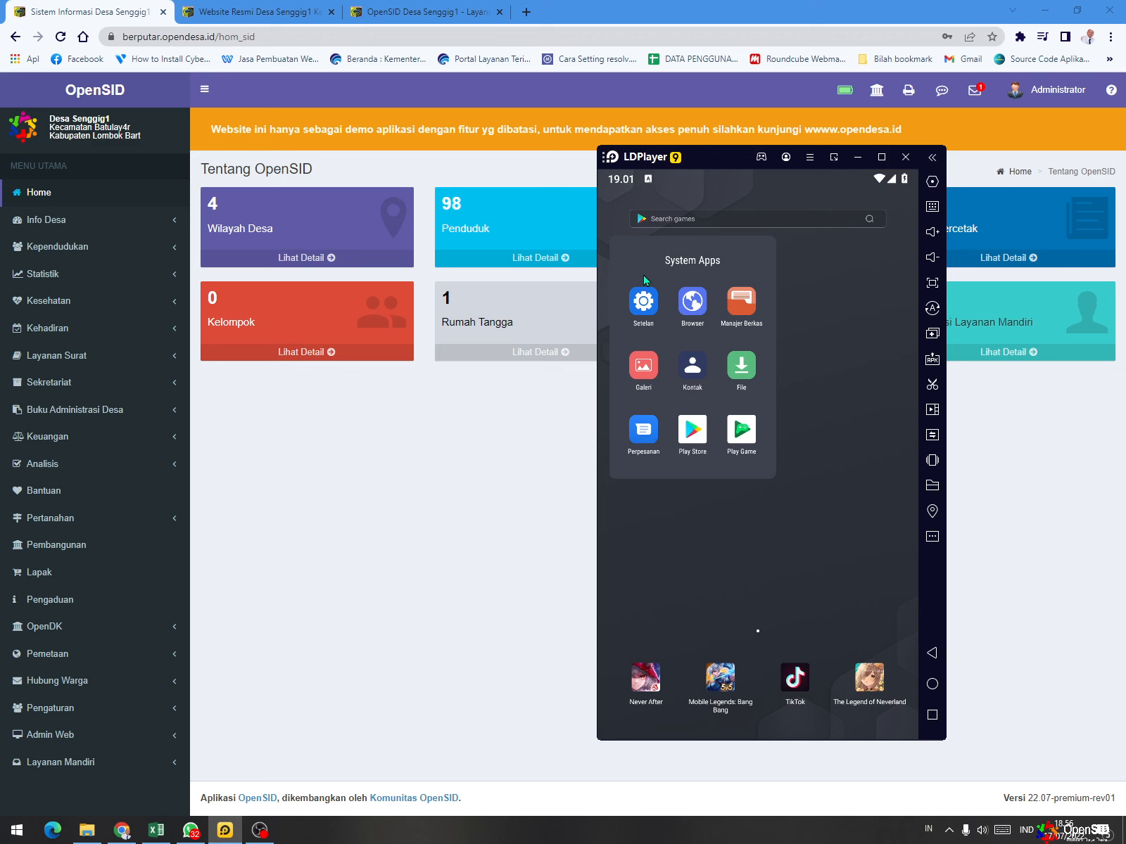
{"action": "left_click", "coordinate": [694, 432]}
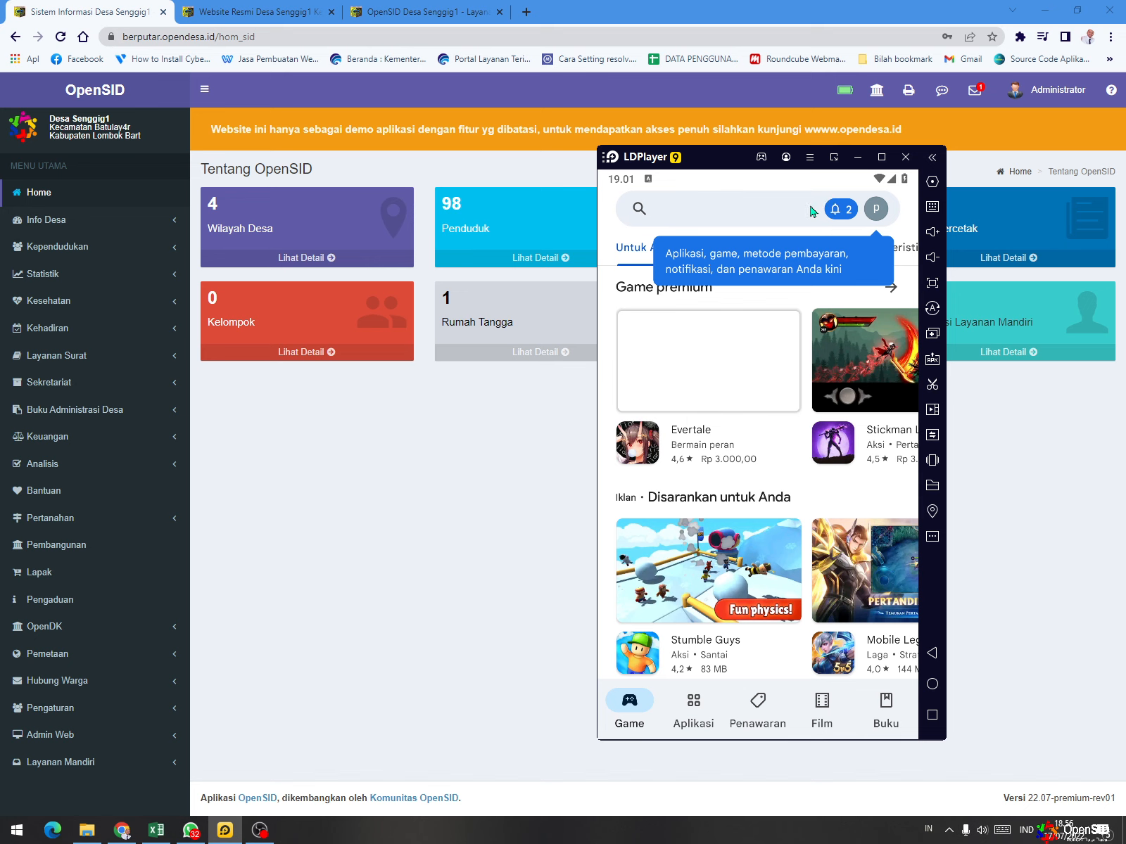
- Search the Play Store for "opensid"
{"action": "left_click", "coordinate": [718, 214]}
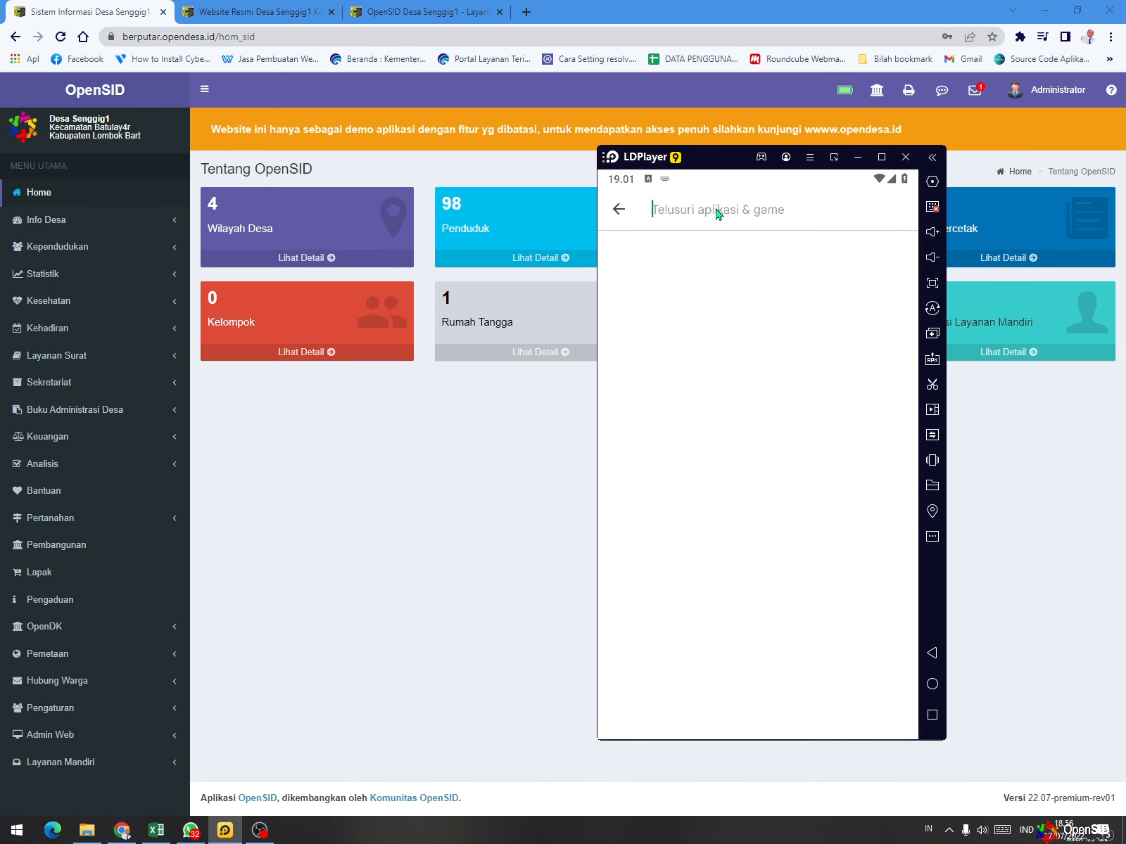
{"action": "type", "text": "open"}
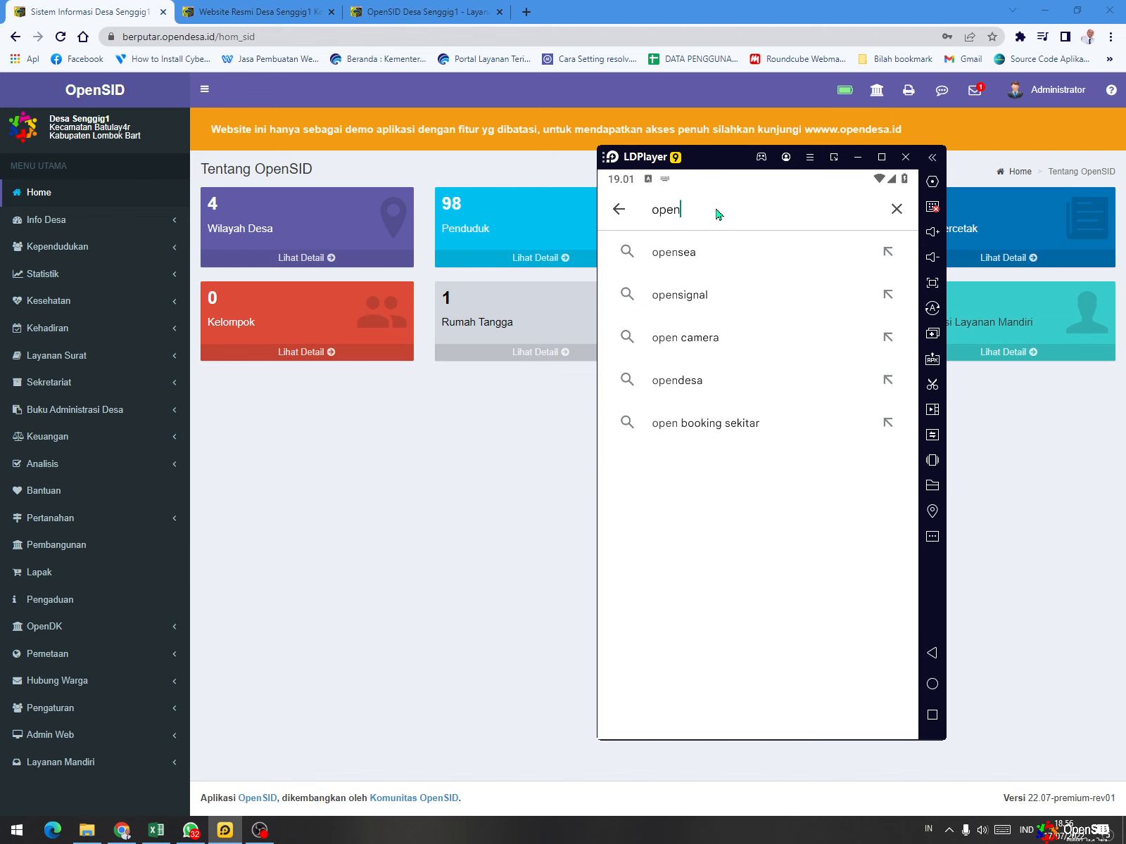
{"action": "type", "text": "sid"}
{"action": "key", "text": "BackSpace"}
{"action": "type", "text": "sid"}
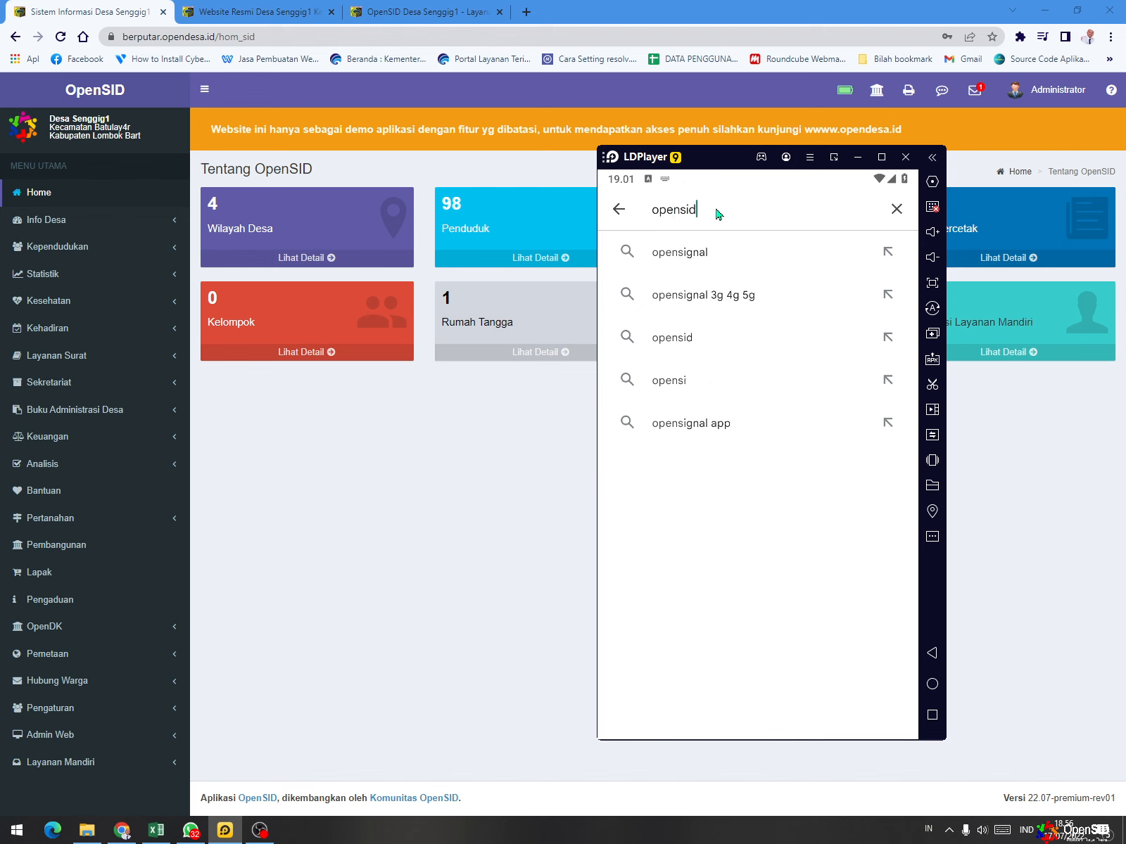
{"action": "key", "text": "Return"}
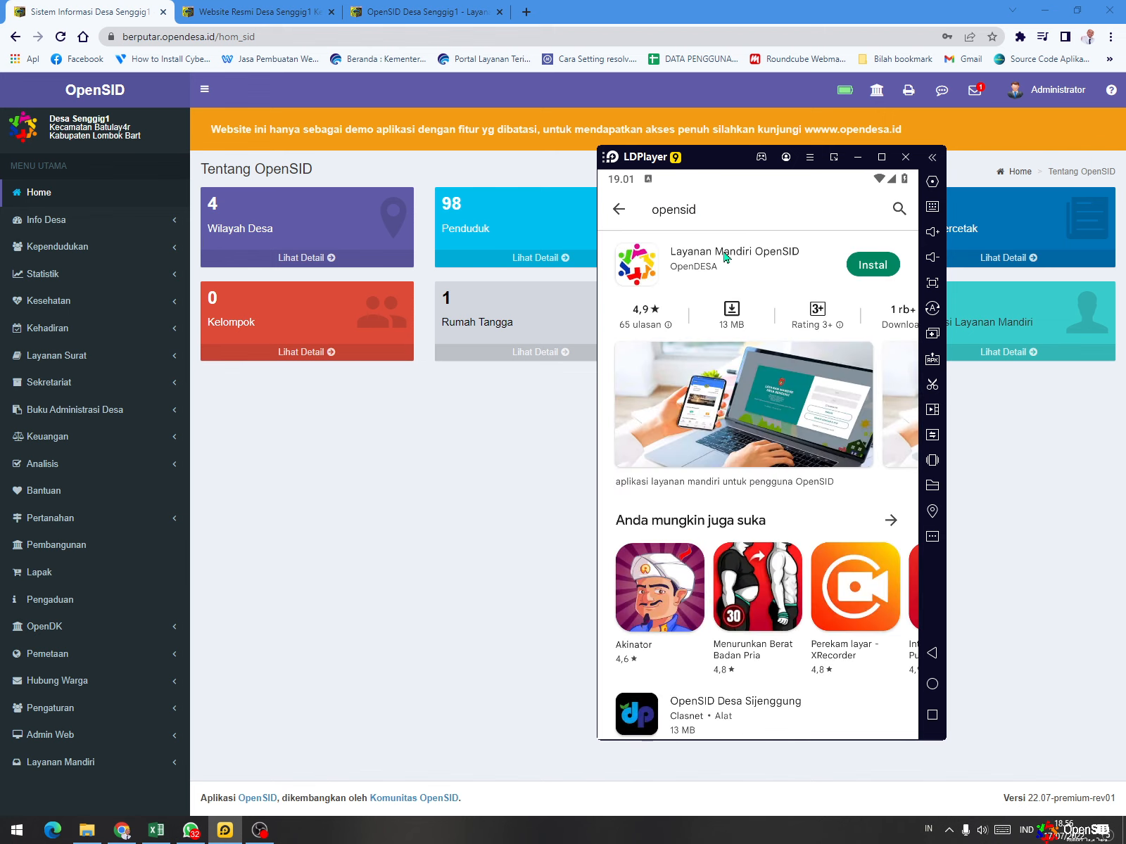
- Install Layanan Mandiri OpenSID, launch it and start the village selection with Mulai
{"action": "left_click", "coordinate": [874, 268]}
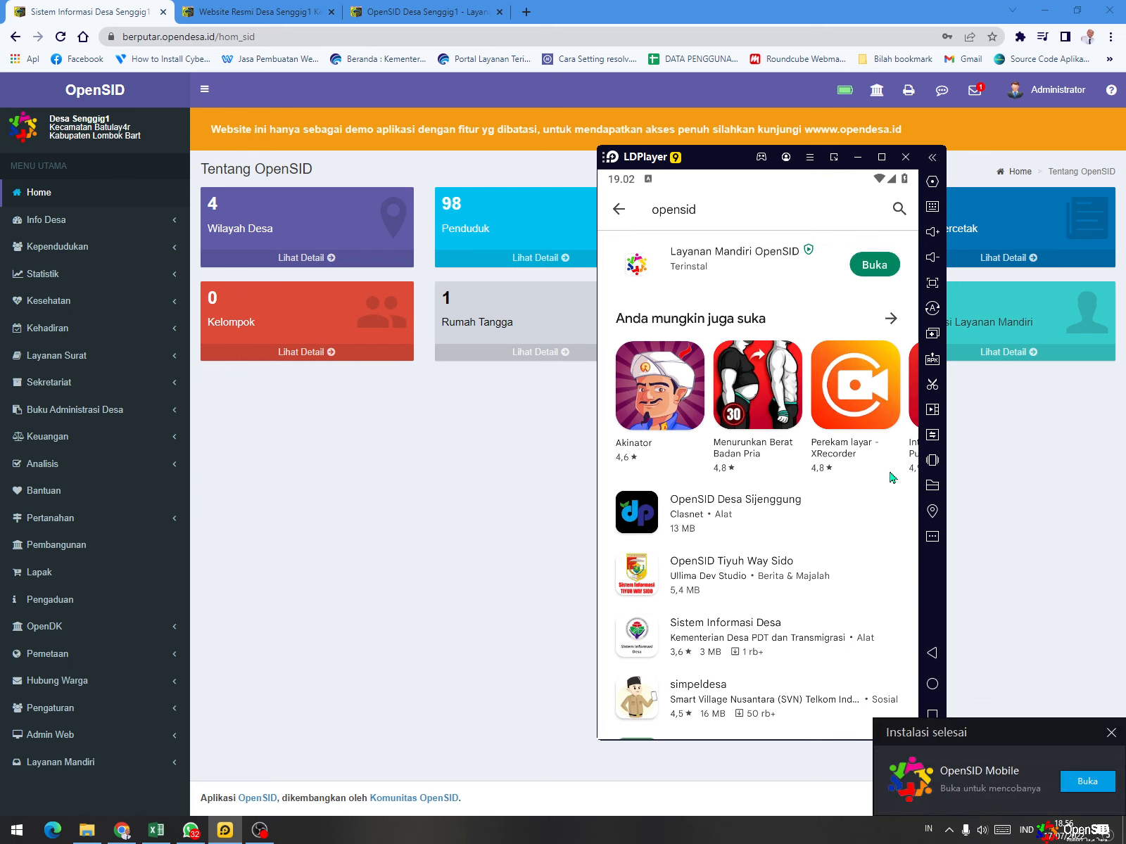
{"action": "left_click", "coordinate": [1094, 784]}
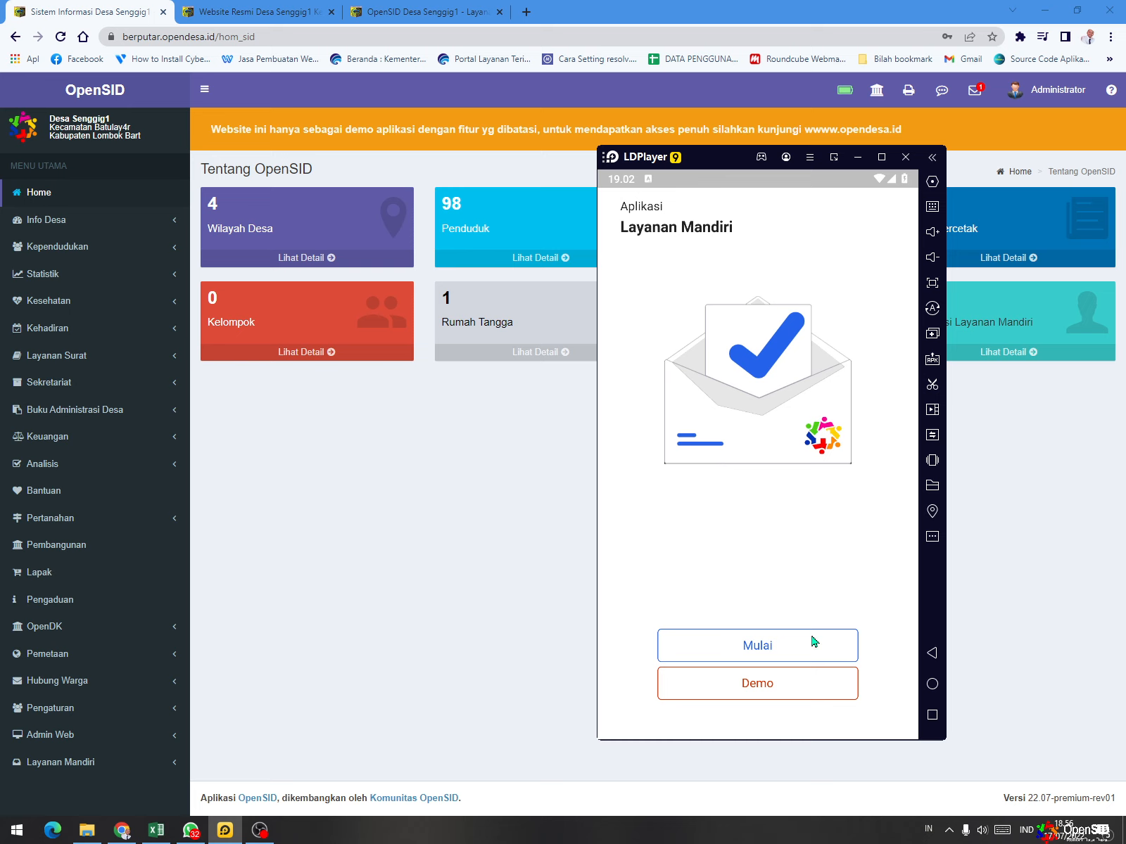
{"action": "left_click", "coordinate": [772, 649]}
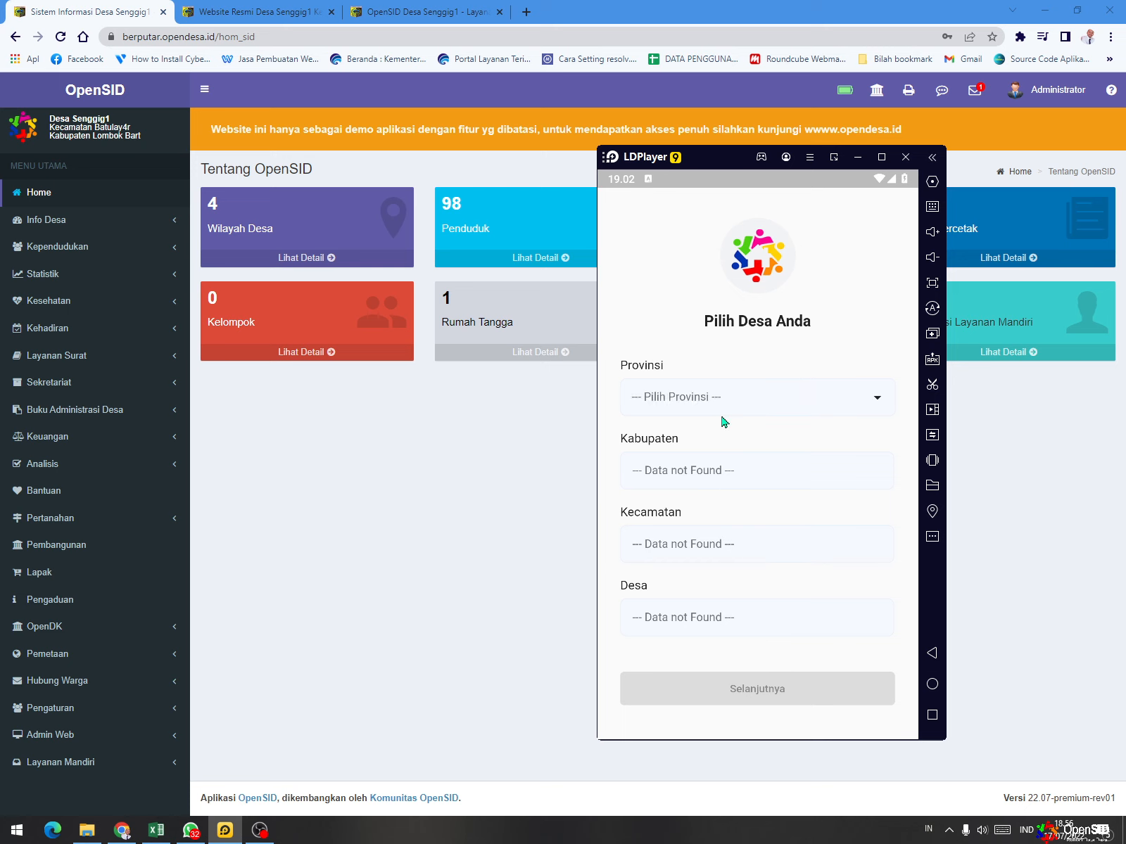
- Look through the list of provinces in the Provinsi field and close it without choosing one
{"action": "left_click", "coordinate": [729, 398]}
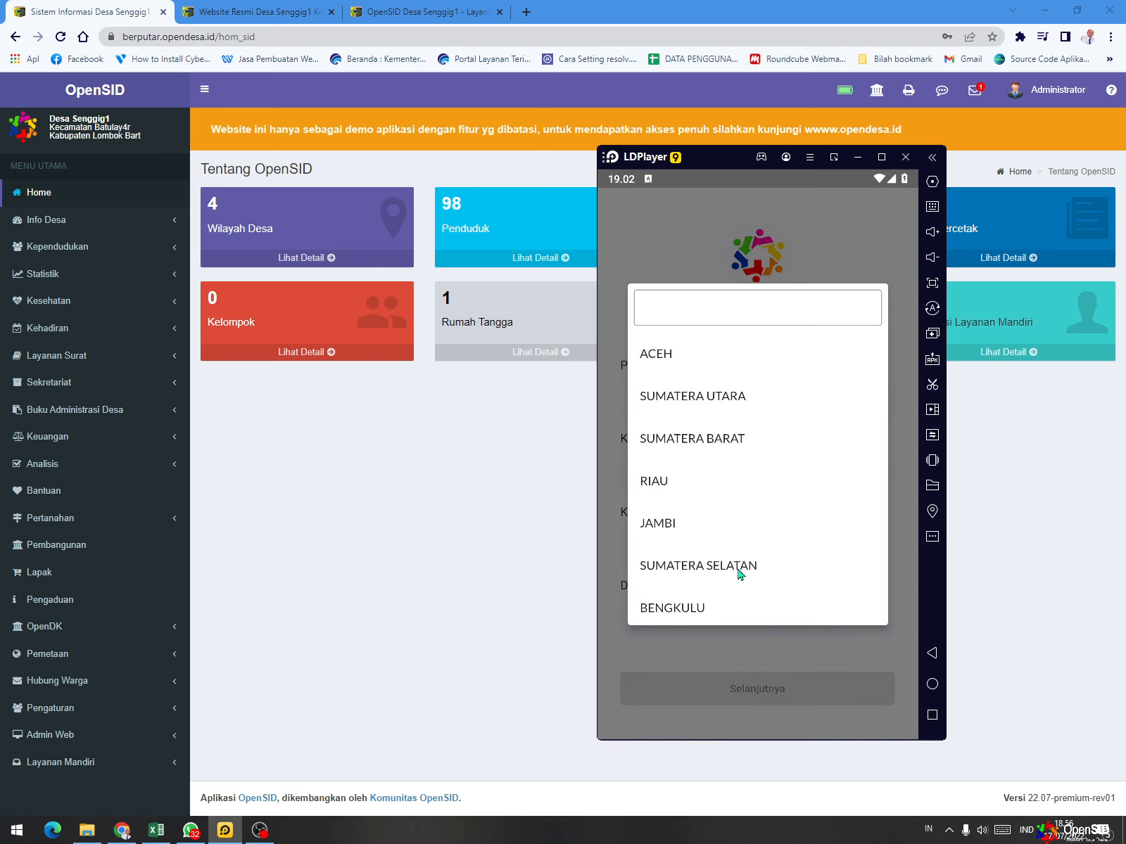
{"action": "scroll", "coordinate": [739, 574], "scroll_direction": "down", "scroll_amount": 3}
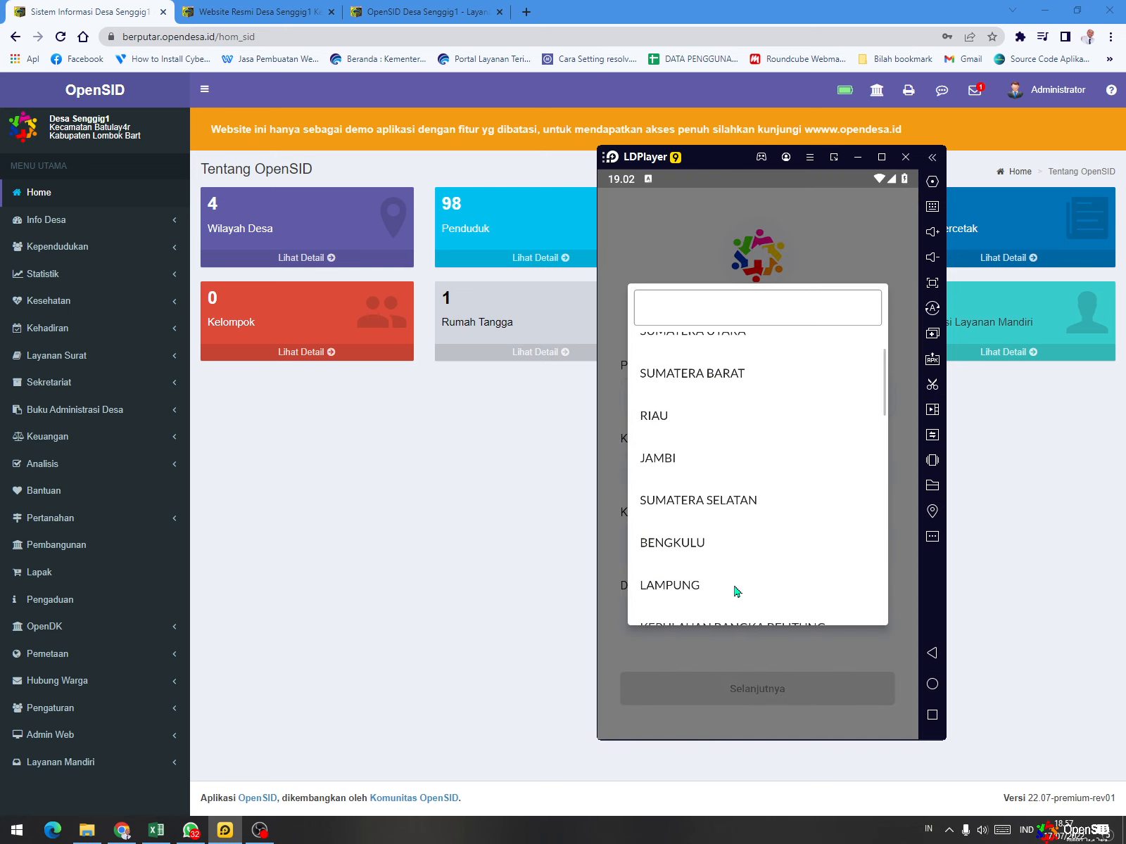
{"action": "left_click", "coordinate": [612, 429]}
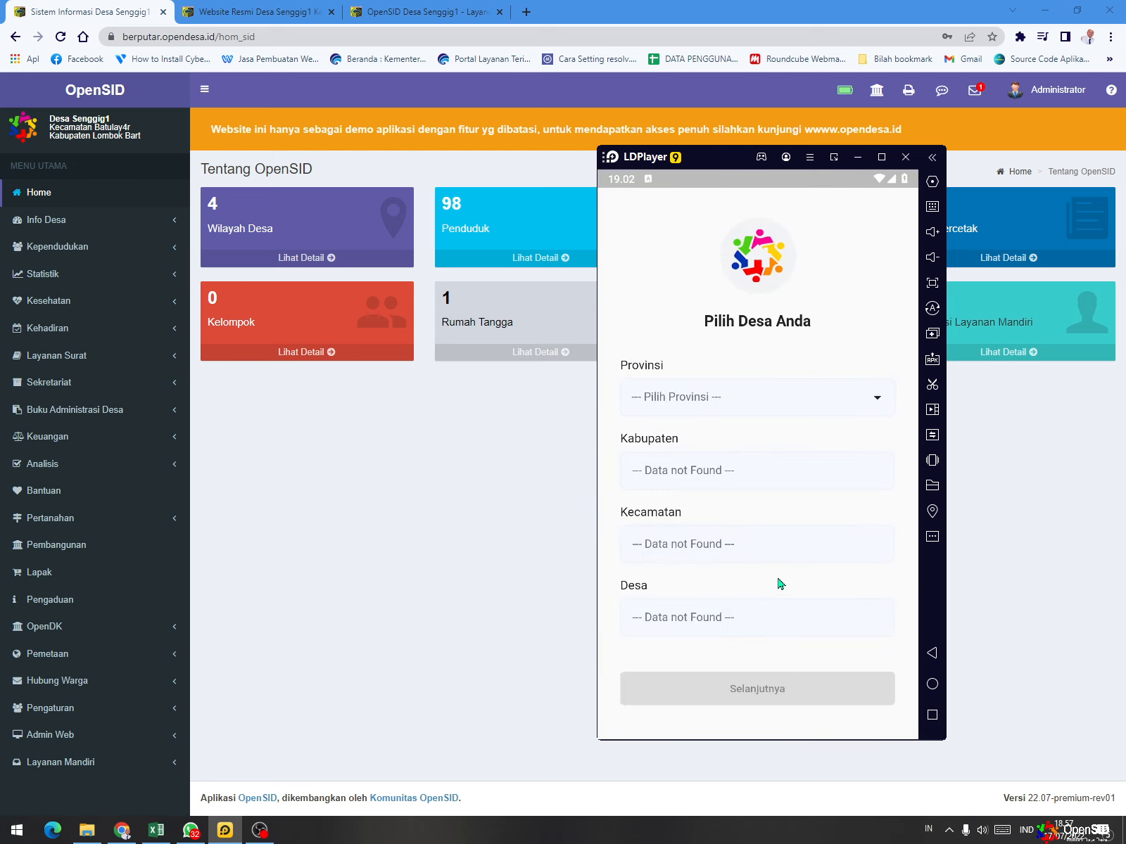
- Minimize LDPlayer and open the Pendaftar Layanan Mandiri list in the OpenSID administration
{"action": "left_click", "coordinate": [857, 157]}
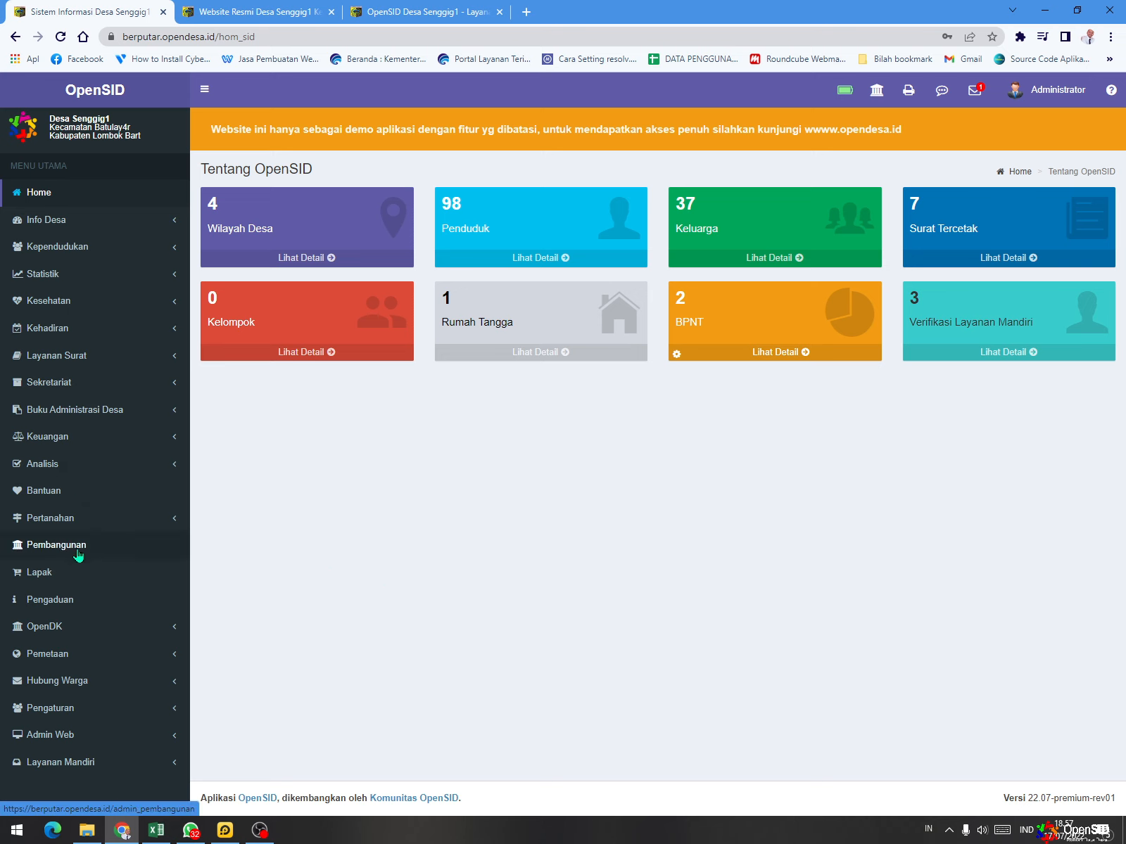
{"action": "left_click", "coordinate": [78, 769]}
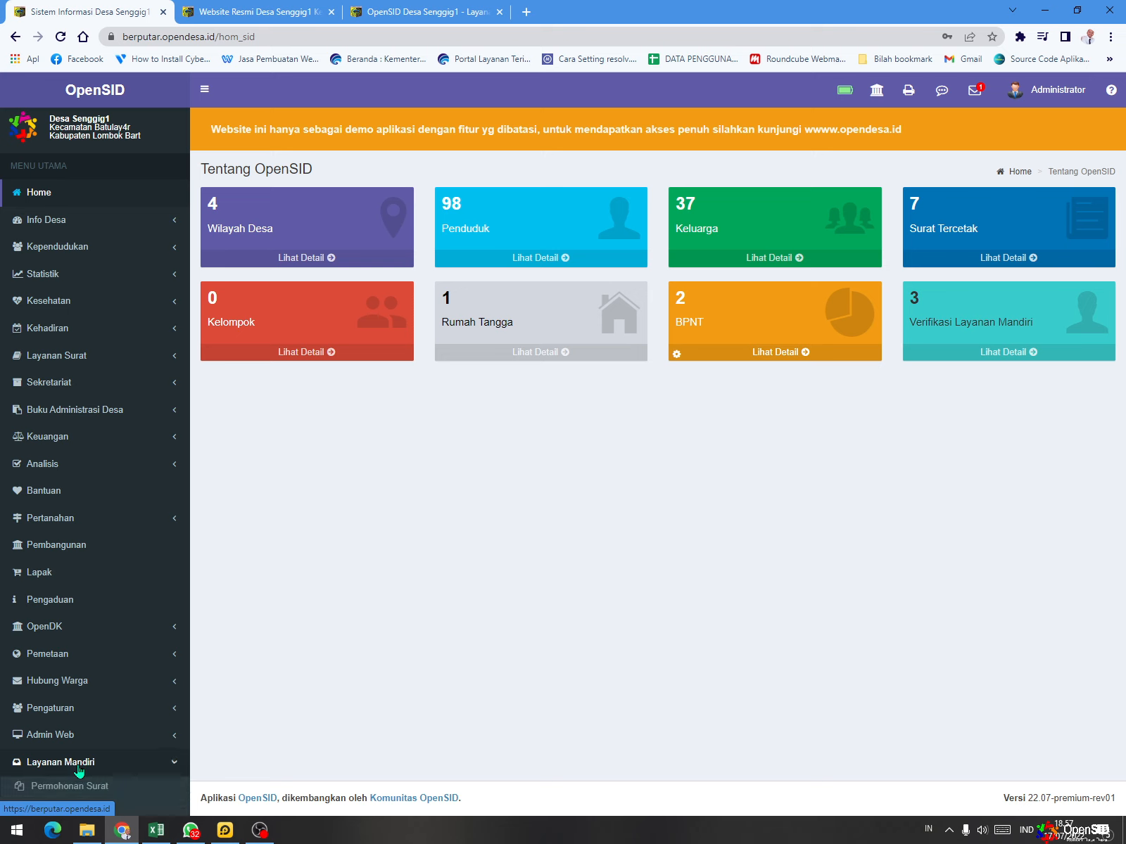
{"action": "scroll", "coordinate": [103, 688], "scroll_direction": "down", "scroll_amount": 1}
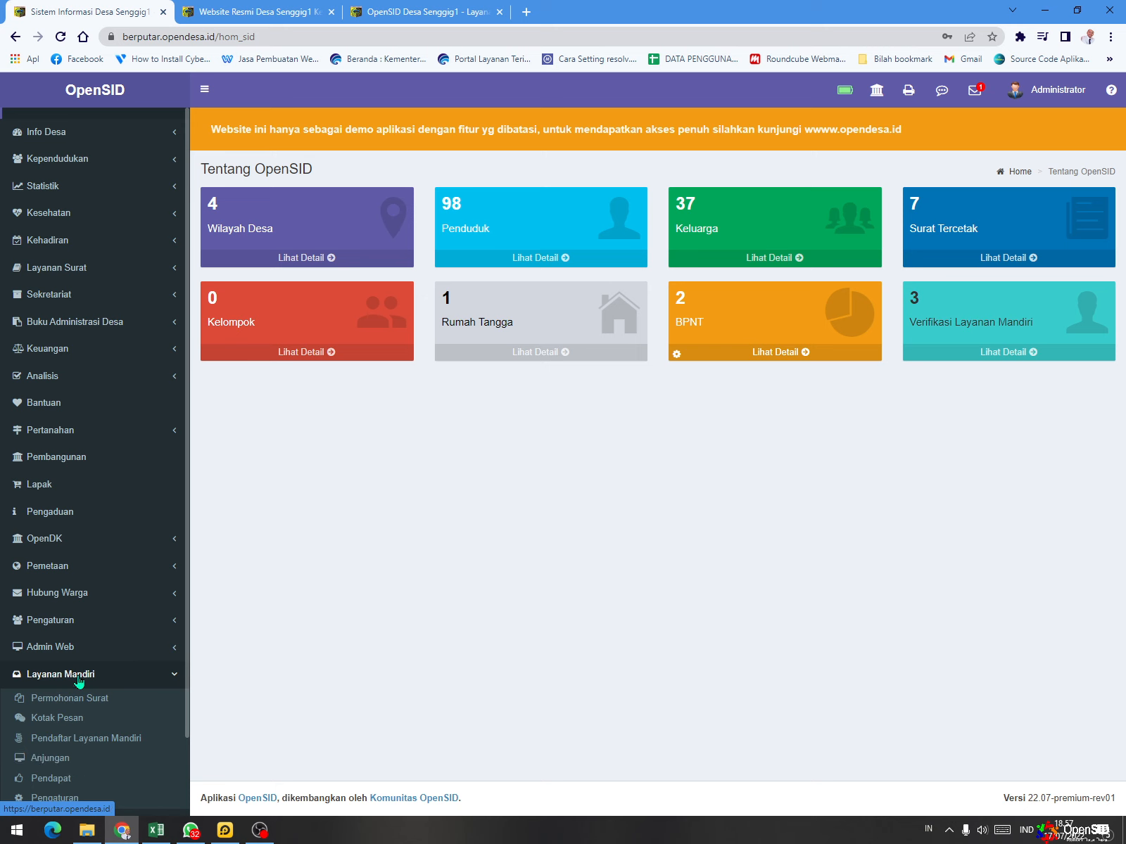
{"action": "left_click", "coordinate": [103, 747]}
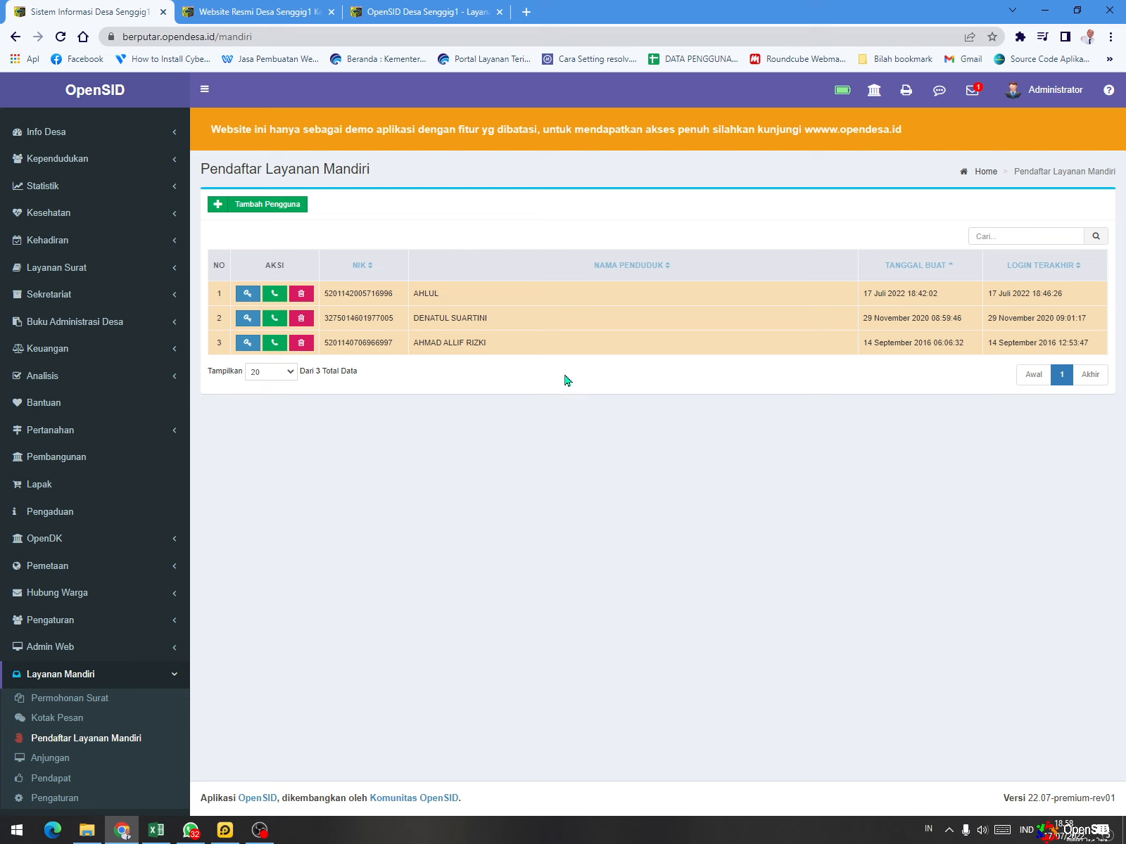
- Open the ninth resident in the Penduduk list with Ubah Biodata Penduduk and find the phone, e-mail and Telegram fields
{"action": "left_click", "coordinate": [64, 162]}
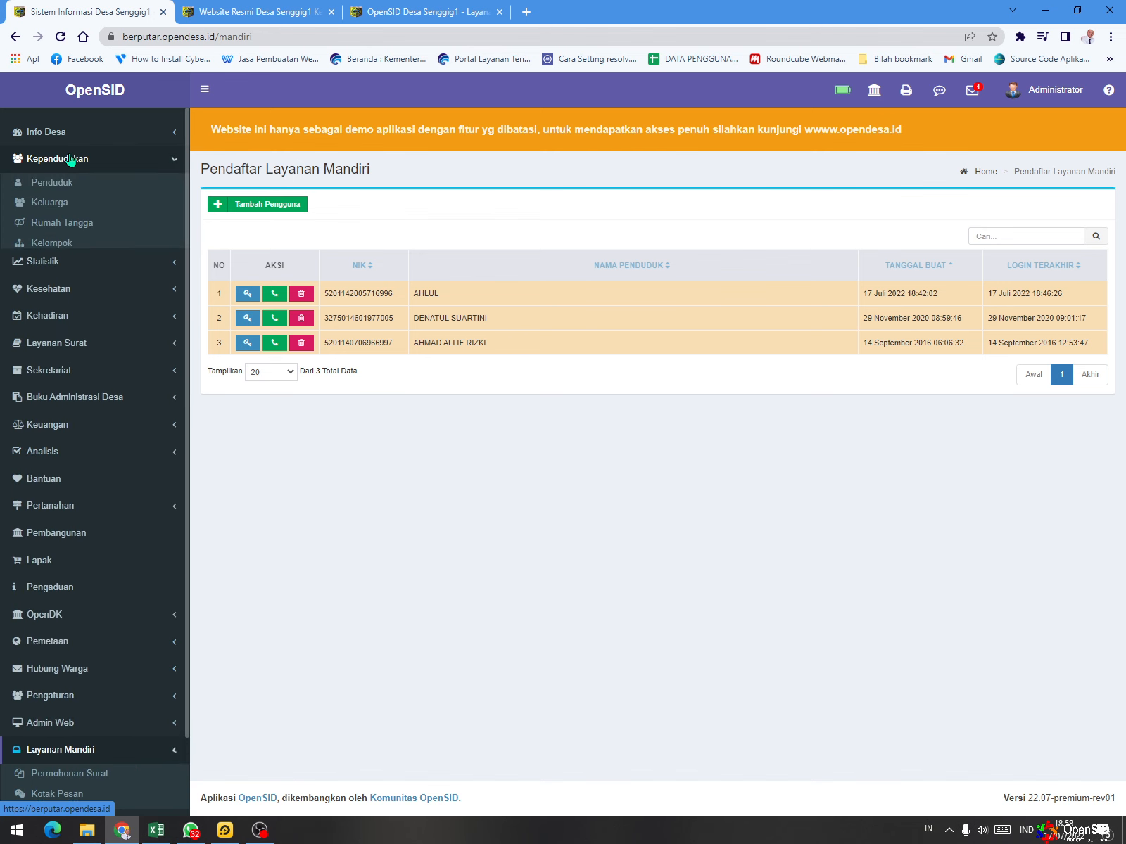
{"action": "left_click", "coordinate": [53, 182]}
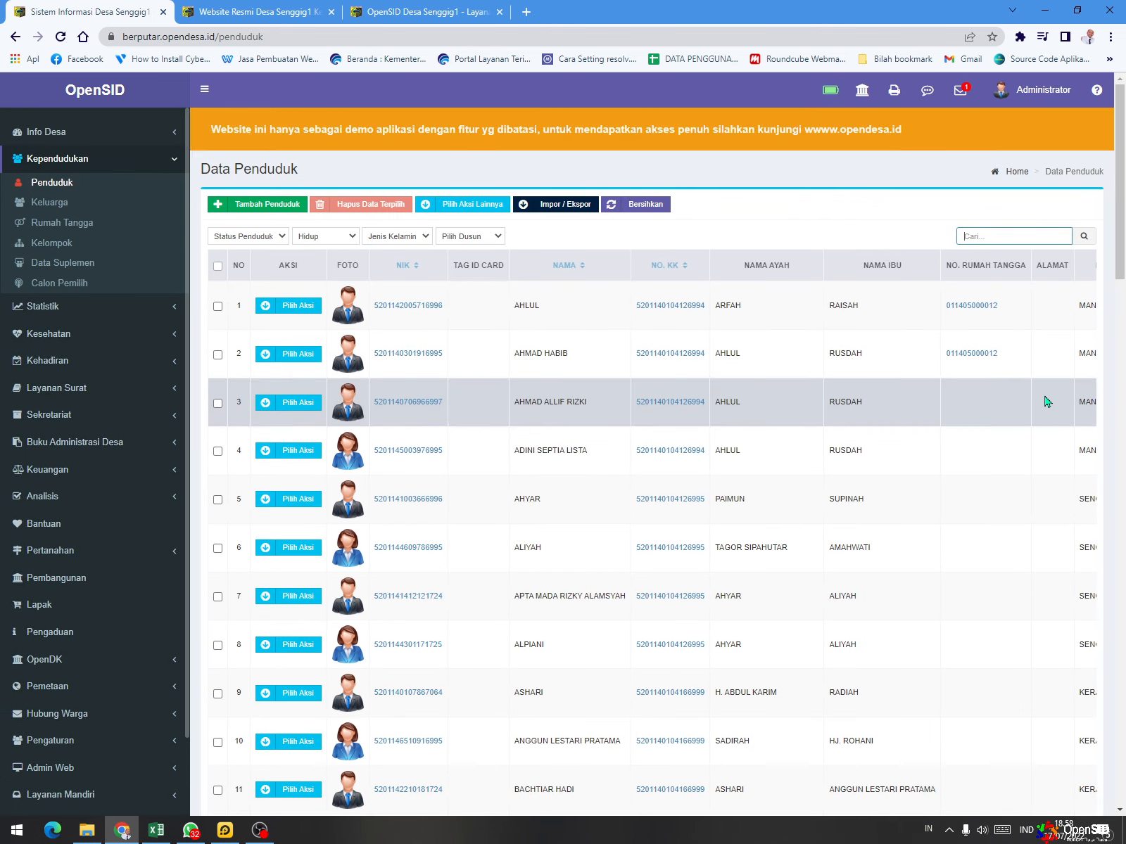
{"action": "scroll", "coordinate": [838, 401], "scroll_direction": "down", "scroll_amount": 2}
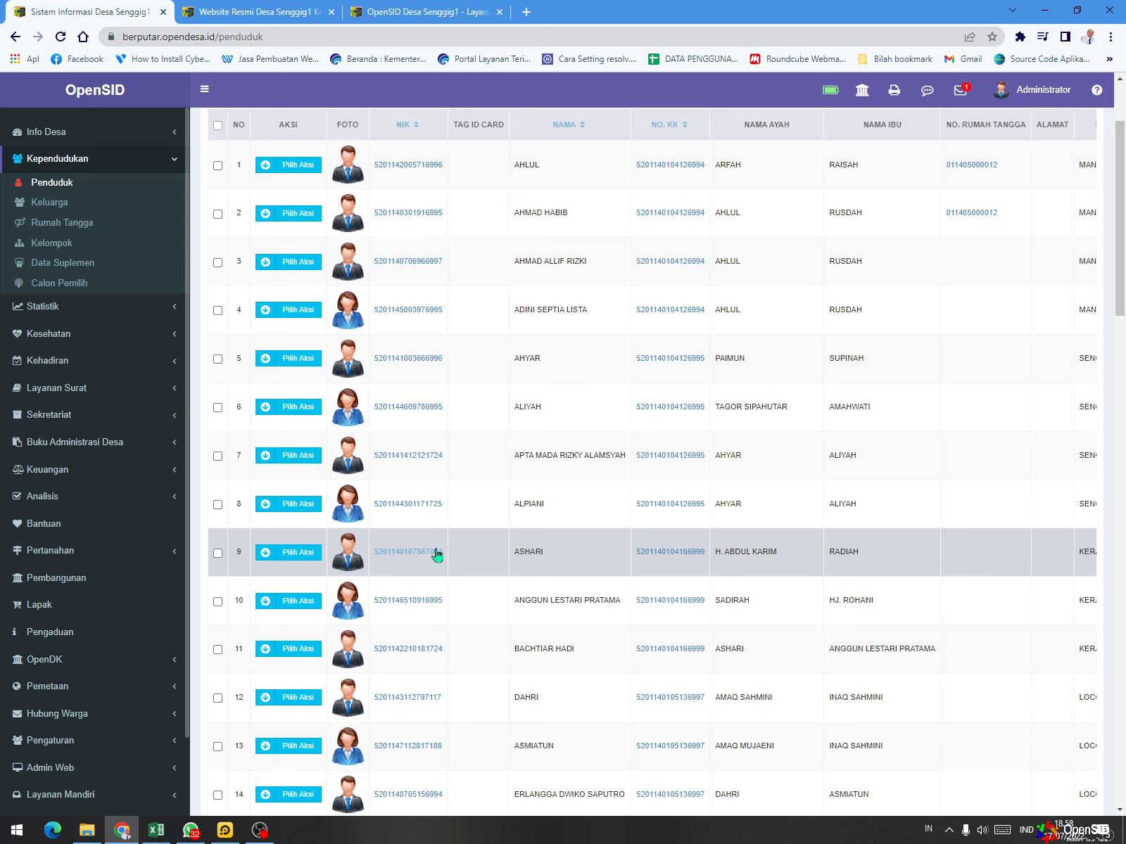
{"action": "left_click", "coordinate": [299, 553]}
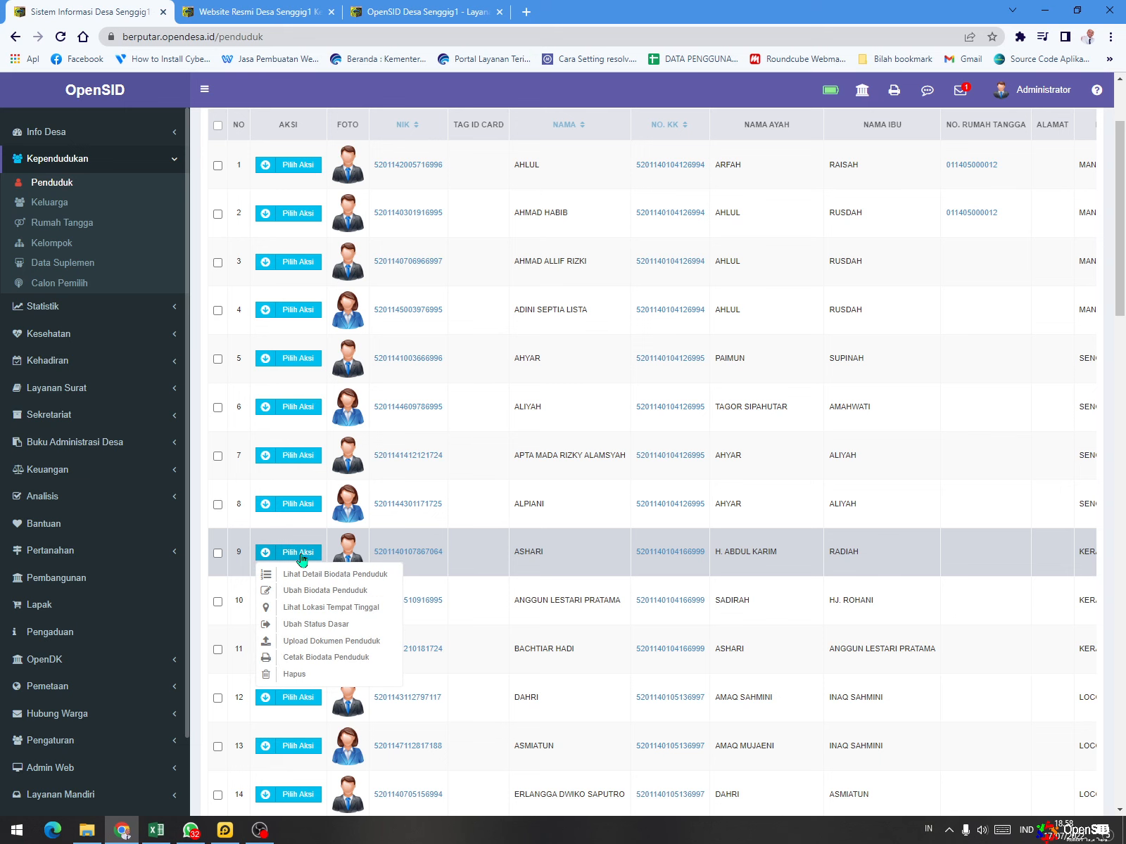
{"action": "left_click", "coordinate": [310, 592]}
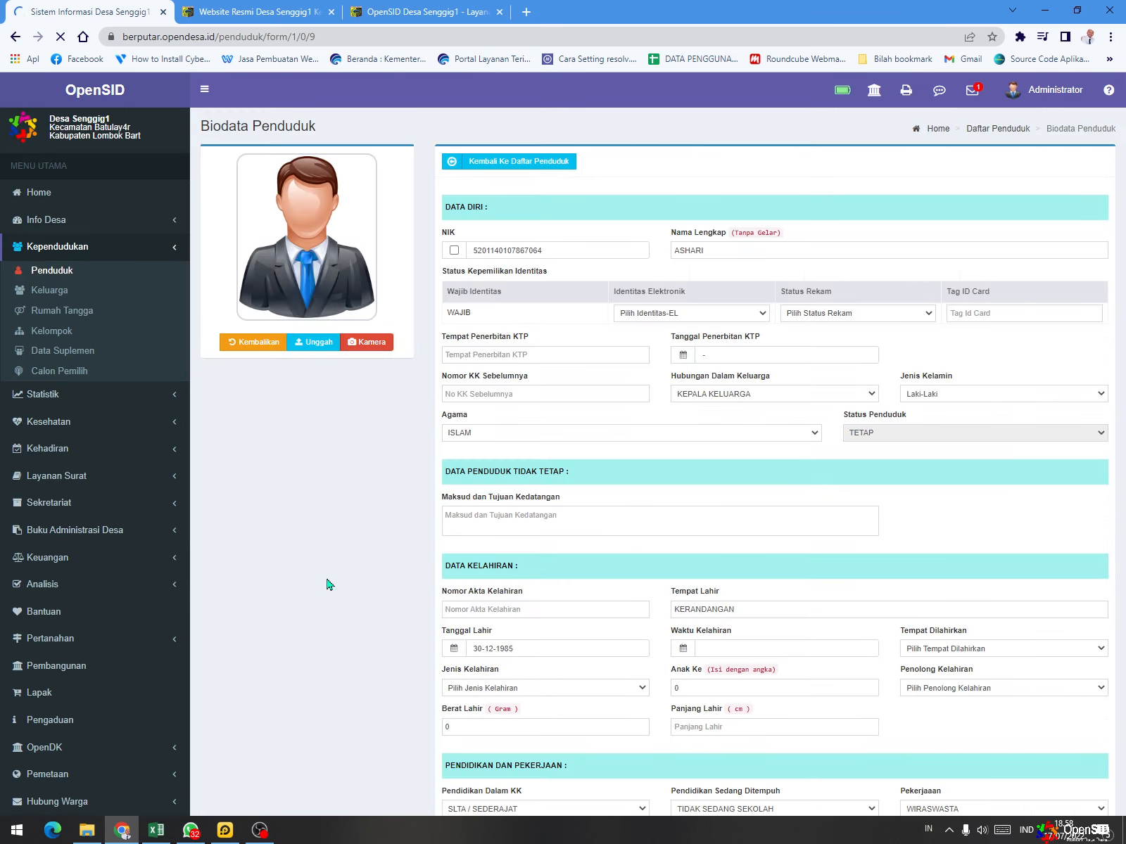
{"action": "scroll", "coordinate": [595, 466], "scroll_direction": "down", "scroll_amount": 6}
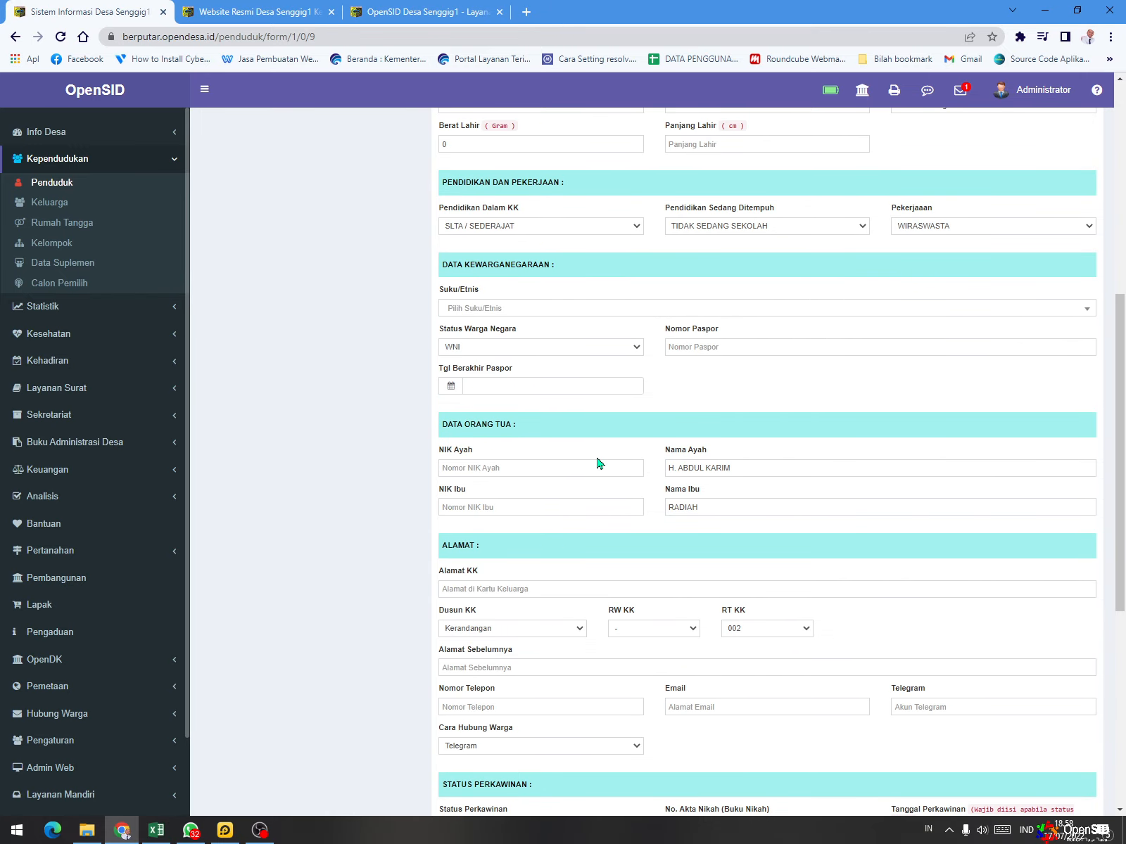
{"action": "scroll", "coordinate": [583, 387], "scroll_direction": "down", "scroll_amount": 2}
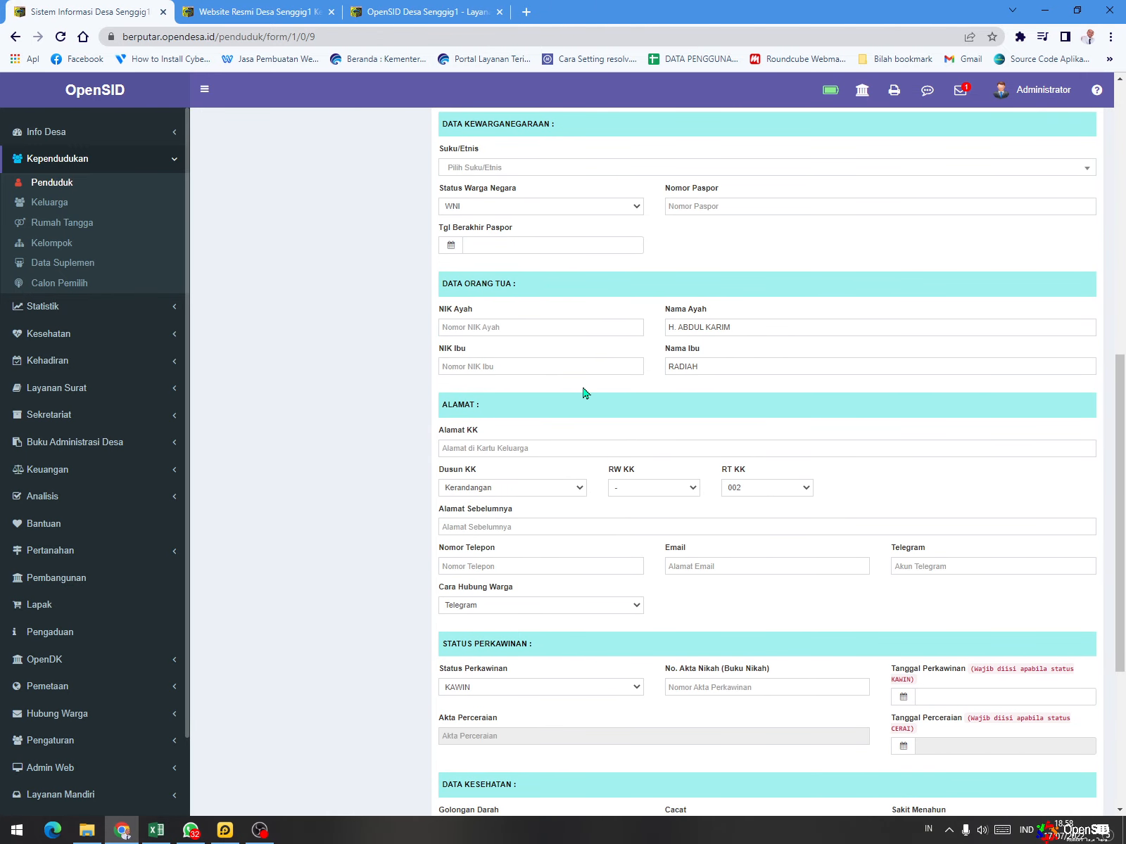
{"action": "scroll", "coordinate": [583, 391], "scroll_direction": "down", "scroll_amount": 4}
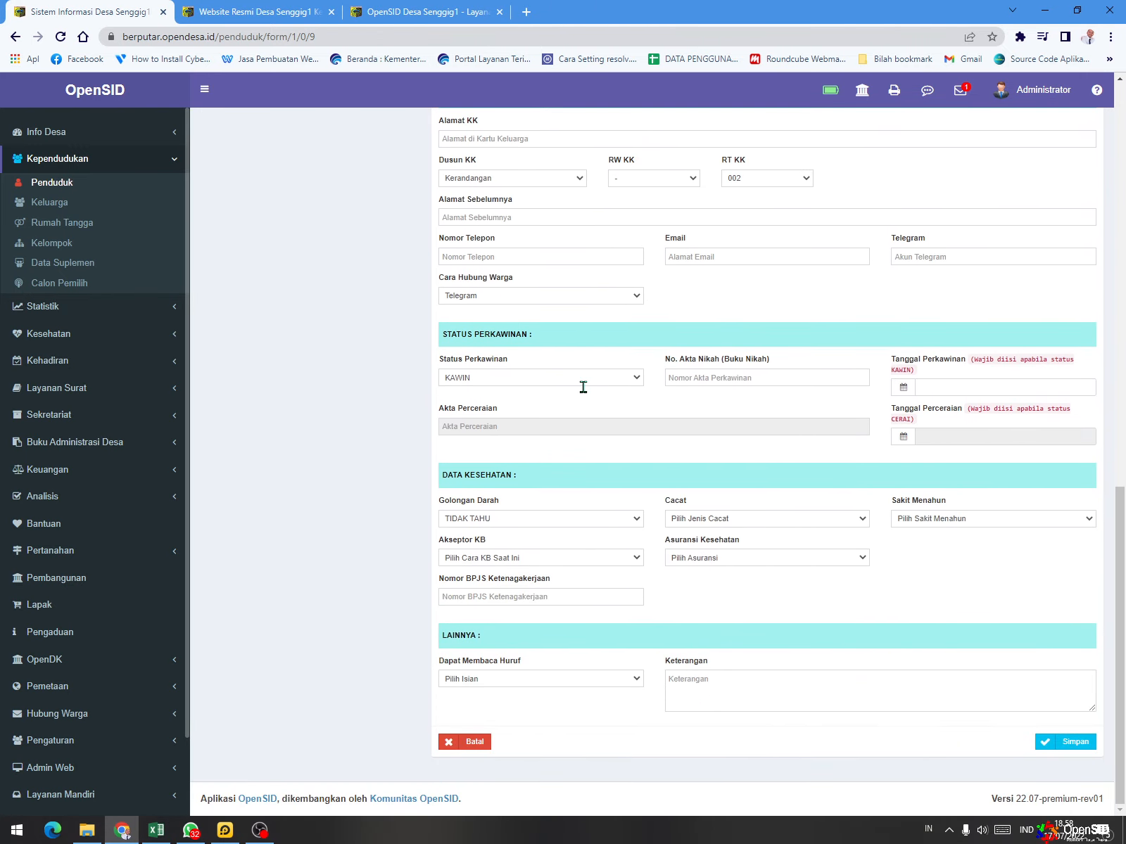
{"action": "scroll", "coordinate": [642, 524], "scroll_direction": "up", "scroll_amount": 2}
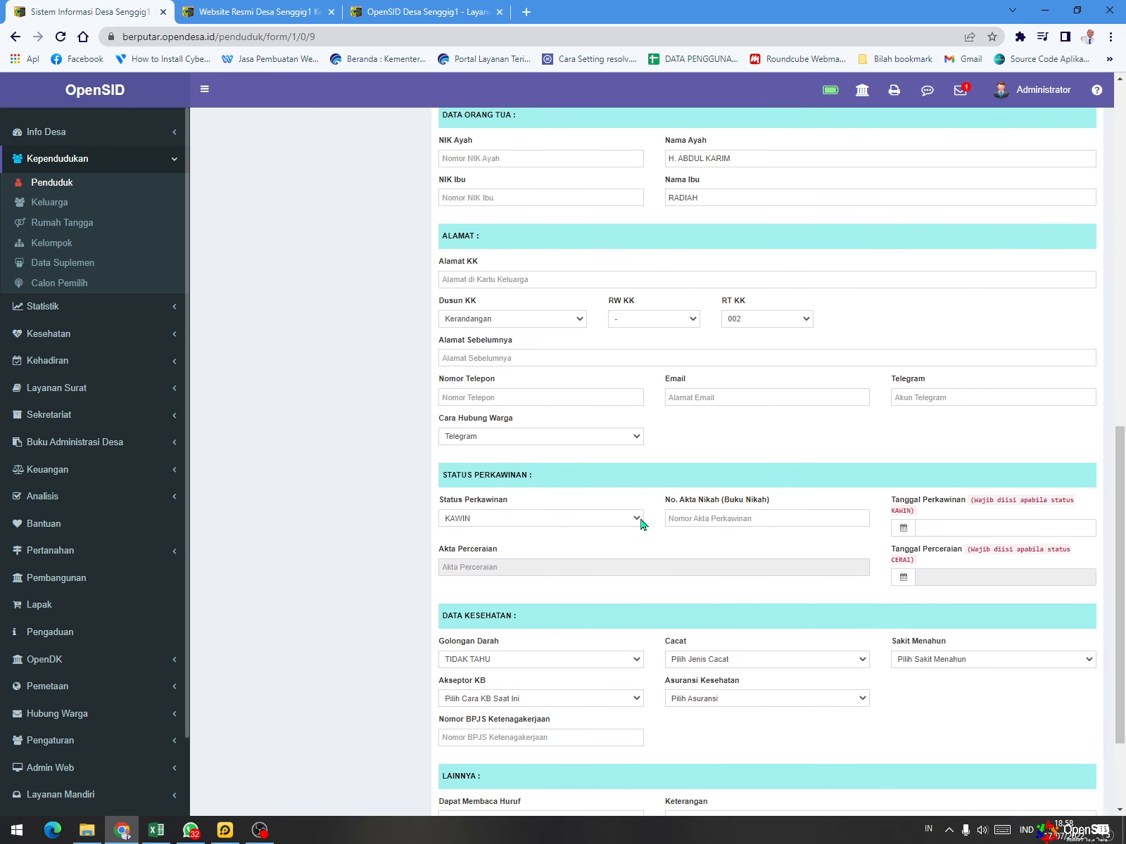
{"action": "scroll", "coordinate": [641, 525], "scroll_direction": "up", "scroll_amount": 2}
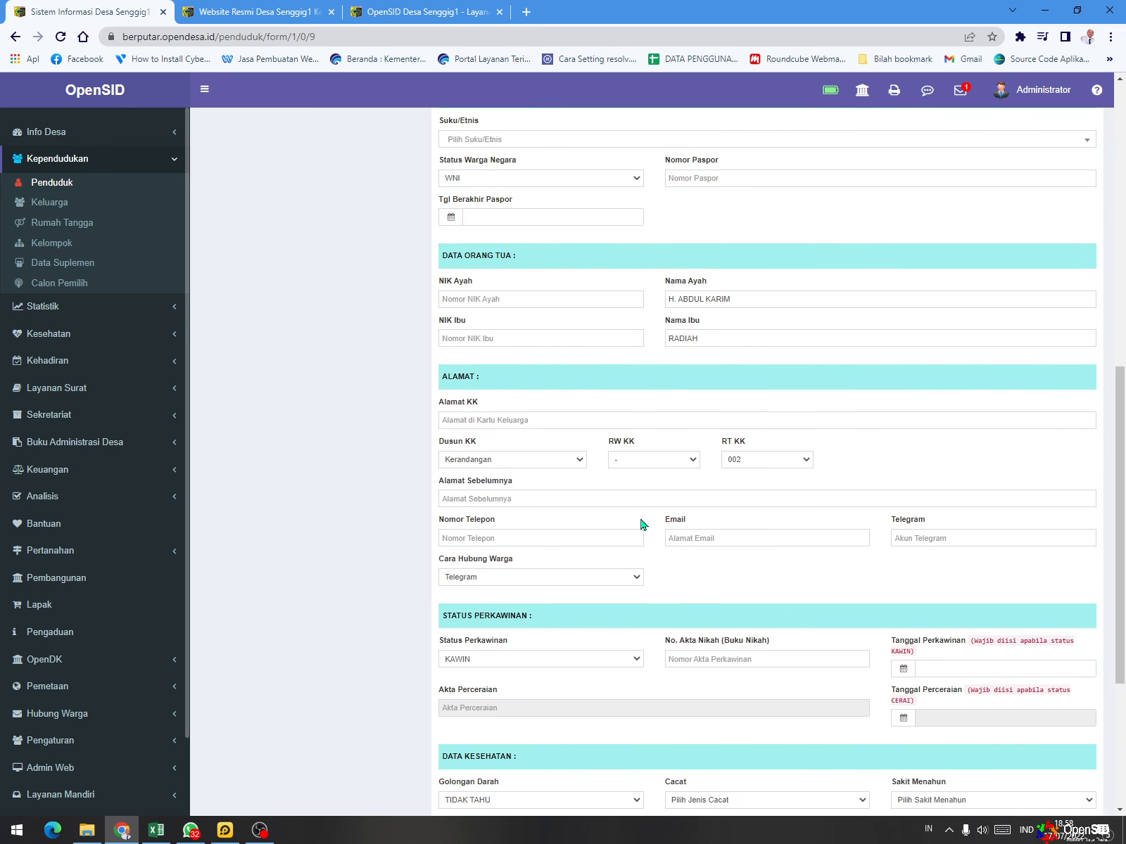
- Enter the resident's phone number in the Nomor Telepon field of the Alamat section
{"action": "scroll", "coordinate": [623, 462], "scroll_direction": "up", "scroll_amount": 2}
{"action": "scroll", "coordinate": [622, 462], "scroll_direction": "up", "scroll_amount": 2}
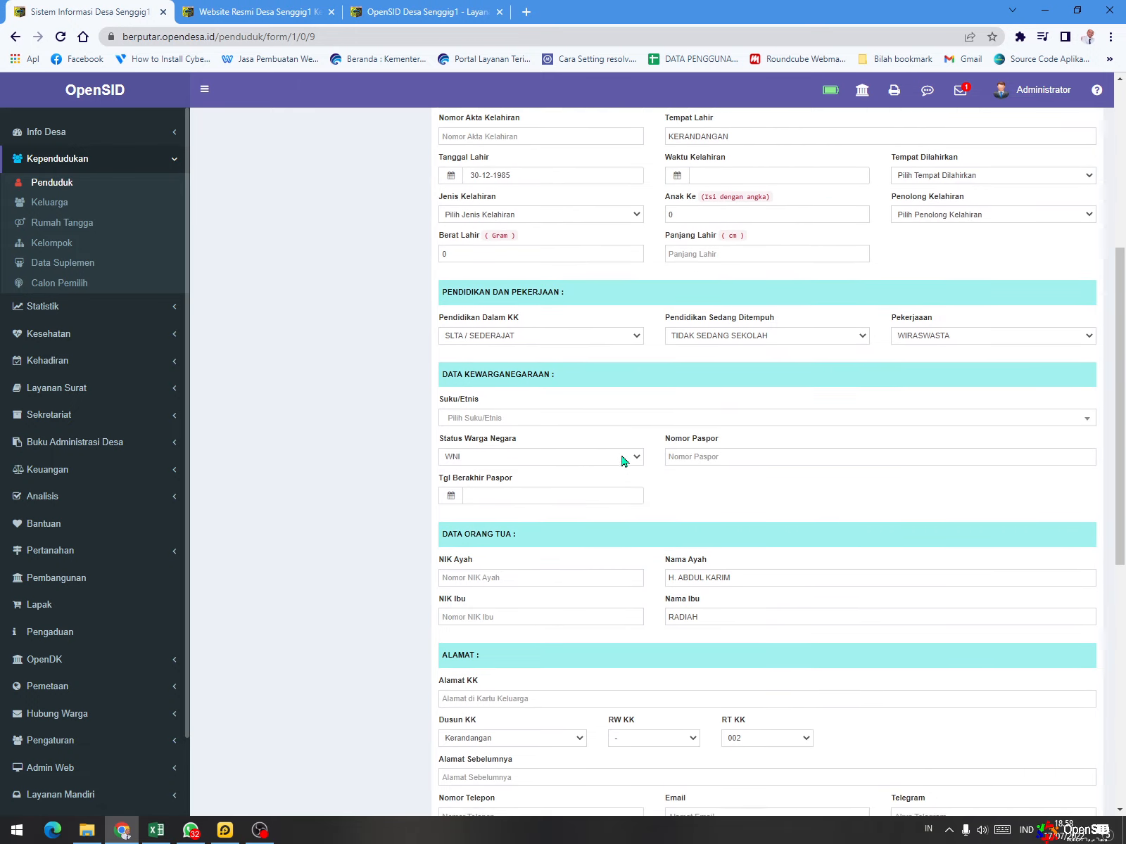
{"action": "scroll", "coordinate": [622, 462], "scroll_direction": "up", "scroll_amount": 3}
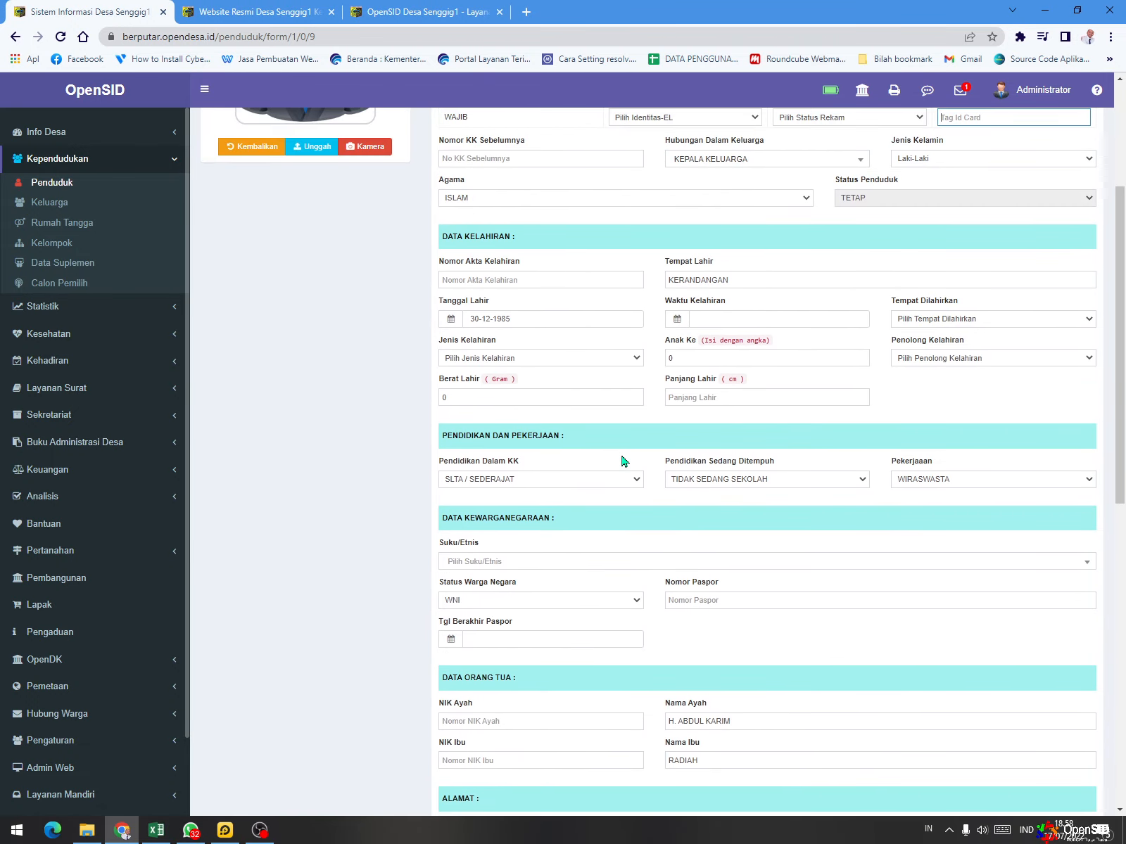
{"action": "scroll", "coordinate": [622, 461], "scroll_direction": "down", "scroll_amount": 4}
{"action": "scroll", "coordinate": [622, 462], "scroll_direction": "down", "scroll_amount": 4}
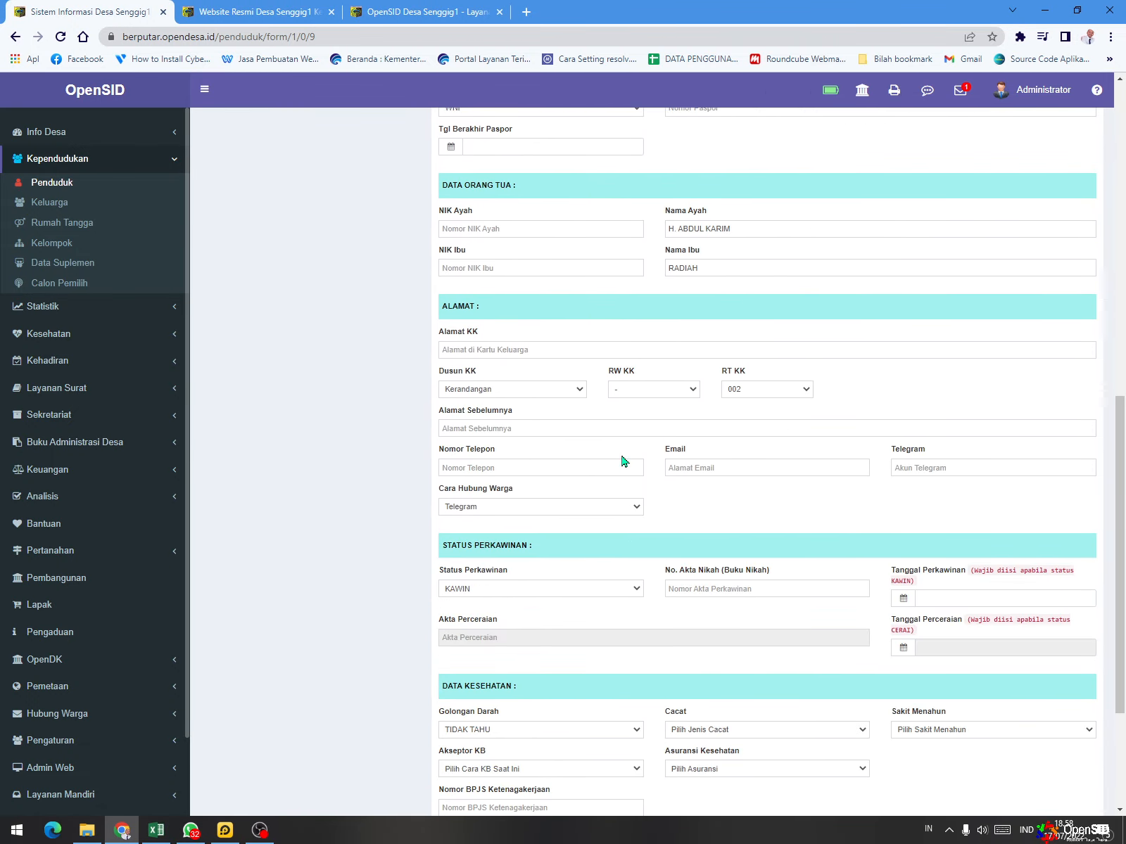
{"action": "left_click", "coordinate": [545, 466]}
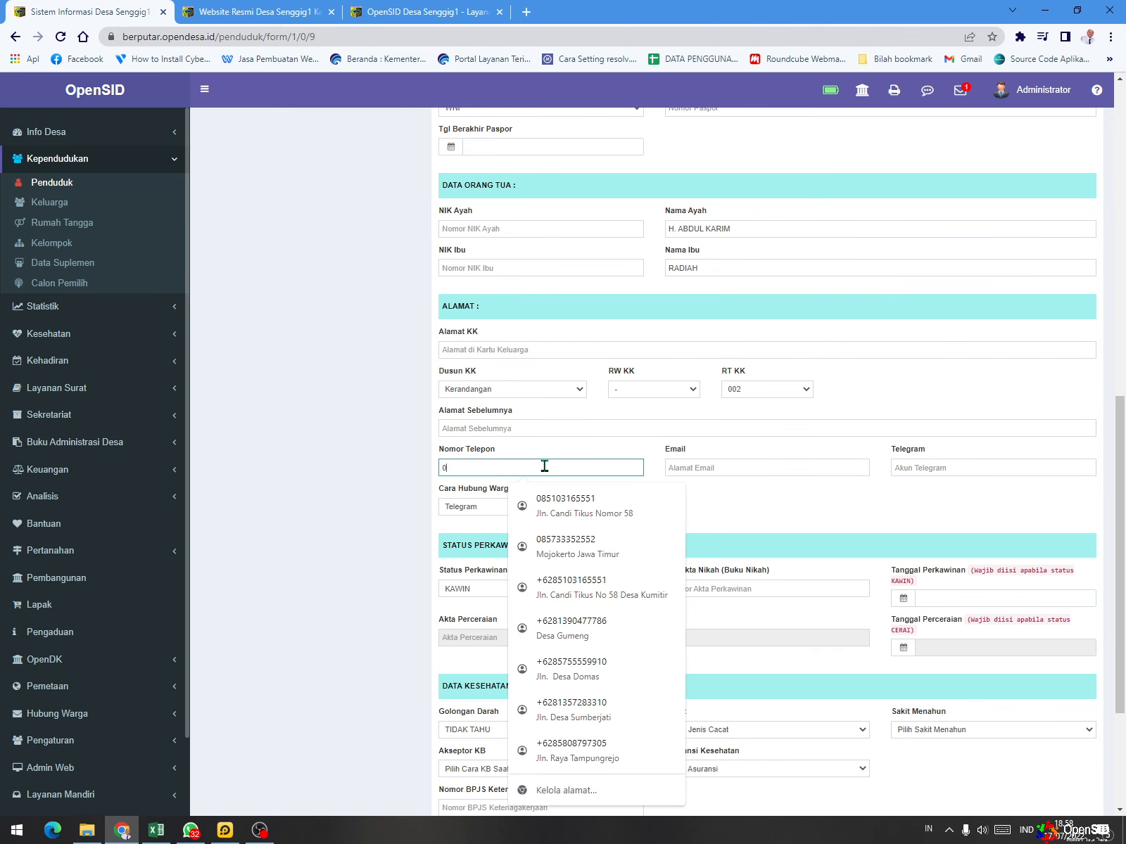
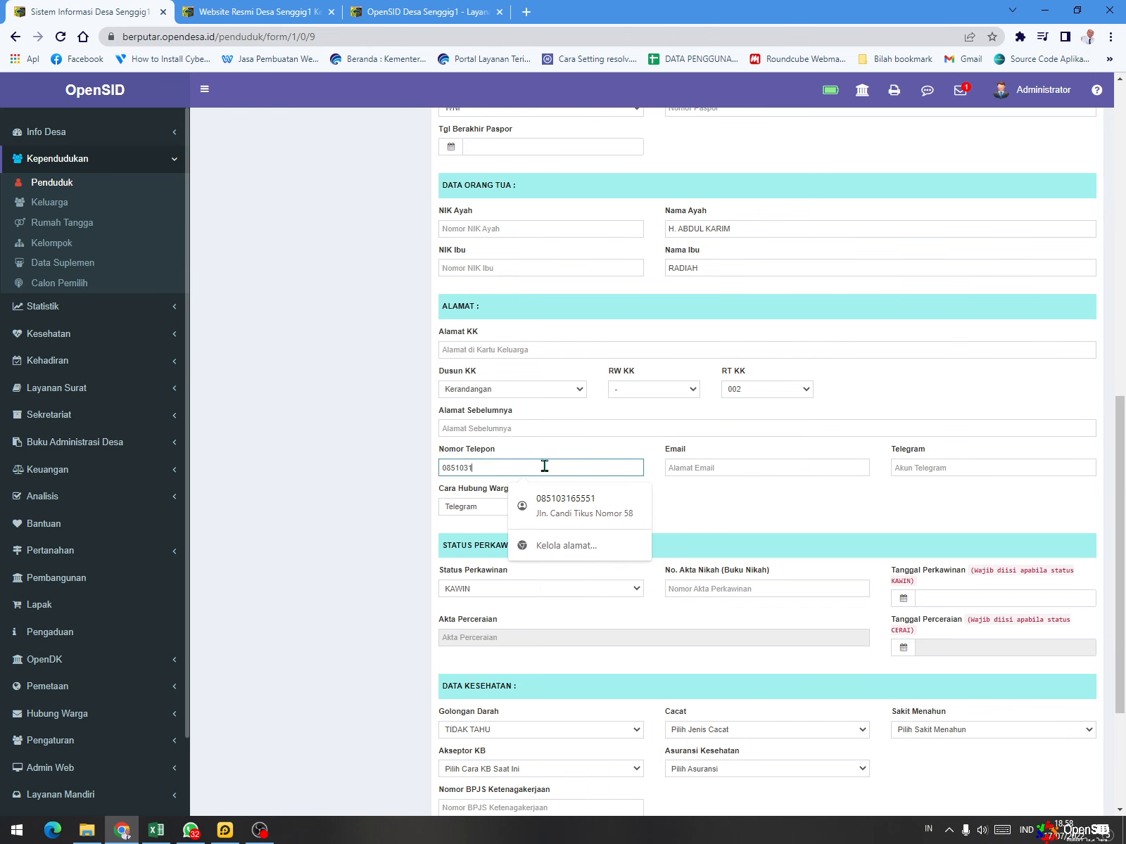
{"action": "left_click", "coordinate": [409, 485]}
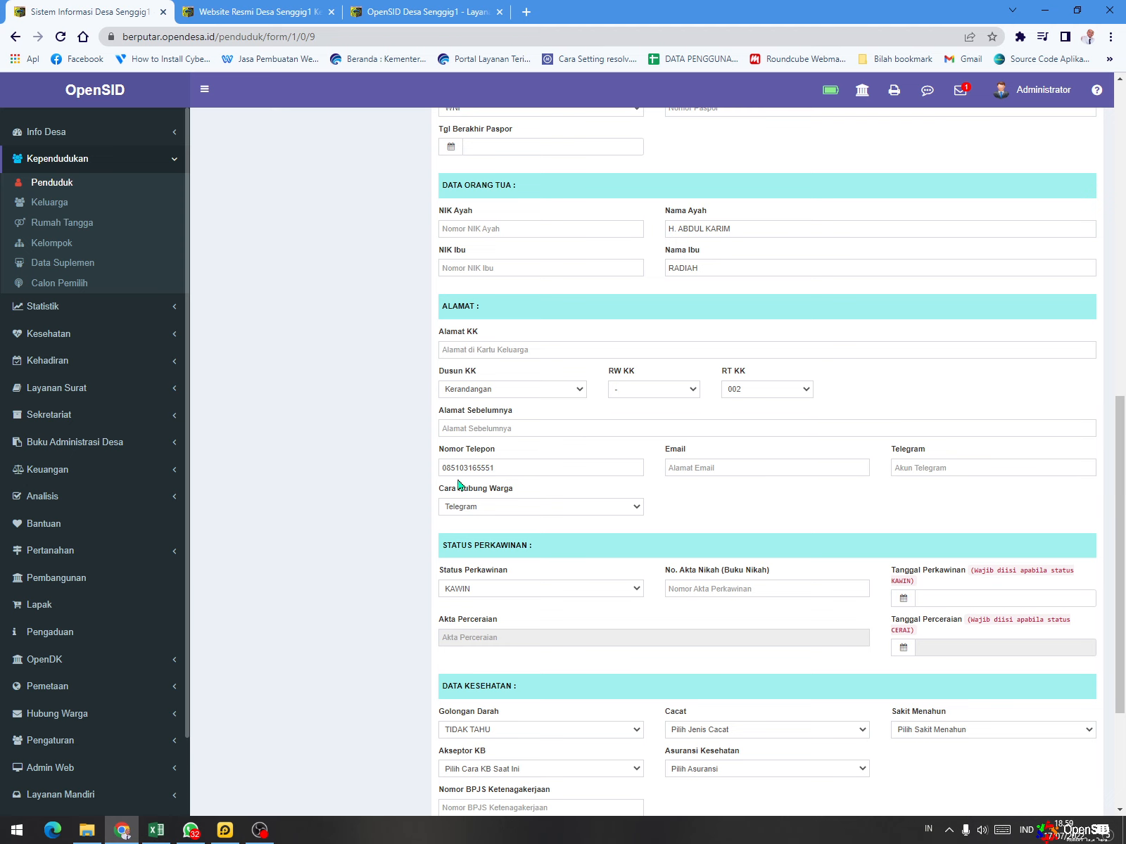
- Set Anak Ke to 1 under Data Kelahiran and save the resident's biodata
{"action": "scroll", "coordinate": [697, 513], "scroll_direction": "down", "scroll_amount": 3}
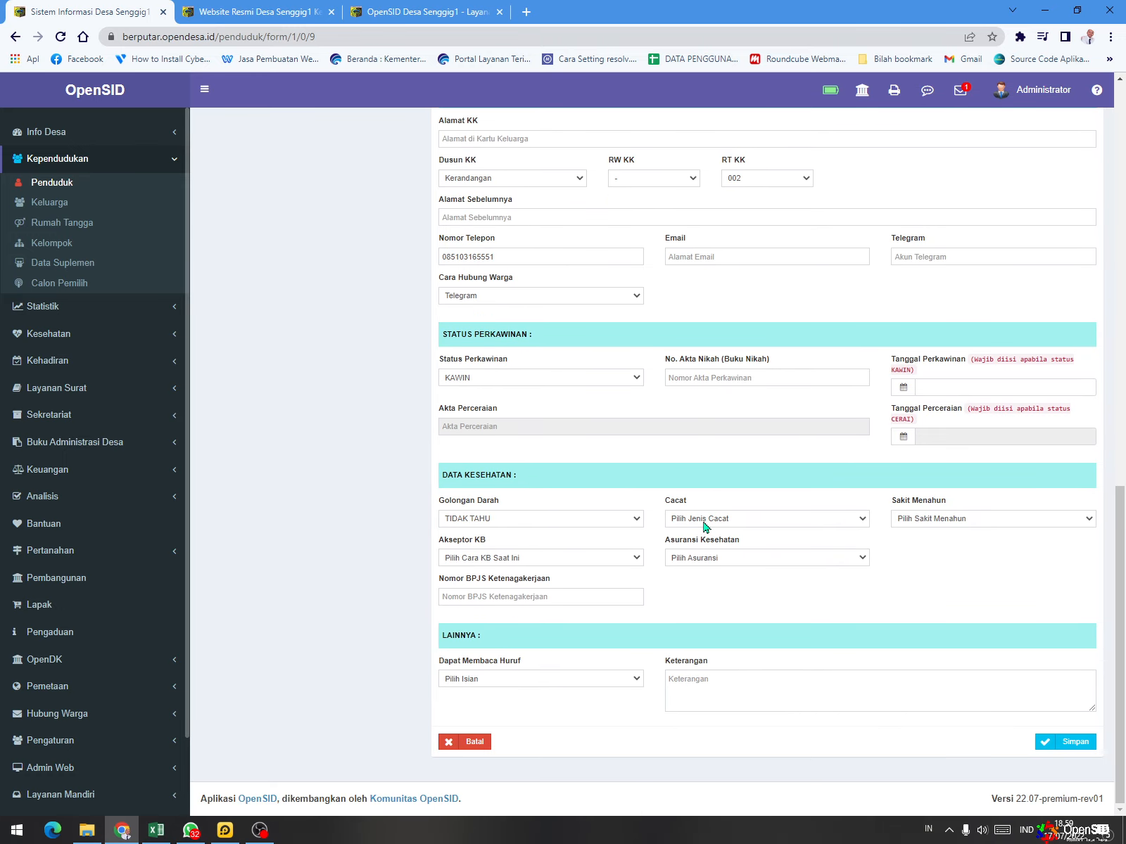
{"action": "left_click", "coordinate": [1049, 748]}
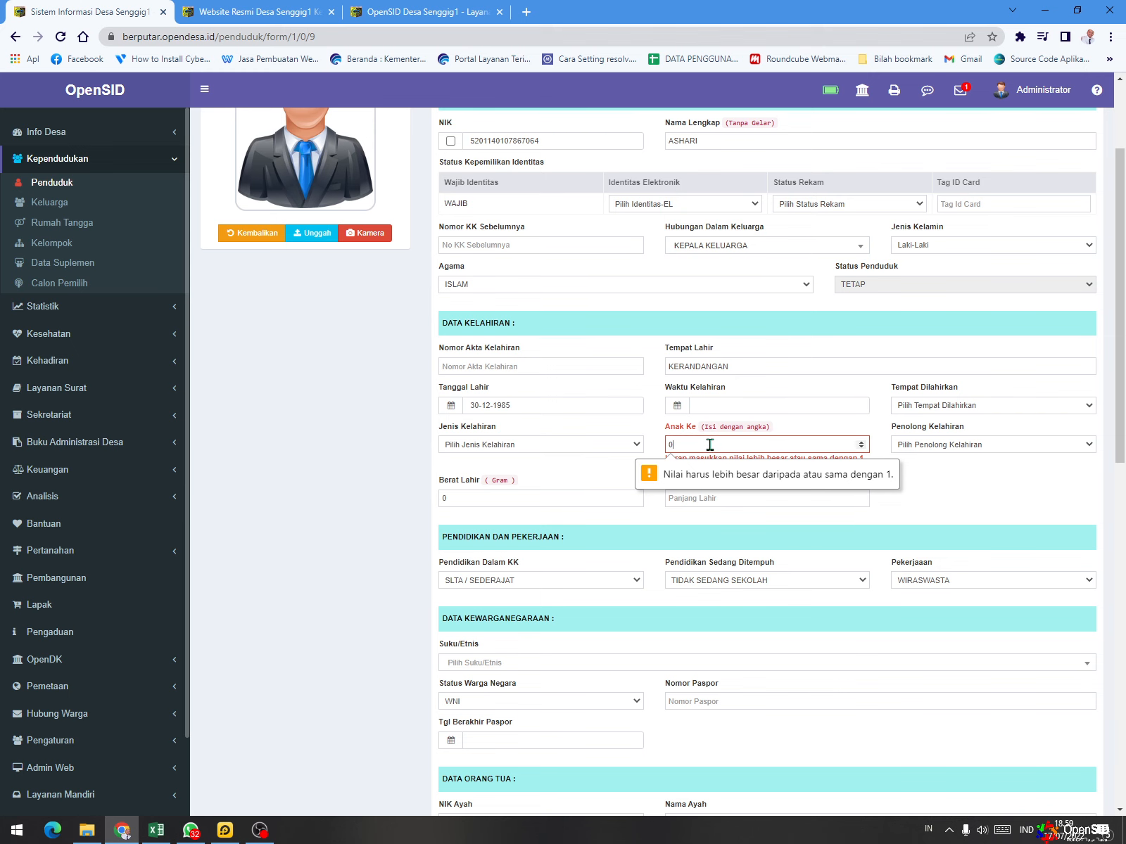
{"action": "key", "text": "BackSpace"}
{"action": "type", "text": "1"}
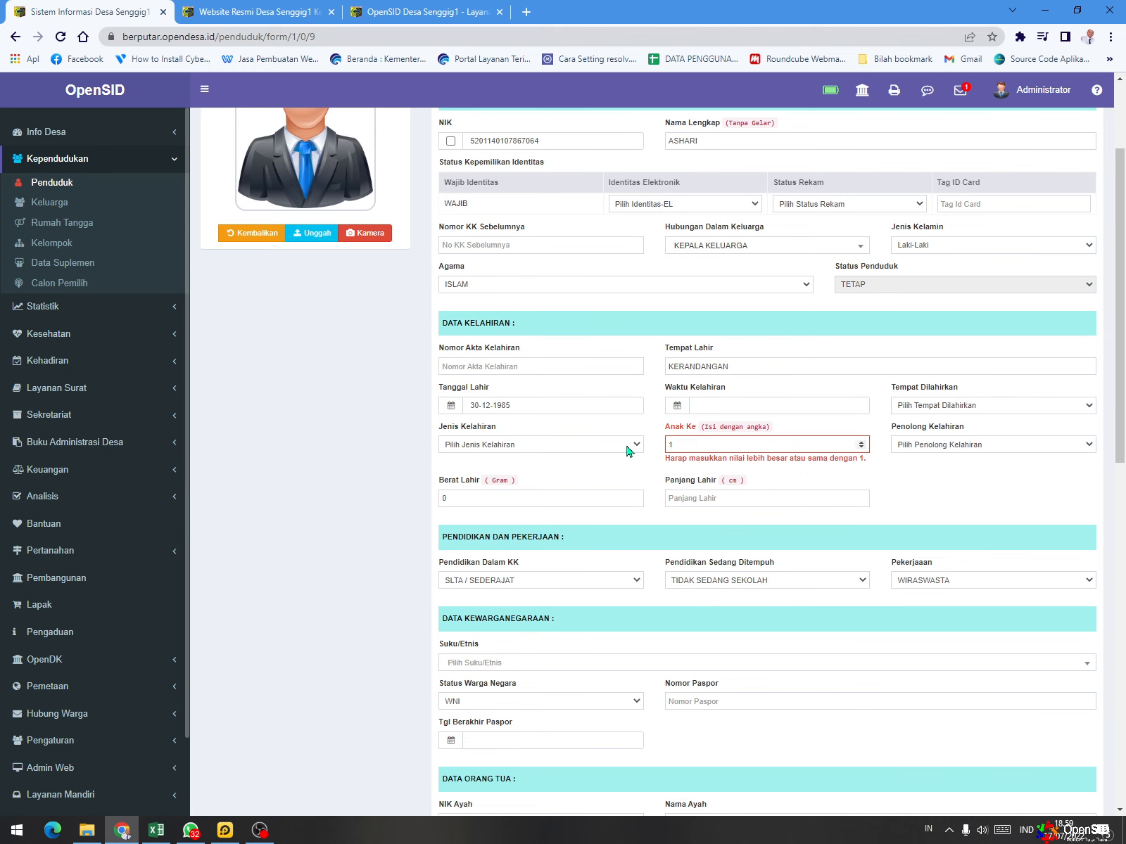
{"action": "scroll", "coordinate": [983, 681], "scroll_direction": "down", "scroll_amount": 10}
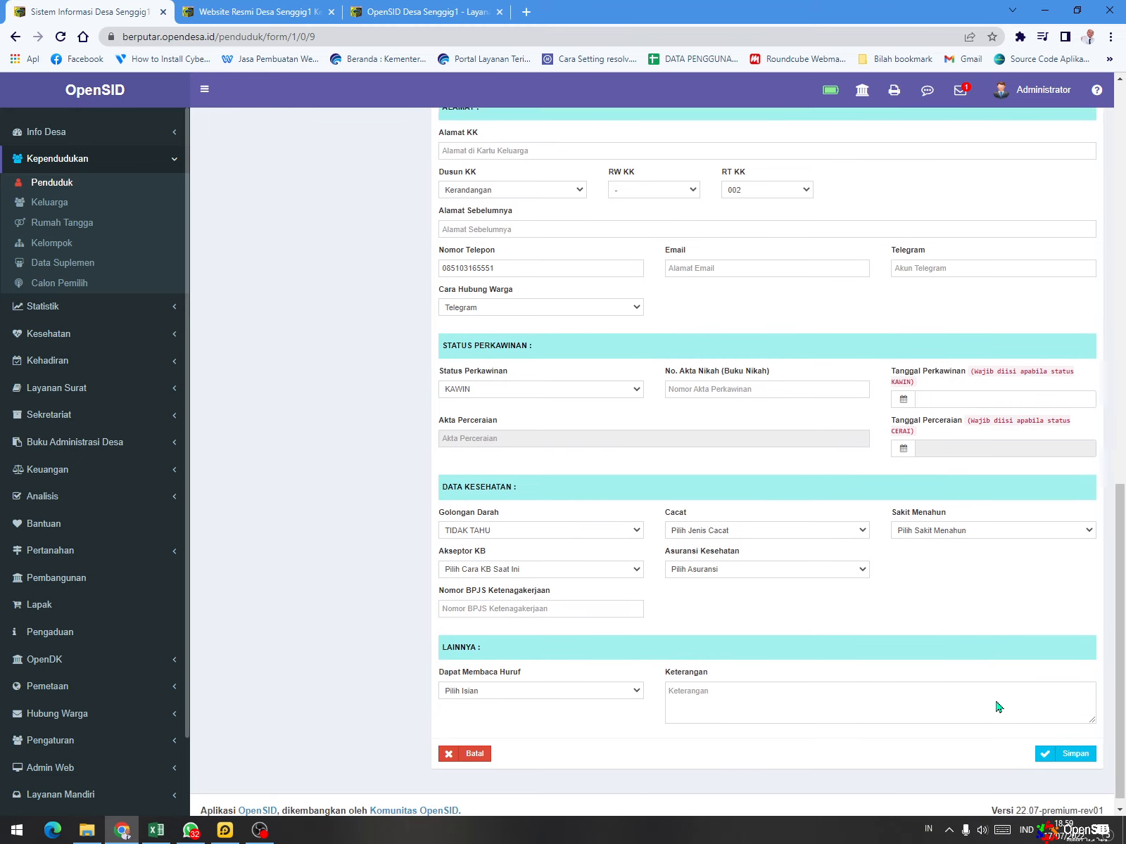
{"action": "left_click", "coordinate": [1048, 747]}
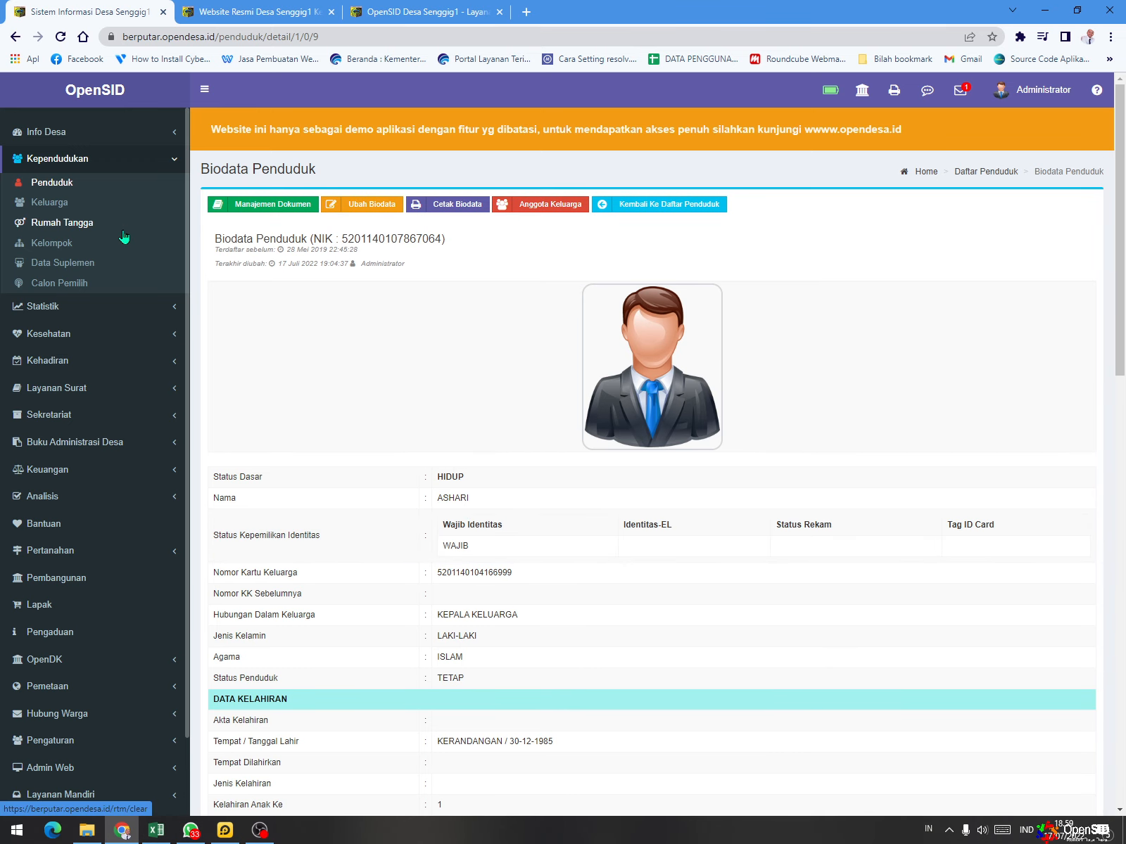
- Start a new user in Pendaftar Layanan Mandiri and select the resident whose biodata was just edited
{"action": "left_click", "coordinate": [78, 802]}
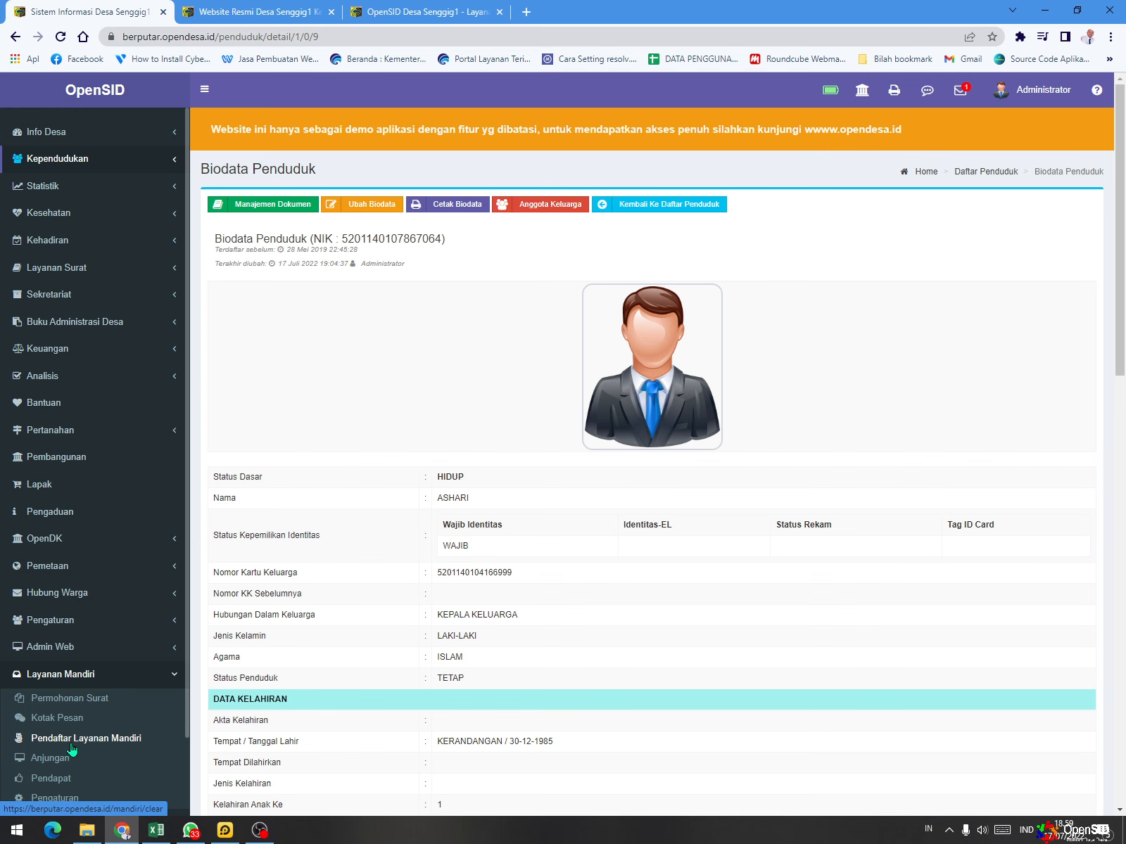
{"action": "left_click", "coordinate": [71, 747]}
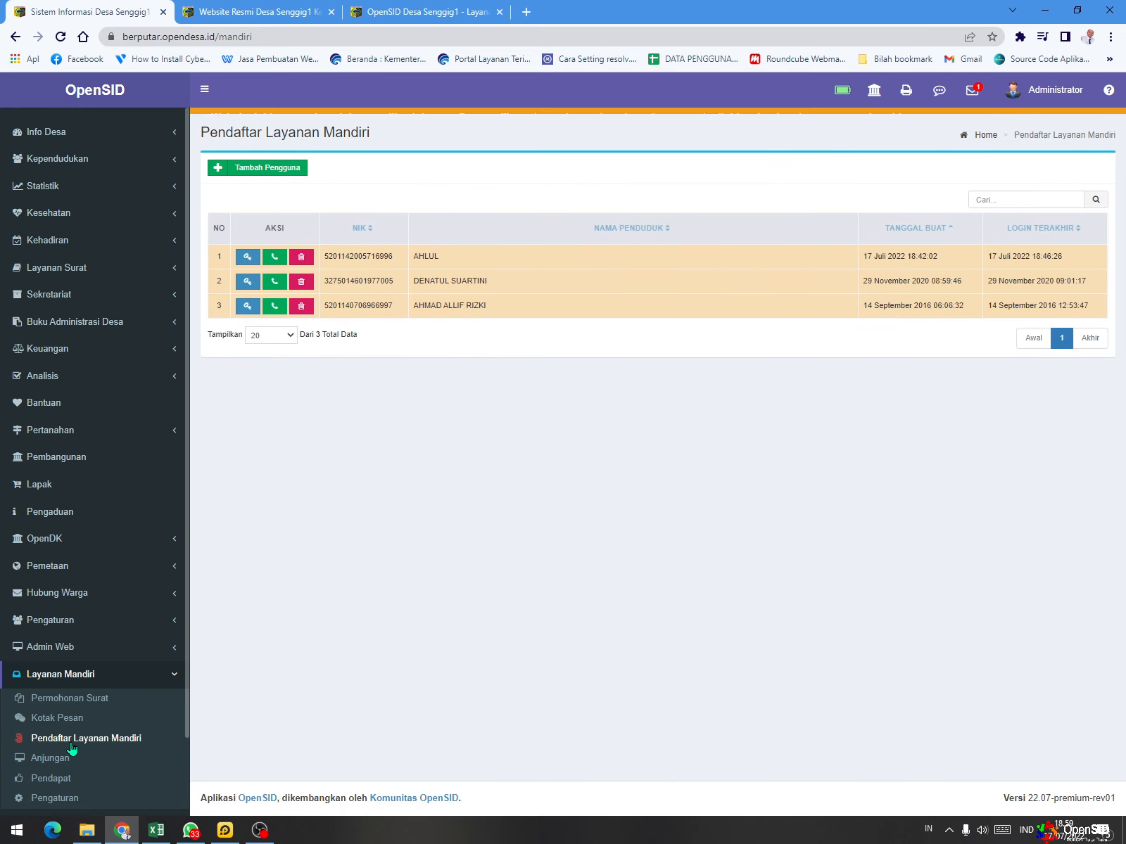
{"action": "left_click", "coordinate": [259, 205]}
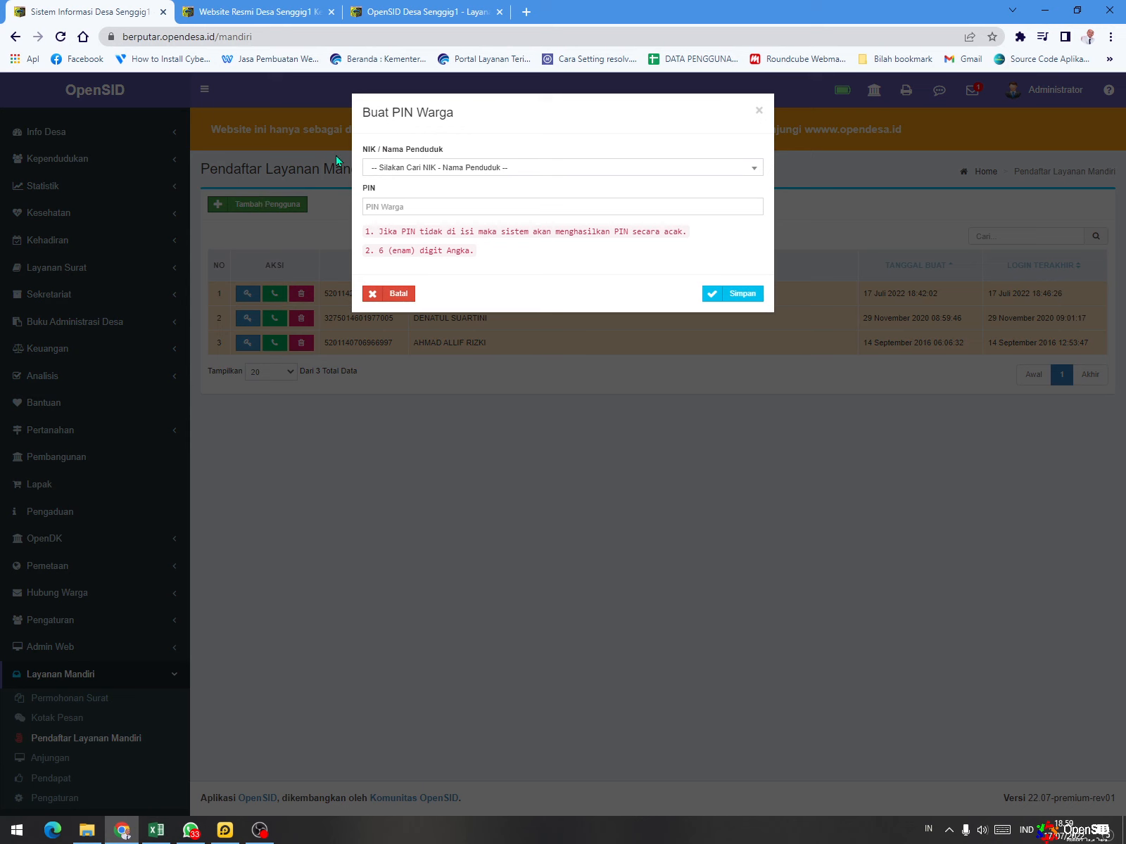
{"action": "left_click", "coordinate": [402, 169]}
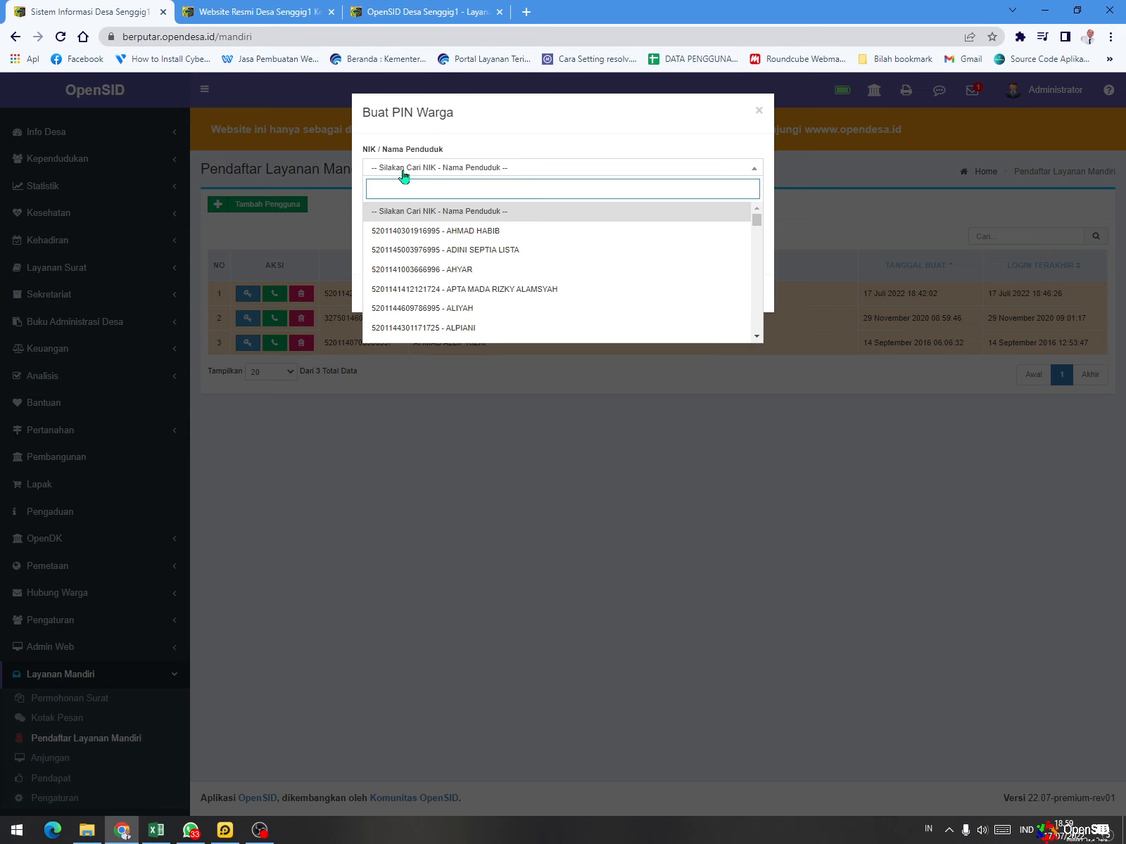
{"action": "type", "text": "ashari"}
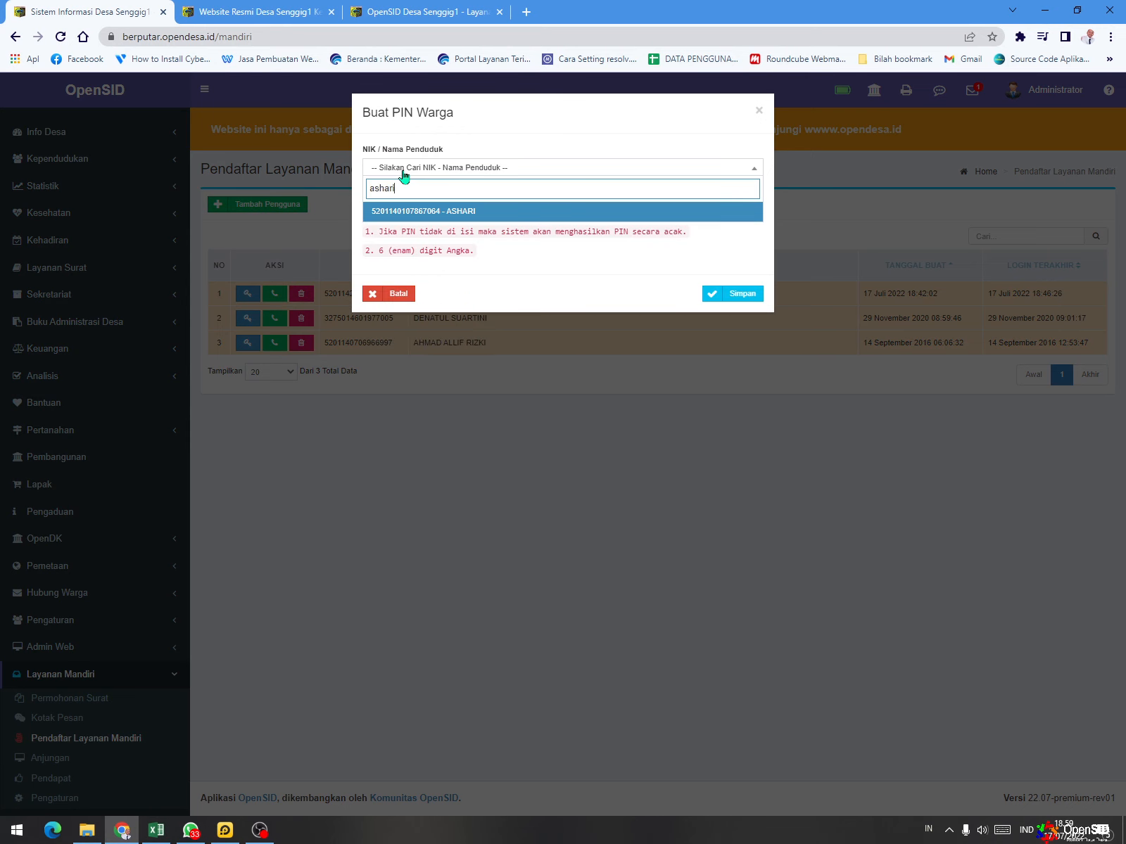
{"action": "left_click", "coordinate": [489, 215]}
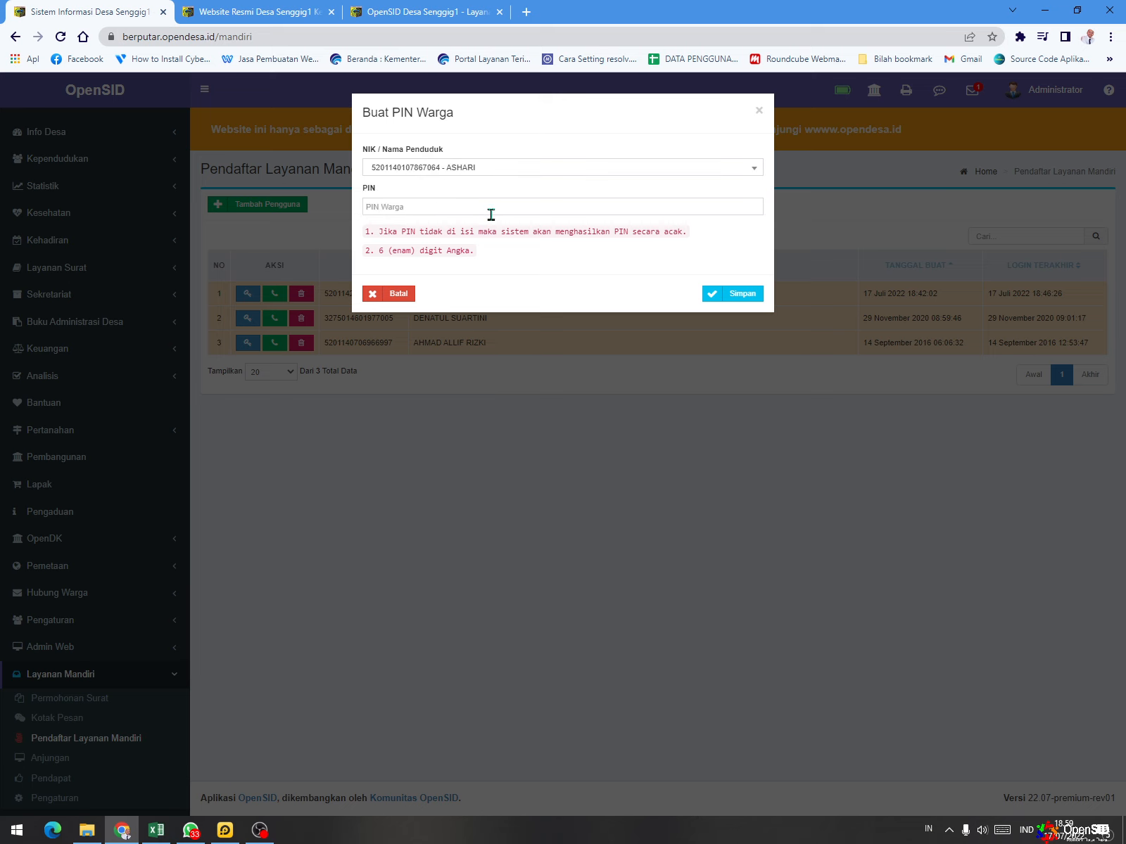
- Save the new user with a six-digit PIN, send the PIN through WhatsApp and close the PIN Warga dialog
{"action": "left_click", "coordinate": [526, 209]}
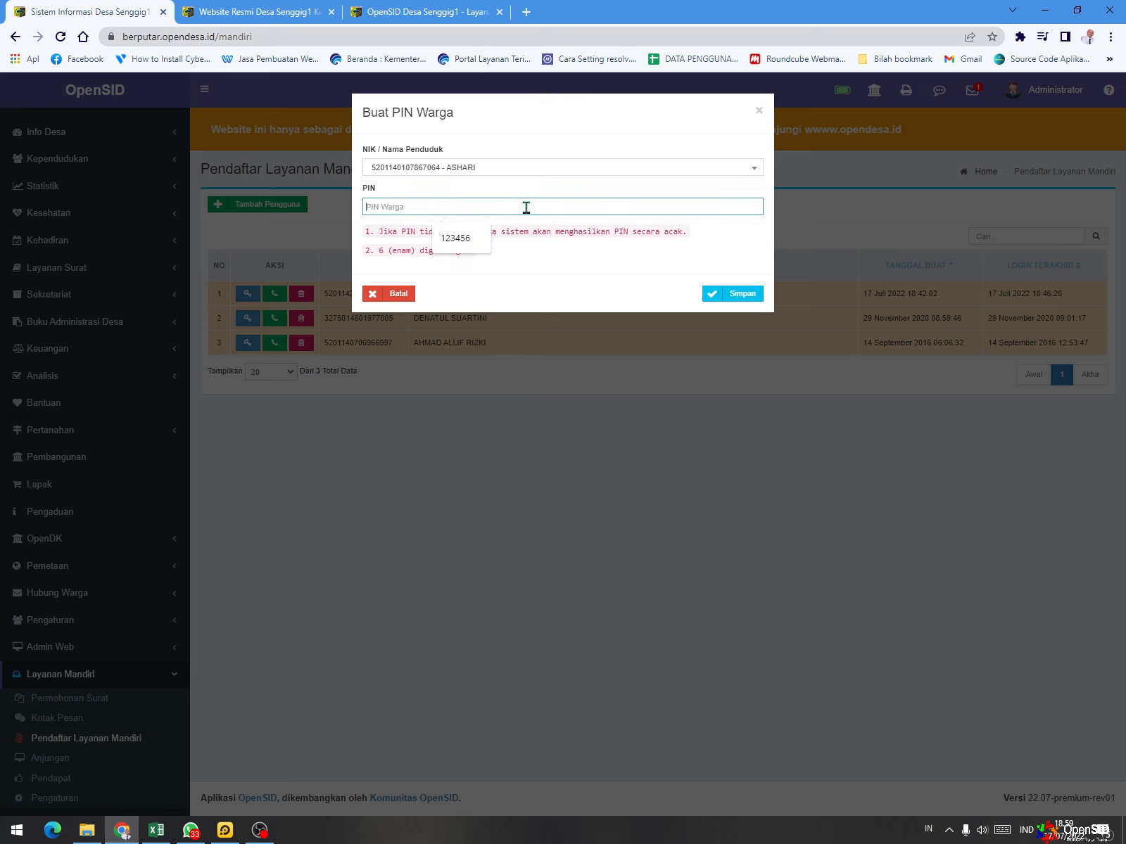
{"action": "left_click", "coordinate": [483, 248]}
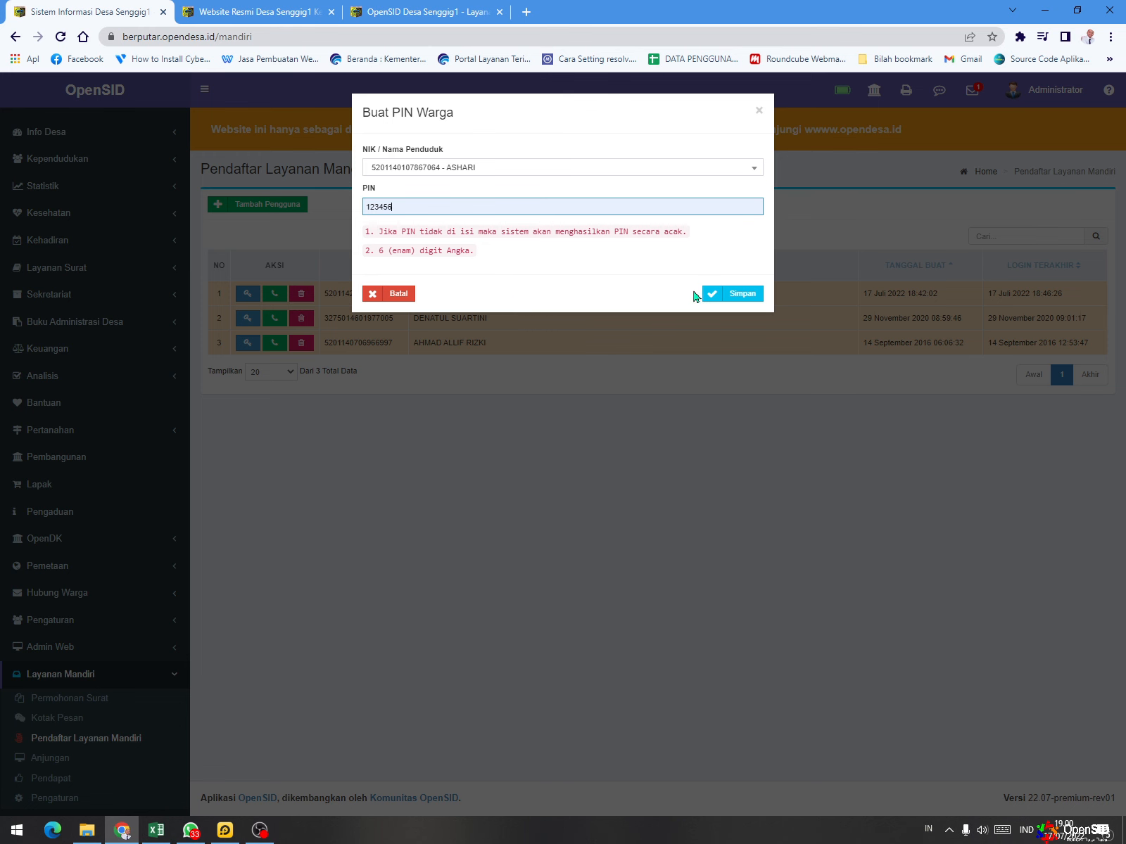
{"action": "left_click", "coordinate": [724, 299]}
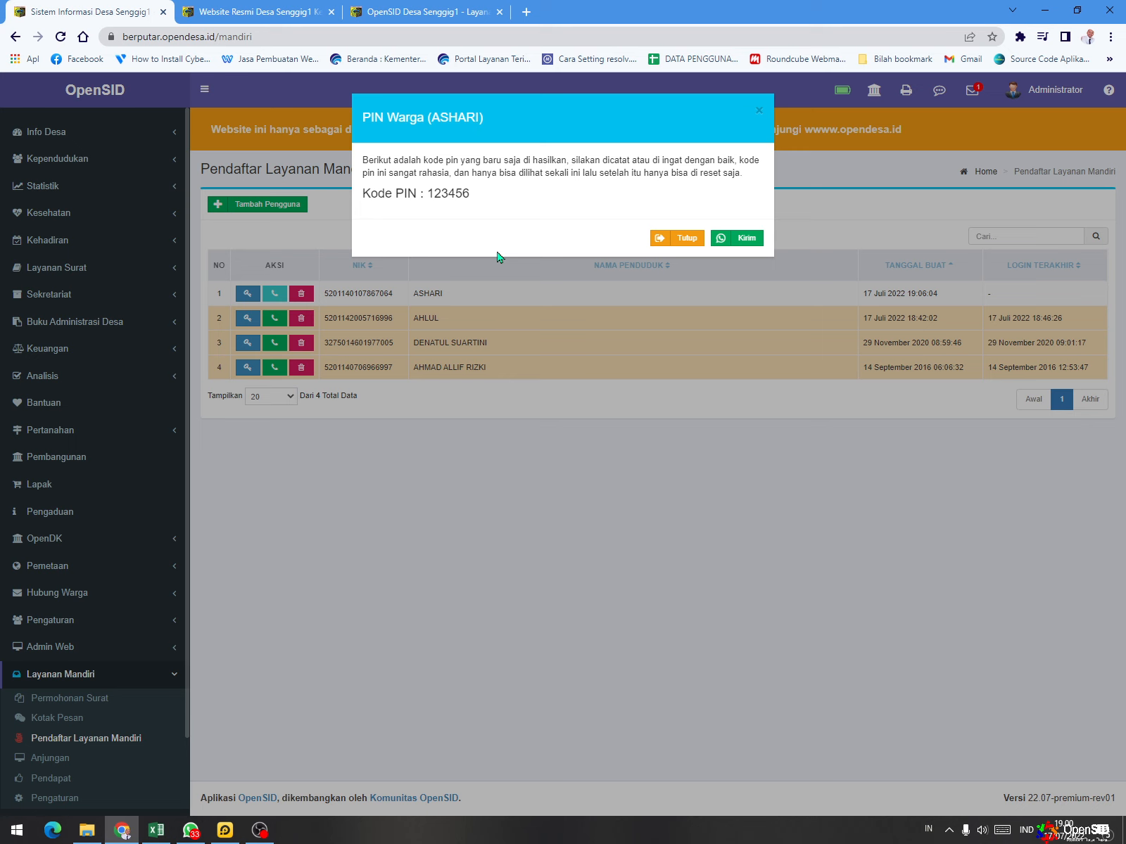
{"action": "left_click", "coordinate": [725, 242]}
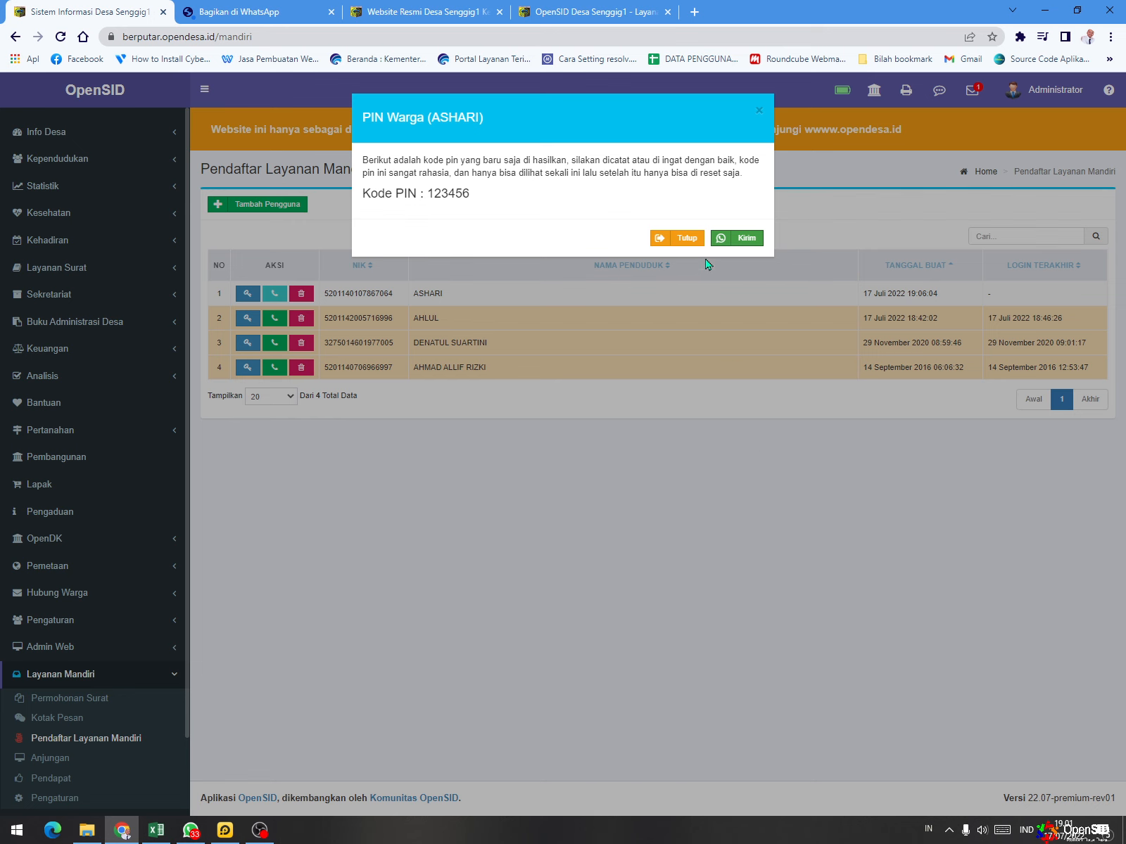
{"action": "left_click", "coordinate": [686, 239]}
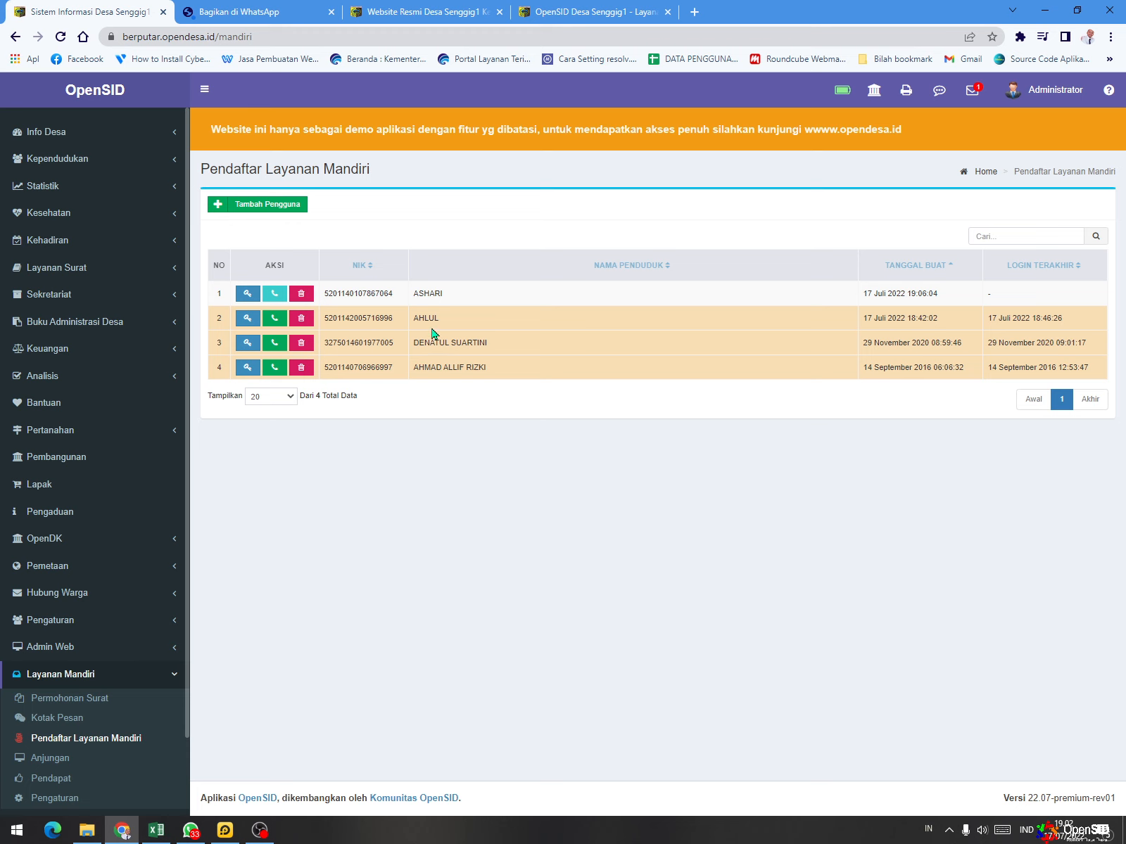
- Copy the NIK of the first registrant in the Pendaftar Layanan Mandiri list
{"action": "double_click", "coordinate": [361, 295]}
{"action": "right_click", "coordinate": [361, 296]}
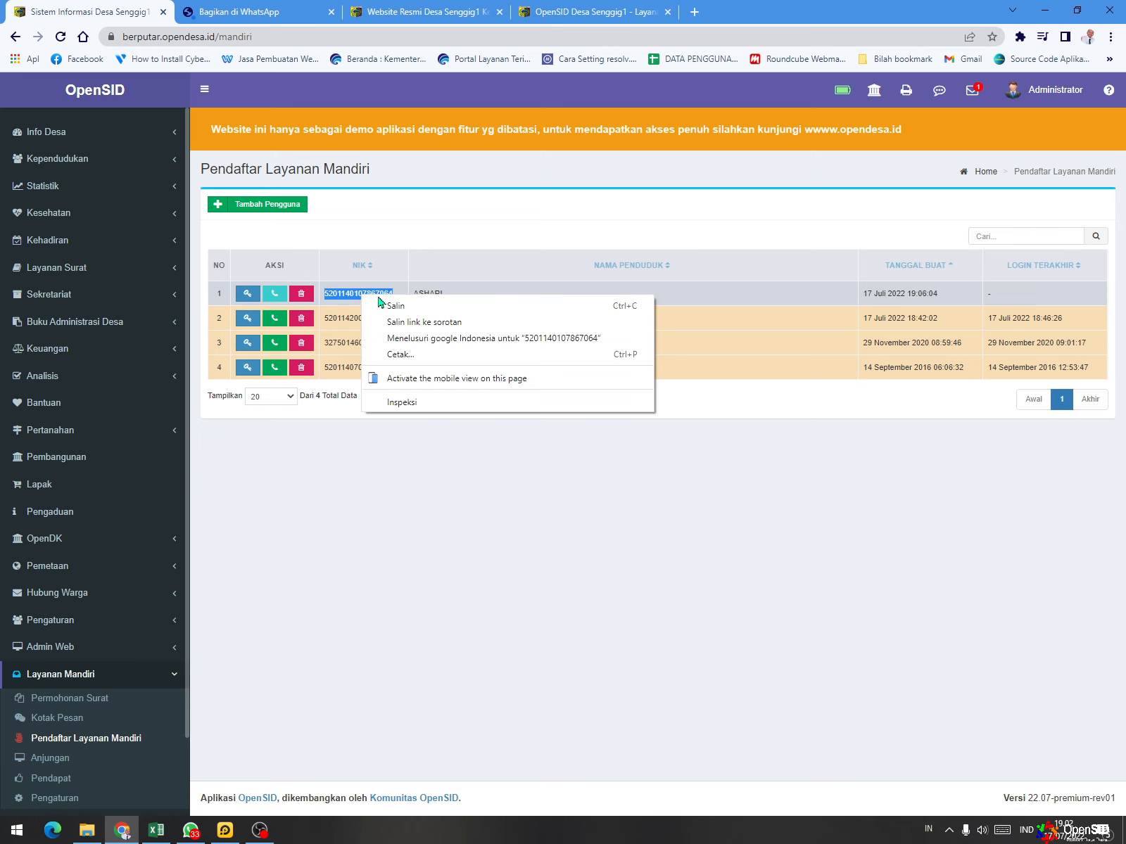
{"action": "left_click", "coordinate": [417, 312]}
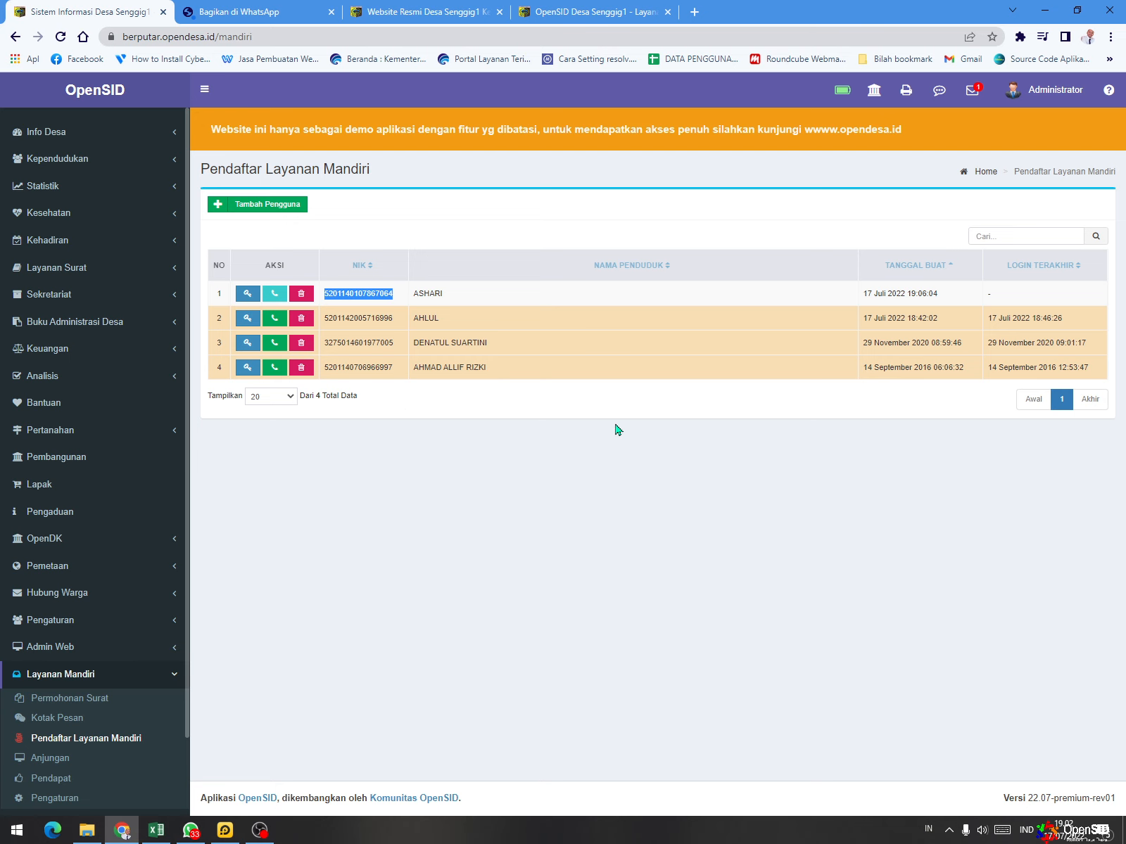
{"action": "right_click", "coordinate": [378, 301]}
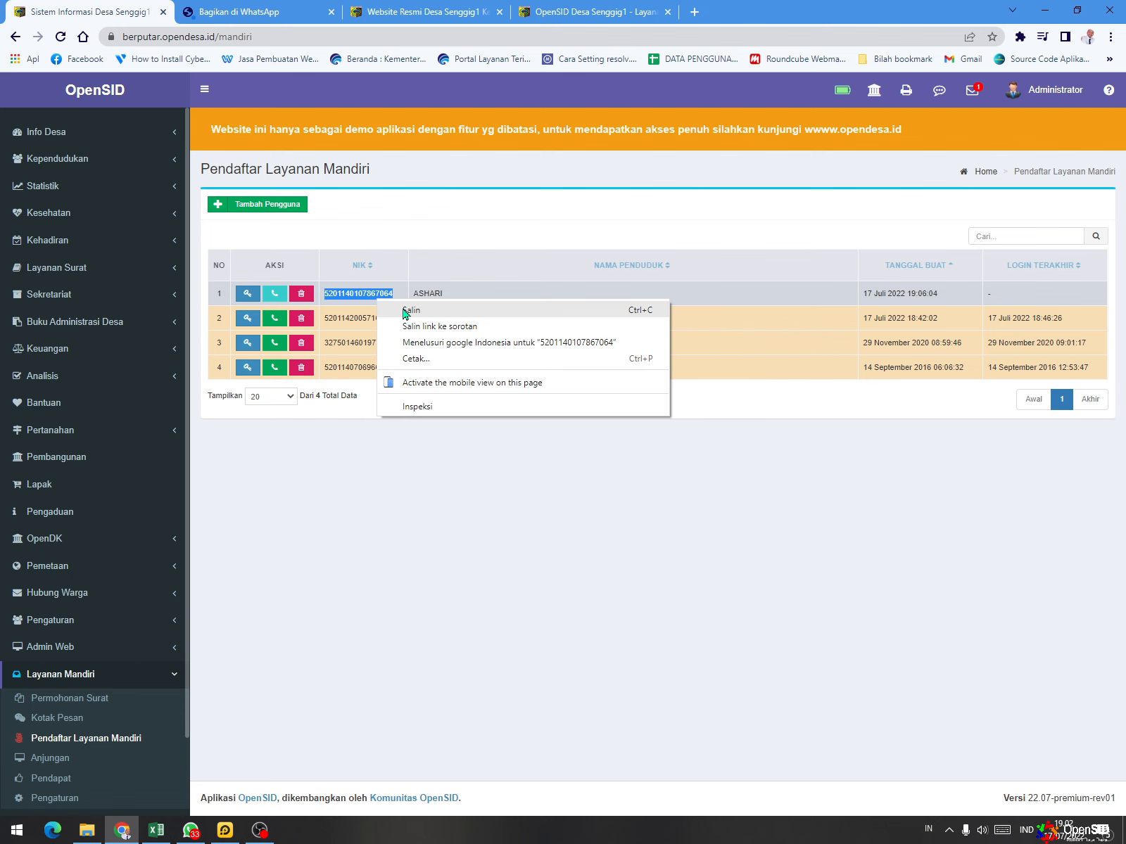
{"action": "left_click", "coordinate": [406, 310]}
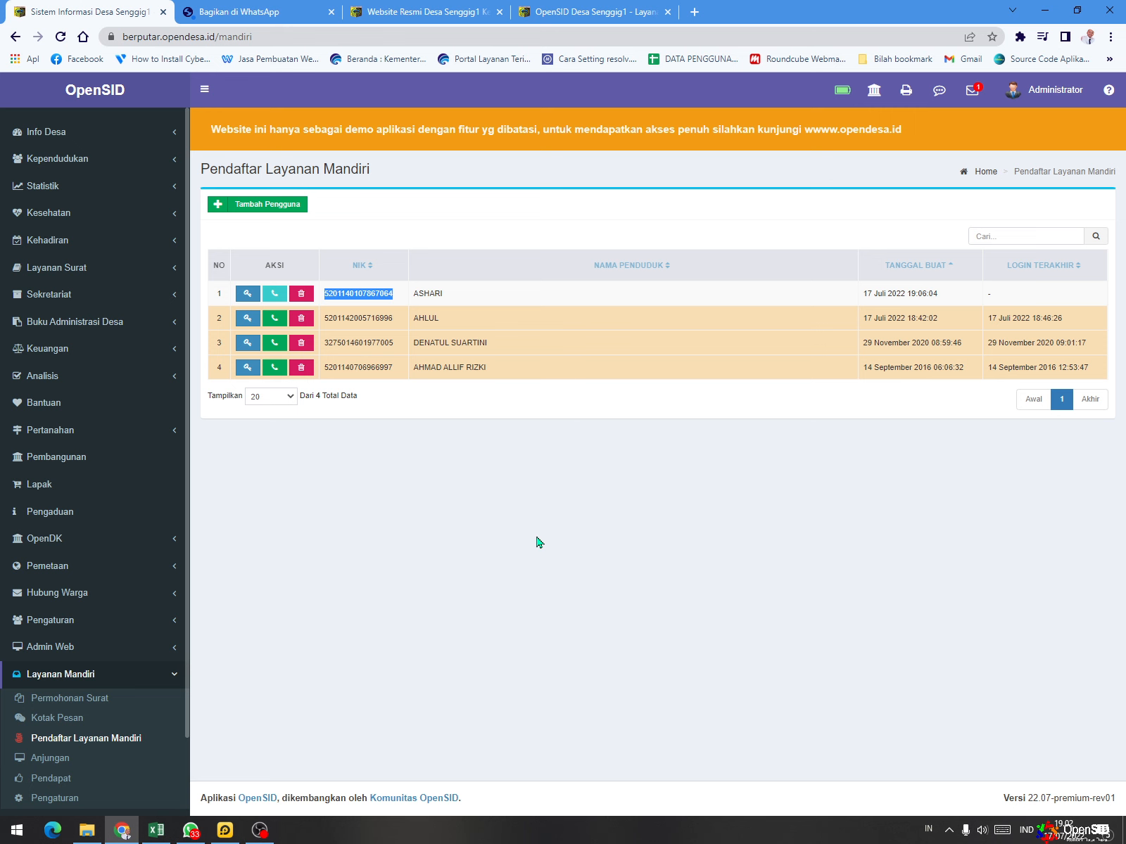
- Open the Layanan Mandiri login page from the Desa Senggig1 village website
{"action": "left_click", "coordinate": [561, 10]}
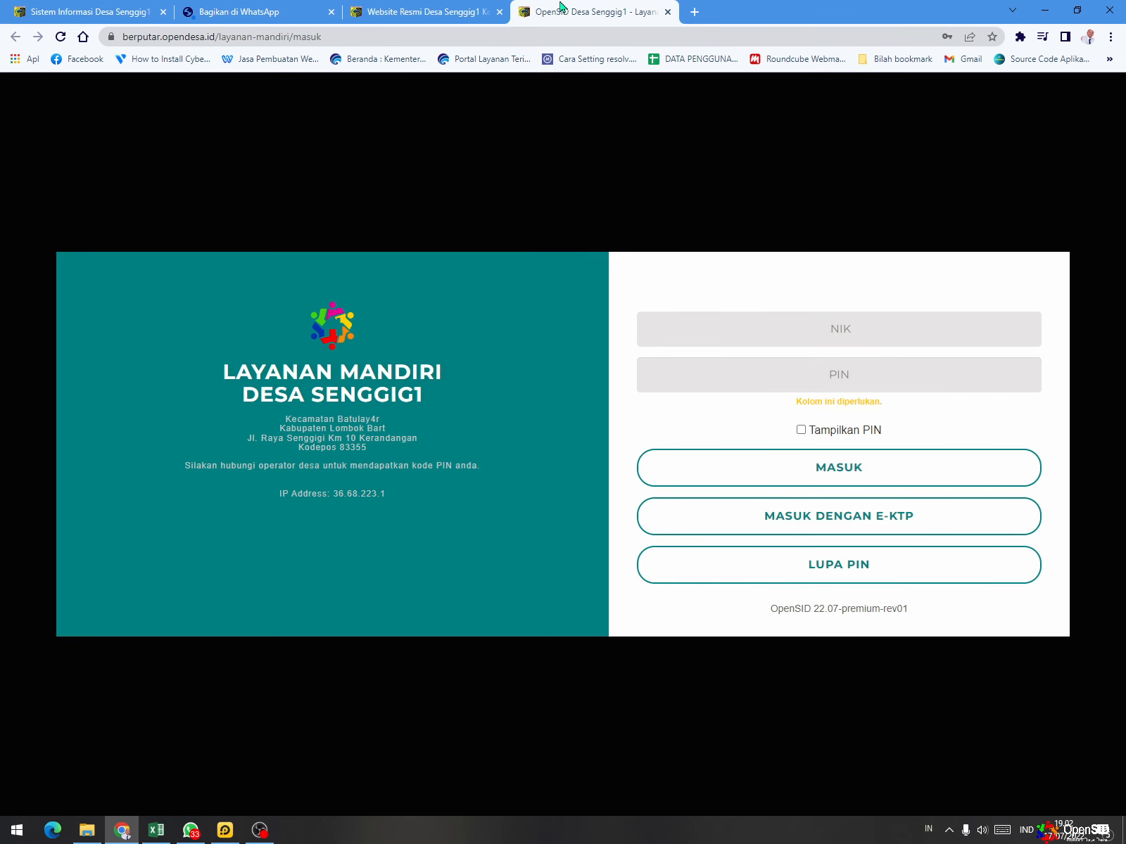
{"action": "left_click", "coordinate": [362, 11]}
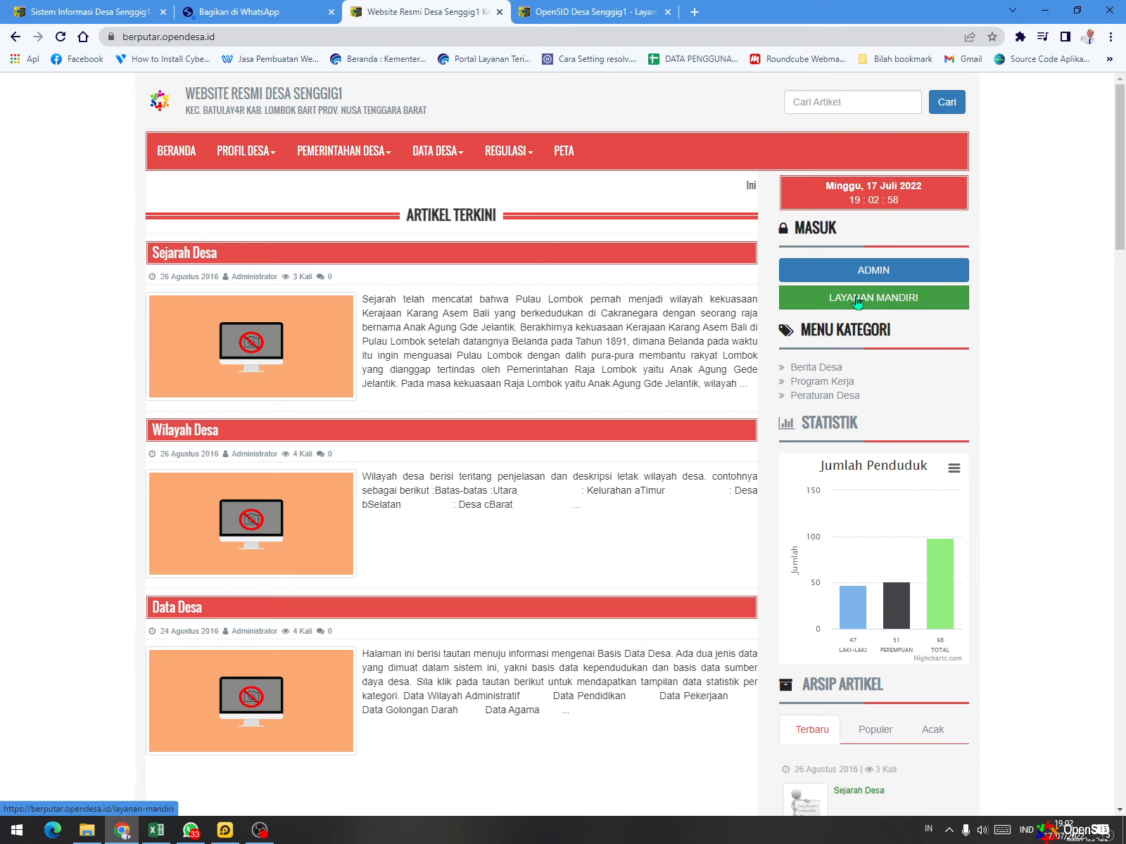
{"action": "left_click", "coordinate": [857, 301]}
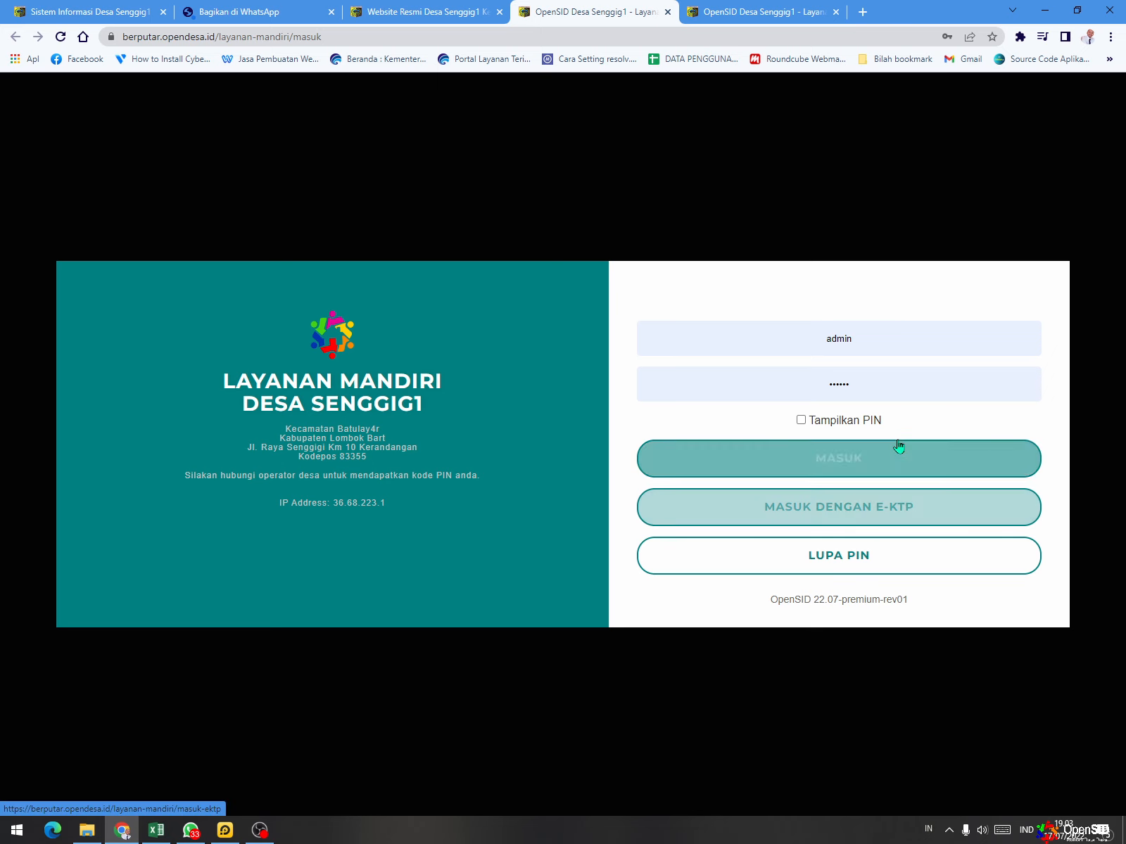
- Clear the prefilled NIK and PIN fields and paste the resident's copied NIK as the login
{"action": "double_click", "coordinate": [880, 339]}
{"action": "key", "text": "BackSpace"}
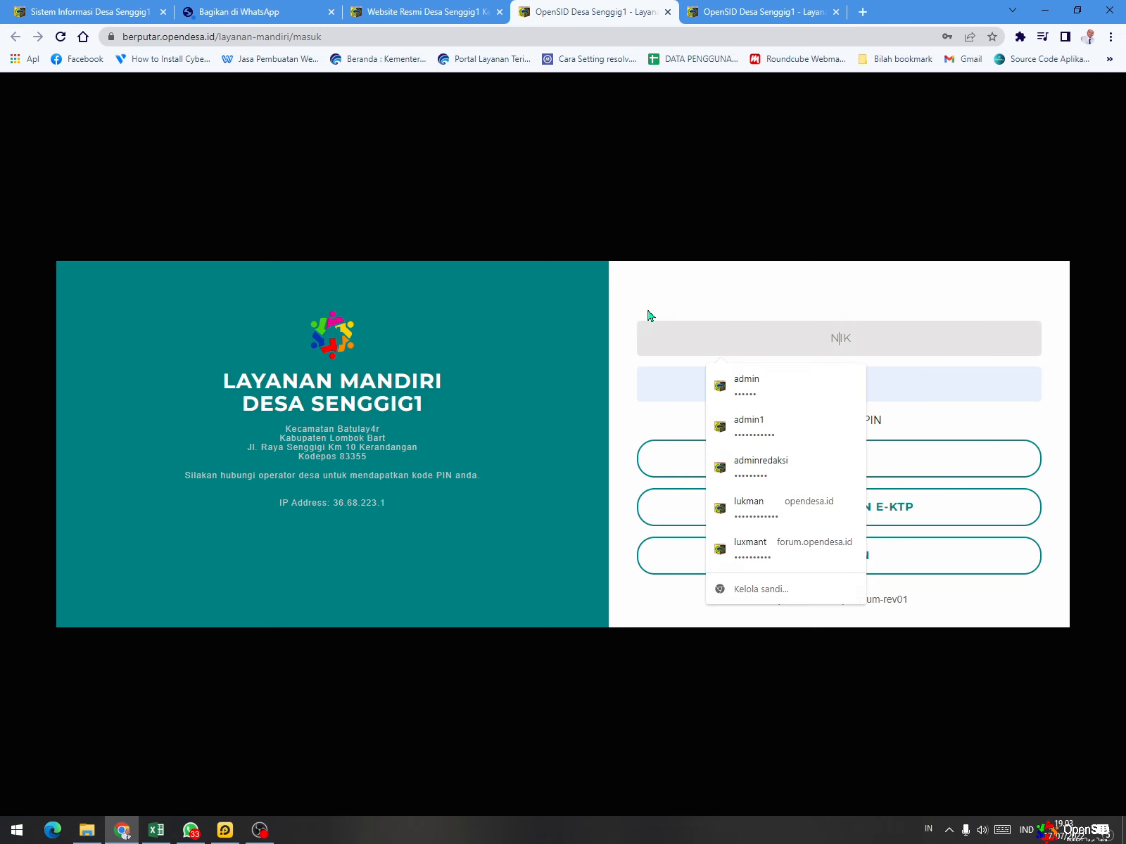
{"action": "double_click", "coordinate": [914, 371]}
{"action": "key", "text": "BackSpace"}
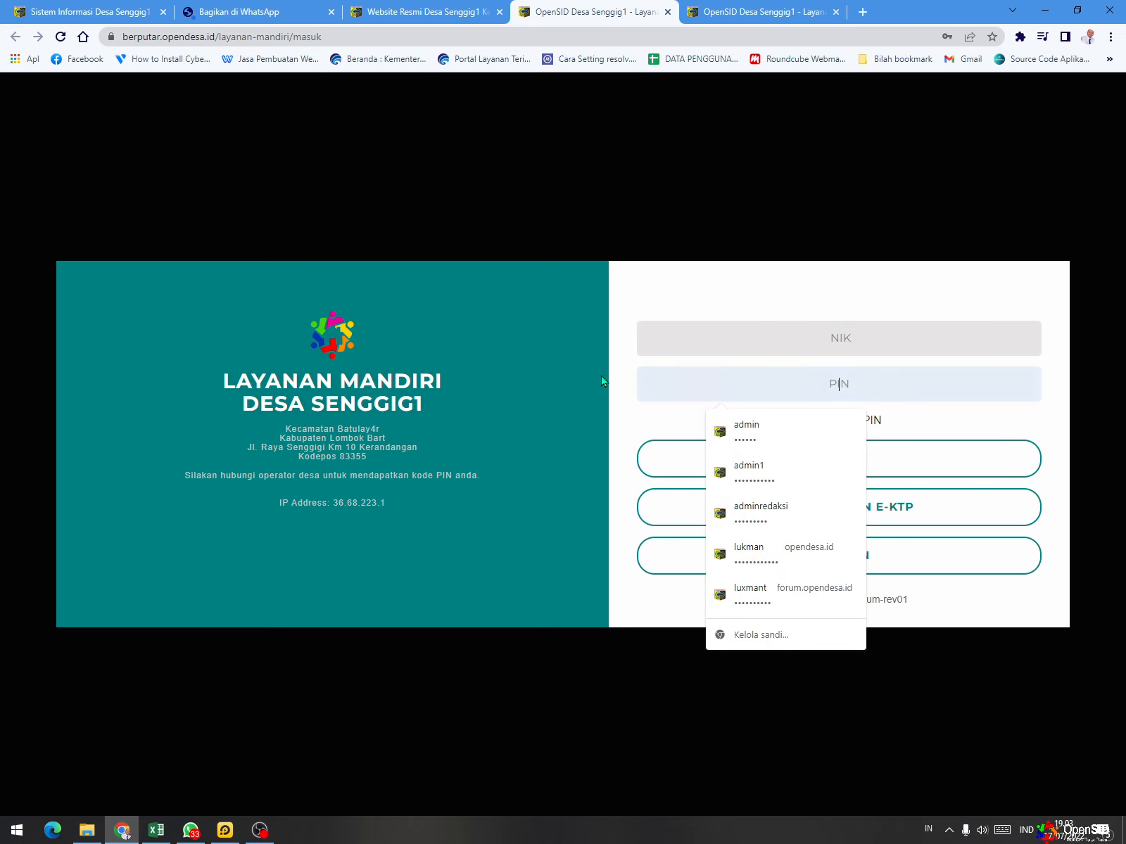
{"action": "right_click", "coordinate": [845, 328]}
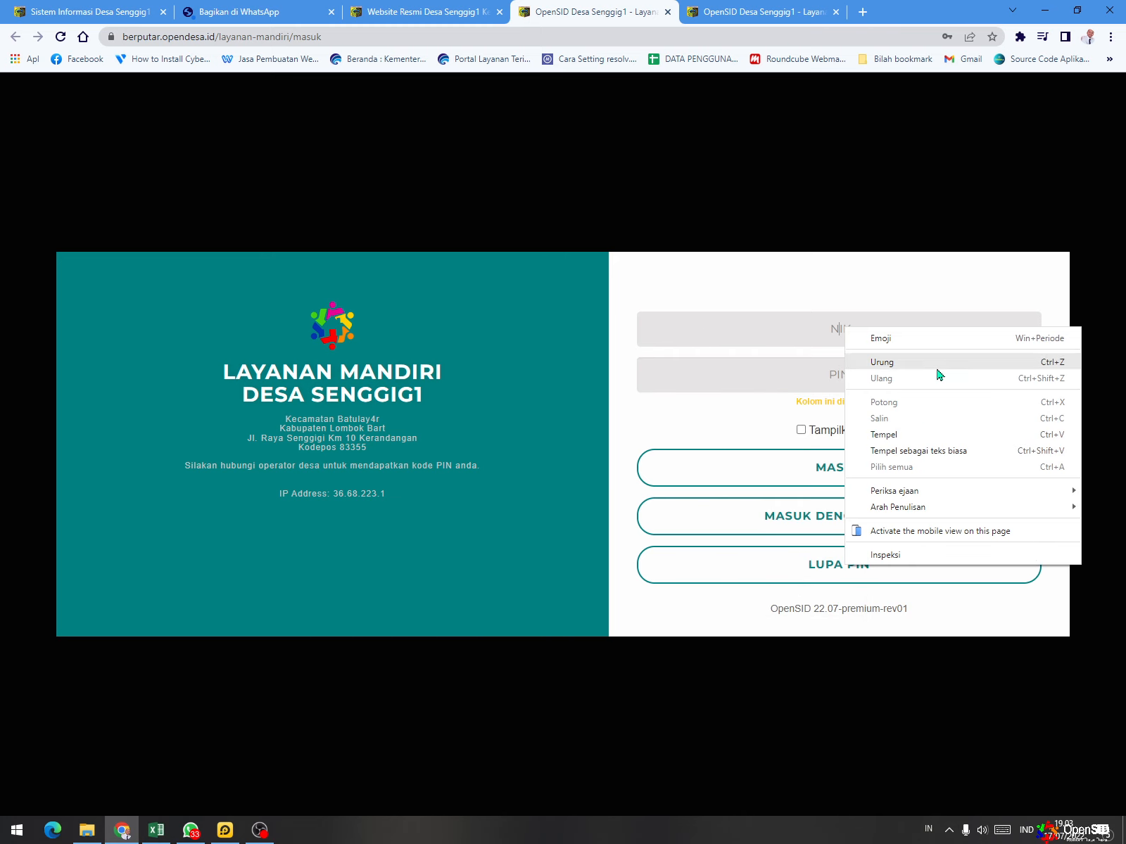
{"action": "left_click", "coordinate": [903, 434]}
- Enter the resident's PIN in the login form and turn on Tampilkan PIN
{"action": "left_click", "coordinate": [833, 375]}
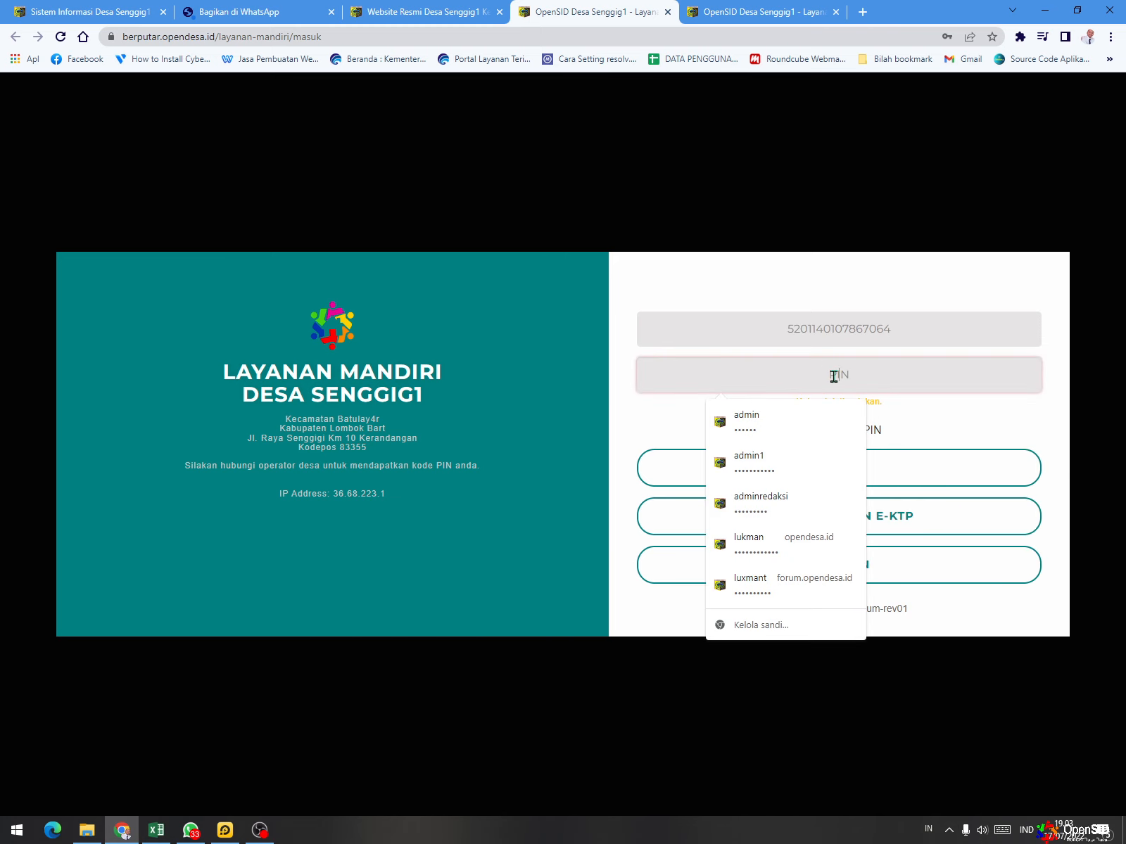
{"action": "type", "text": "••"}
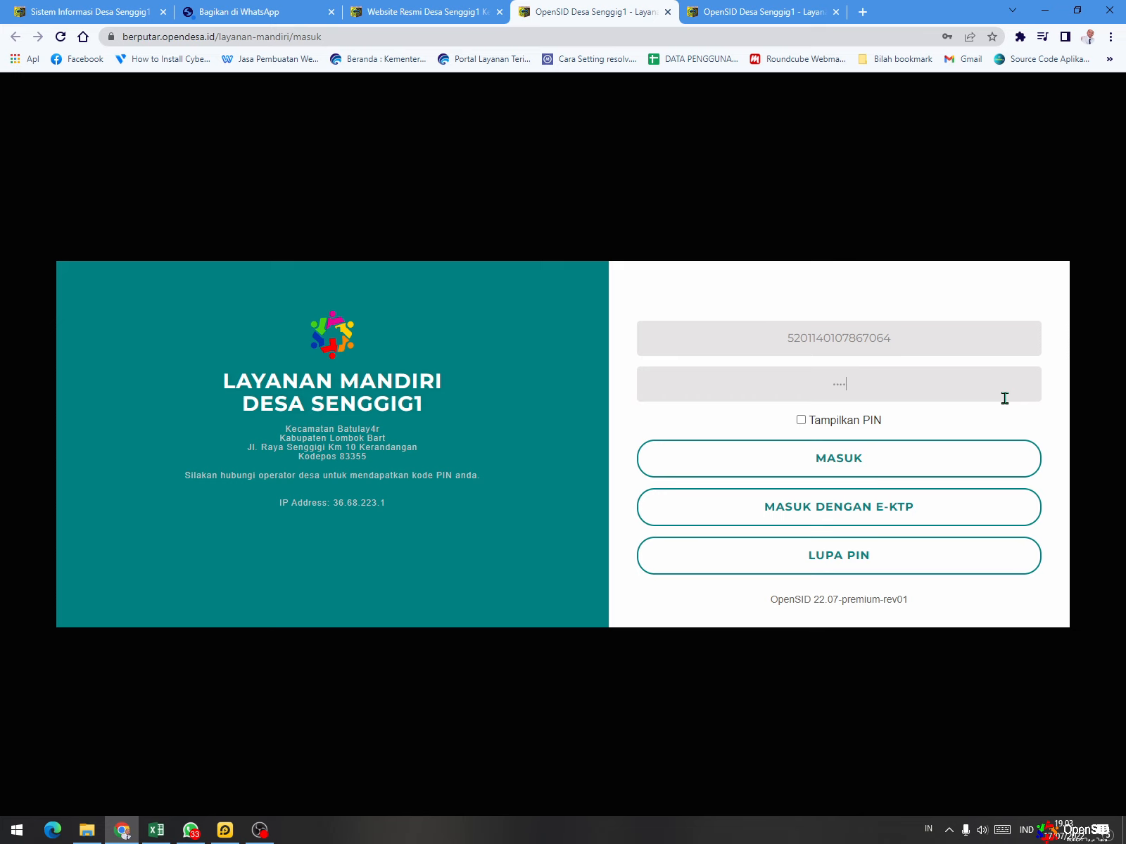
{"action": "left_click", "coordinate": [801, 421]}
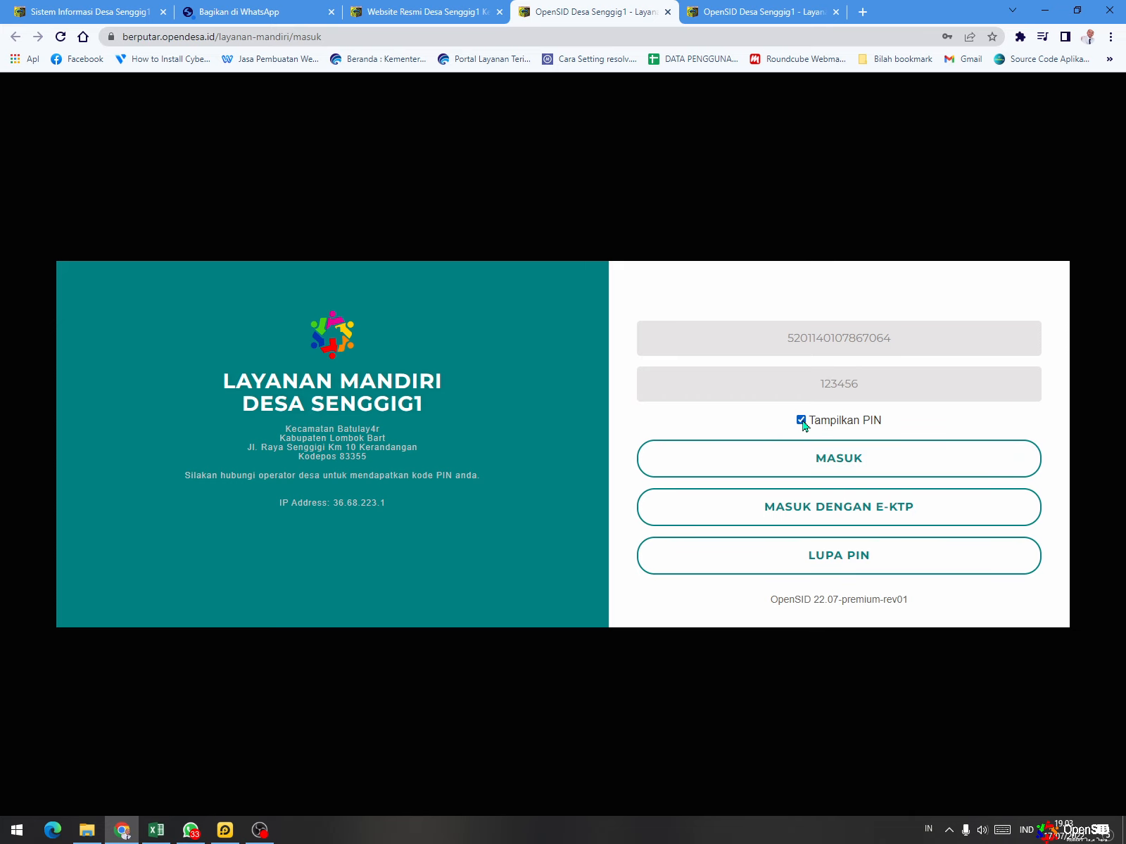
- Submit the resident's login, decline saving the password, and accept the welcome message to reach the Ganti PIN page
{"action": "left_click", "coordinate": [874, 461]}
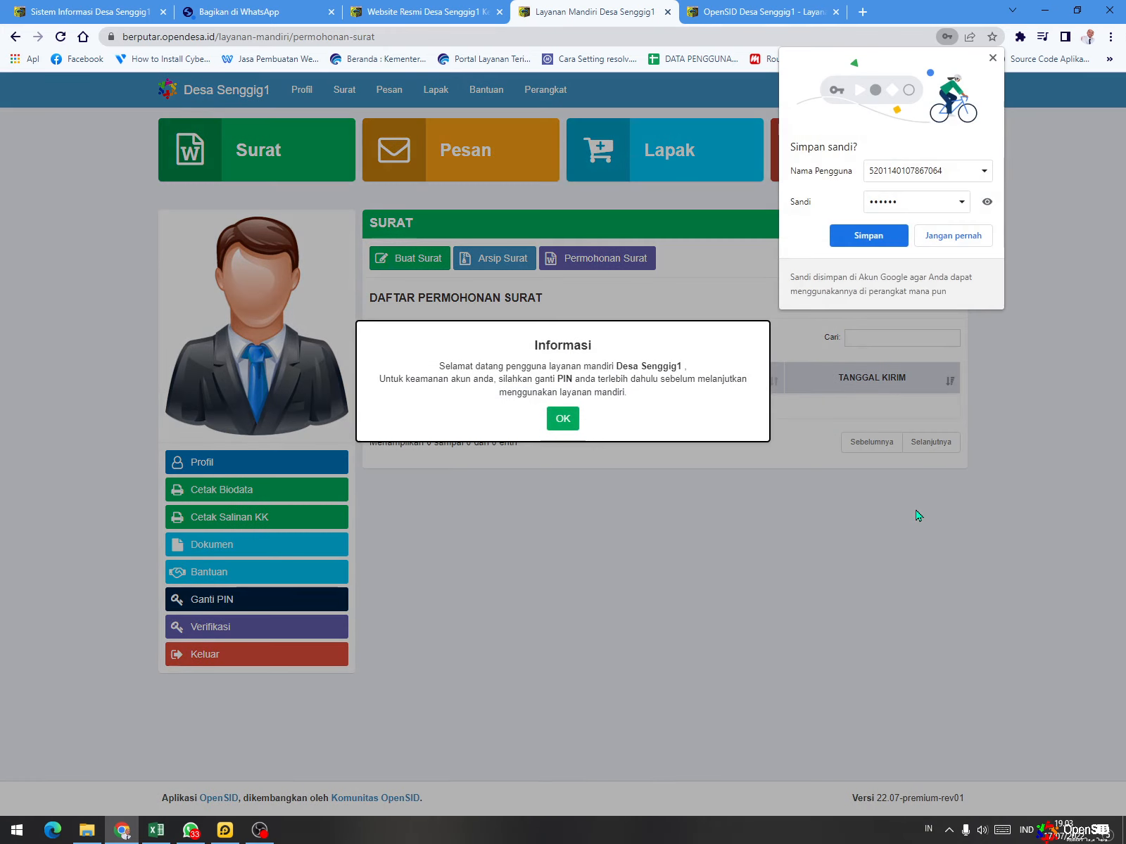
{"action": "left_click", "coordinate": [992, 58]}
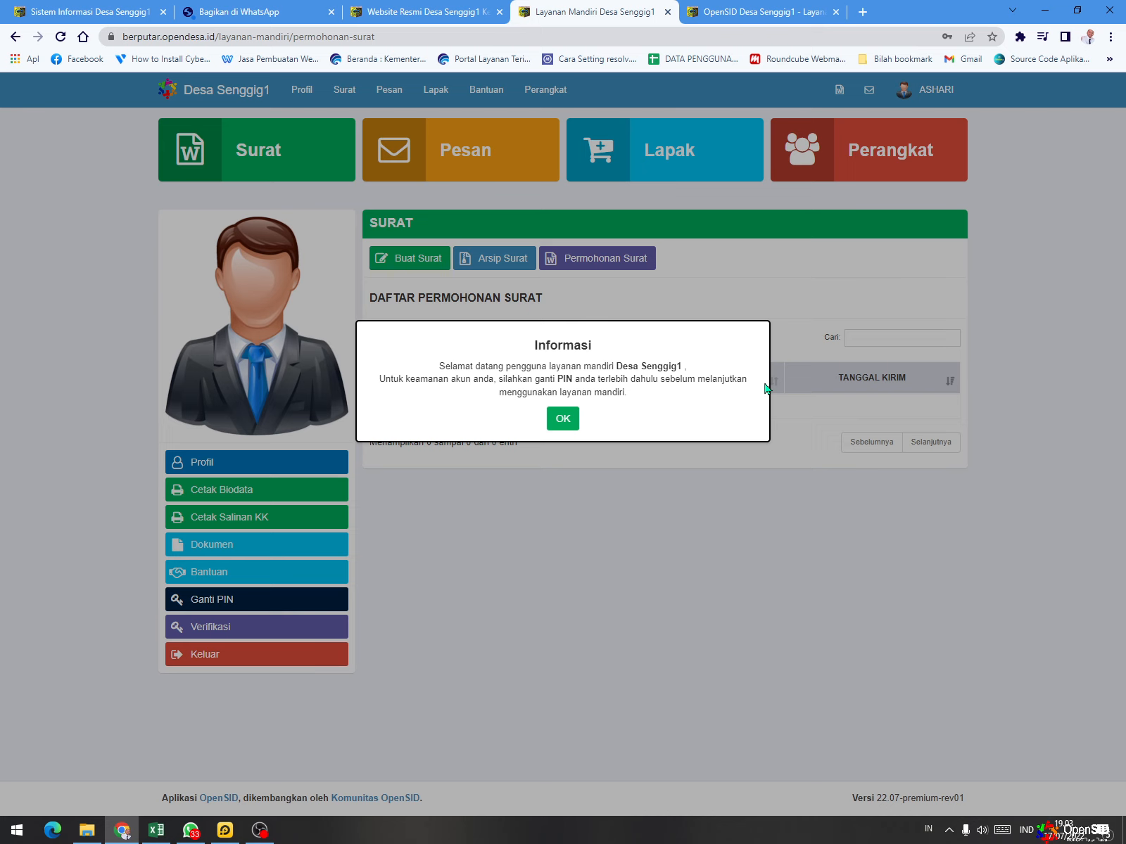
{"action": "left_click", "coordinate": [559, 424]}
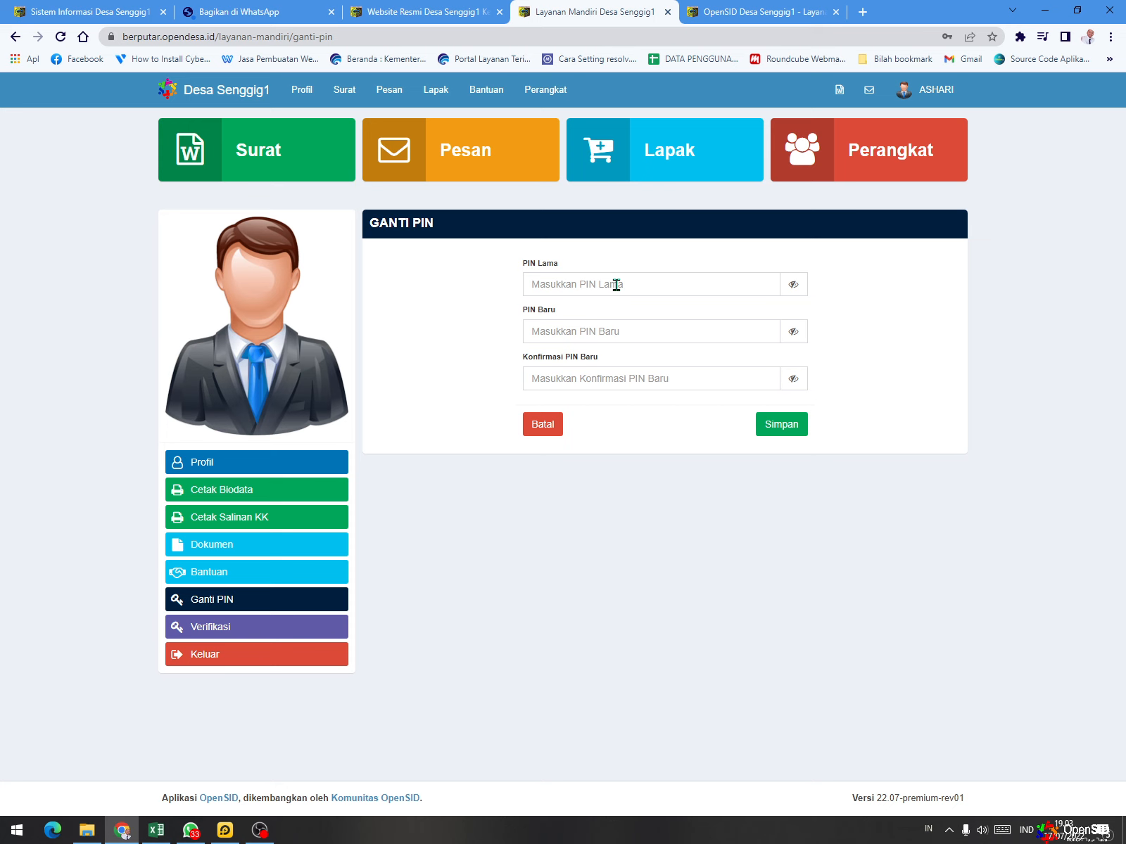
- Enter the resident's current PIN in PIN Lama and make the PIN fields readable
{"action": "left_click", "coordinate": [617, 285]}
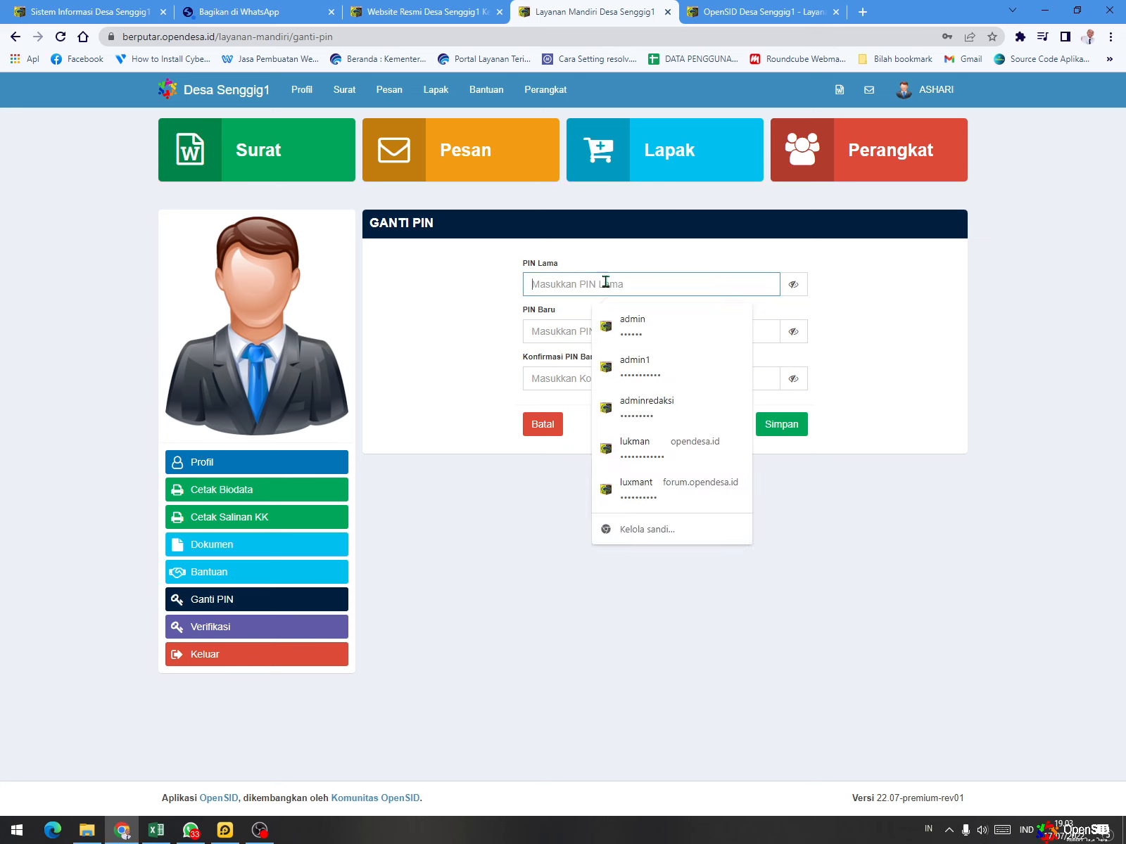
{"action": "left_click", "coordinate": [588, 255]}
{"action": "left_click", "coordinate": [584, 281]}
{"action": "type", "text": "12"}
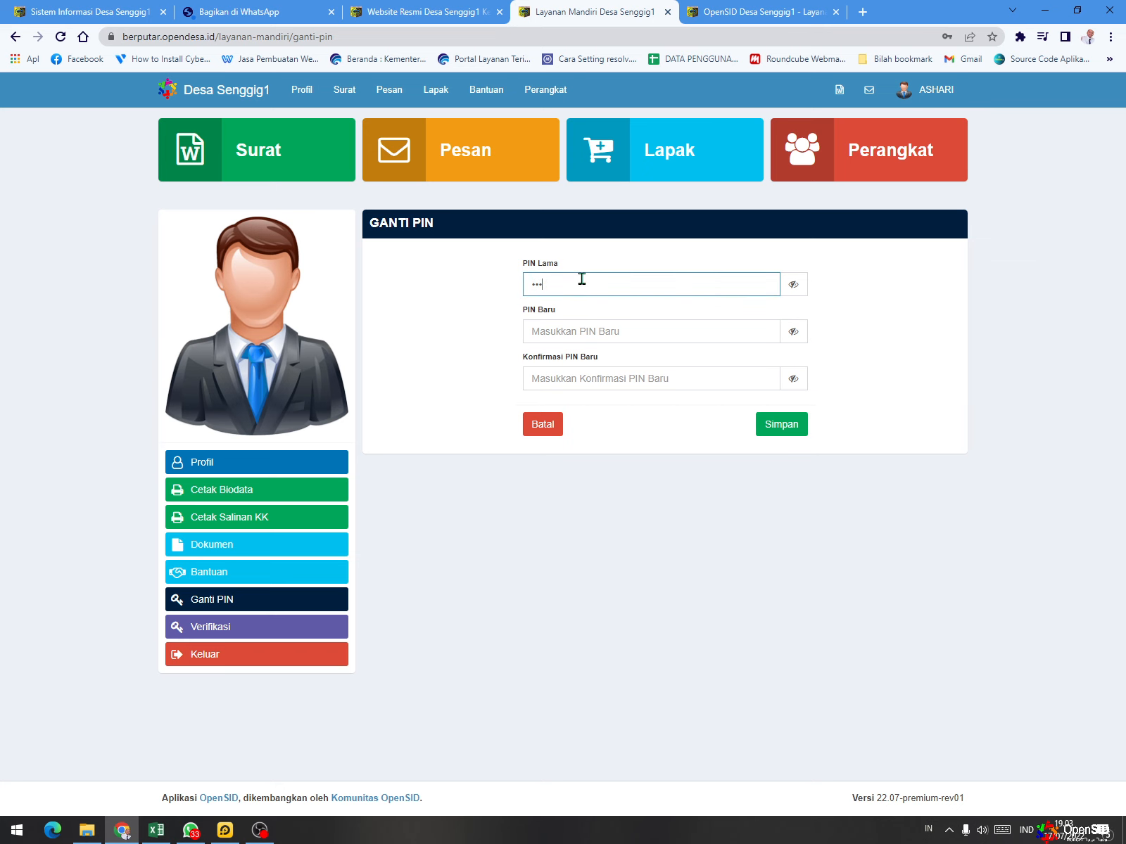
{"action": "left_click", "coordinate": [794, 290]}
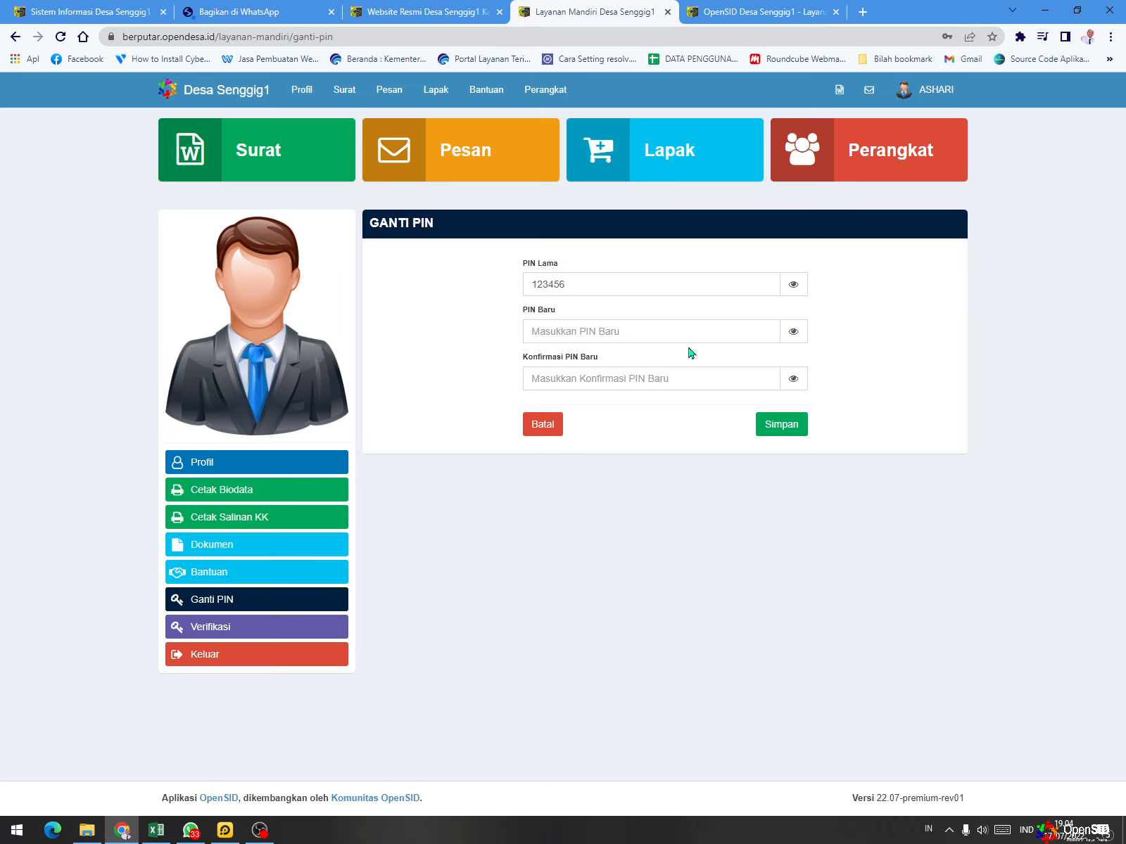
- Enter the resident's new PIN in PIN Baru and Konfirmasi PIN Baru, and save the PIN change
{"action": "left_click", "coordinate": [642, 331]}
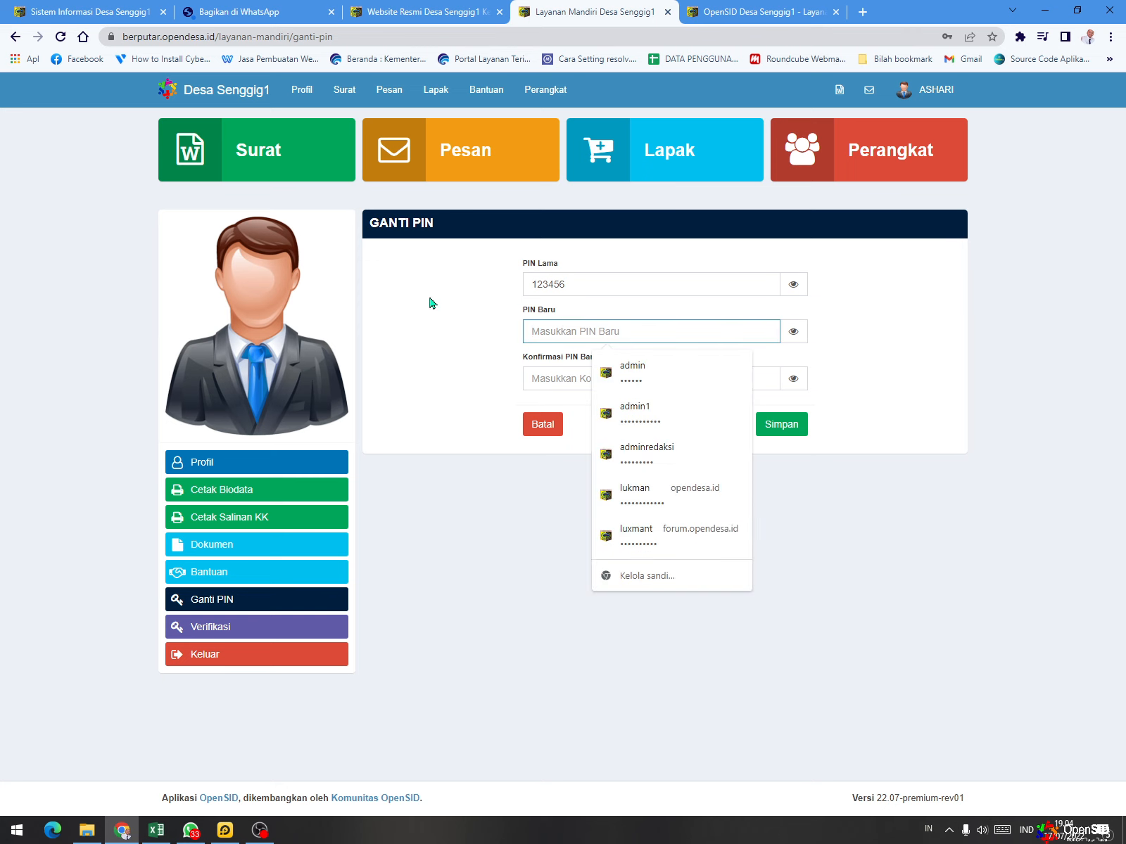
{"action": "type", "text": "112233"}
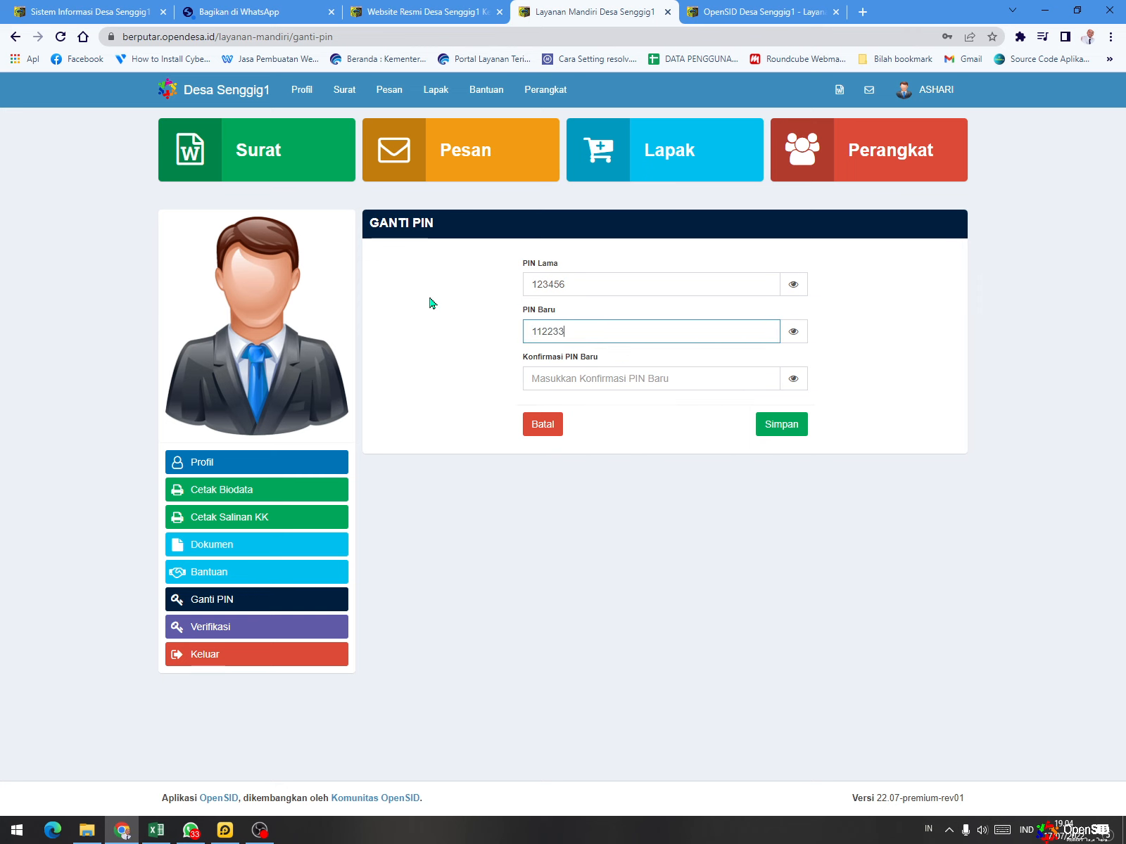
{"action": "left_click", "coordinate": [538, 371]}
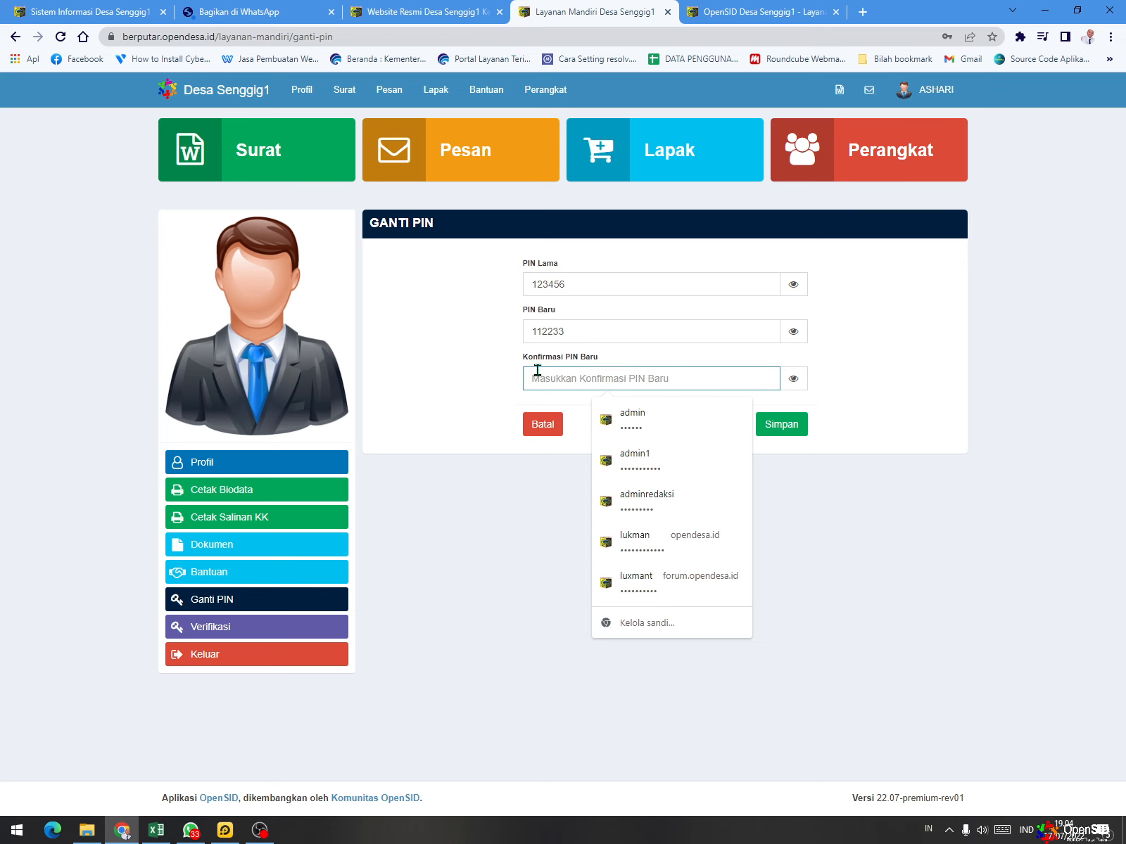
{"action": "type", "text": "112233"}
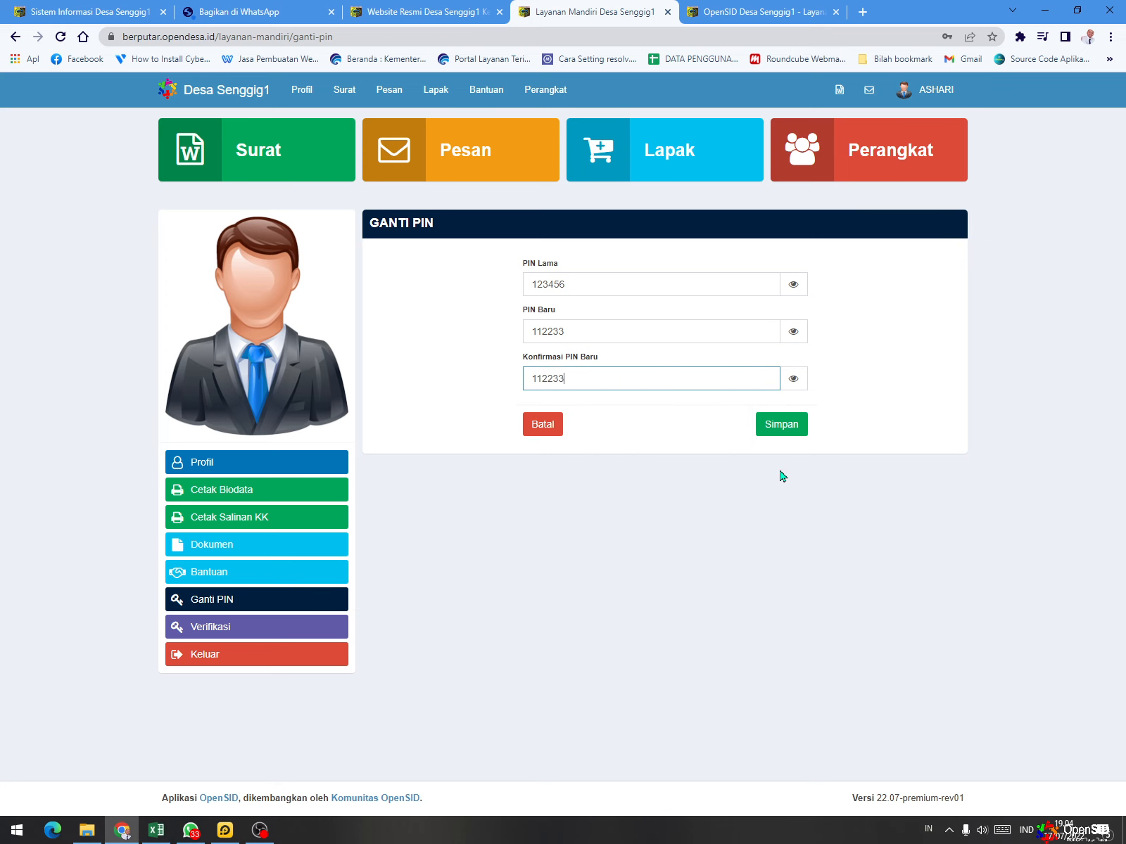
{"action": "left_click", "coordinate": [788, 437]}
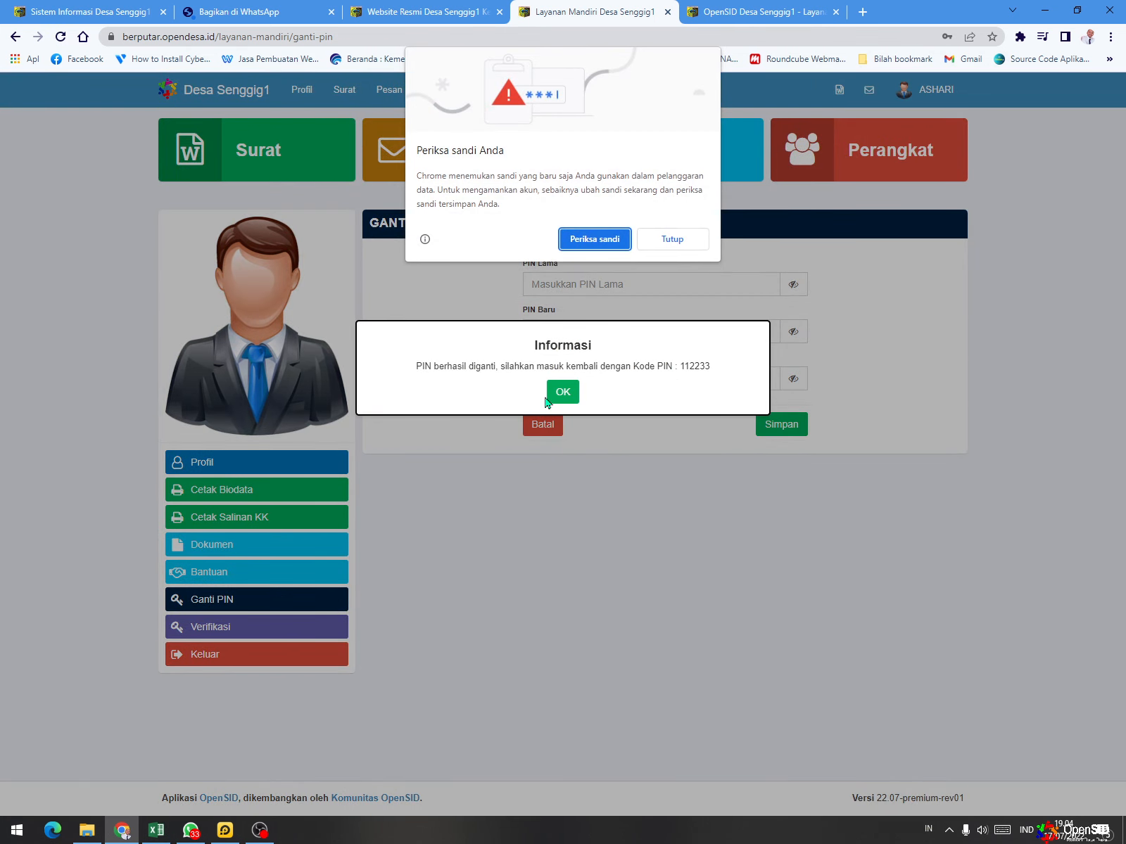
- Close the browser's password prompts and acknowledge the PIN change message to return to the login page
{"action": "left_click", "coordinate": [665, 240]}
{"action": "left_click", "coordinate": [566, 393]}
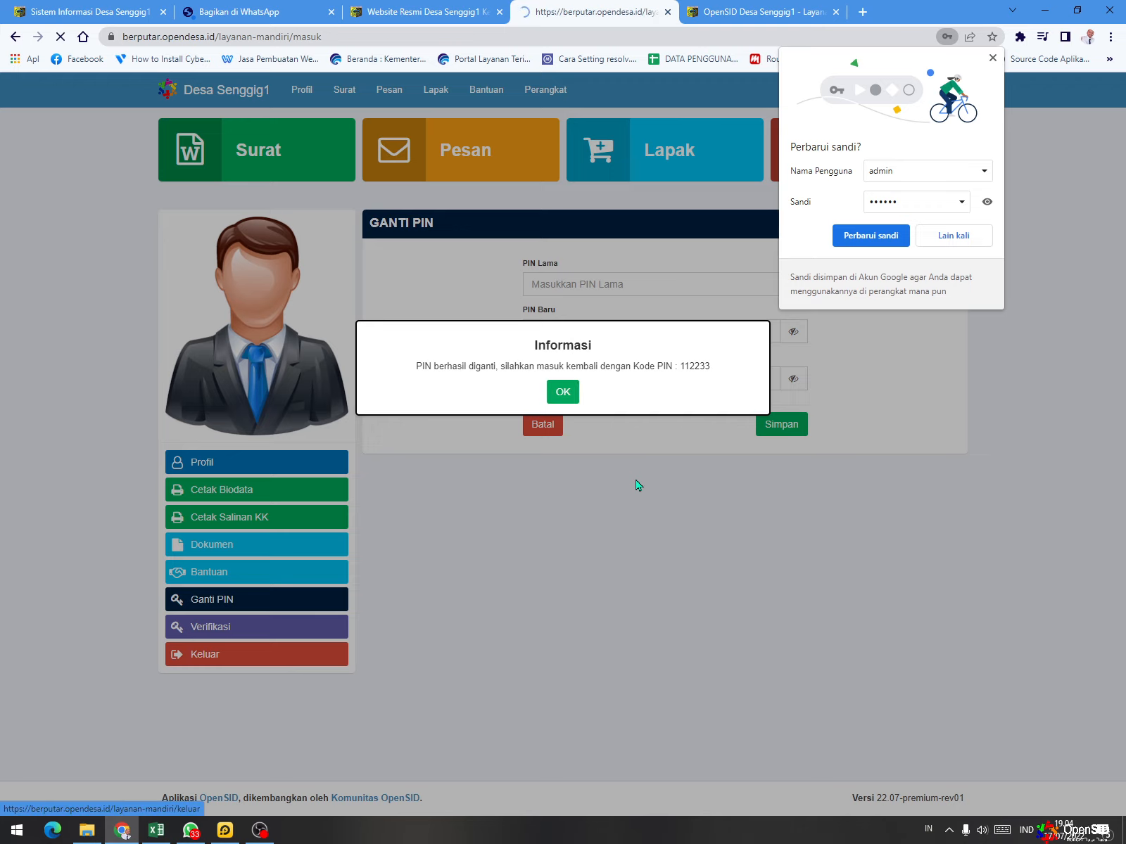
{"action": "left_click", "coordinate": [992, 59]}
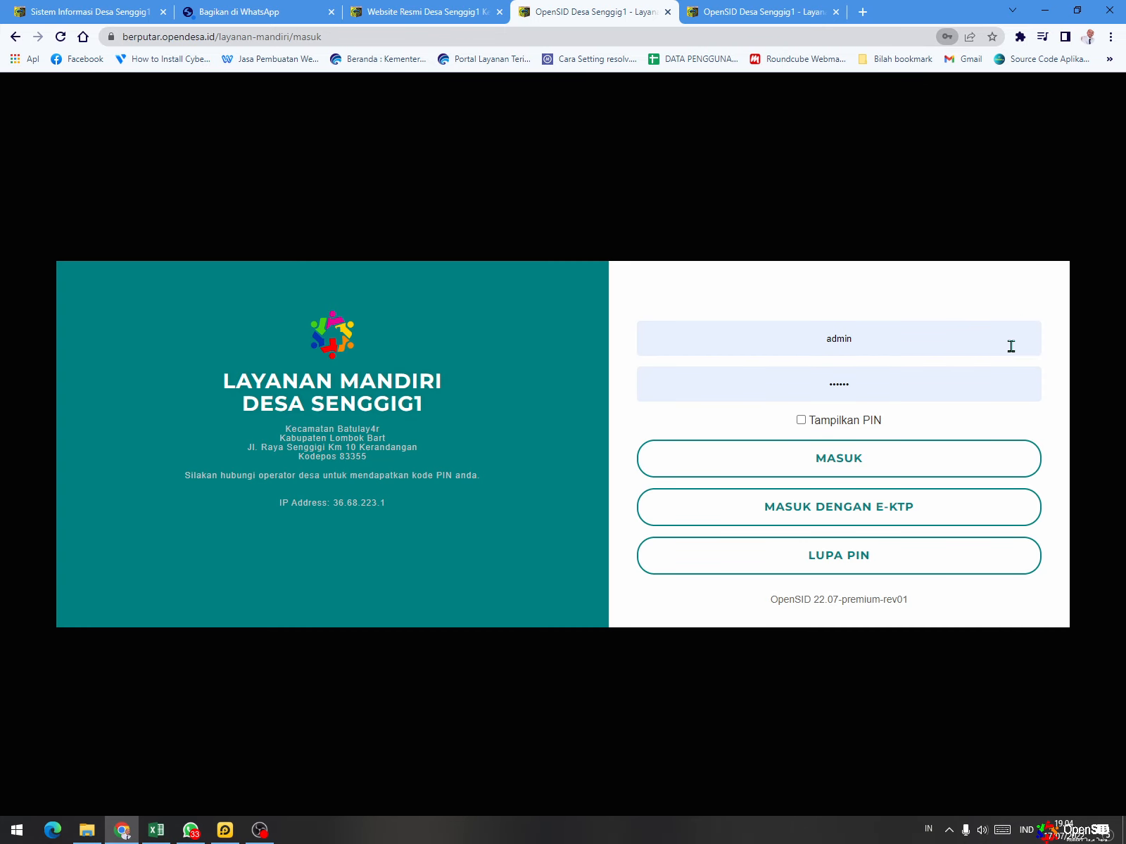
- Log in again with the resident's copied NIK and new PIN, with Tampilkan PIN turned on, and decline saving the password
{"action": "double_click", "coordinate": [912, 338]}
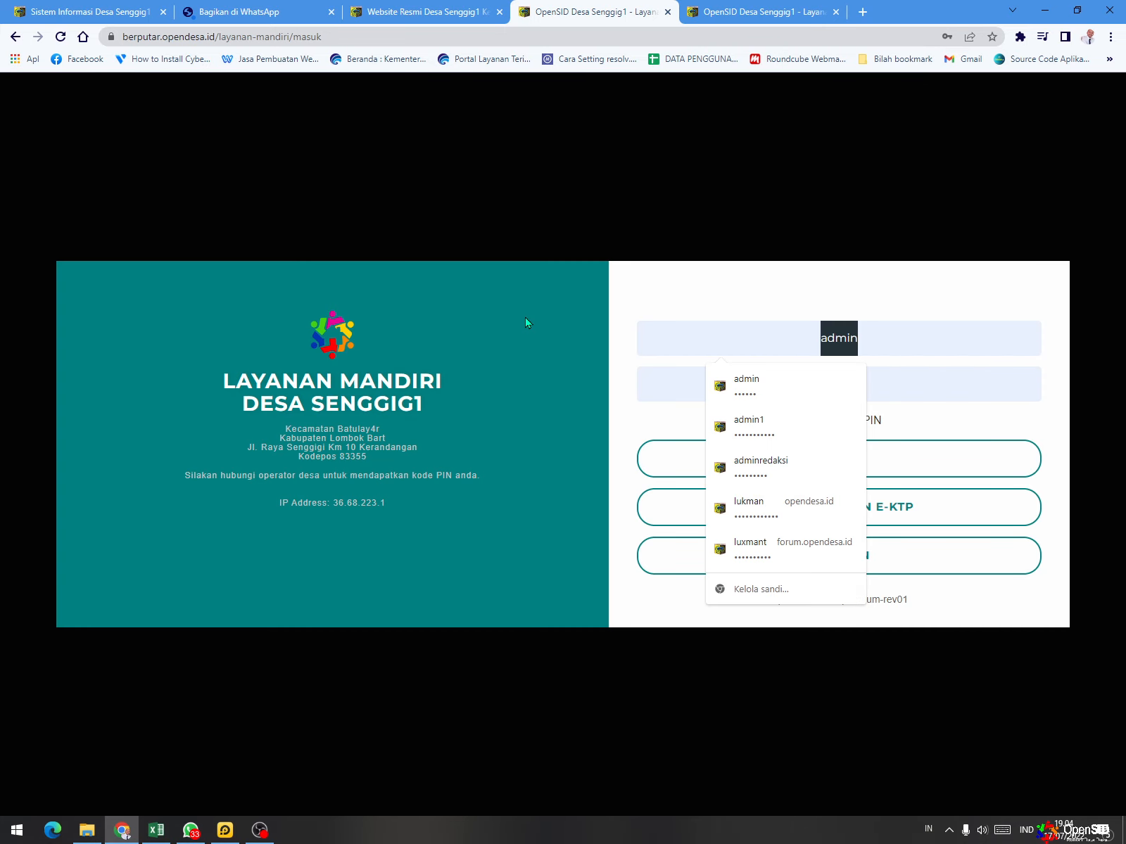
{"action": "key", "text": "ctrl+v"}
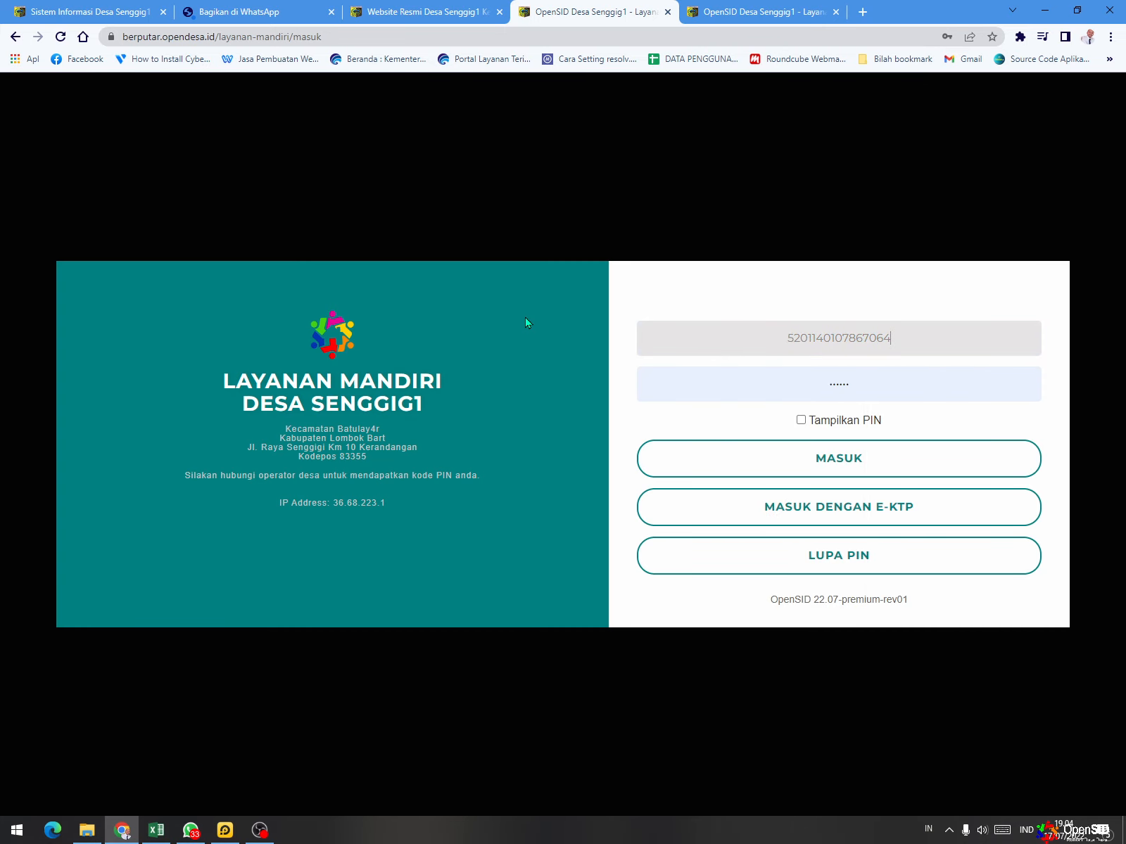
{"action": "left_click", "coordinate": [800, 421]}
{"action": "left_click", "coordinate": [878, 390]}
{"action": "left_click_drag", "start_coordinate": [879, 389], "coordinate": [543, 358]}
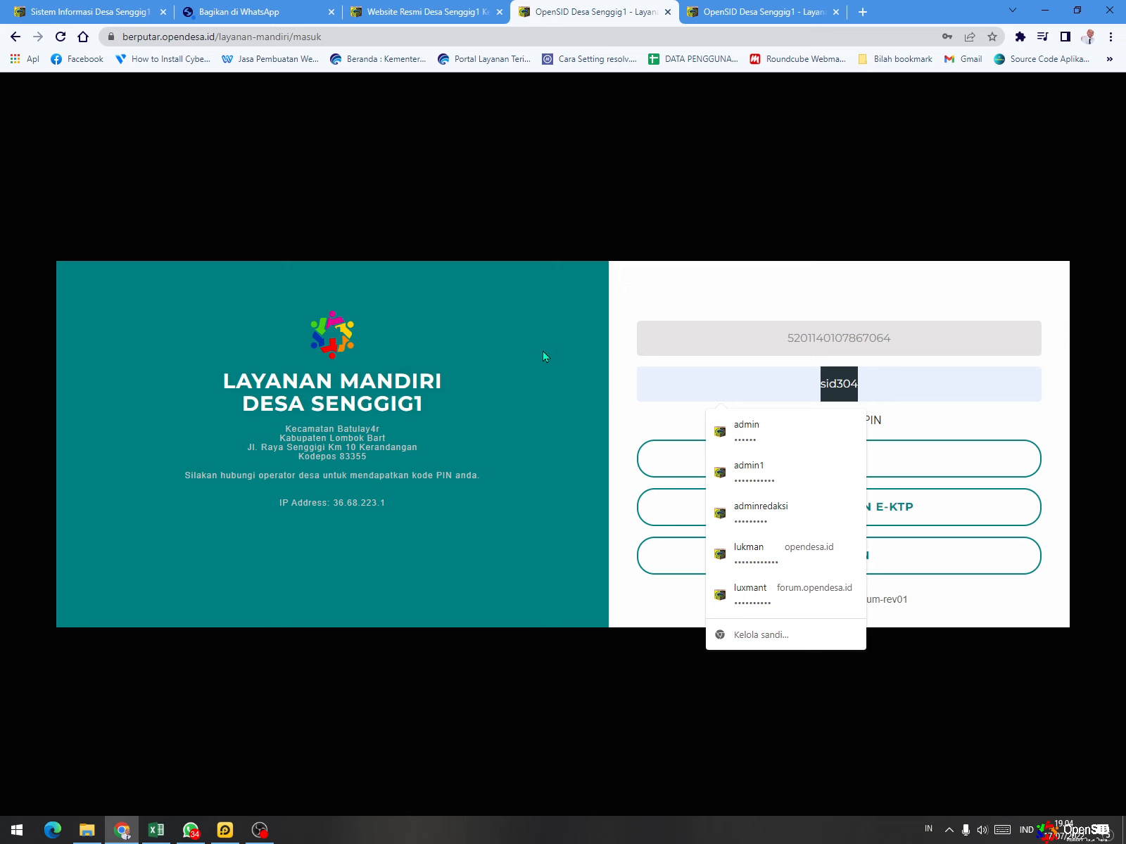
{"action": "type", "text": "112"}
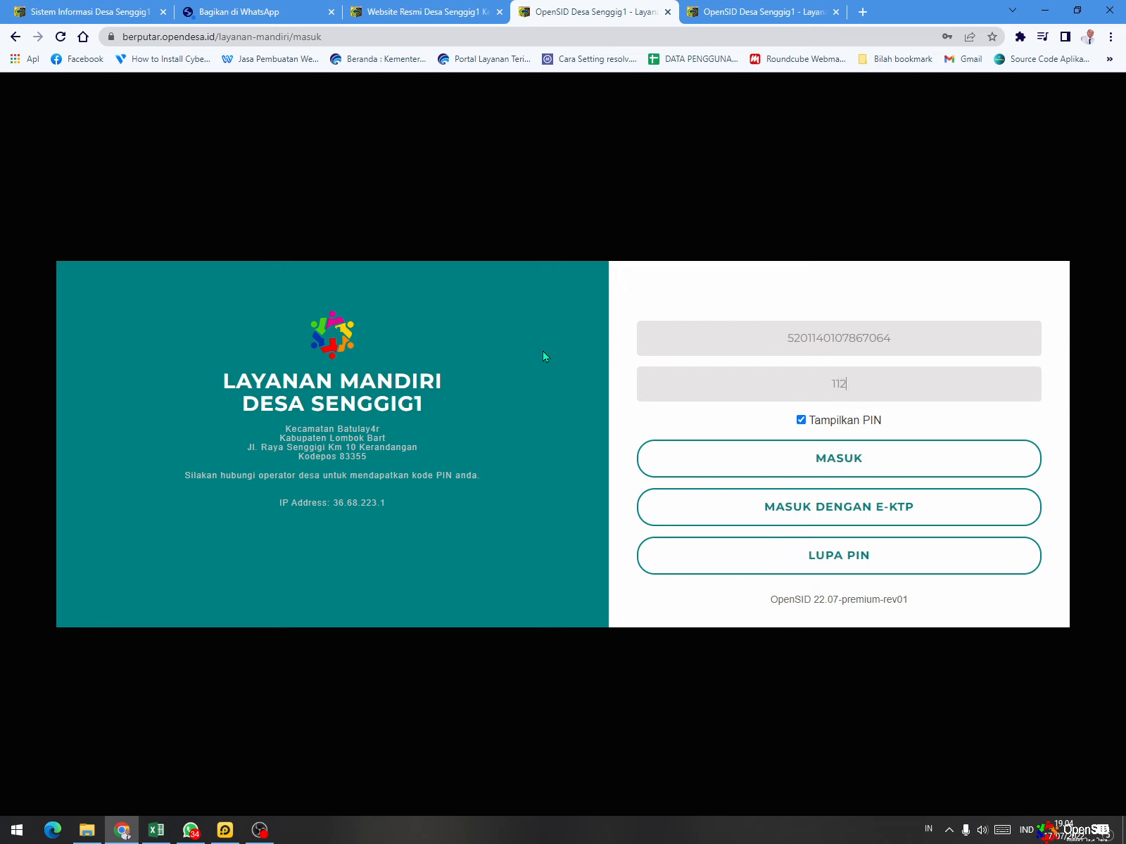
{"action": "type", "text": "2333"}
{"action": "key", "text": "BackSpace"}
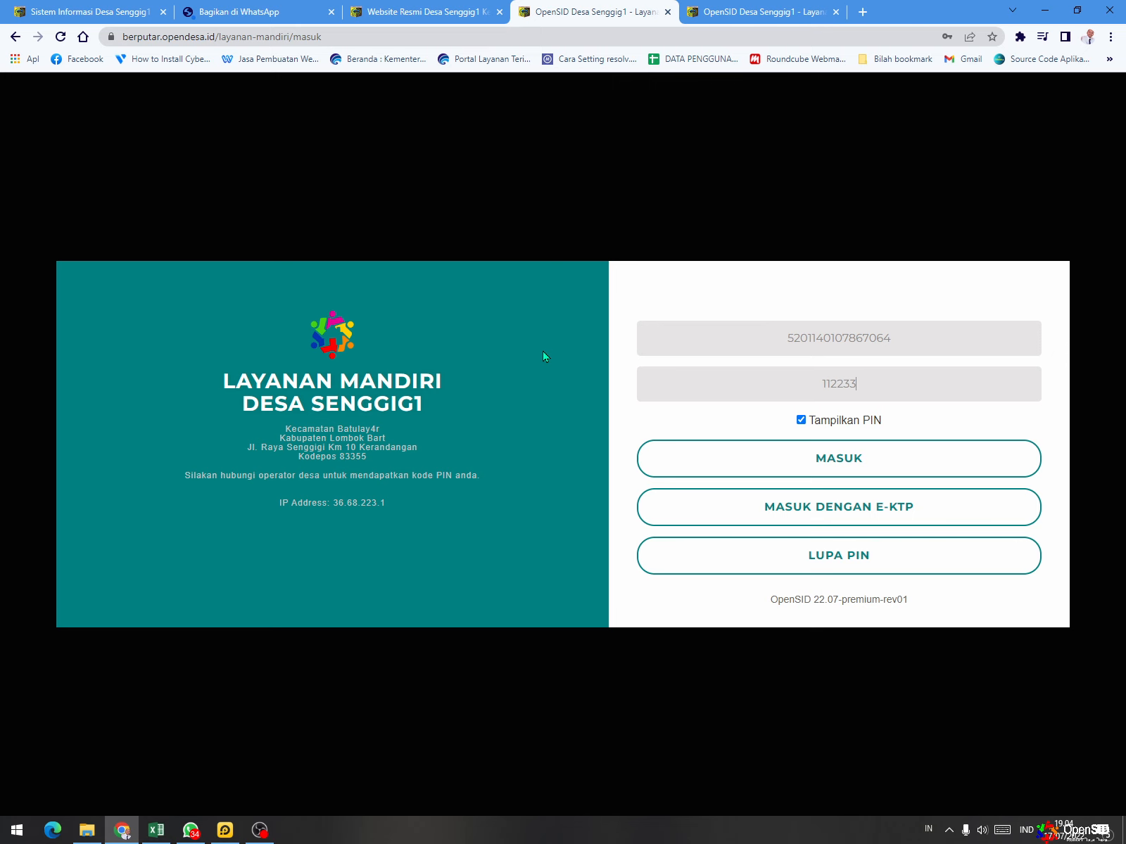
{"action": "left_click", "coordinate": [870, 466]}
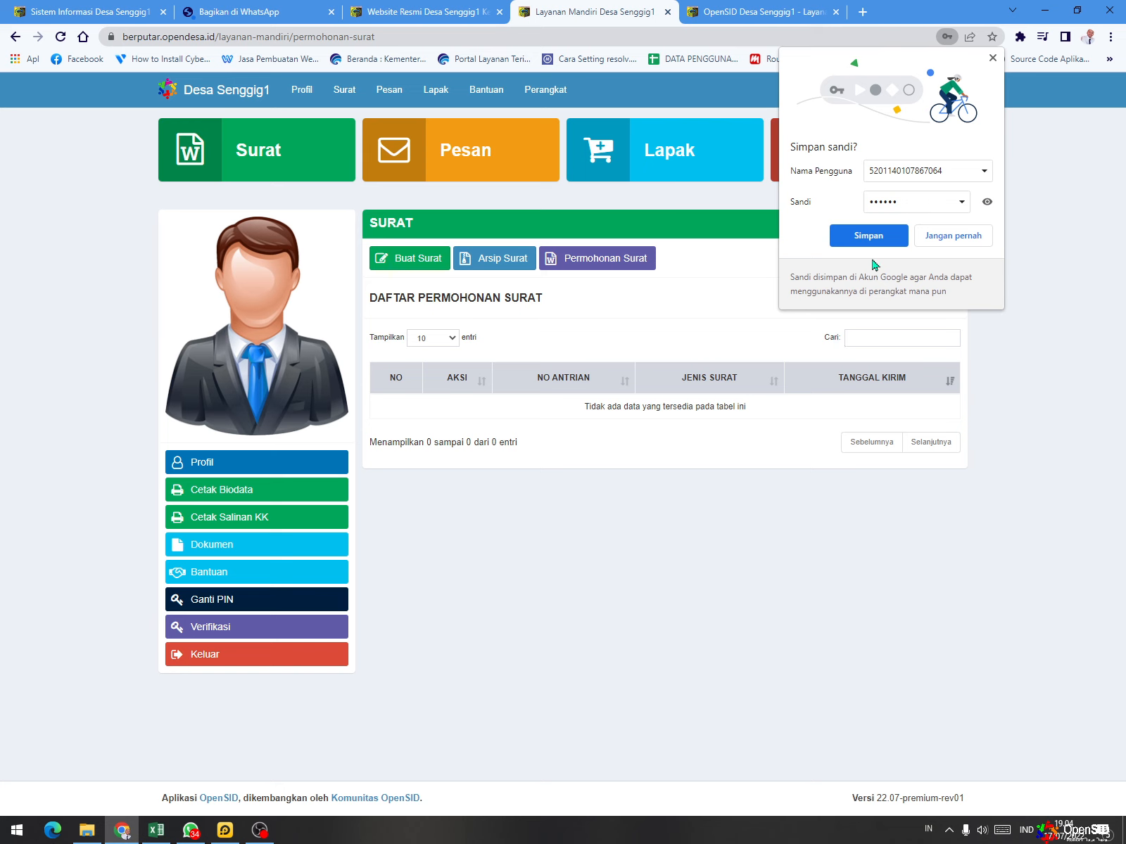
{"action": "left_click", "coordinate": [992, 58]}
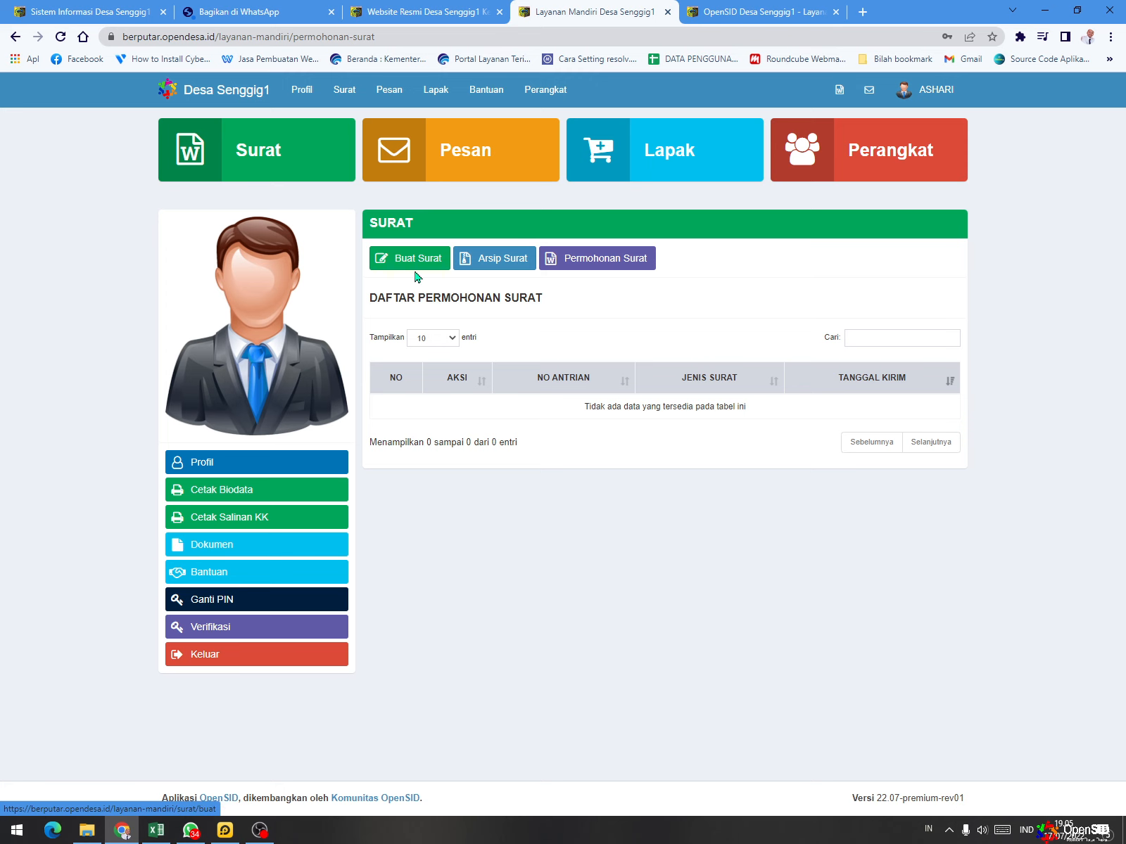
- Look through the Surat, Pesan, Lapak and Perangkat pages, including the product category choices in Lapak
{"action": "left_click", "coordinate": [307, 174]}
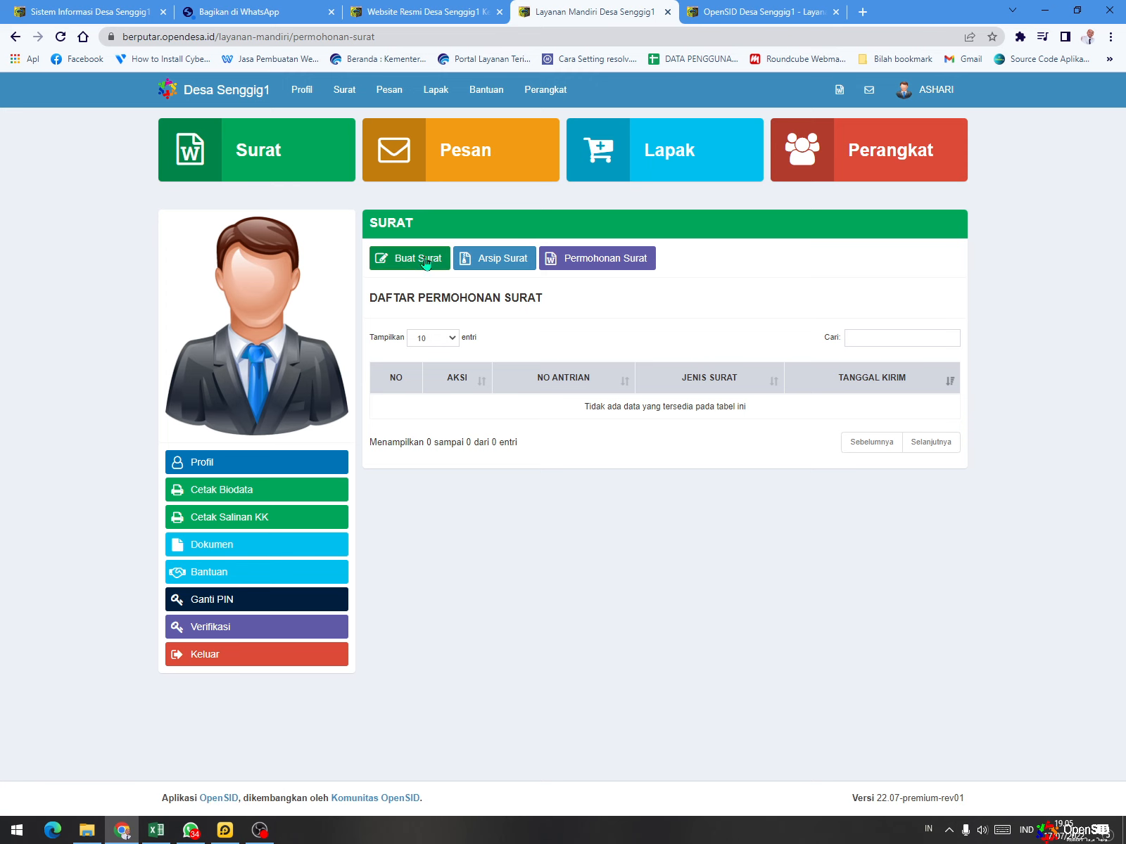
{"action": "left_click", "coordinate": [467, 154]}
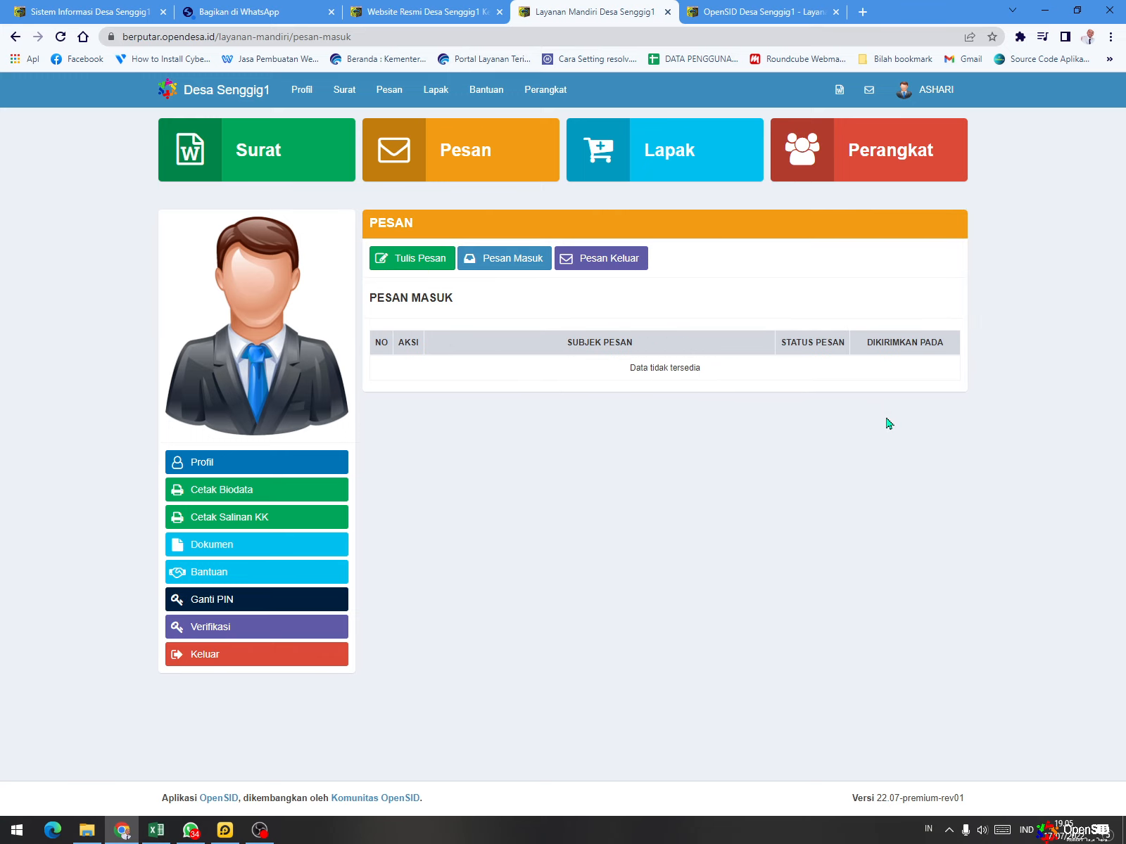
{"action": "left_click", "coordinate": [674, 165]}
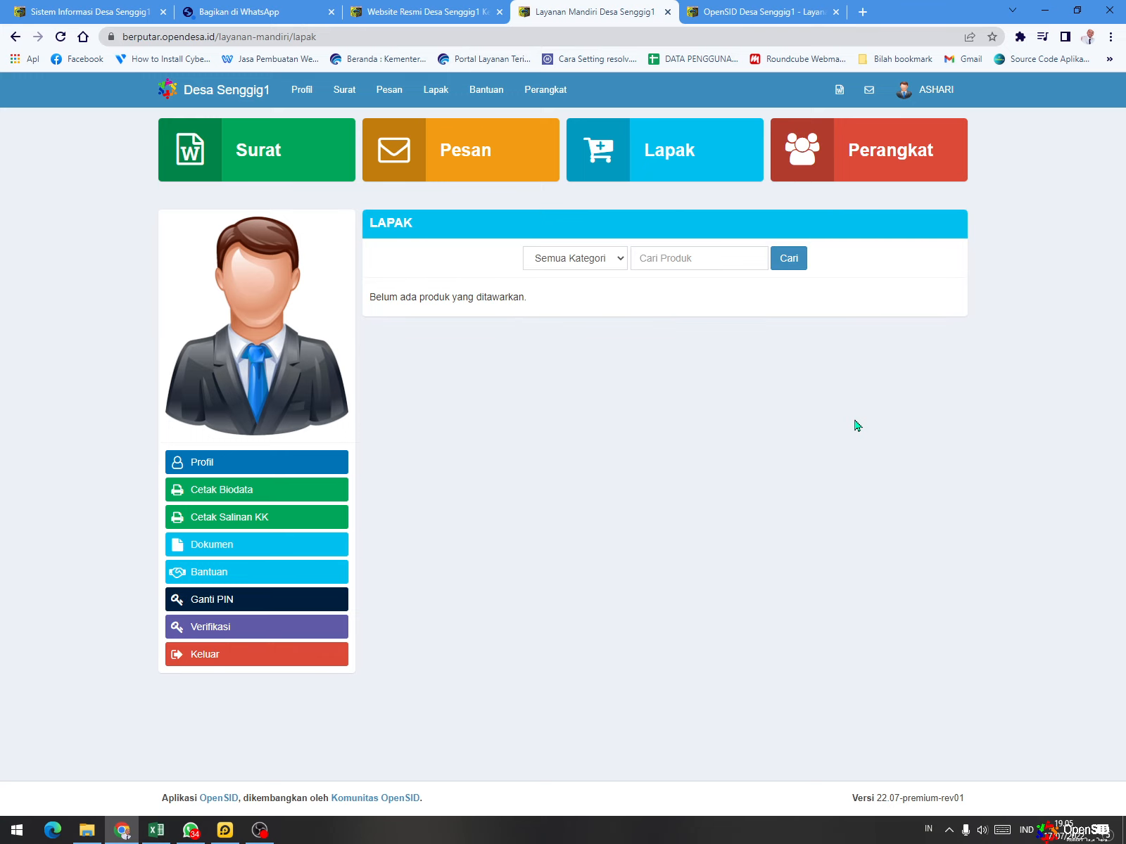
{"action": "left_click", "coordinate": [608, 265]}
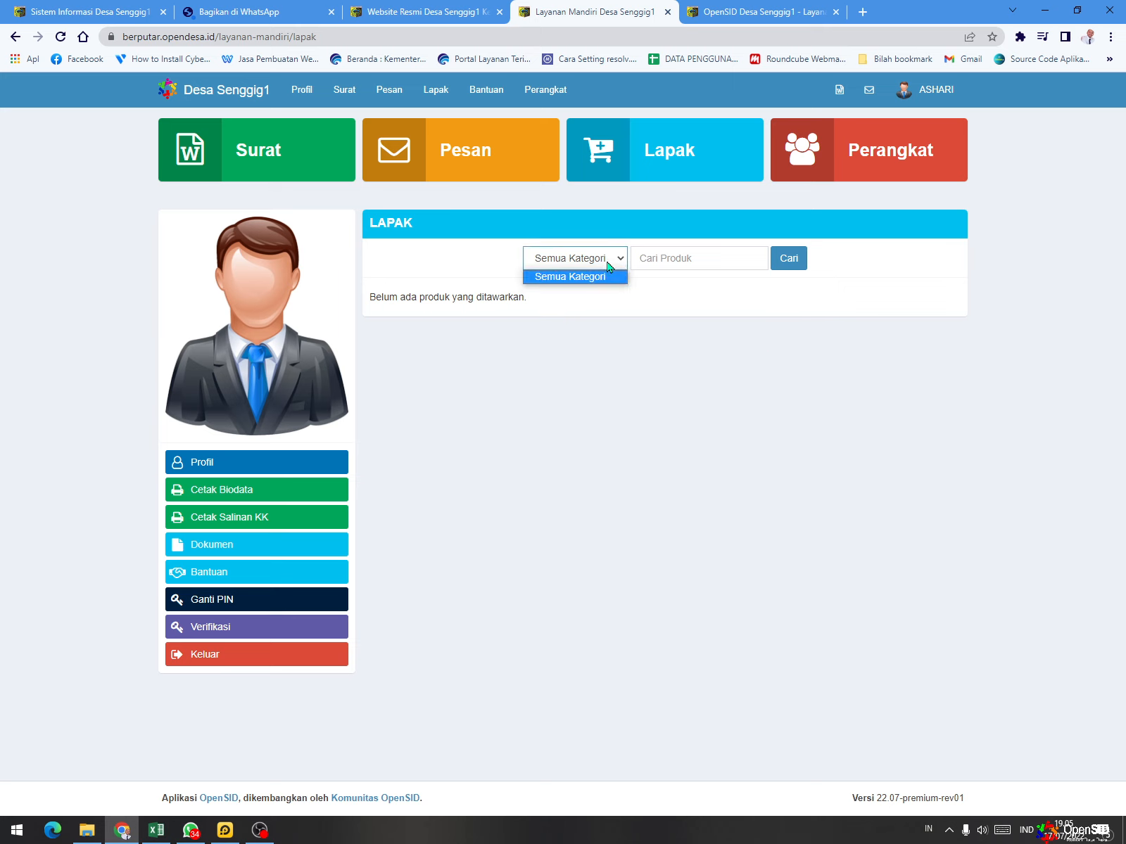
{"action": "left_click", "coordinate": [959, 363]}
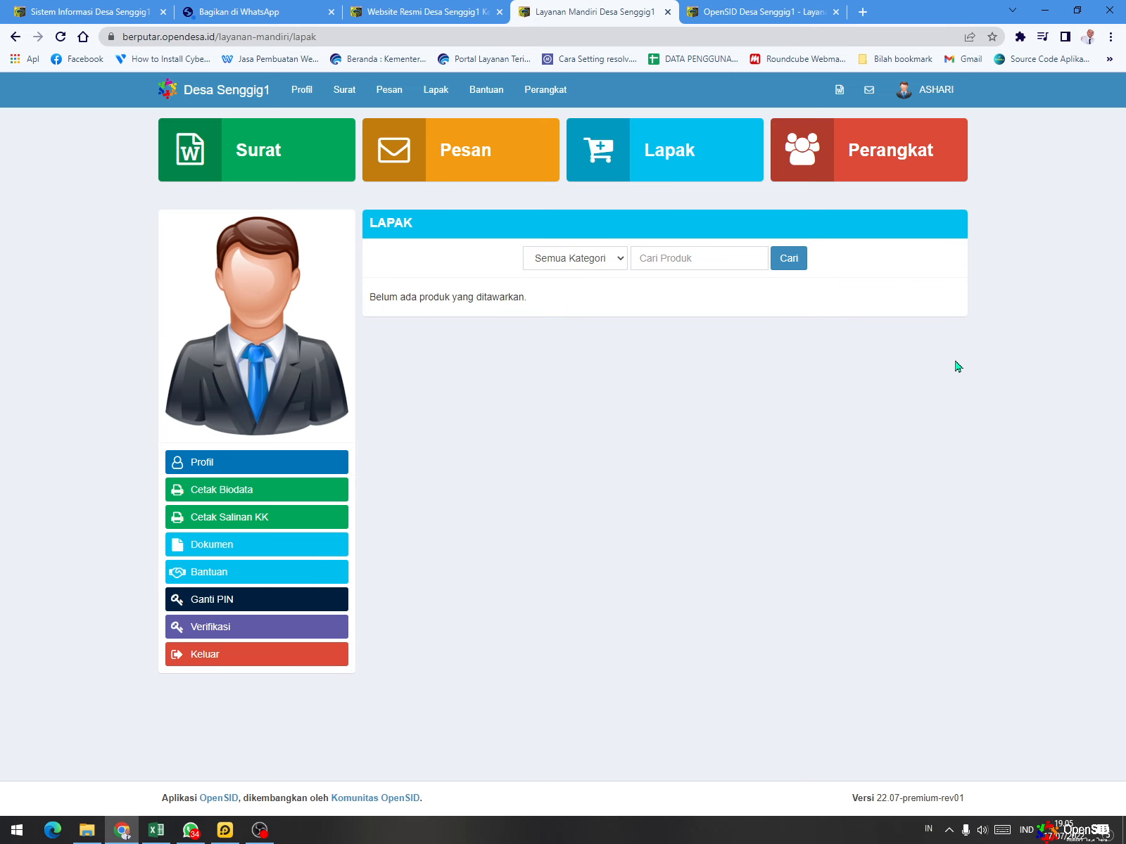
{"action": "left_click", "coordinate": [873, 166]}
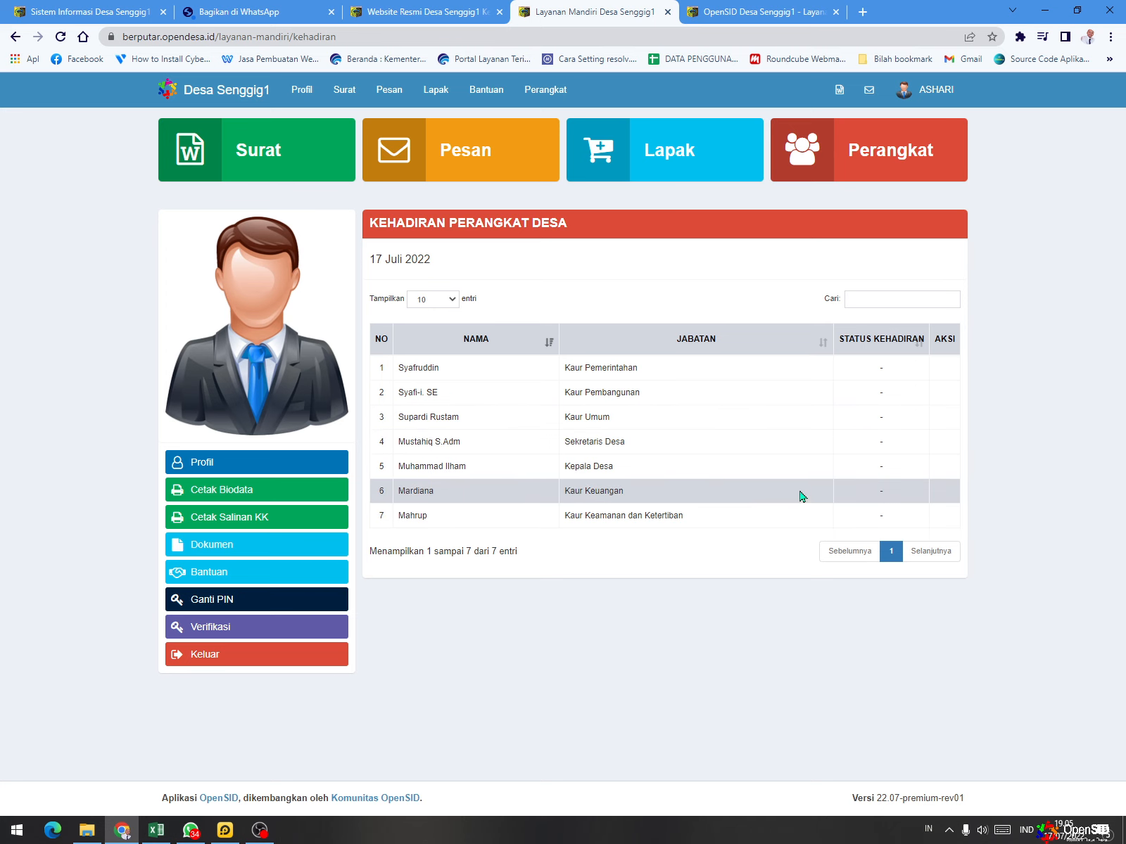
- Start a new letter request for Pengantar Surat Keterangan Catatan Kepolisian with "-" as Keterangan Tambahan
{"action": "left_click", "coordinate": [214, 151]}
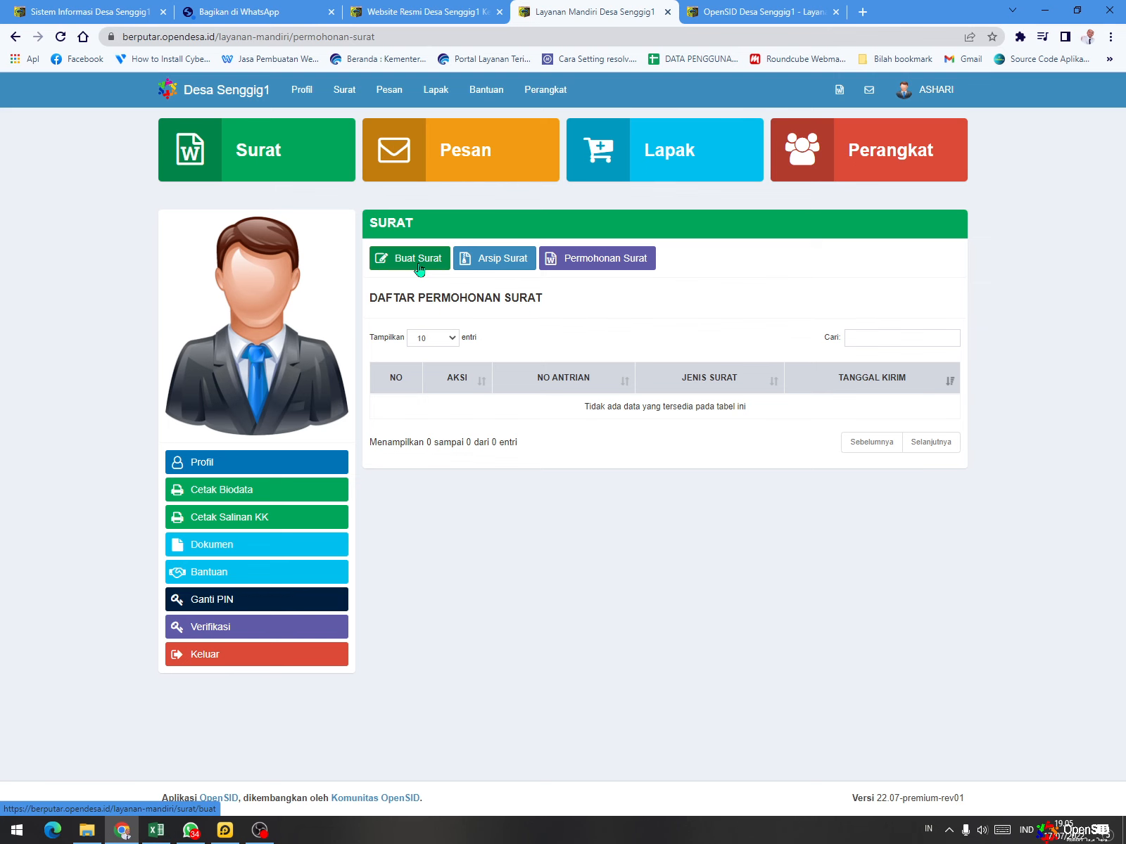
{"action": "left_click", "coordinate": [418, 267]}
{"action": "left_click", "coordinate": [563, 302]}
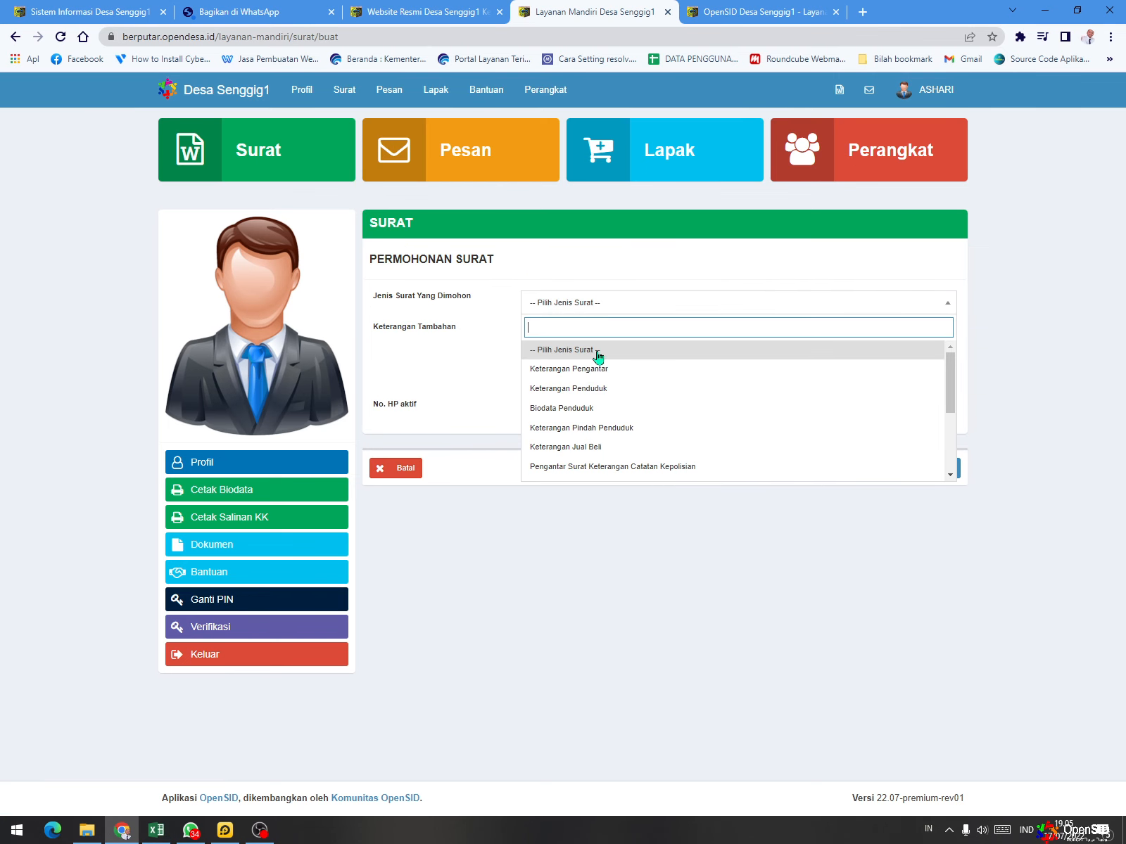
{"action": "scroll", "coordinate": [599, 394], "scroll_direction": "down", "scroll_amount": 5}
{"action": "scroll", "coordinate": [638, 379], "scroll_direction": "up", "scroll_amount": 5}
{"action": "left_click", "coordinate": [717, 474]}
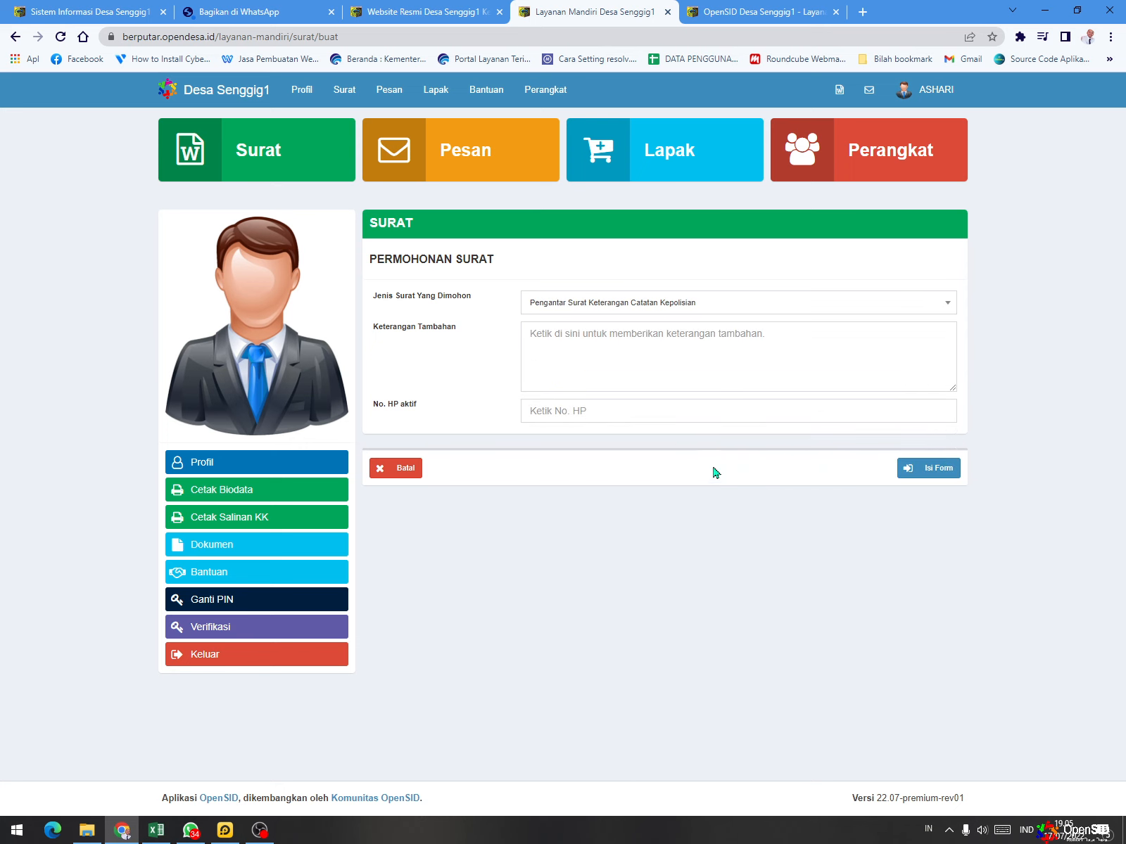
{"action": "left_click", "coordinate": [674, 358]}
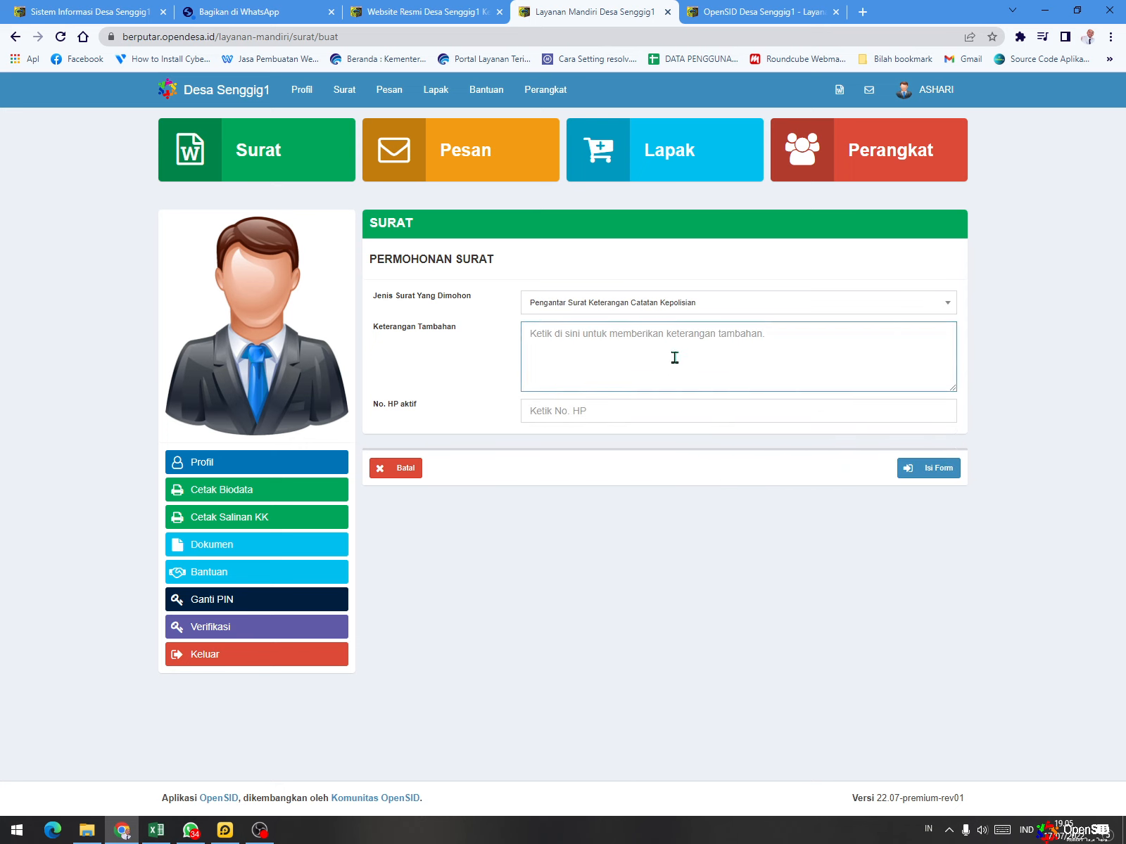
{"action": "type", "text": "-"}
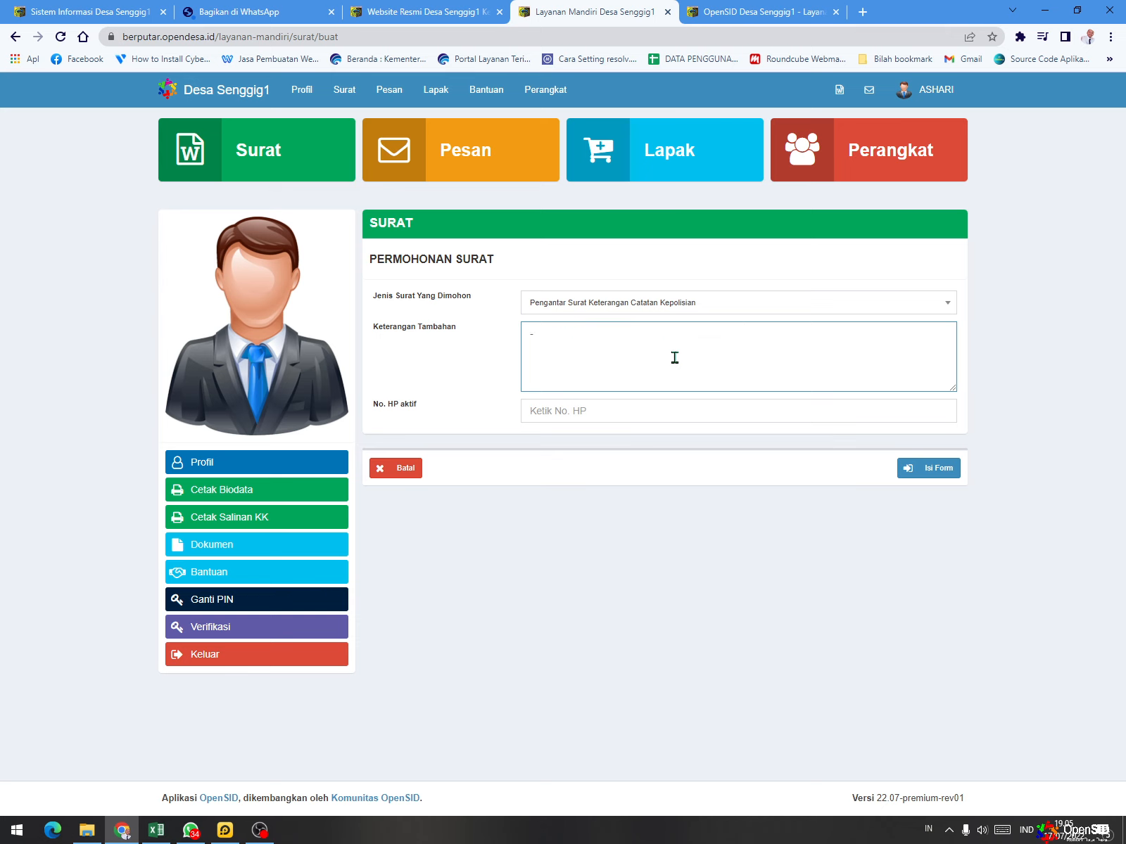
- Enter the resident's phone number in No. HP aktif and continue to the police record letter's data form
{"action": "left_click", "coordinate": [641, 409]}
{"action": "key", "text": "Down"}
{"action": "key", "text": "Return"}
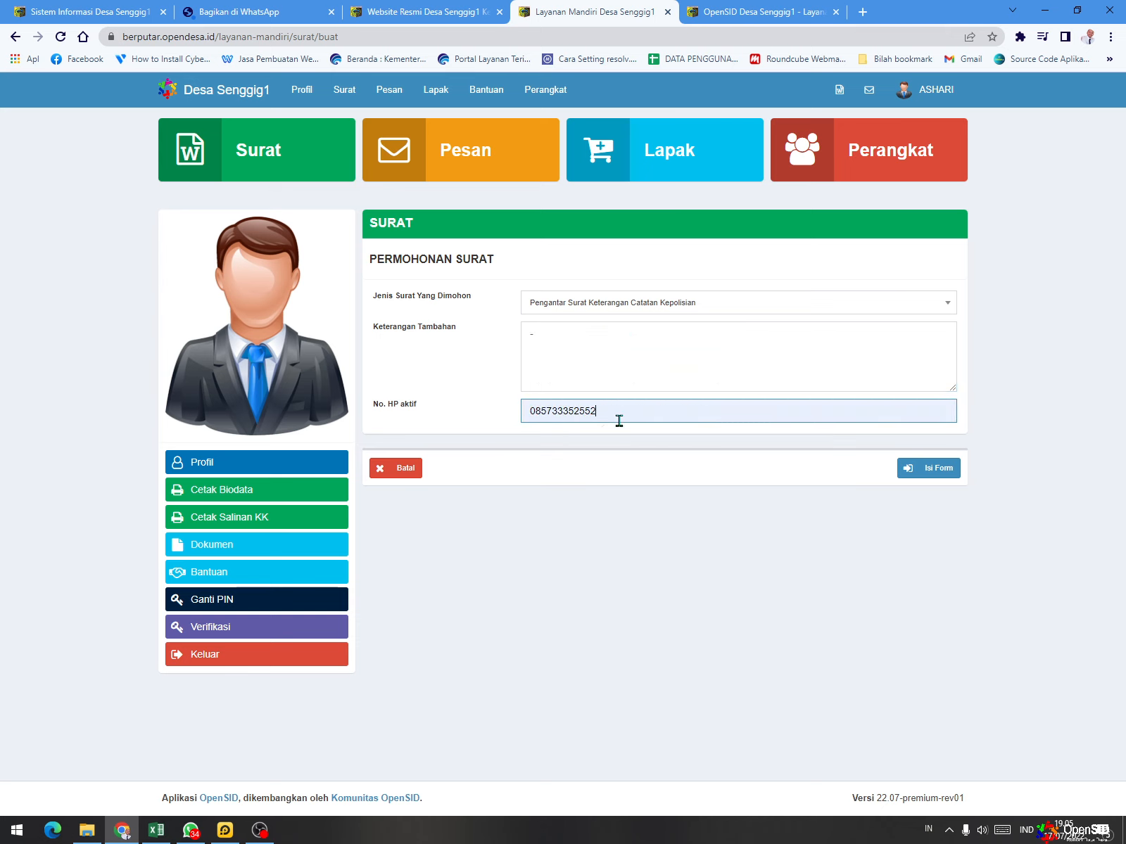
{"action": "key", "text": "ctrl+a"}
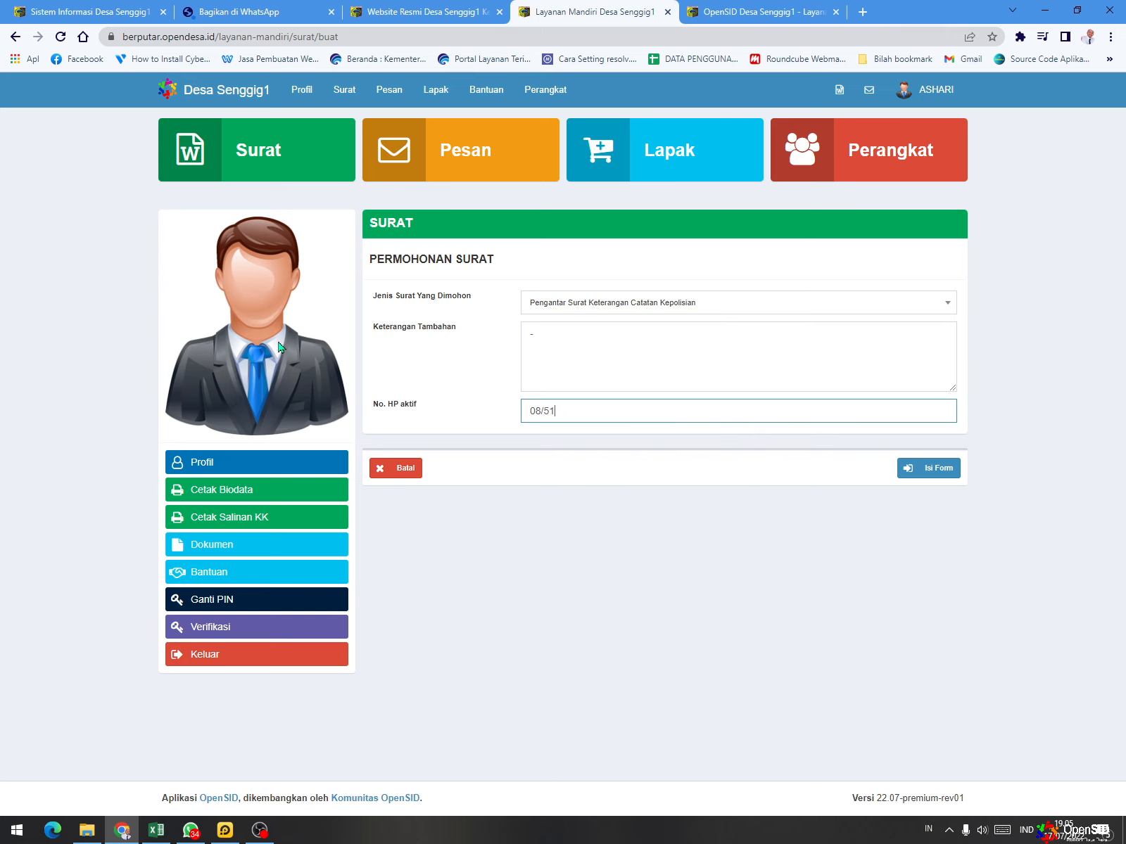
{"action": "left_click", "coordinate": [543, 413]}
{"action": "key", "text": "BackSpace"}
{"action": "left_click", "coordinate": [932, 468]}
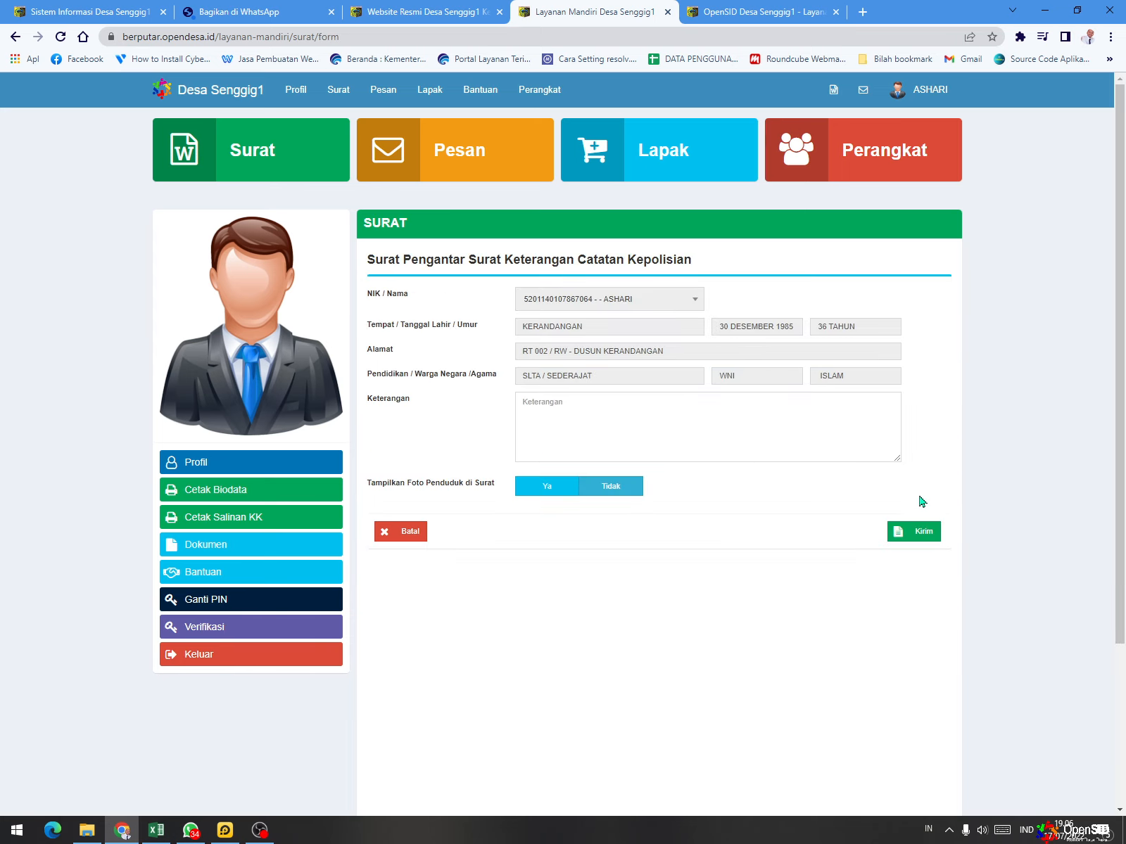
{"action": "scroll", "coordinate": [642, 428], "scroll_direction": "down", "scroll_amount": 2}
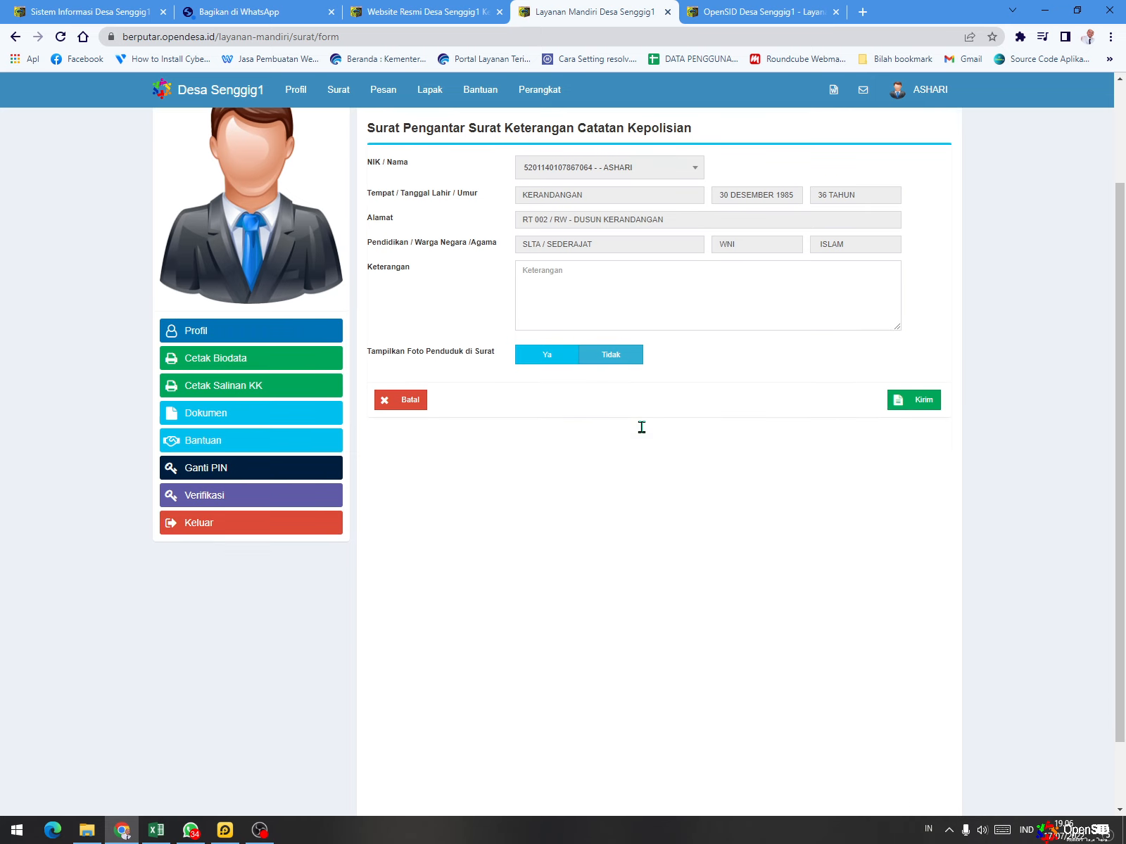
- Enter "Melamart Pekerjaan" as the Keterangan of the police record letter and submit the request
{"action": "left_click", "coordinate": [605, 292]}
{"action": "type", "text": "m"}
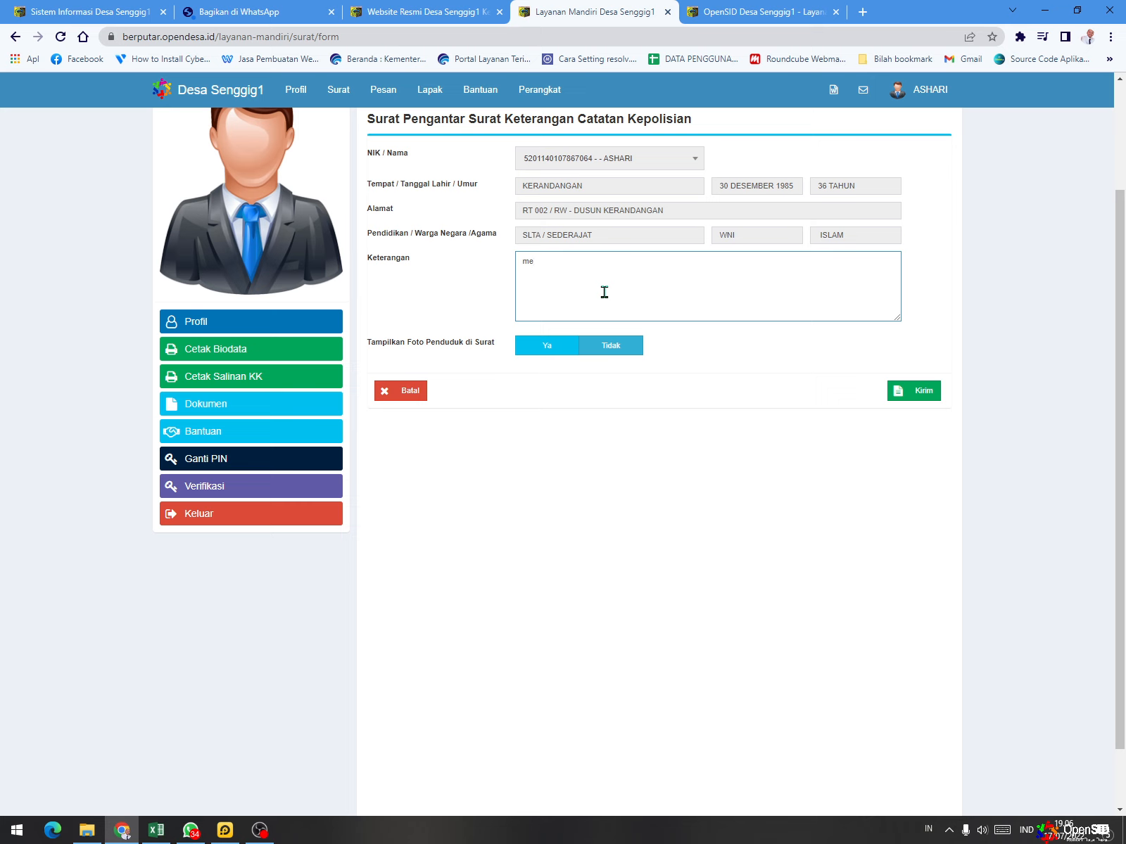
{"action": "key", "text": "BackSpace"}
{"action": "type", "text": "Melamart Pekerjaan"}
{"action": "scroll", "coordinate": [922, 402], "scroll_direction": "up", "scroll_amount": 2}
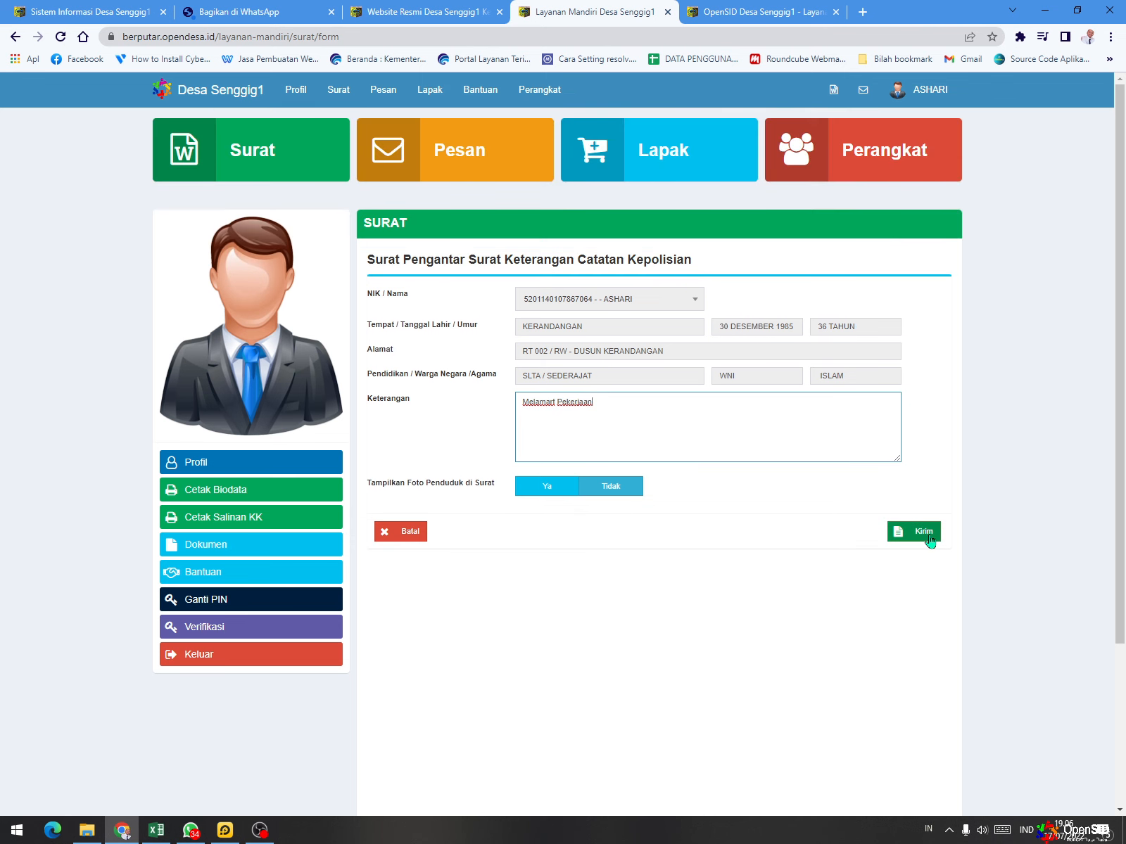
{"action": "left_click", "coordinate": [930, 541]}
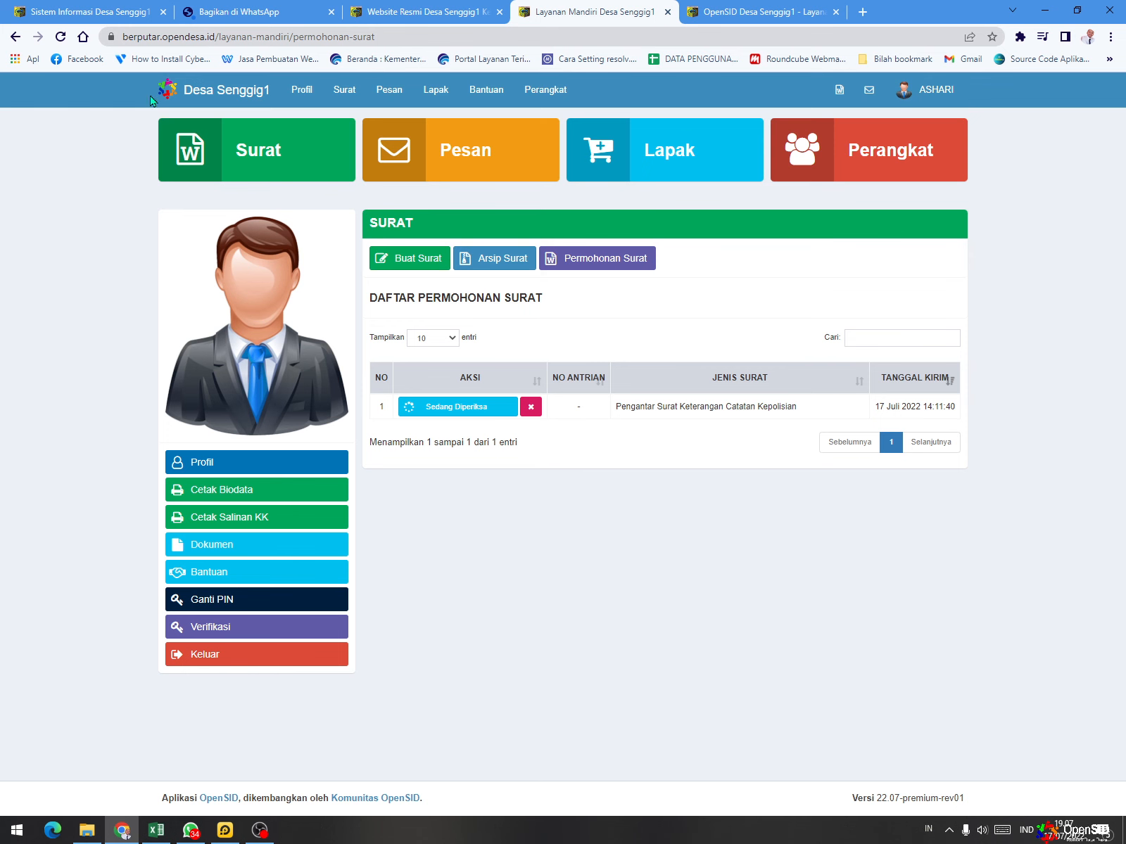
- Switch to the OpenSID admin site, reload it and open the list of incoming letter requests
{"action": "left_click", "coordinate": [81, 11]}
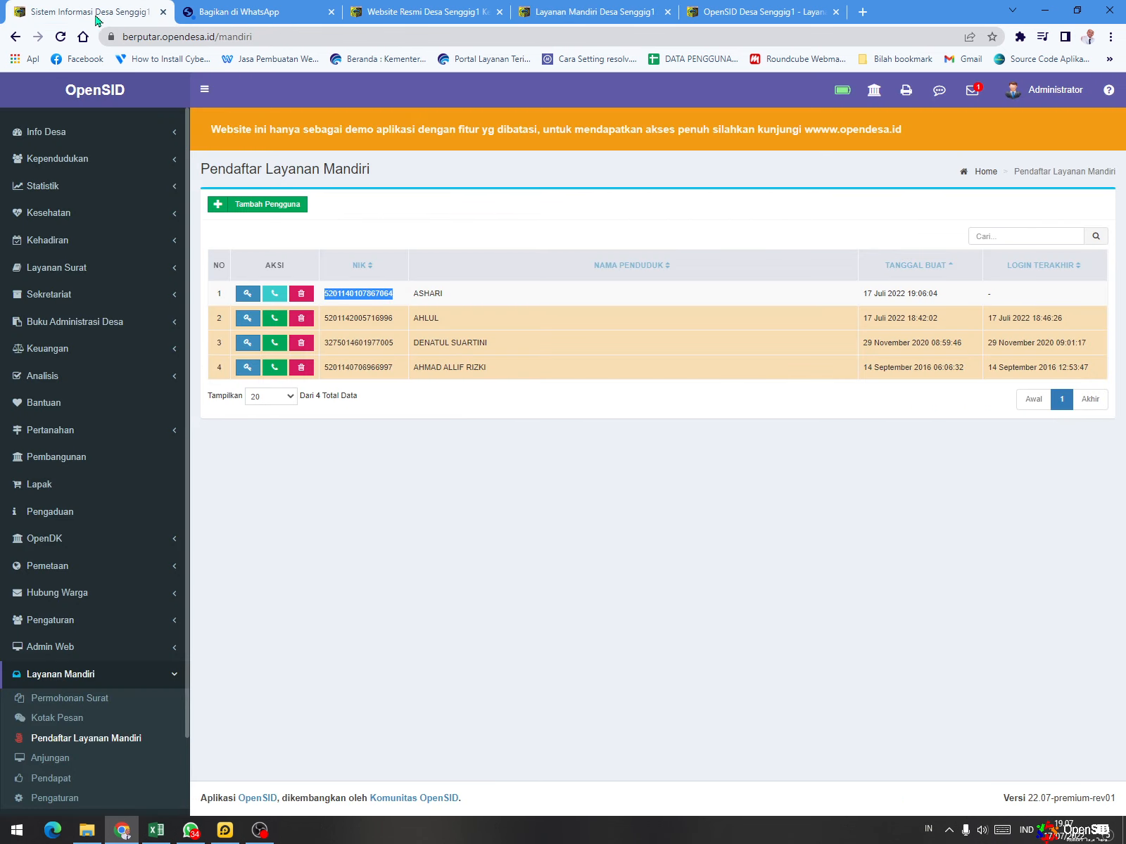
{"action": "left_click", "coordinate": [61, 39]}
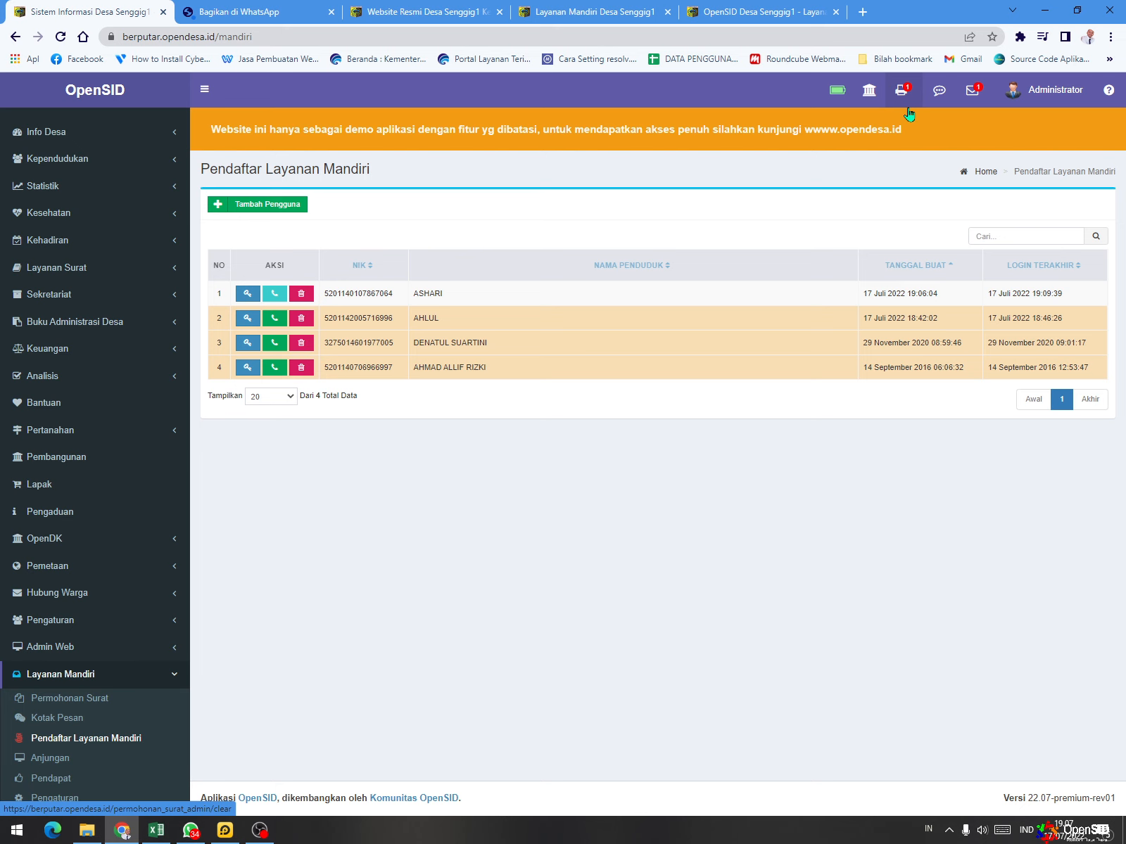
{"action": "left_click", "coordinate": [905, 99]}
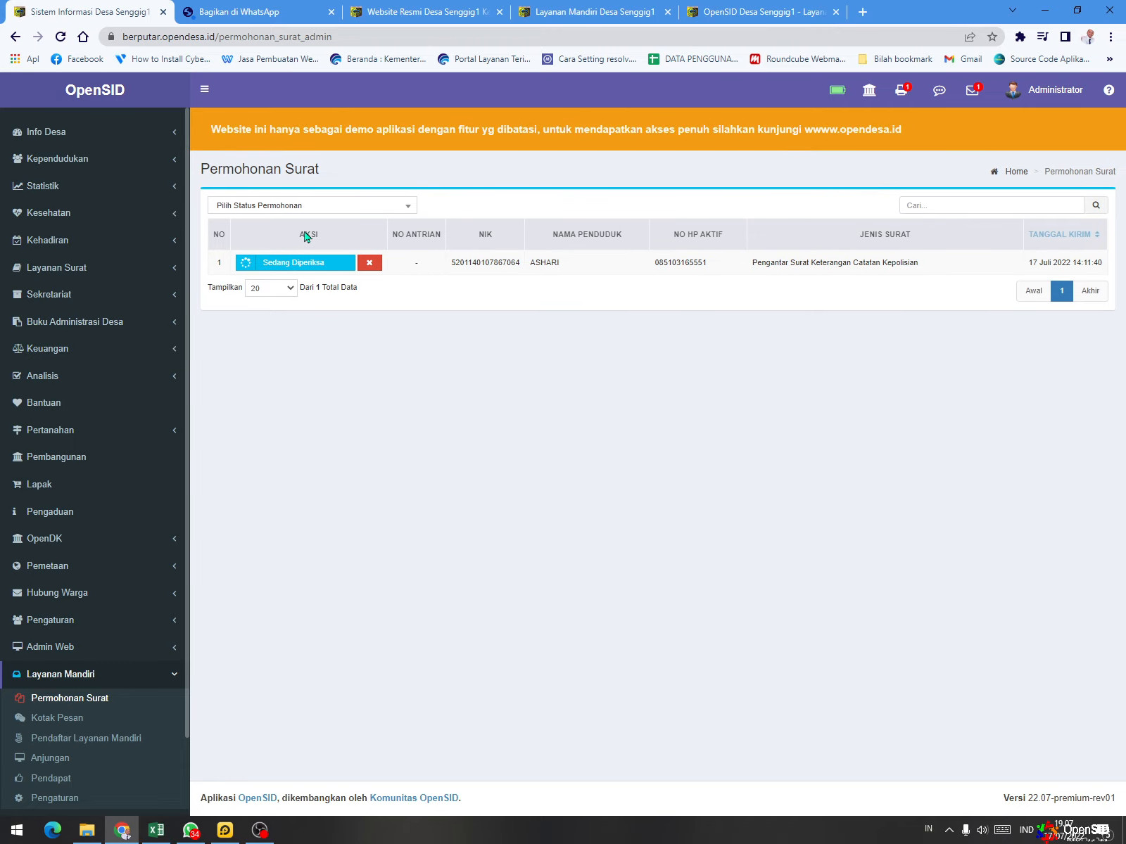
{"action": "left_click", "coordinate": [303, 275]}
- Go back to the resident's Permohonan Surat list and close the spare OpenSID tab
{"action": "left_click", "coordinate": [783, 9]}
{"action": "left_click", "coordinate": [579, 10]}
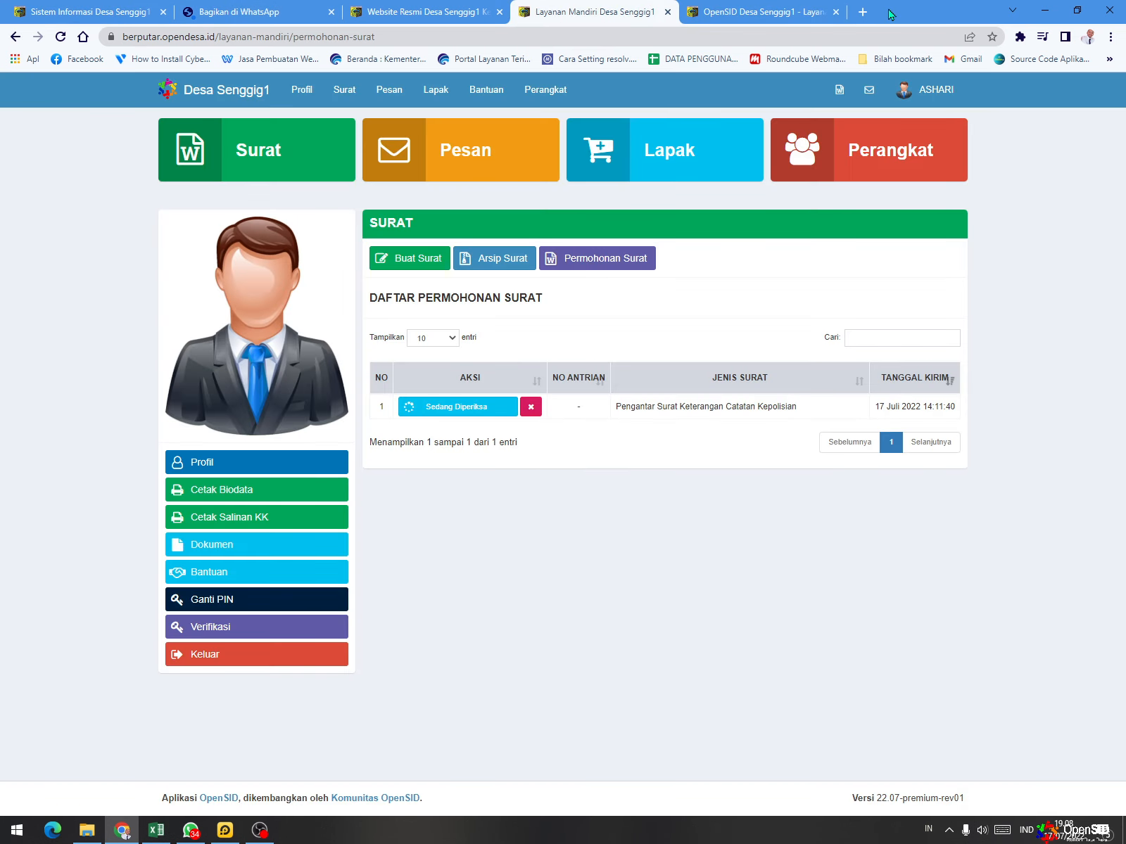
{"action": "left_click", "coordinate": [836, 12]}
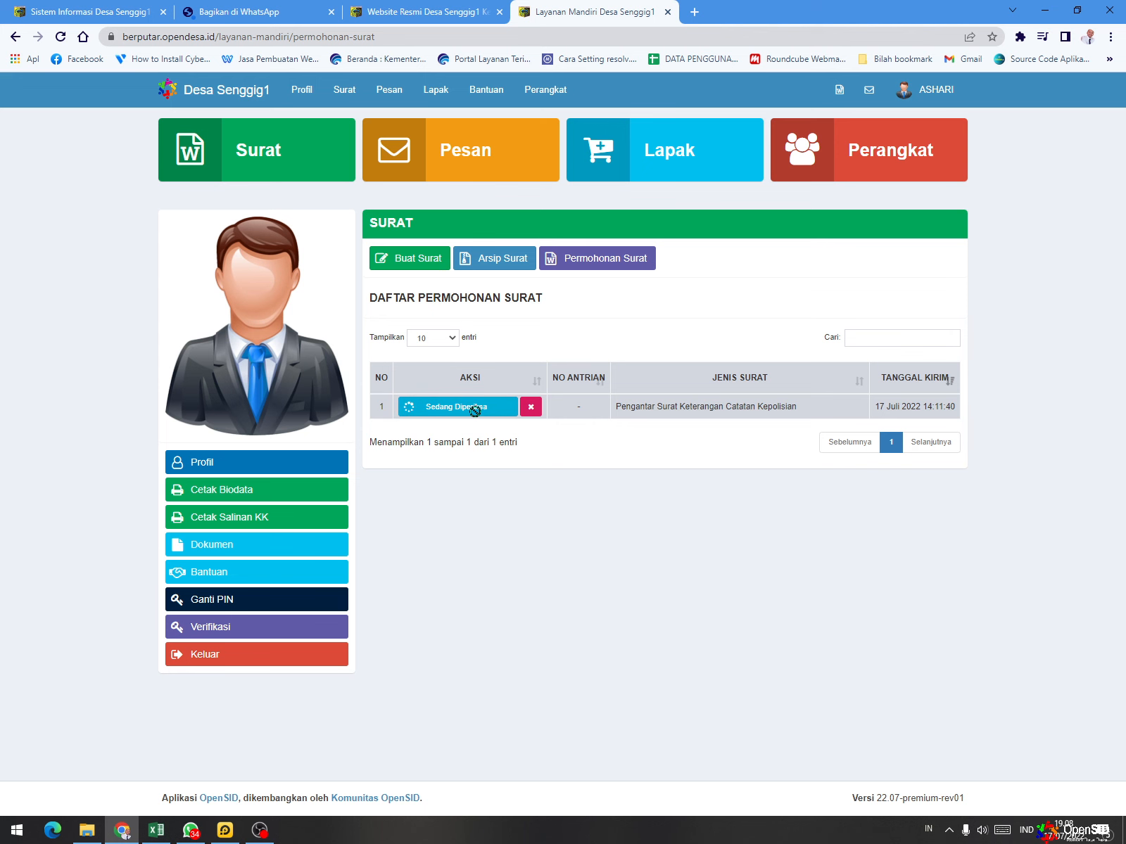
- In the admin site, open the police record letter request for checking and correct its Keterangan to "Melamar Pekerjaan"
{"action": "left_click", "coordinate": [84, 11]}
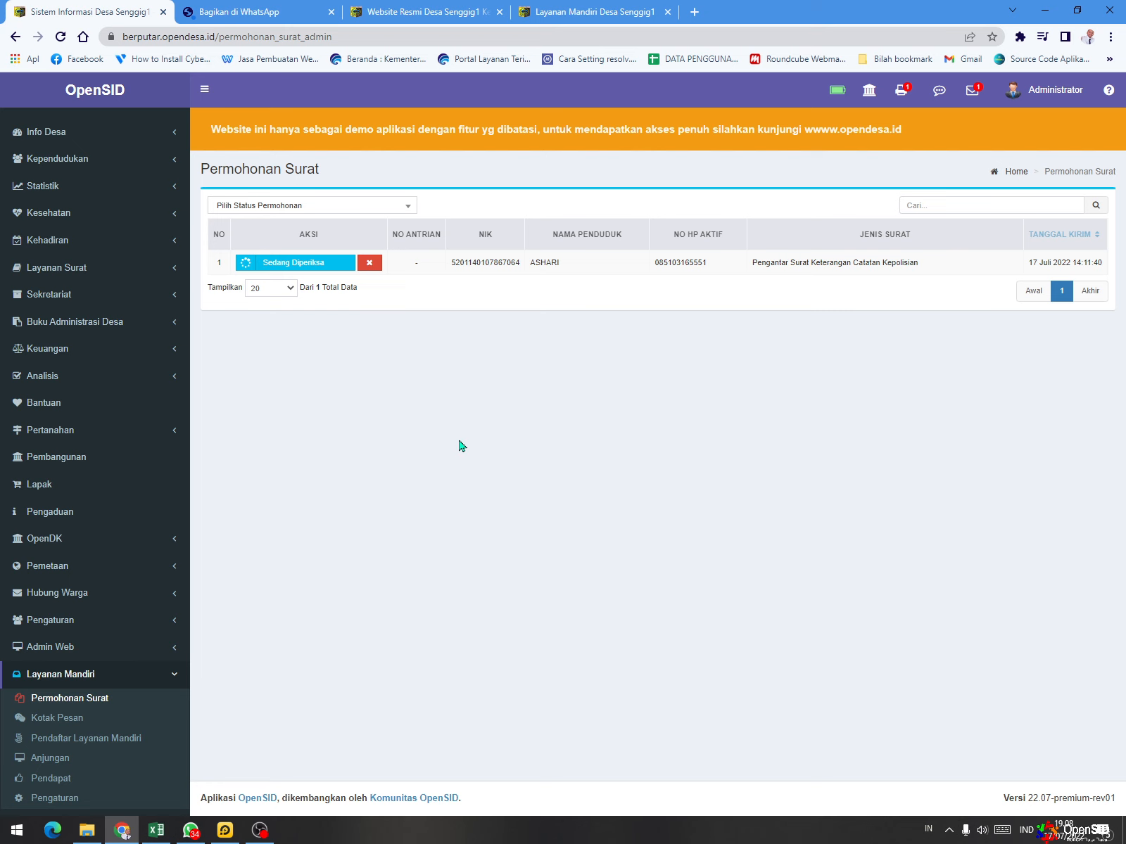
{"action": "left_click", "coordinate": [312, 264]}
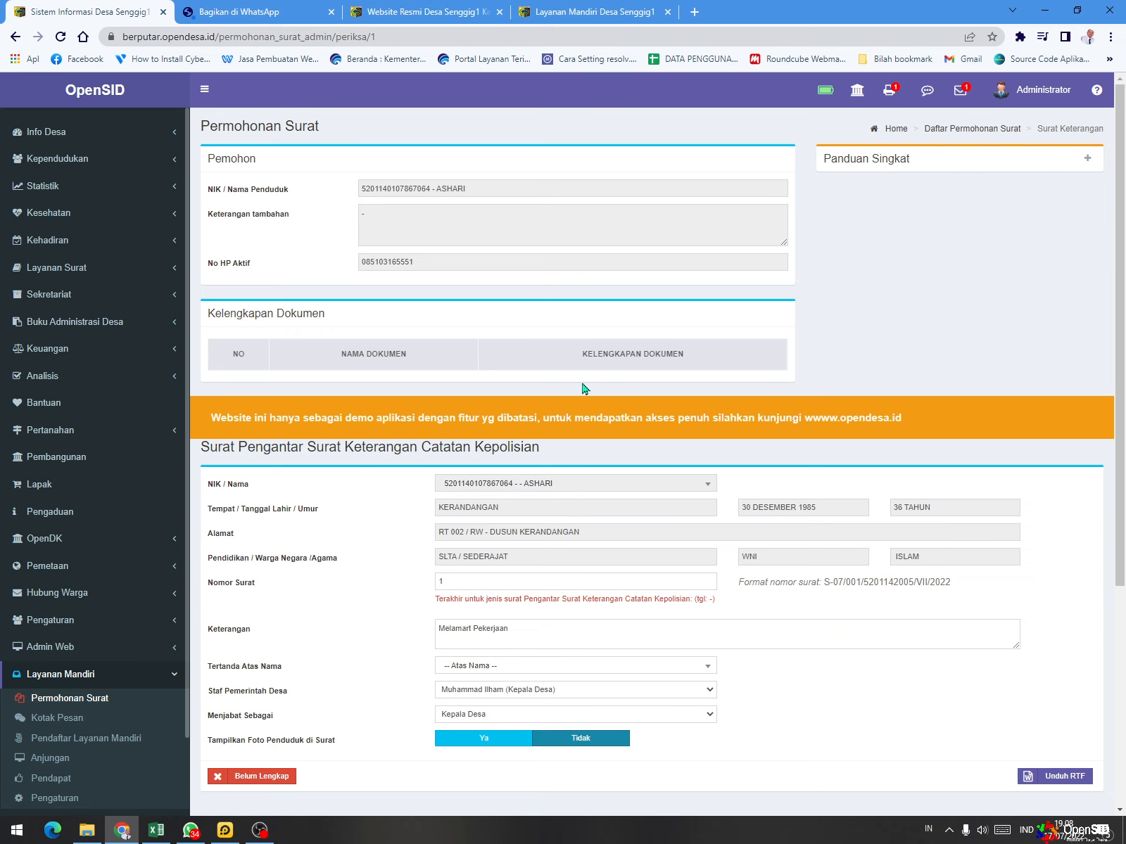
{"action": "scroll", "coordinate": [674, 373], "scroll_direction": "down", "scroll_amount": 1}
{"action": "scroll", "coordinate": [675, 374], "scroll_direction": "down", "scroll_amount": 1}
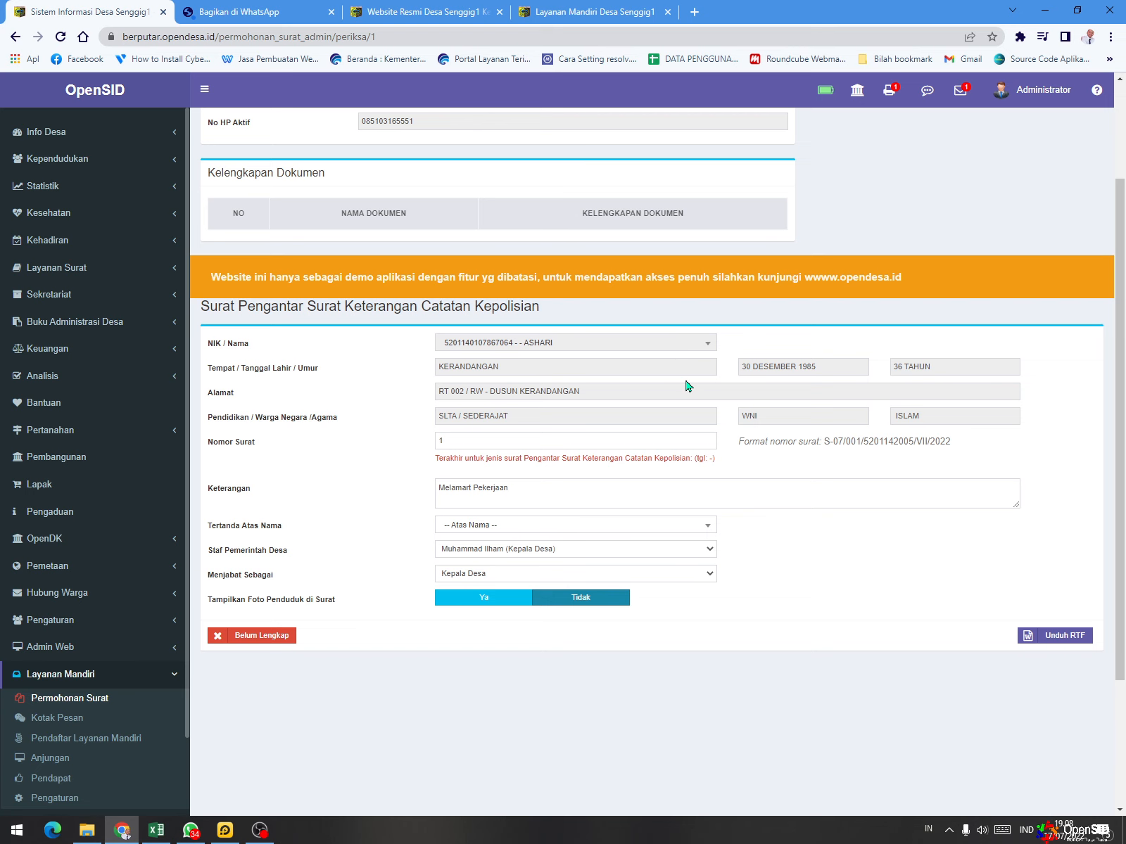
{"action": "scroll", "coordinate": [690, 366], "scroll_direction": "up", "scroll_amount": 2}
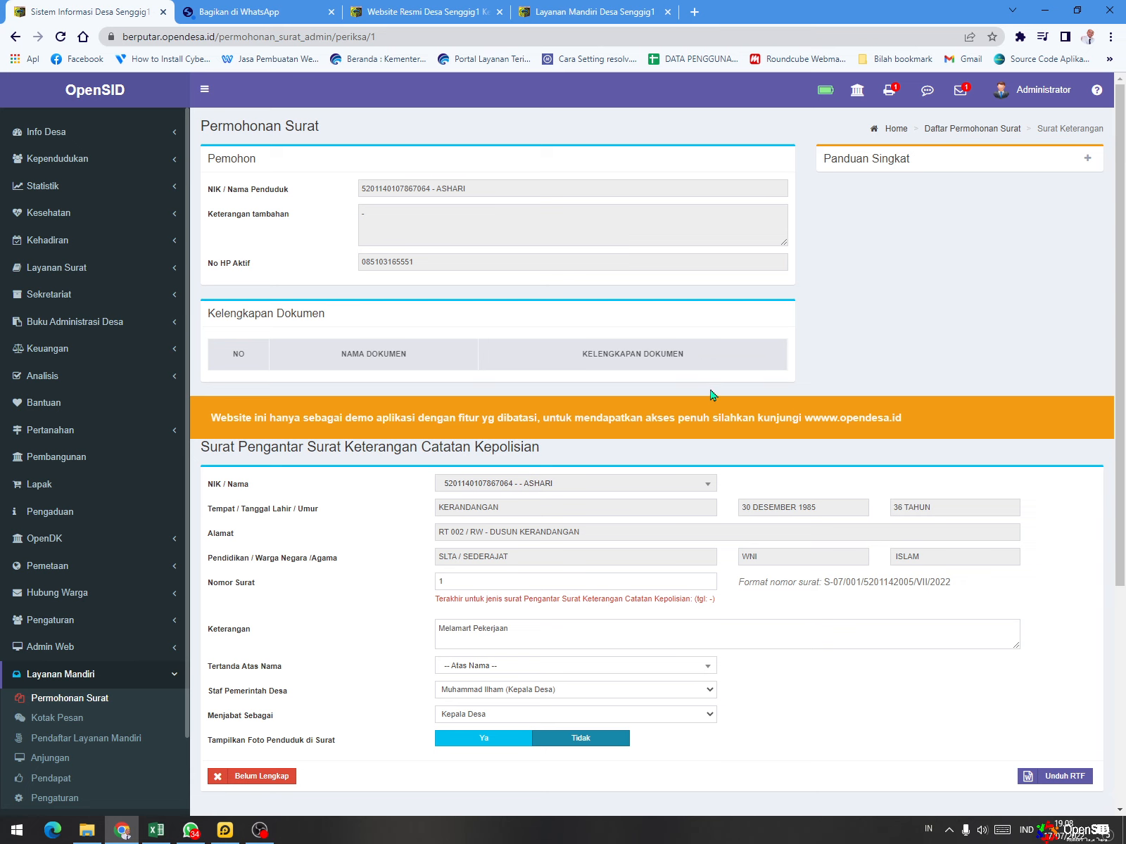
{"action": "scroll", "coordinate": [590, 392], "scroll_direction": "down", "scroll_amount": 1}
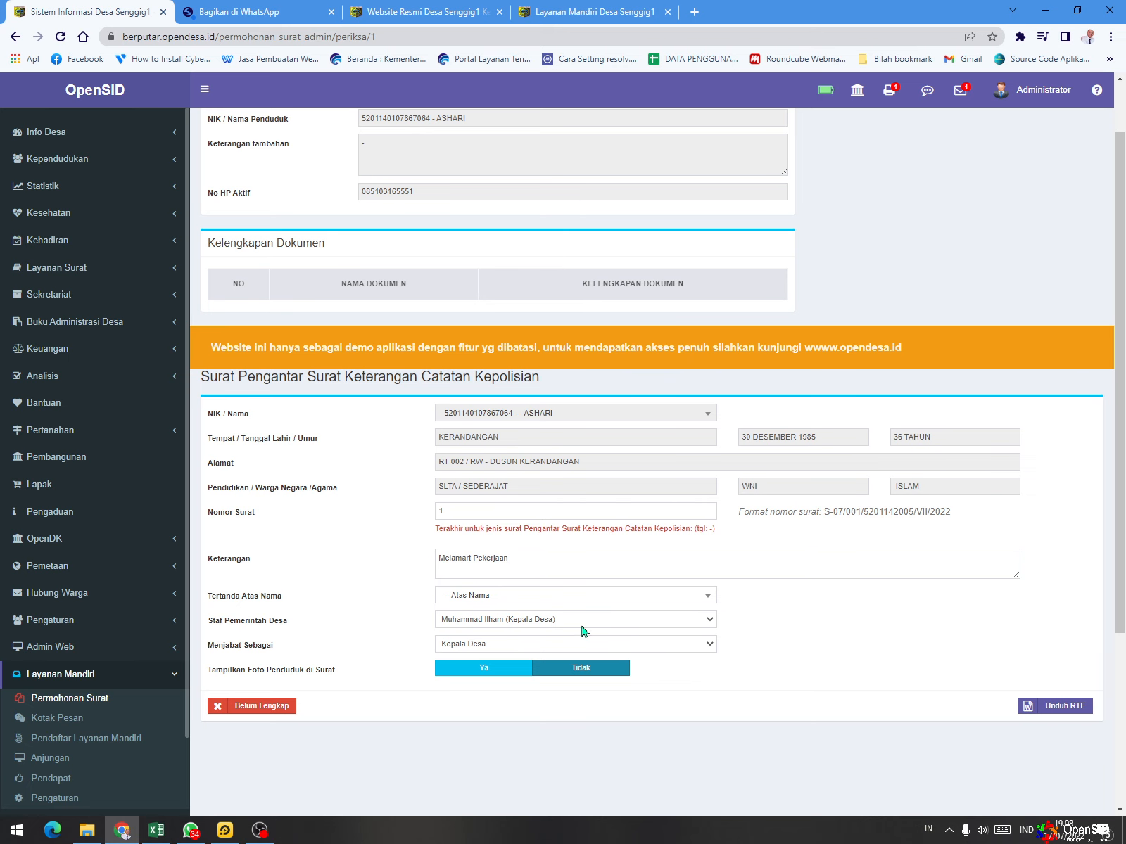
{"action": "scroll", "coordinate": [464, 606], "scroll_direction": "down", "scroll_amount": 1}
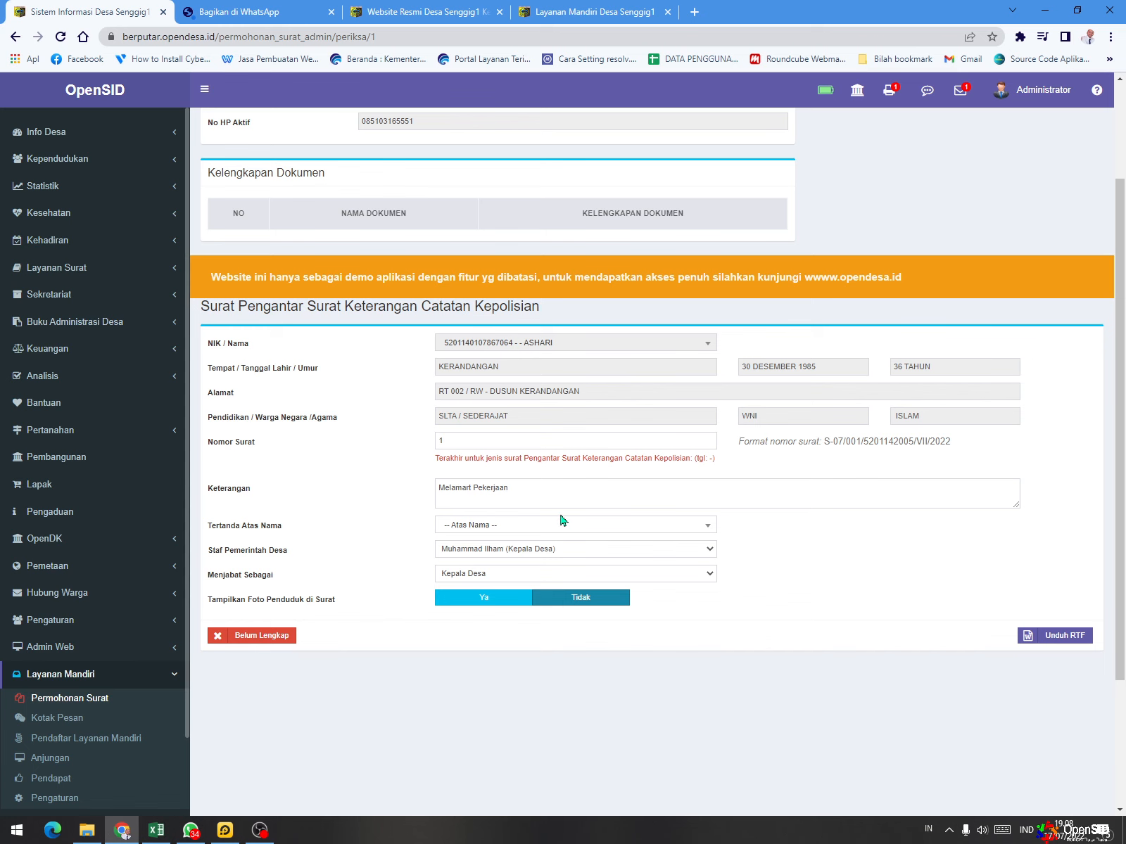
{"action": "left_click", "coordinate": [473, 487]}
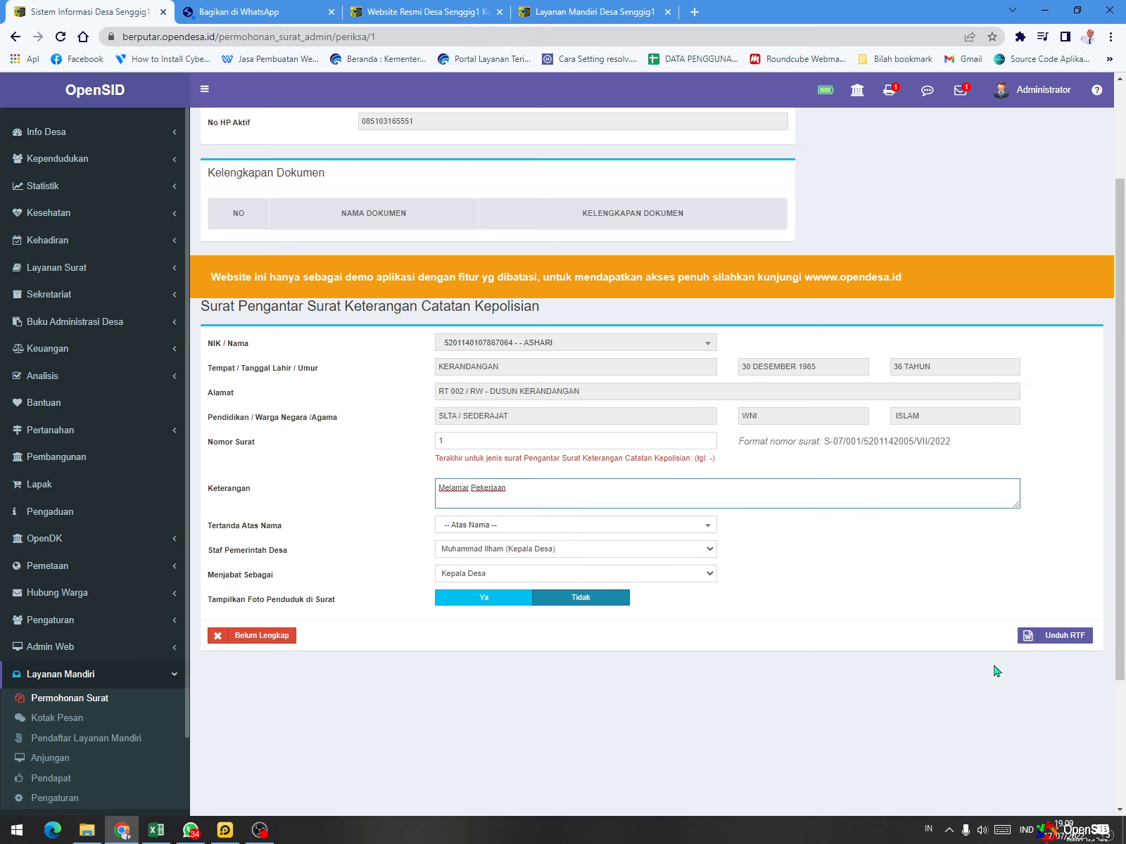
- Download the checked police record letter as RTF and return to the admin's letter request list
{"action": "left_click", "coordinate": [1047, 637]}
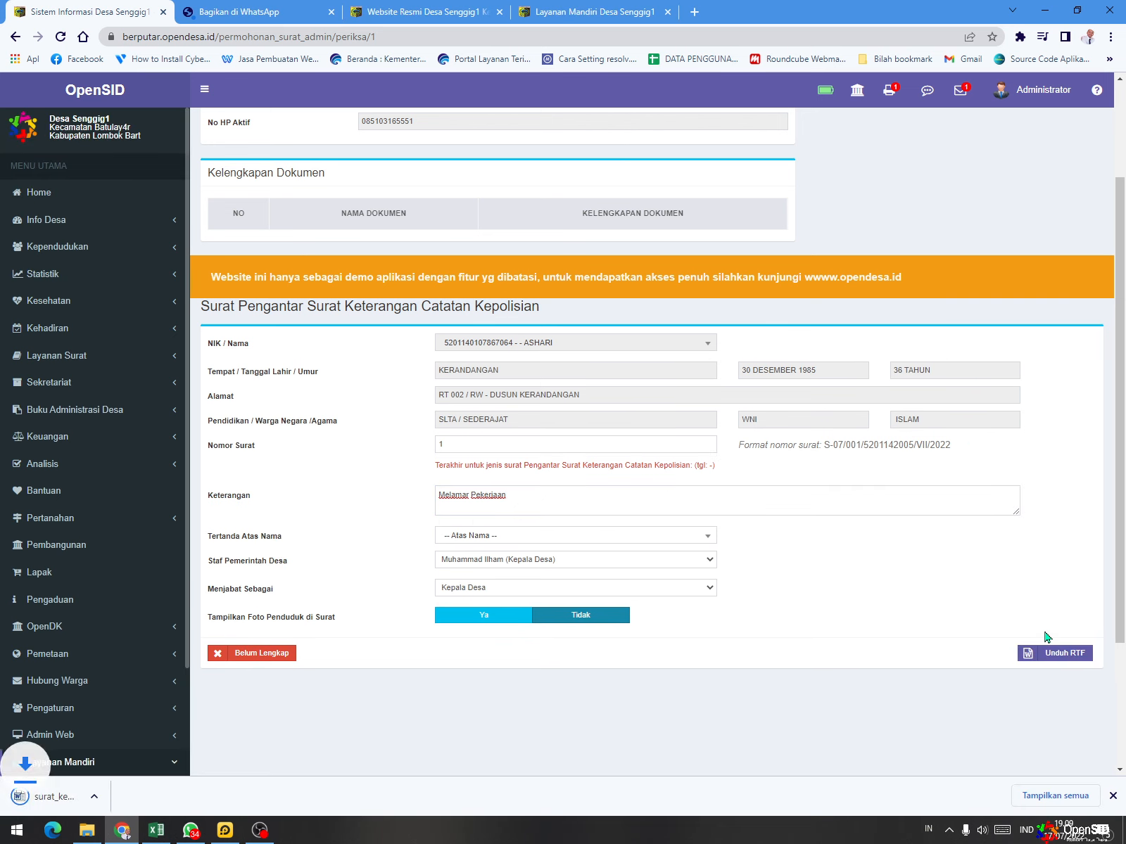
{"action": "scroll", "coordinate": [303, 598], "scroll_direction": "up", "scroll_amount": 2}
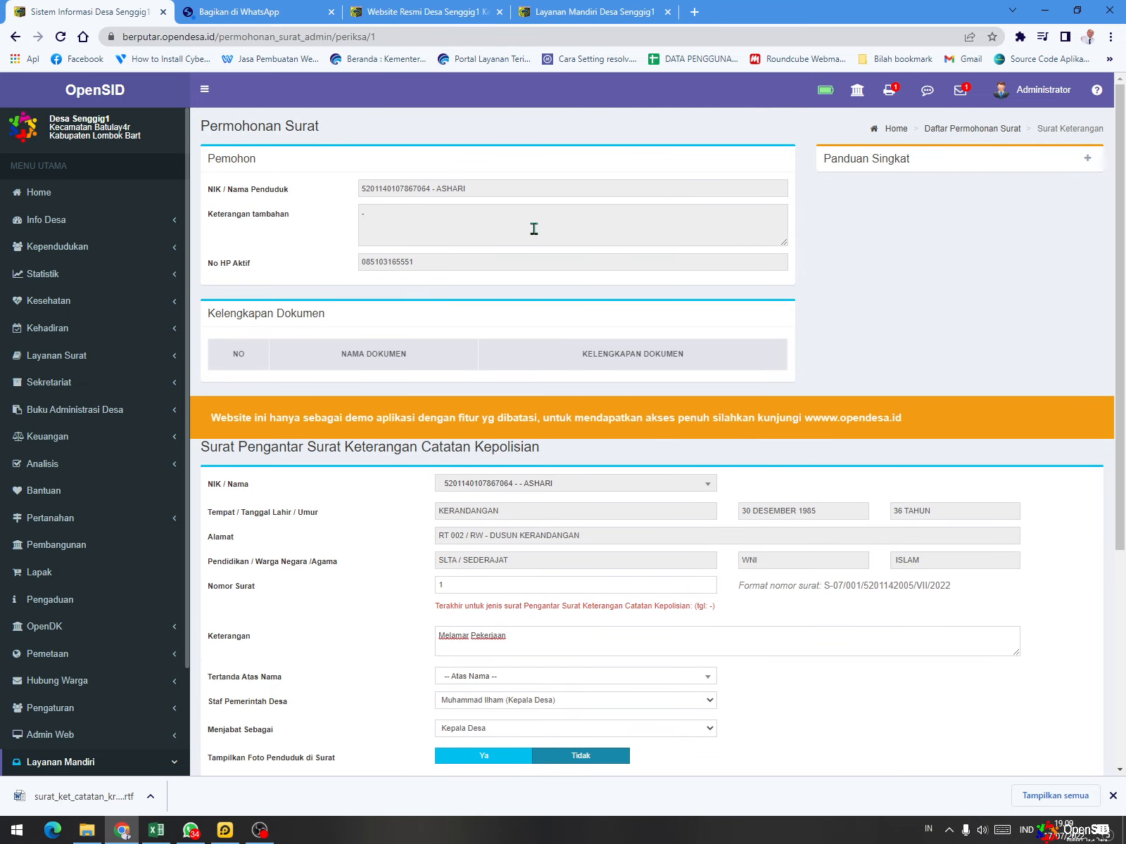
{"action": "left_click", "coordinate": [891, 97]}
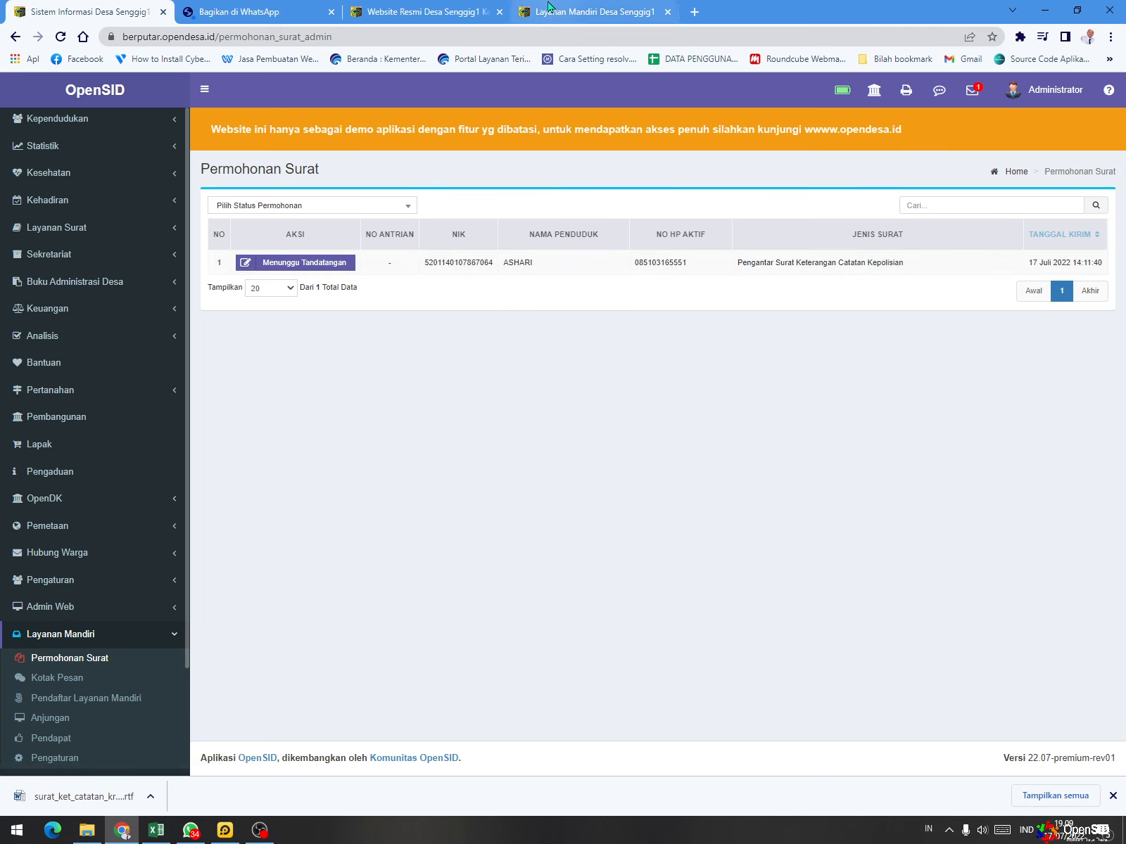
- Reload the resident's Permohonan Surat list in Layanan Mandiri to check the request's status
{"action": "left_click", "coordinate": [423, 9]}
{"action": "left_click", "coordinate": [535, 10]}
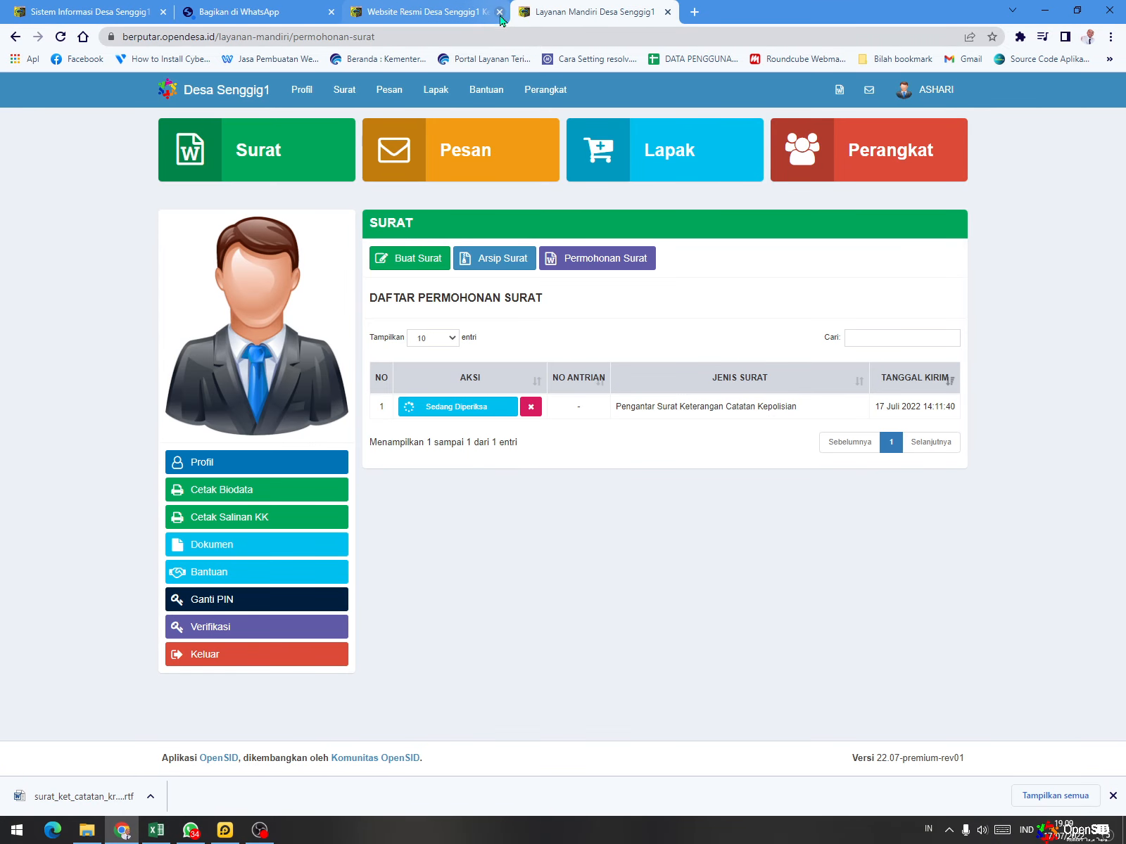
{"action": "left_click", "coordinate": [60, 37]}
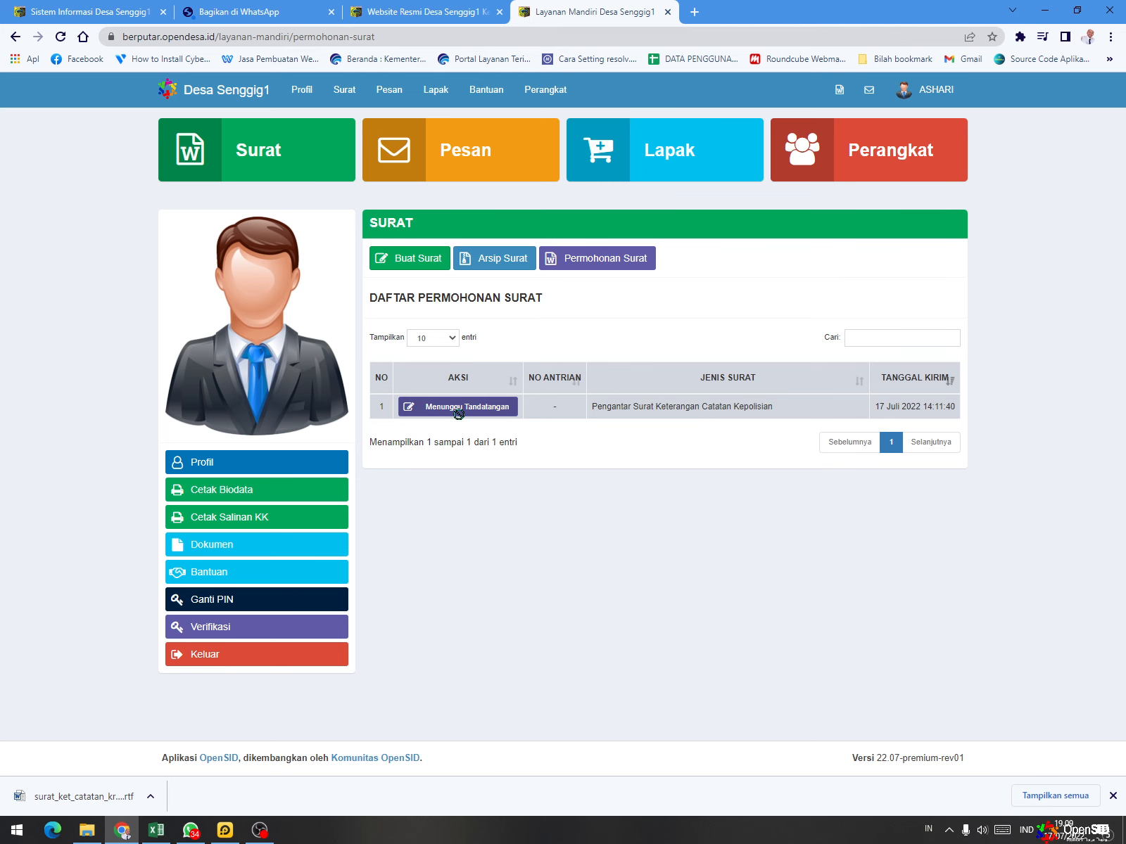
- From the admin site, open the downloaded RTF letter in Word to view it, and minimize Word
{"action": "left_click", "coordinate": [101, 9]}
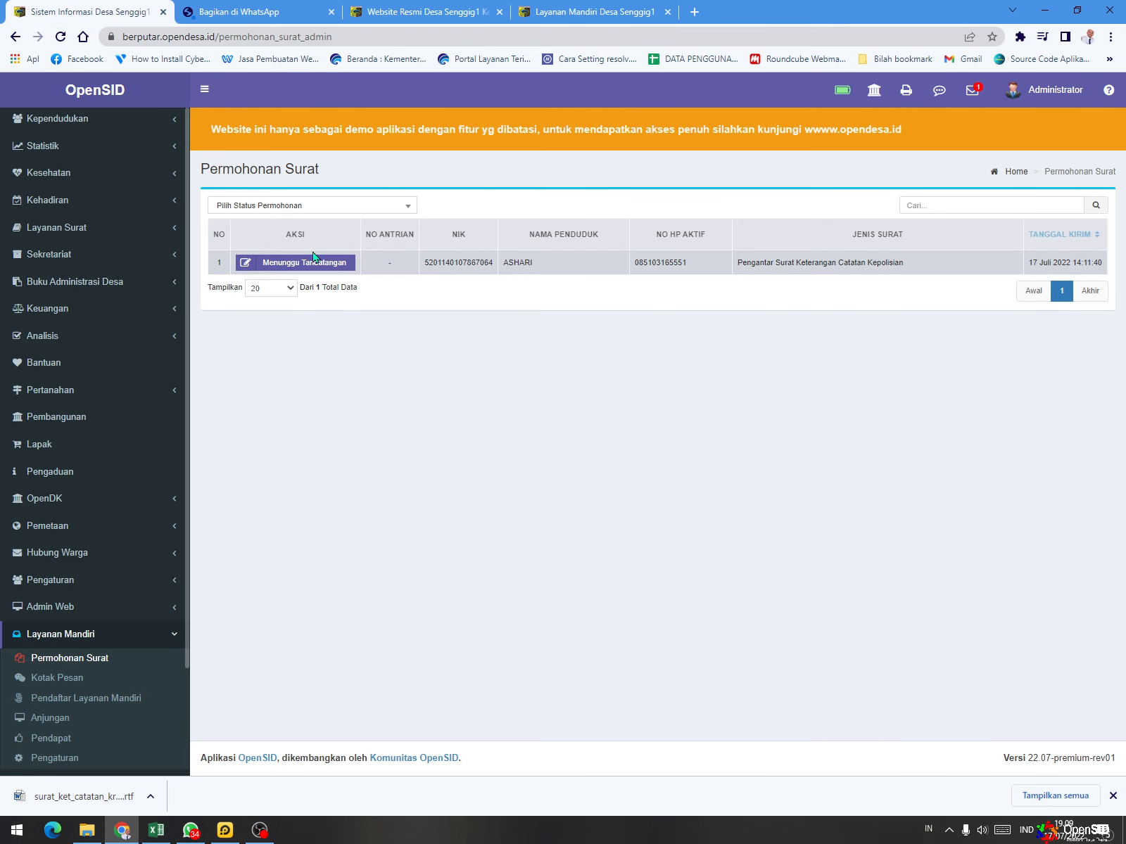
{"action": "left_click", "coordinate": [141, 795]}
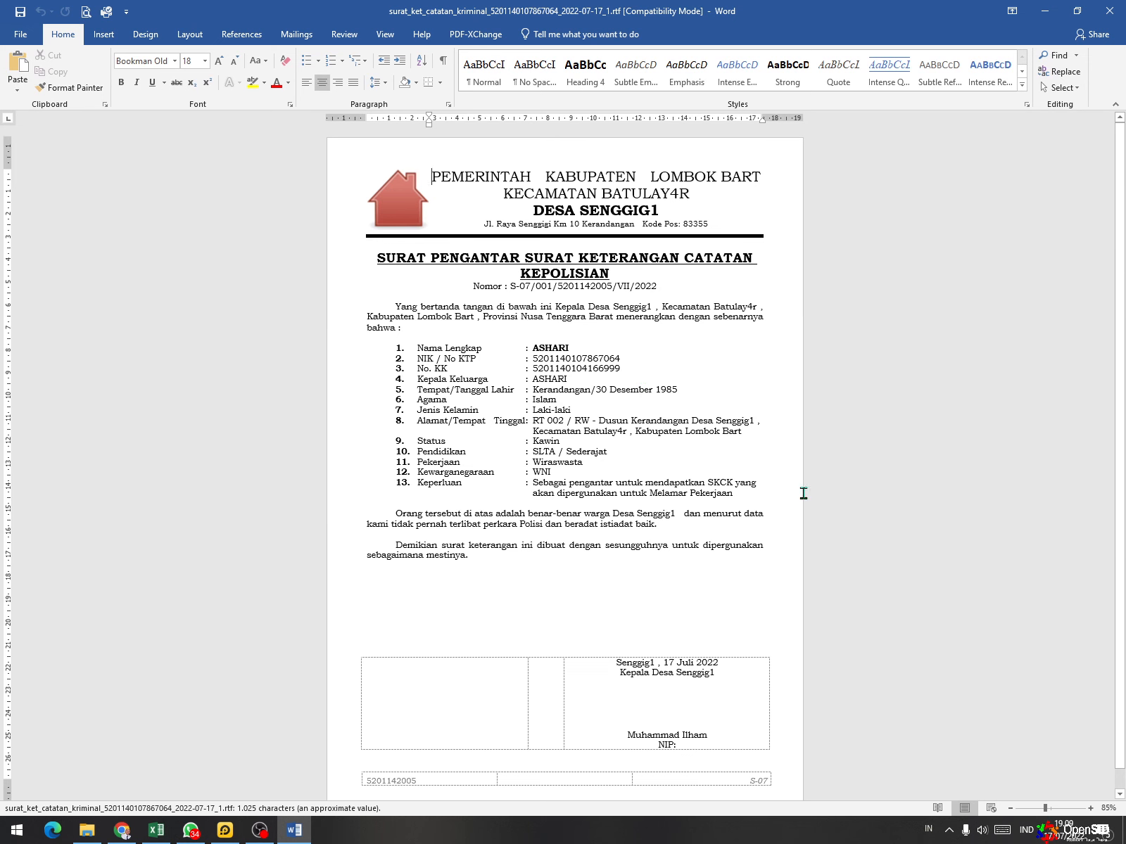
{"action": "left_click", "coordinate": [1045, 11]}
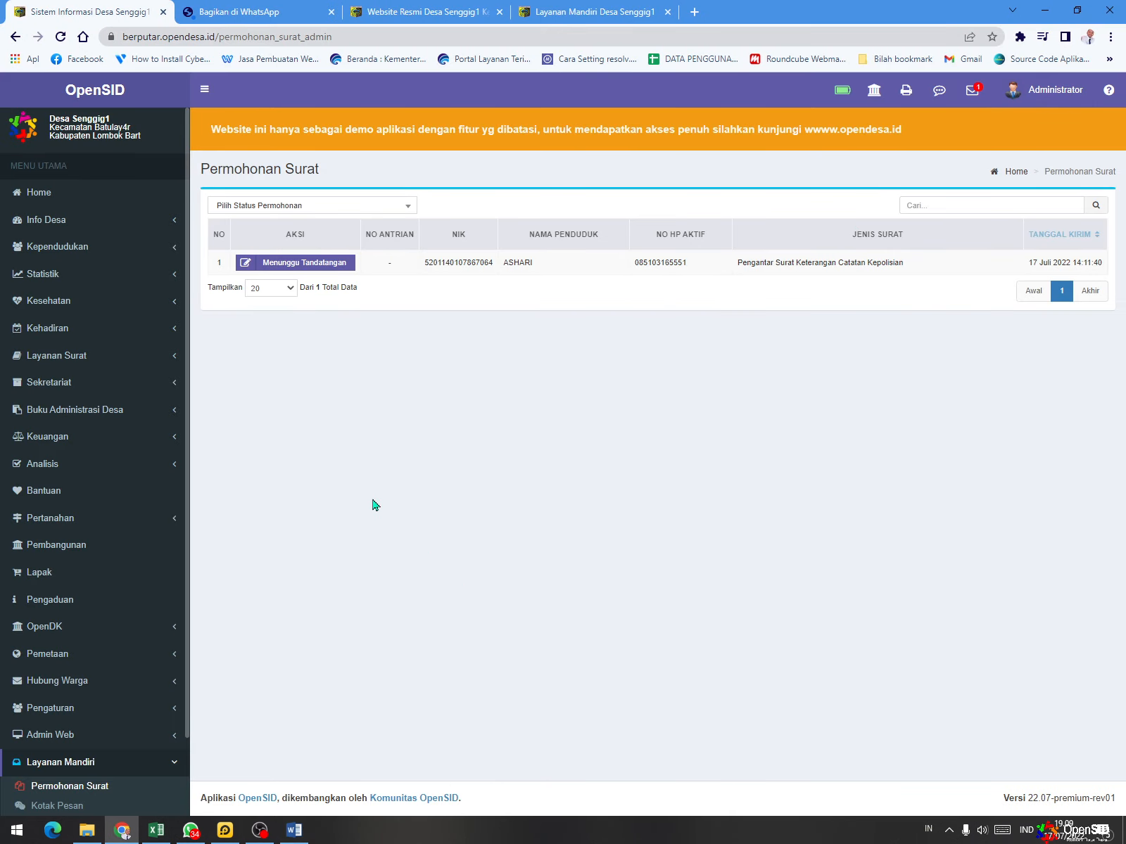
- Mark the letter request as signed in the admin list and reload the resident's Permohonan Surat list
{"action": "left_click", "coordinate": [288, 271]}
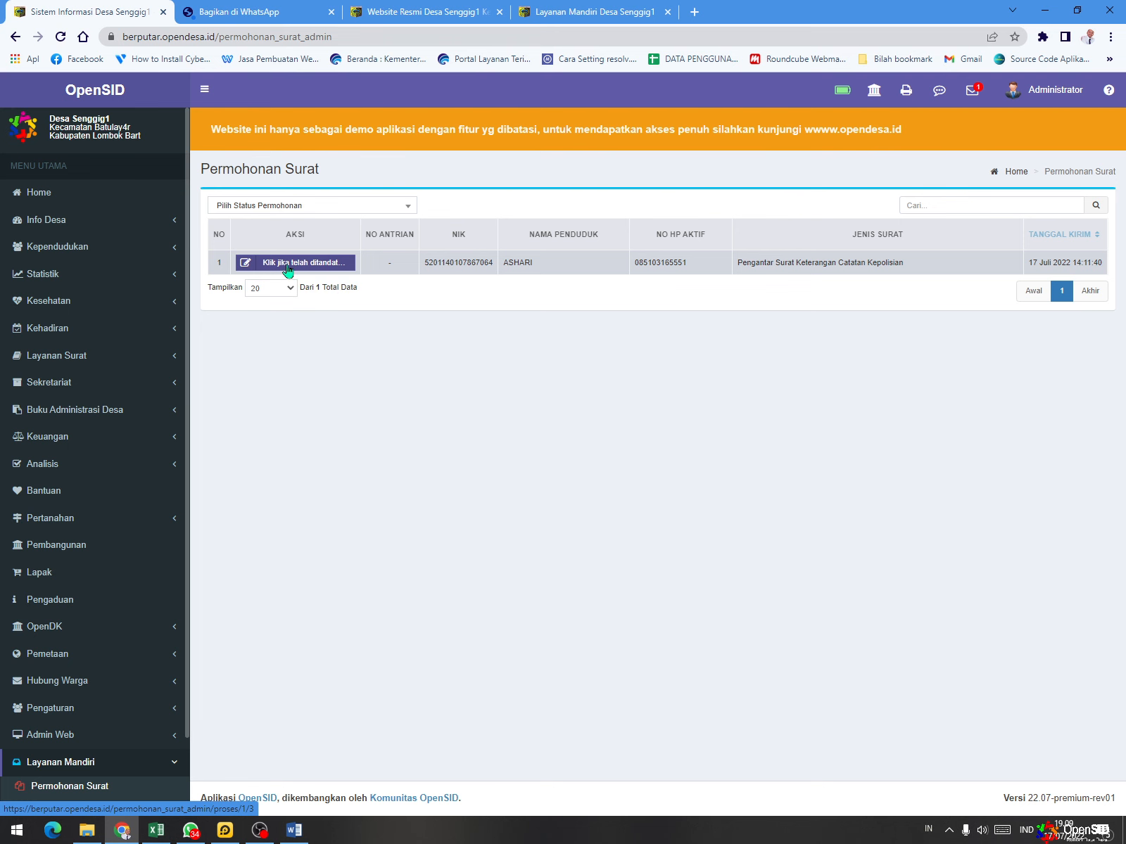
{"action": "left_click", "coordinate": [288, 269]}
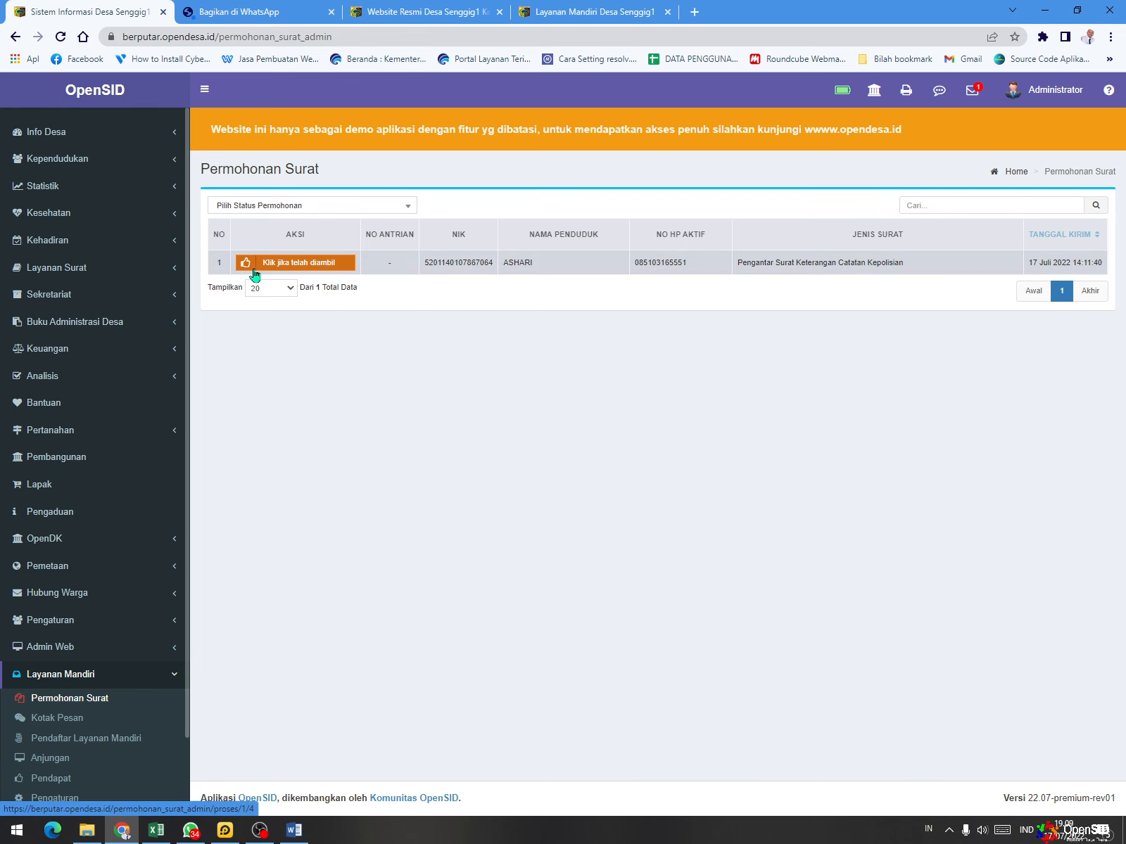
{"action": "left_click", "coordinate": [419, 11]}
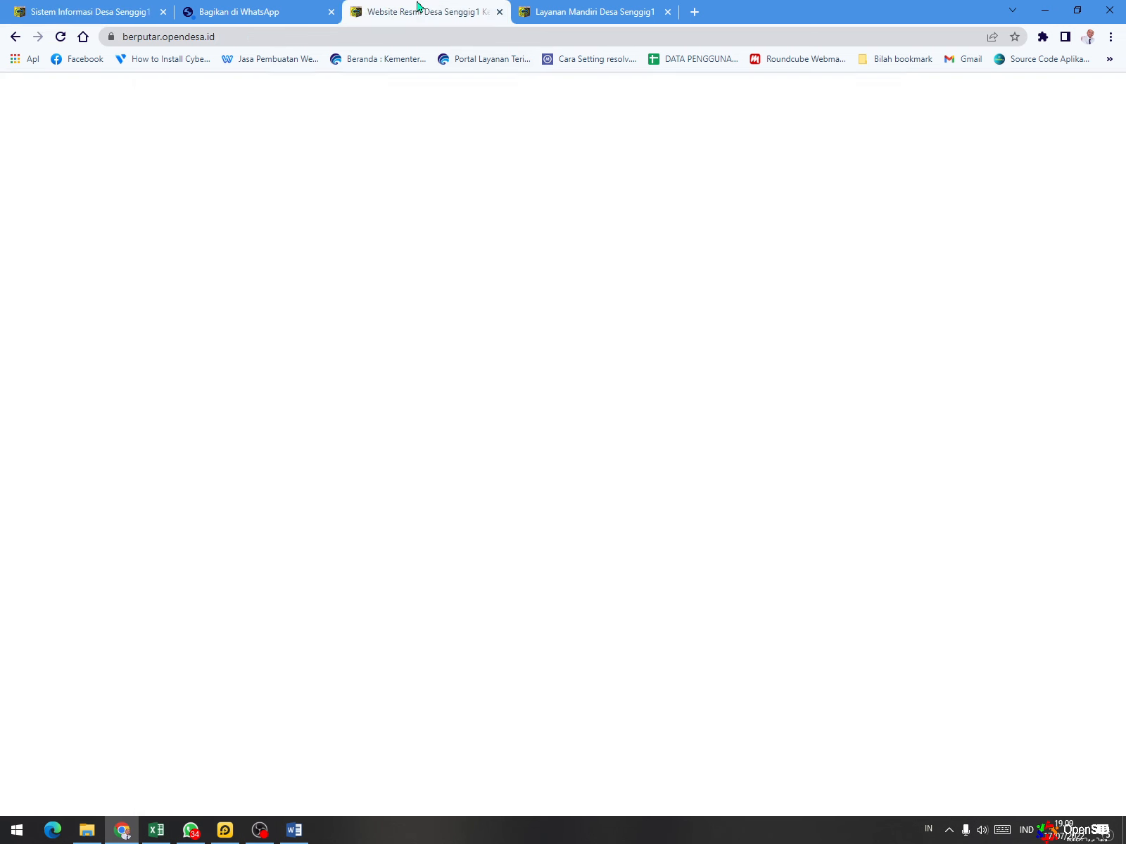
{"action": "left_click", "coordinate": [553, 10]}
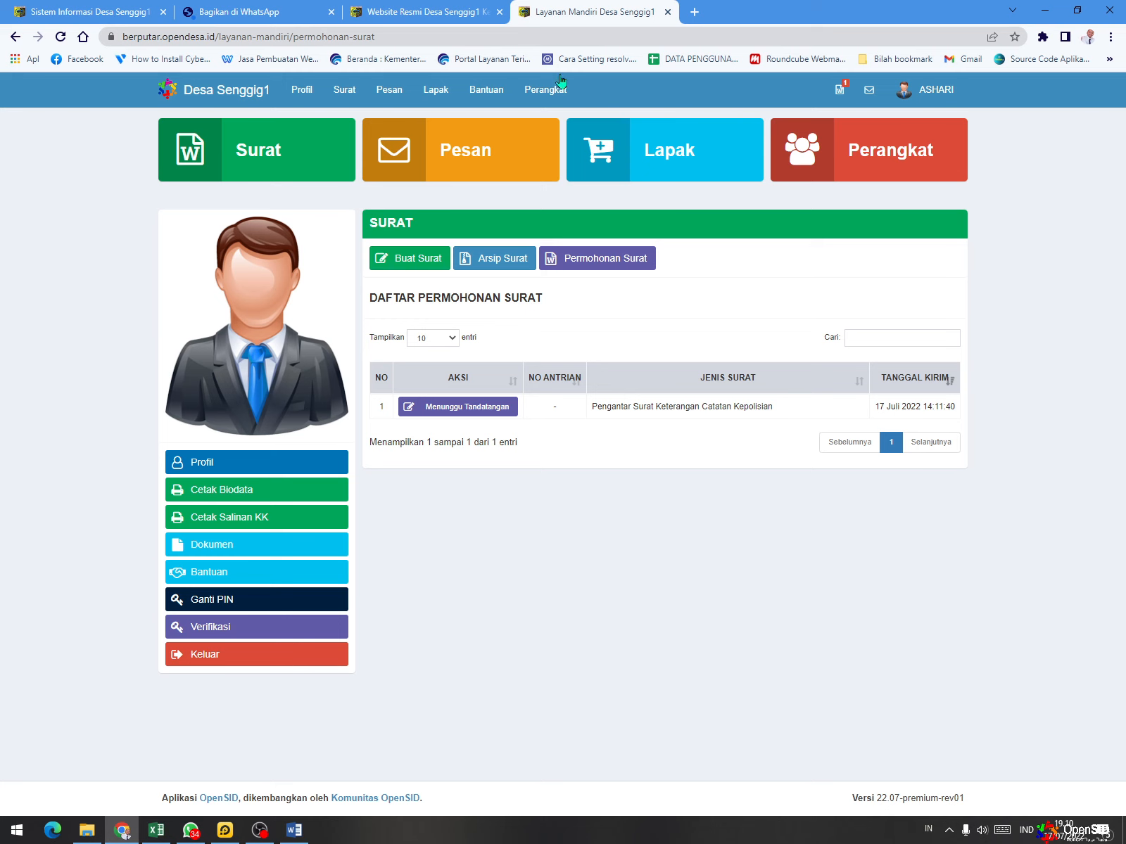
{"action": "left_click", "coordinate": [61, 39]}
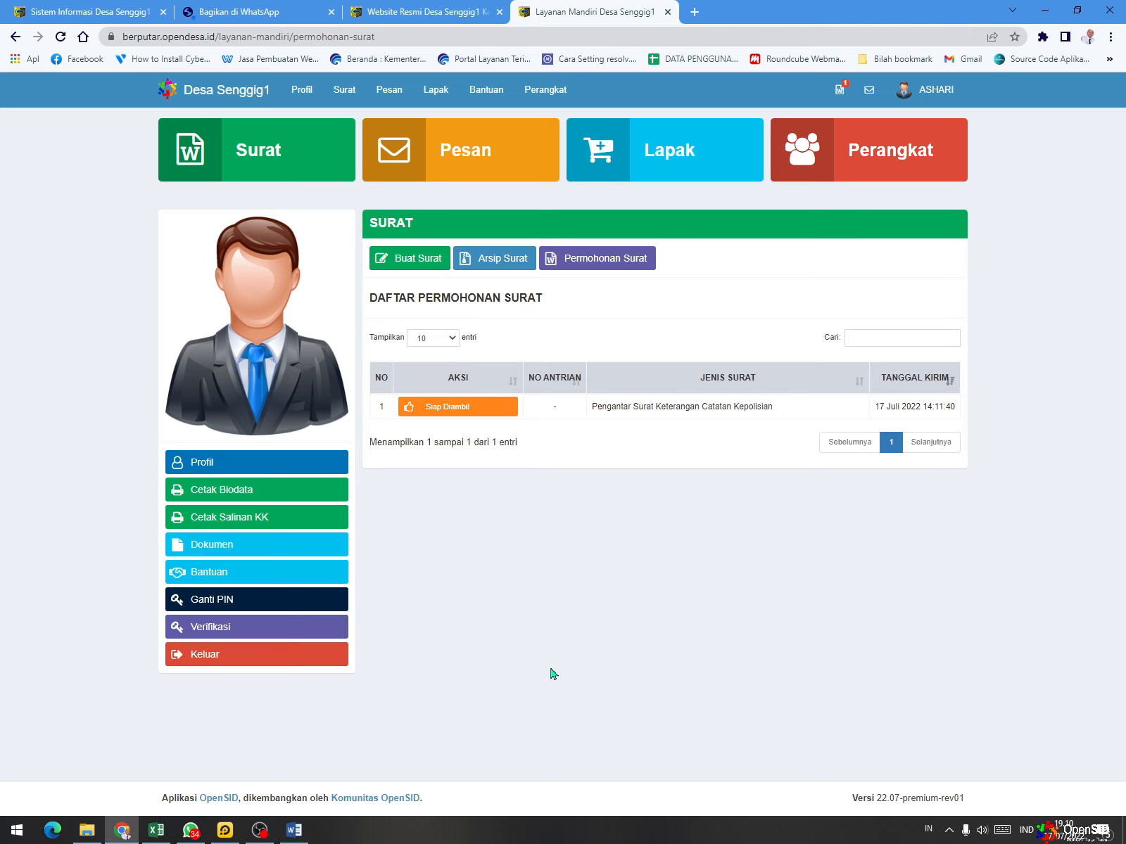
- Mark the letter as collected in the admin list and refresh the resident's Permohonan Surat list
{"action": "left_click", "coordinate": [48, 15]}
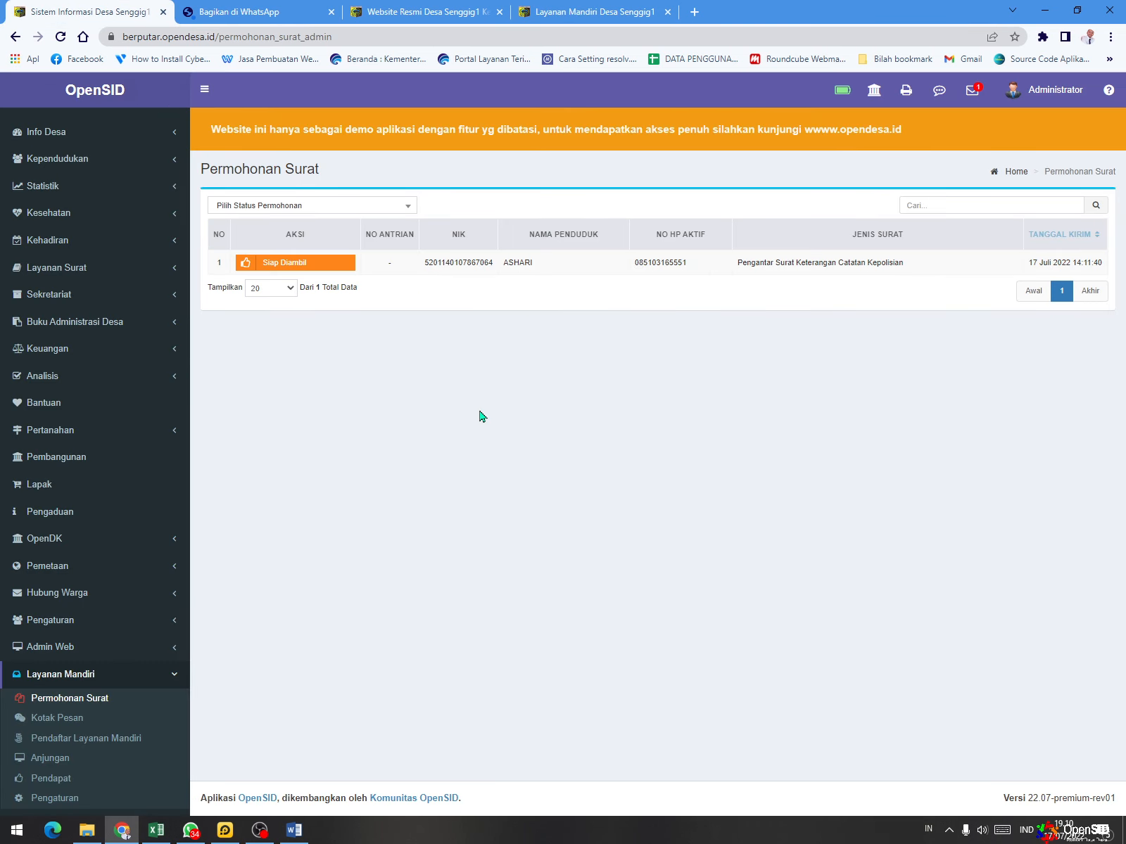
{"action": "left_click", "coordinate": [330, 267]}
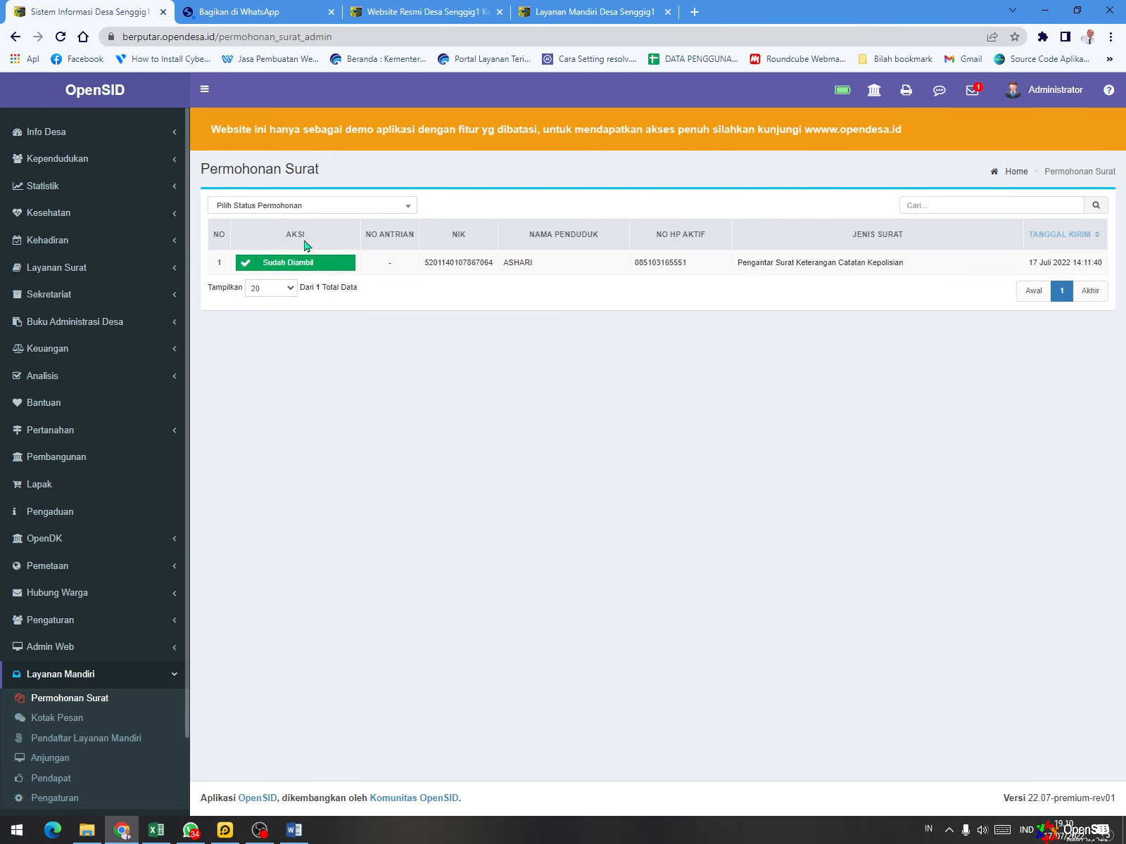
{"action": "left_click", "coordinate": [574, 12]}
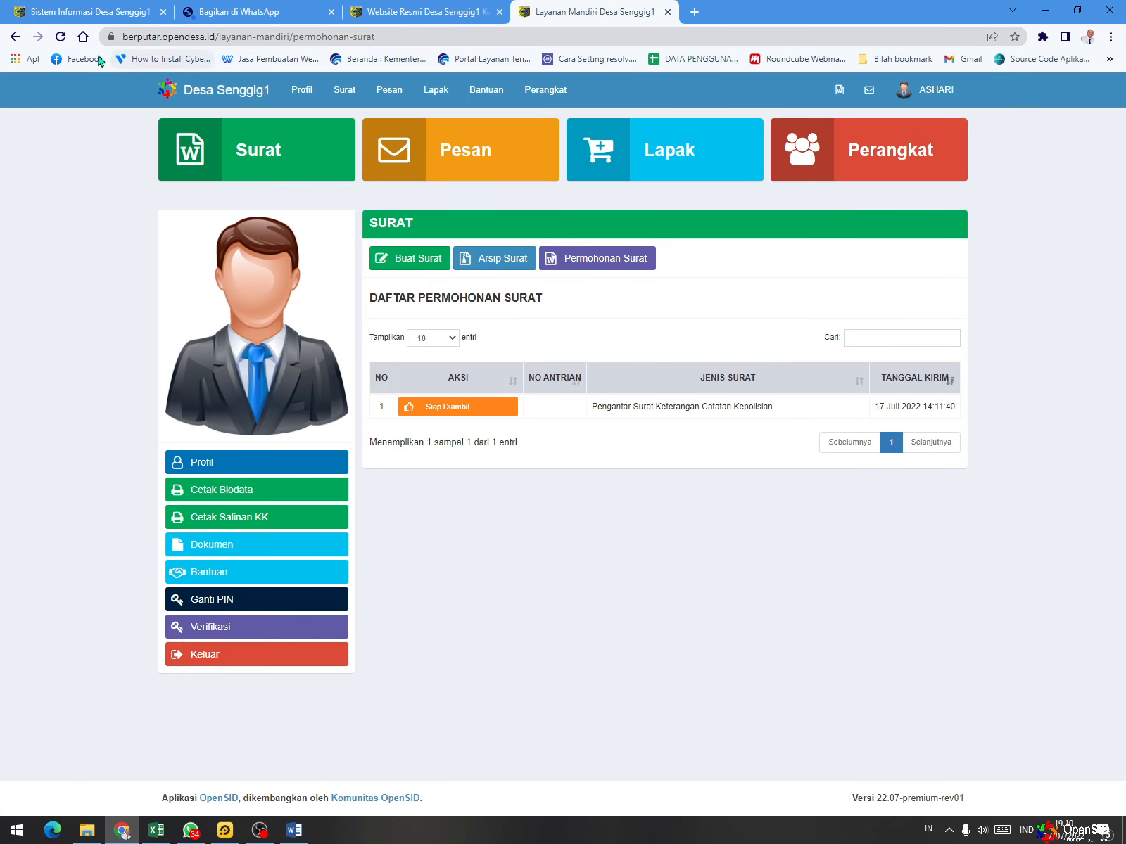
{"action": "left_click", "coordinate": [62, 37]}
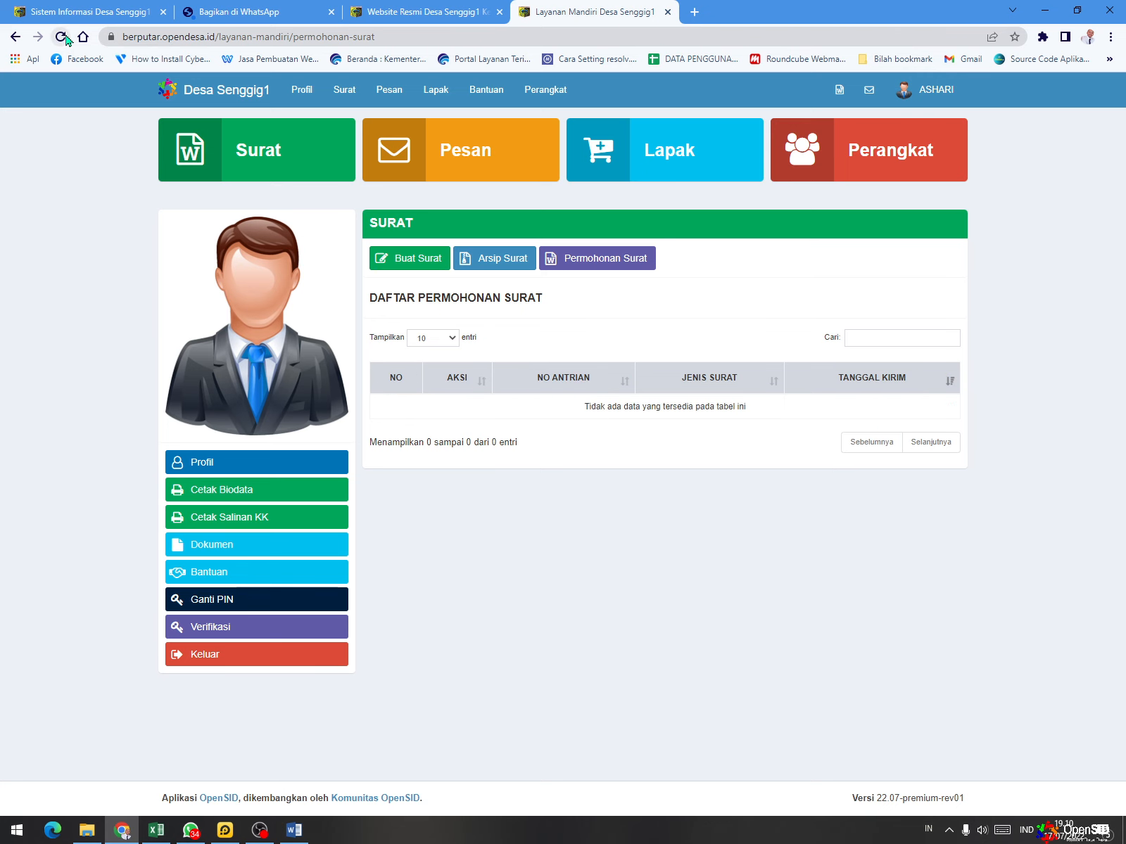
- View the resident's letter archive in Arsip Surat and compare it with Permohonan Surat
{"action": "left_click", "coordinate": [512, 254]}
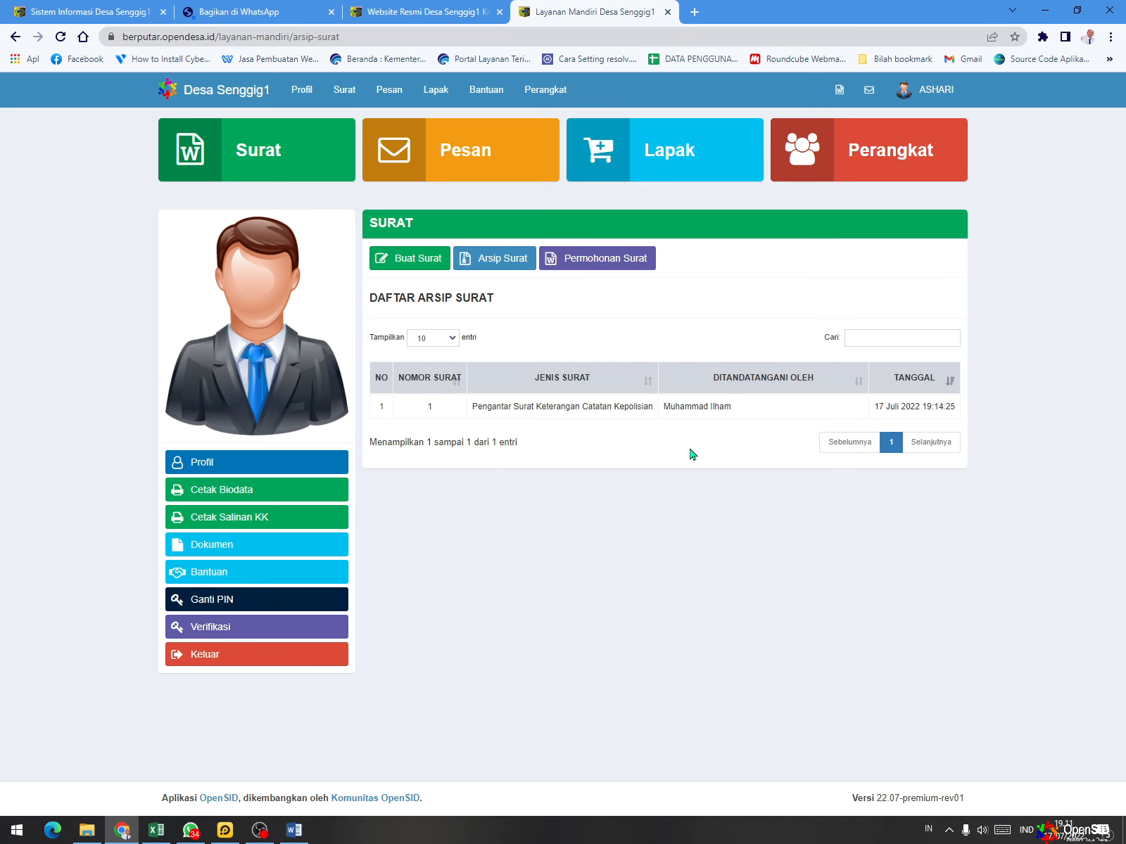
{"action": "left_click", "coordinate": [607, 264]}
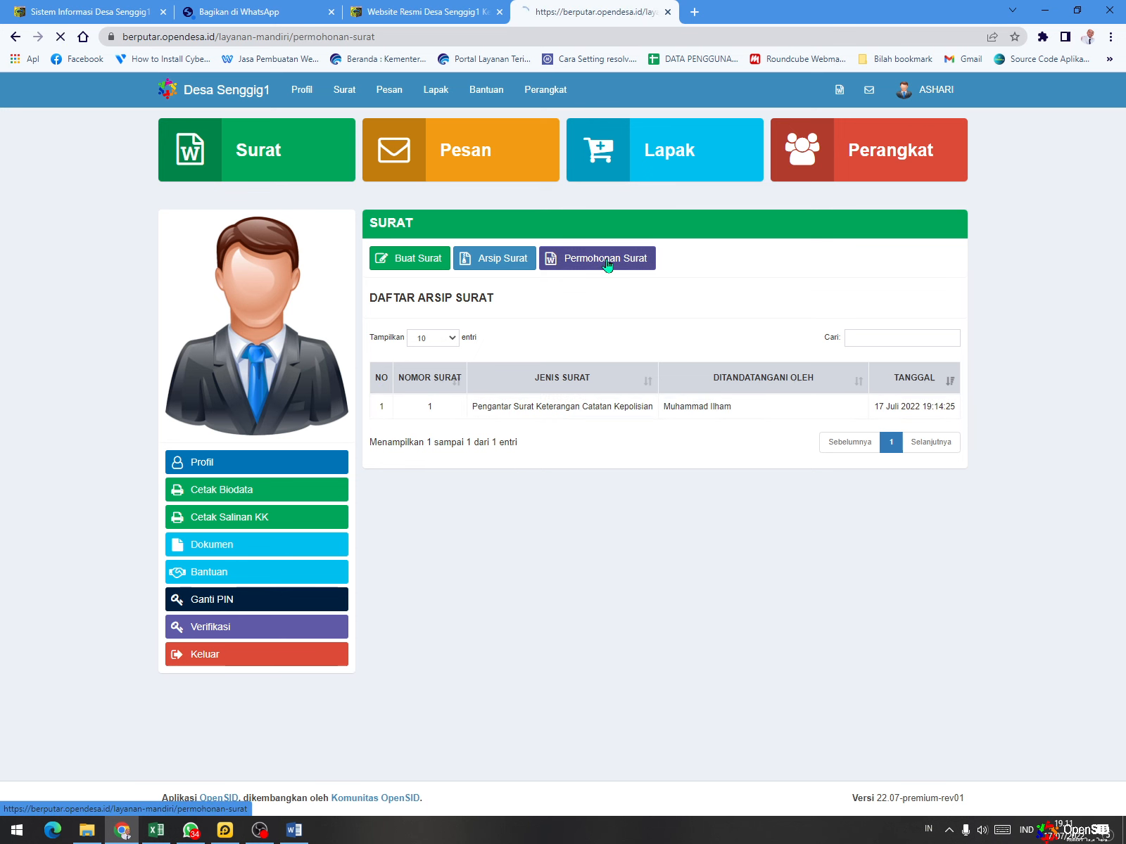
{"action": "left_click", "coordinate": [520, 257]}
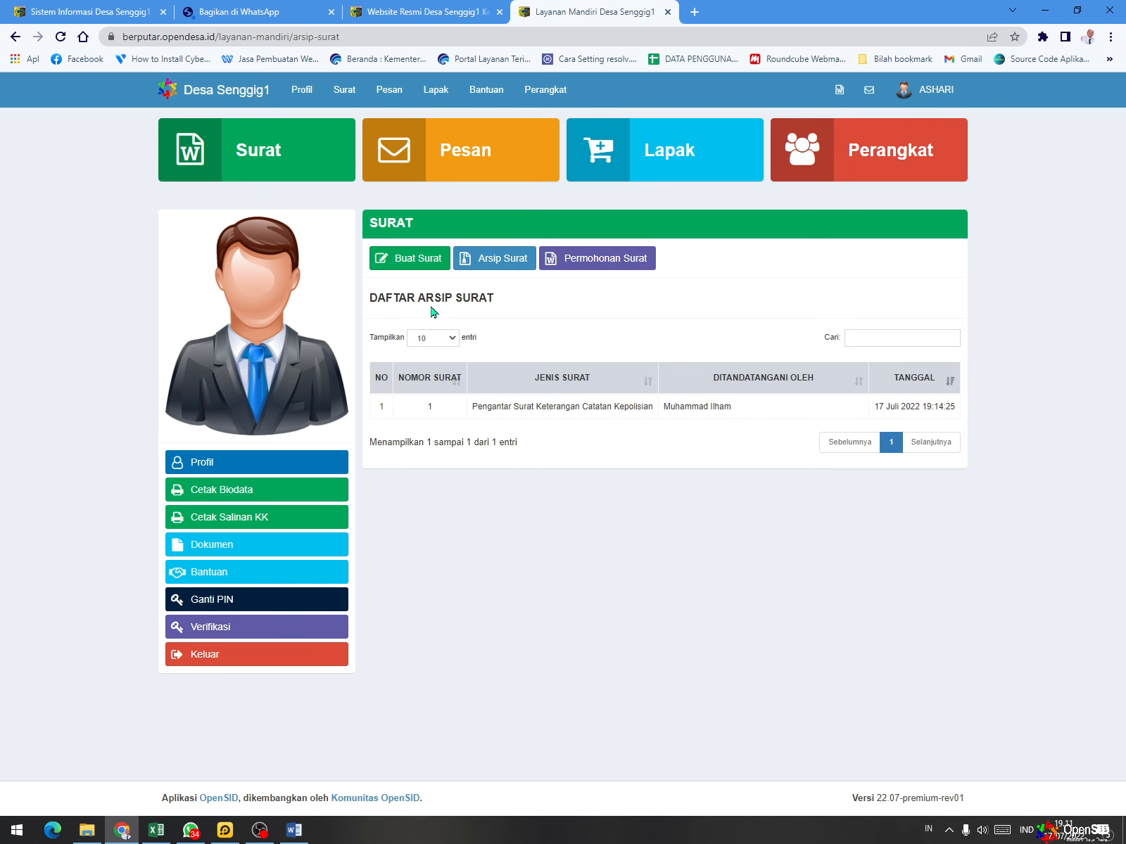
- Open the letter request form, and switch to the resident's Profil page to view the full biodata
{"action": "left_click", "coordinate": [414, 258]}
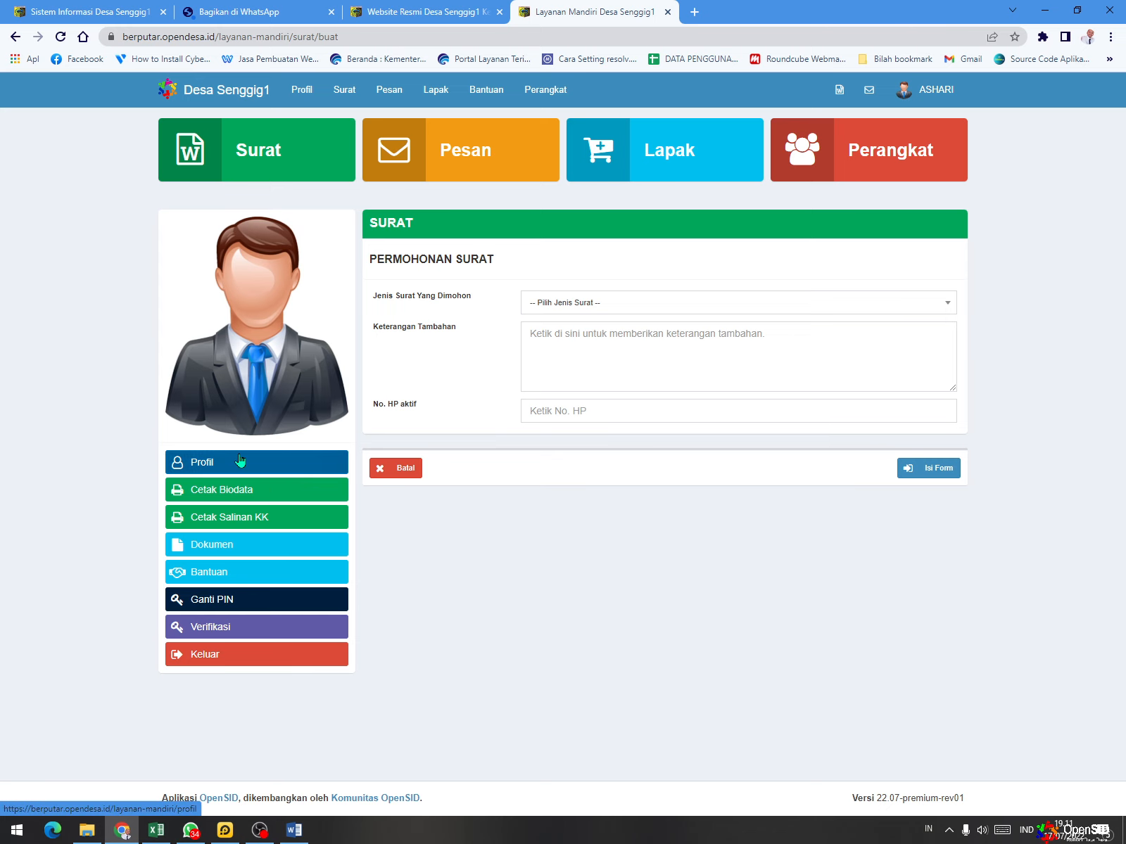
{"action": "left_click", "coordinate": [217, 470]}
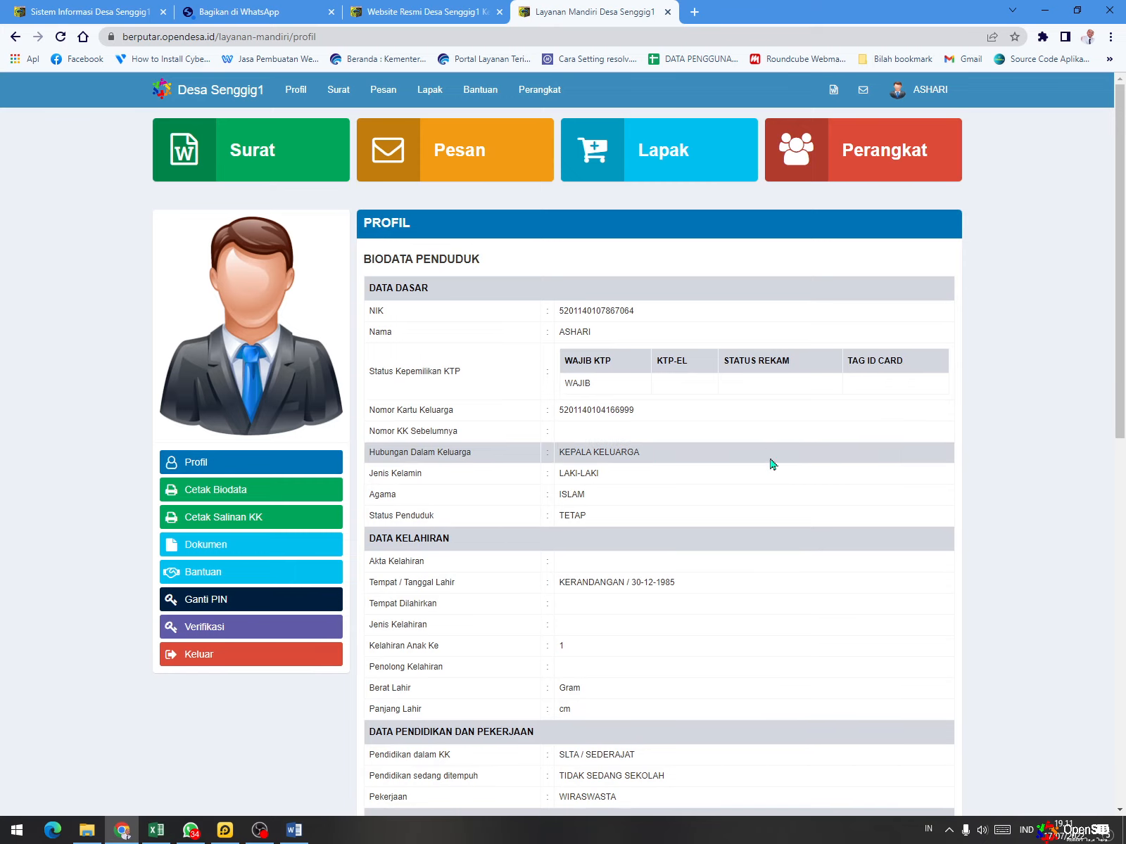
{"action": "scroll", "coordinate": [756, 493], "scroll_direction": "down", "scroll_amount": 7}
{"action": "scroll", "coordinate": [748, 495], "scroll_direction": "down", "scroll_amount": 4}
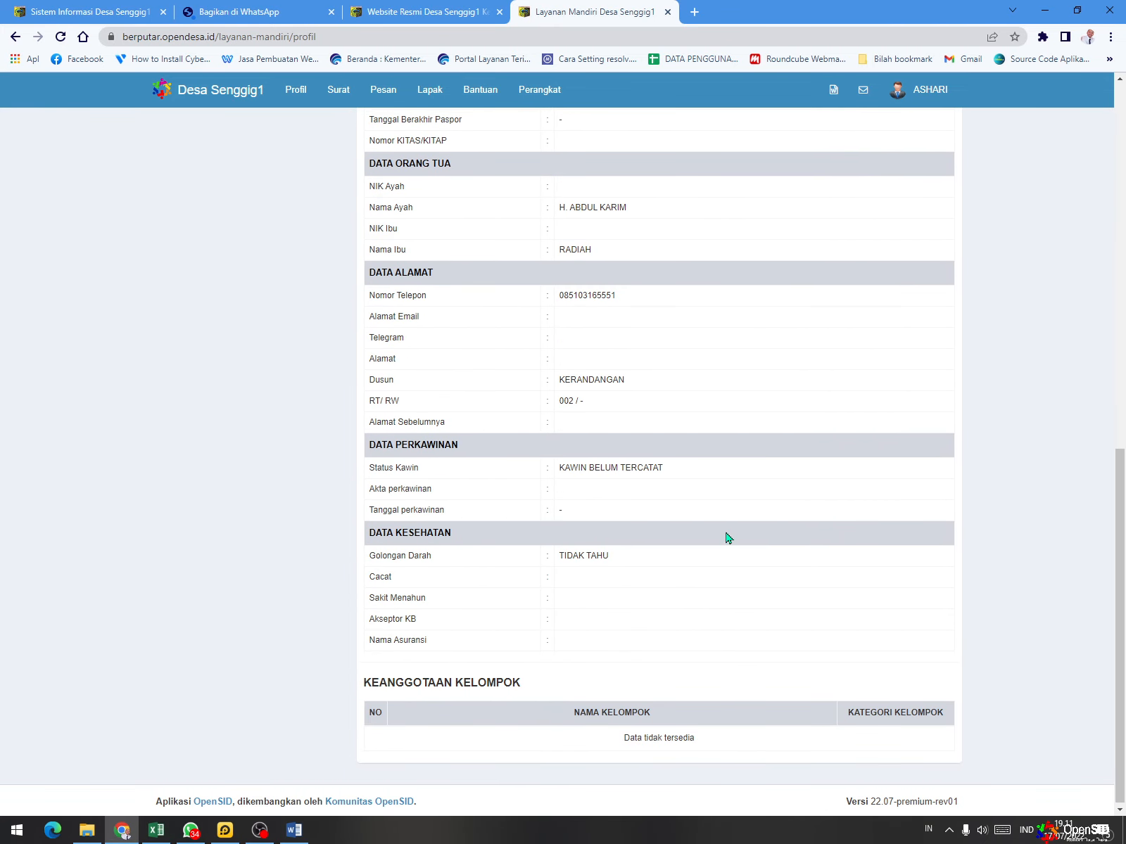
{"action": "scroll", "coordinate": [727, 536], "scroll_direction": "up", "scroll_amount": 11}
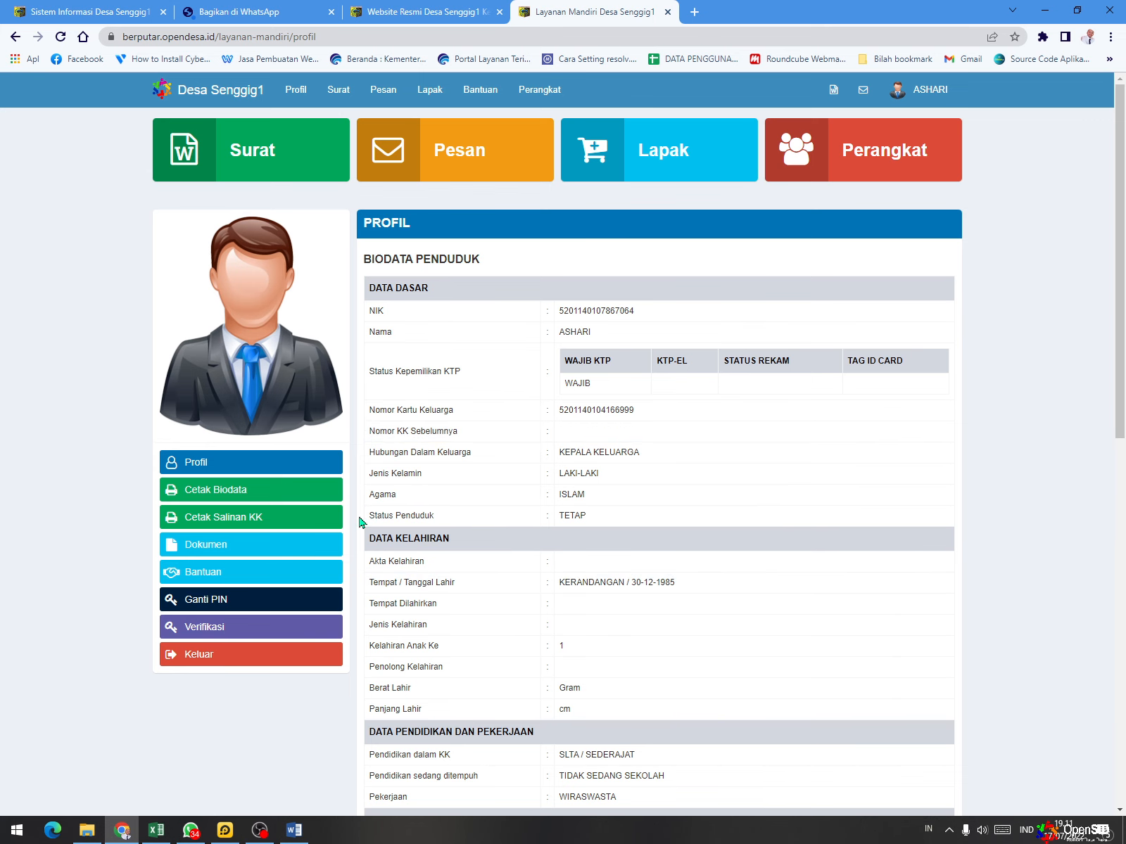
- Open the printable resident biodata with Cetak Biodata, review the whole document and close it
{"action": "left_click", "coordinate": [304, 500]}
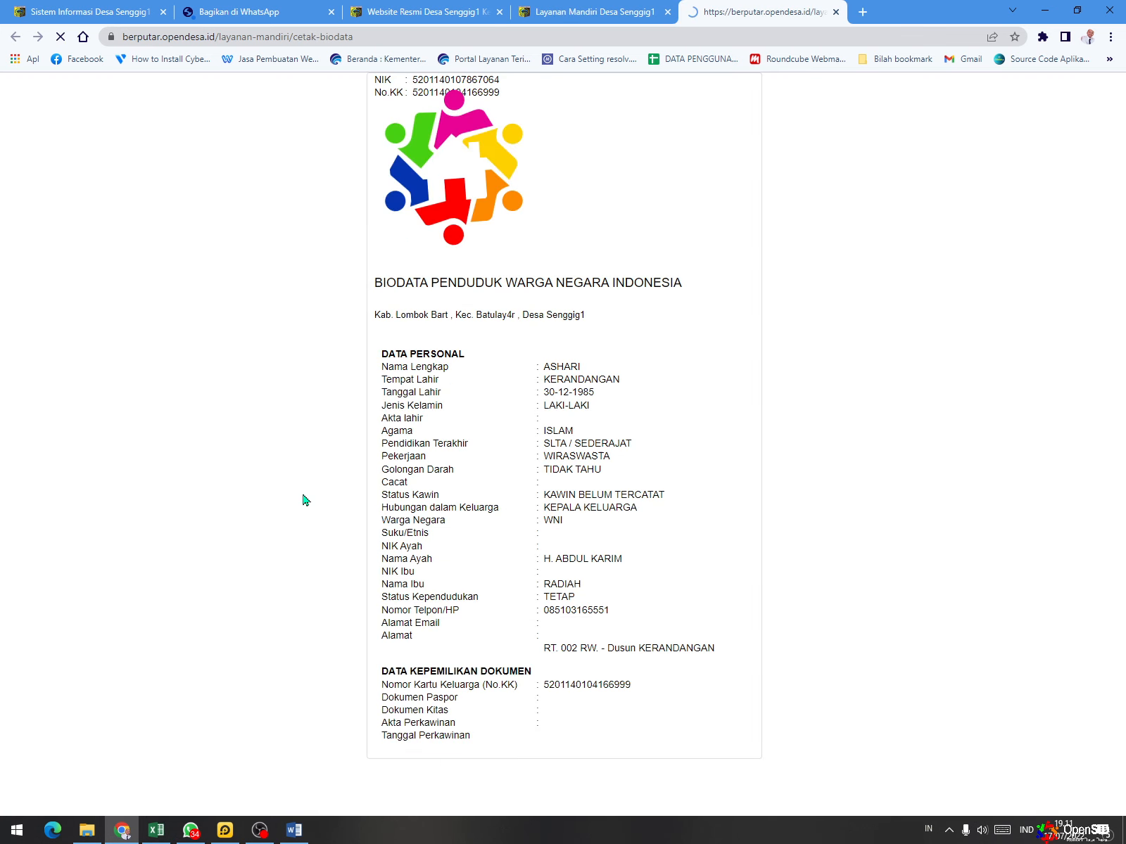
{"action": "scroll", "coordinate": [542, 258], "scroll_direction": "down", "scroll_amount": 1}
{"action": "scroll", "coordinate": [542, 258], "scroll_direction": "down", "scroll_amount": 3}
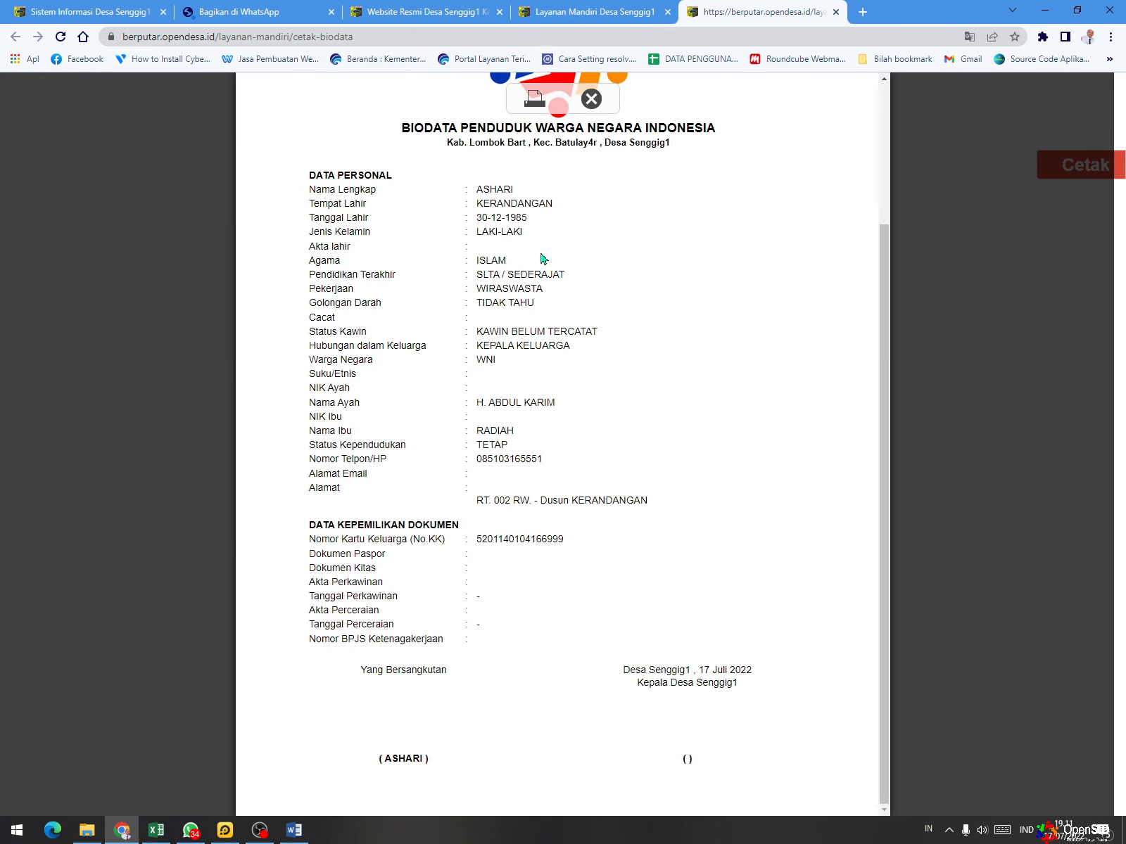
{"action": "scroll", "coordinate": [542, 258], "scroll_direction": "up", "scroll_amount": 3}
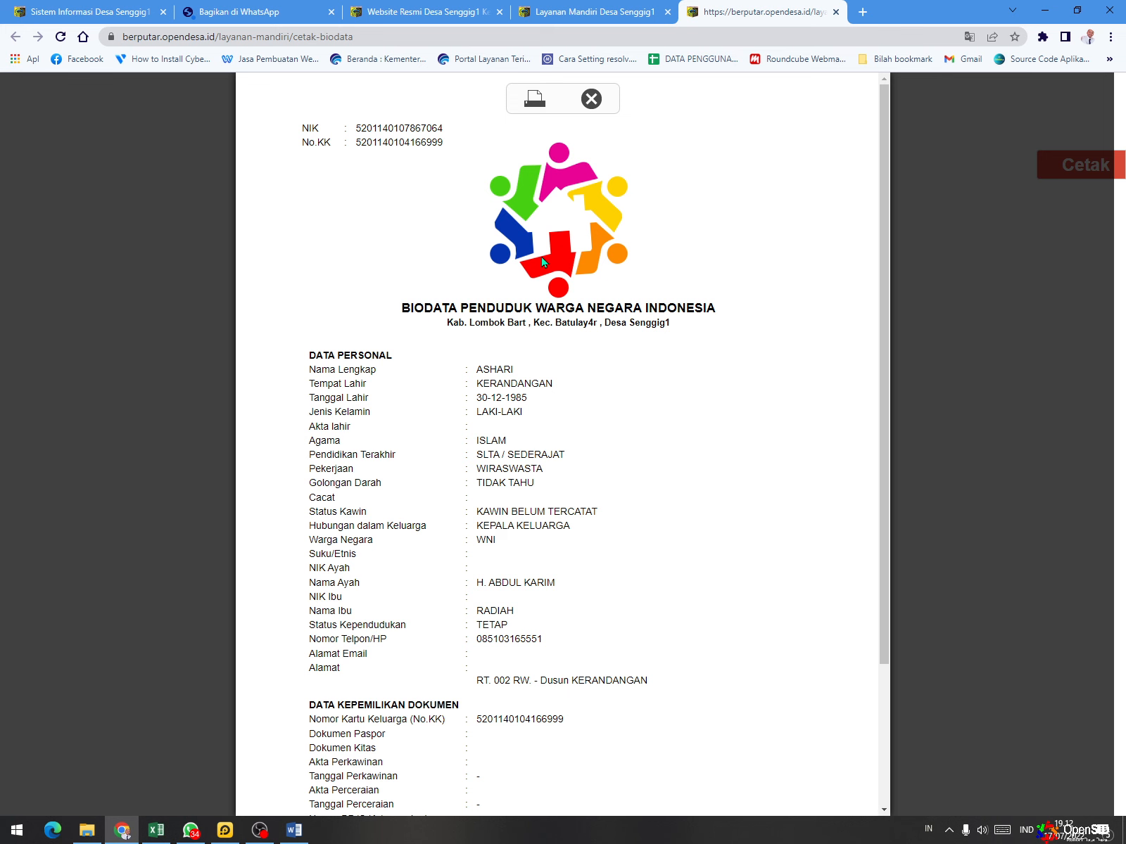
{"action": "scroll", "coordinate": [552, 239], "scroll_direction": "down", "scroll_amount": 2}
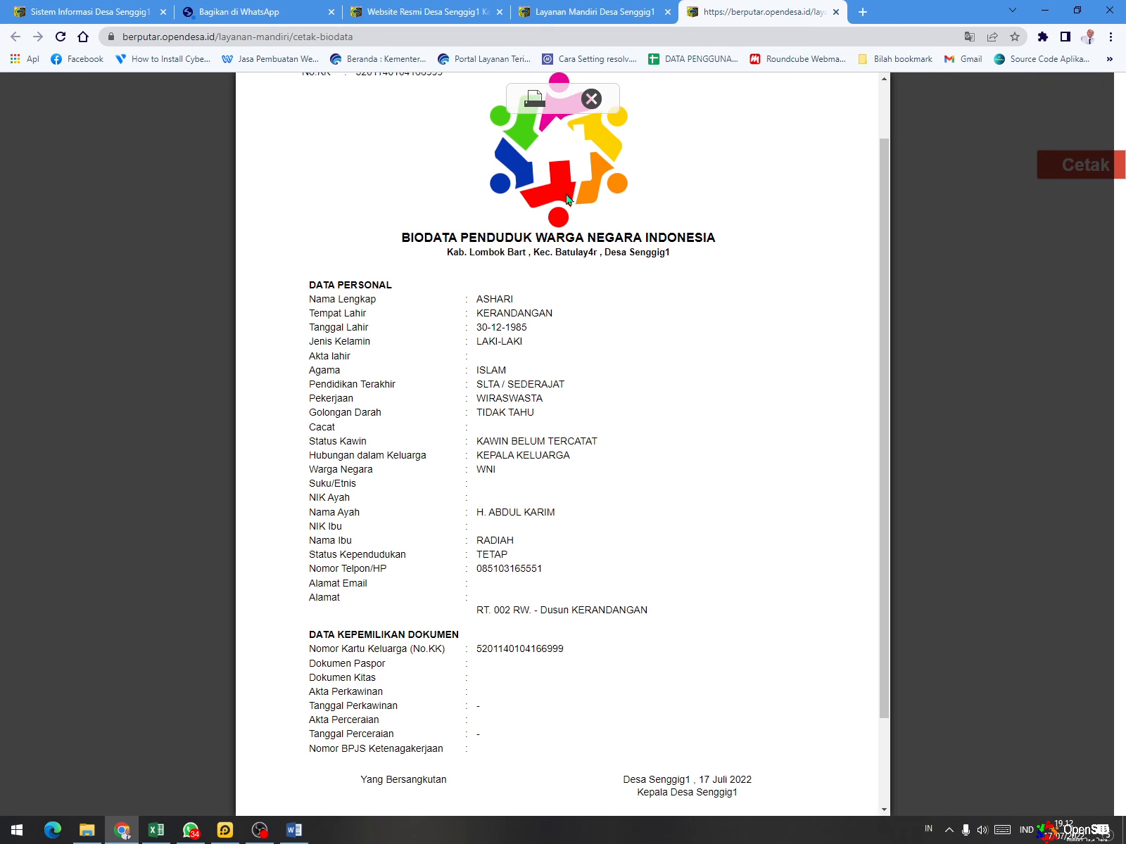
{"action": "scroll", "coordinate": [567, 196], "scroll_direction": "up", "scroll_amount": 2}
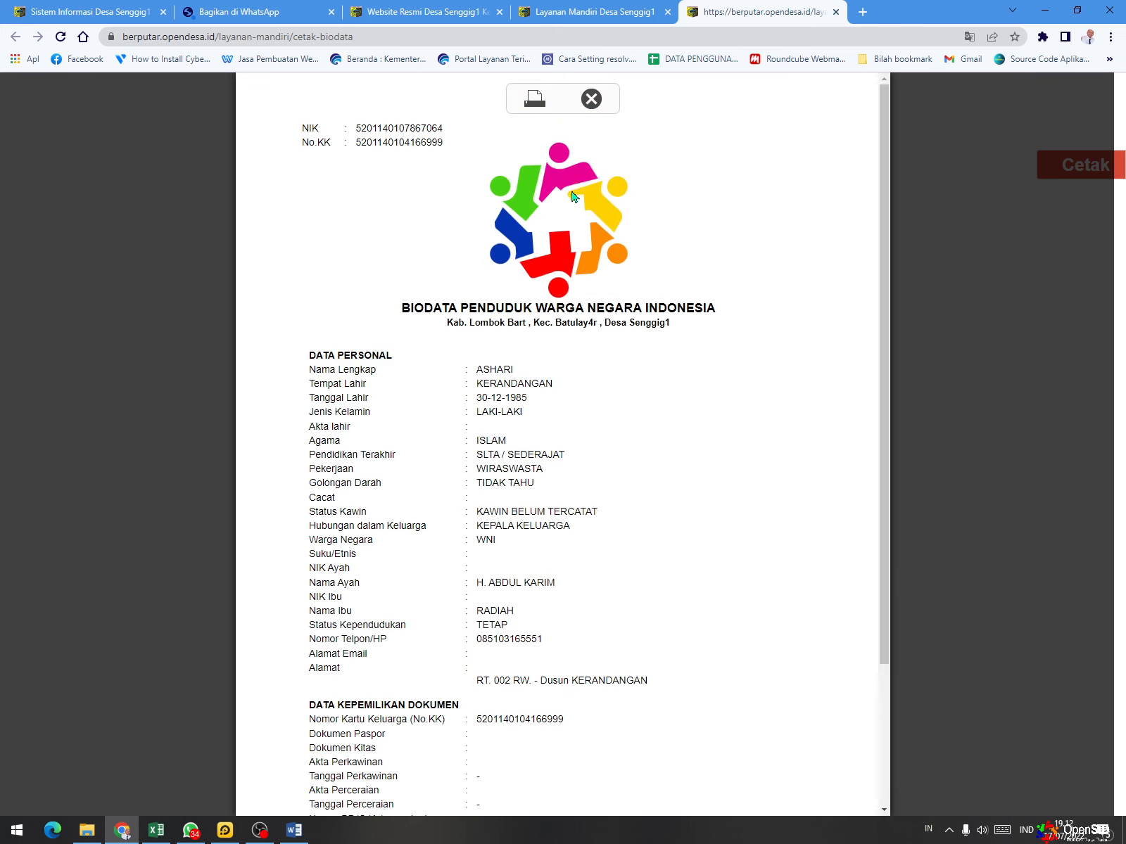
{"action": "left_click", "coordinate": [589, 99]}
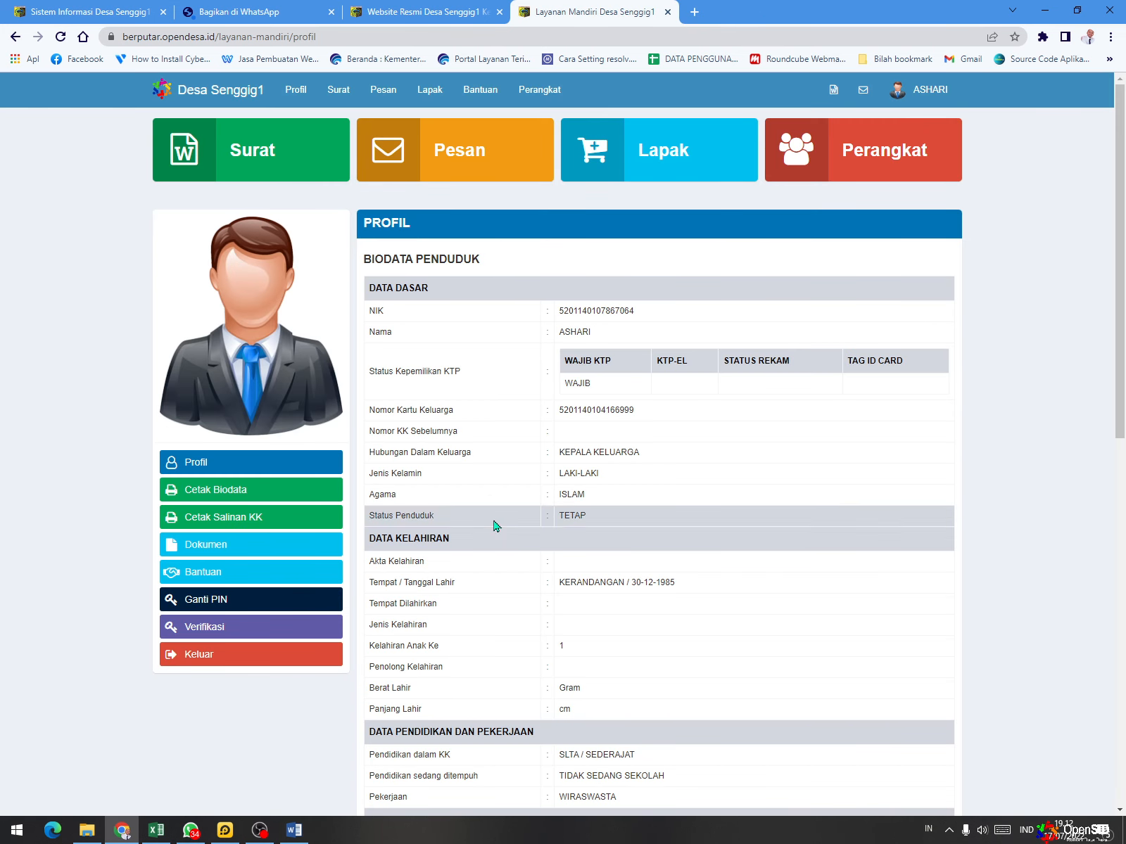
- Open the family card copy with Cetak Salinan KK, preview its printout and close it without saving
{"action": "left_click", "coordinate": [261, 527]}
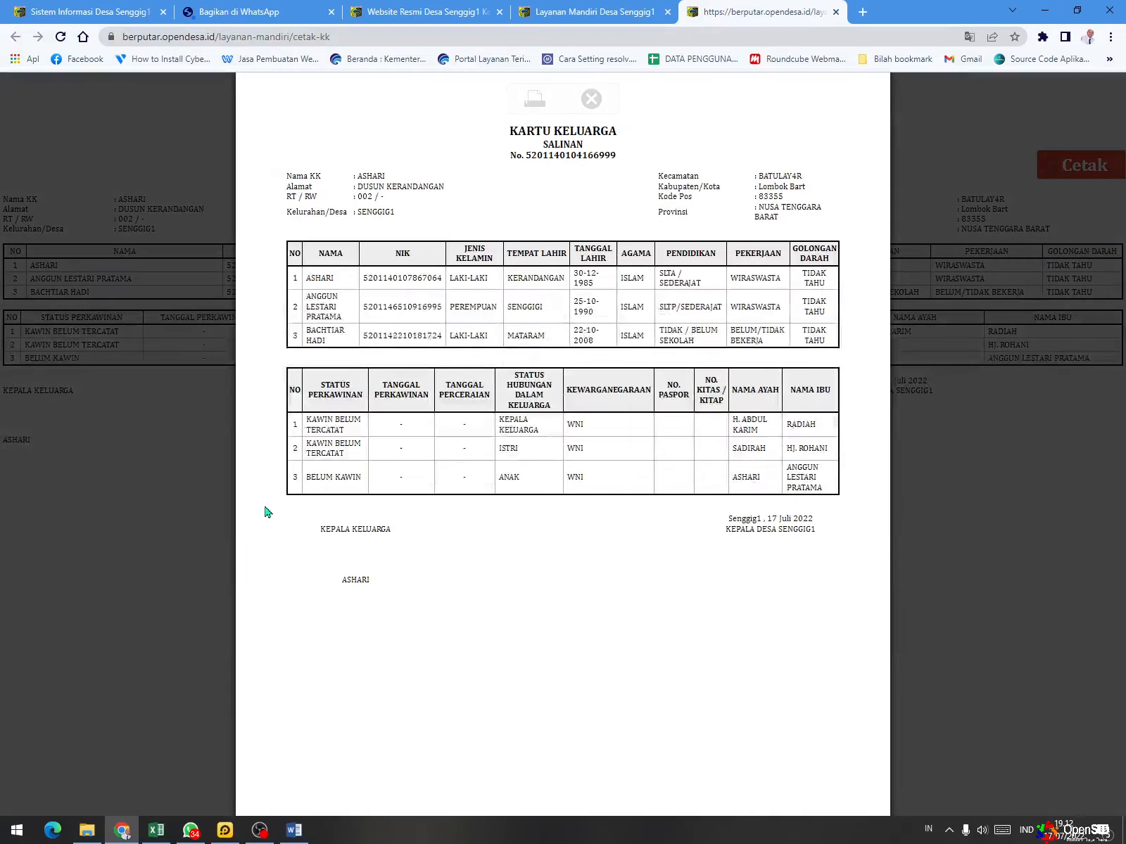
{"action": "left_click", "coordinate": [535, 97]}
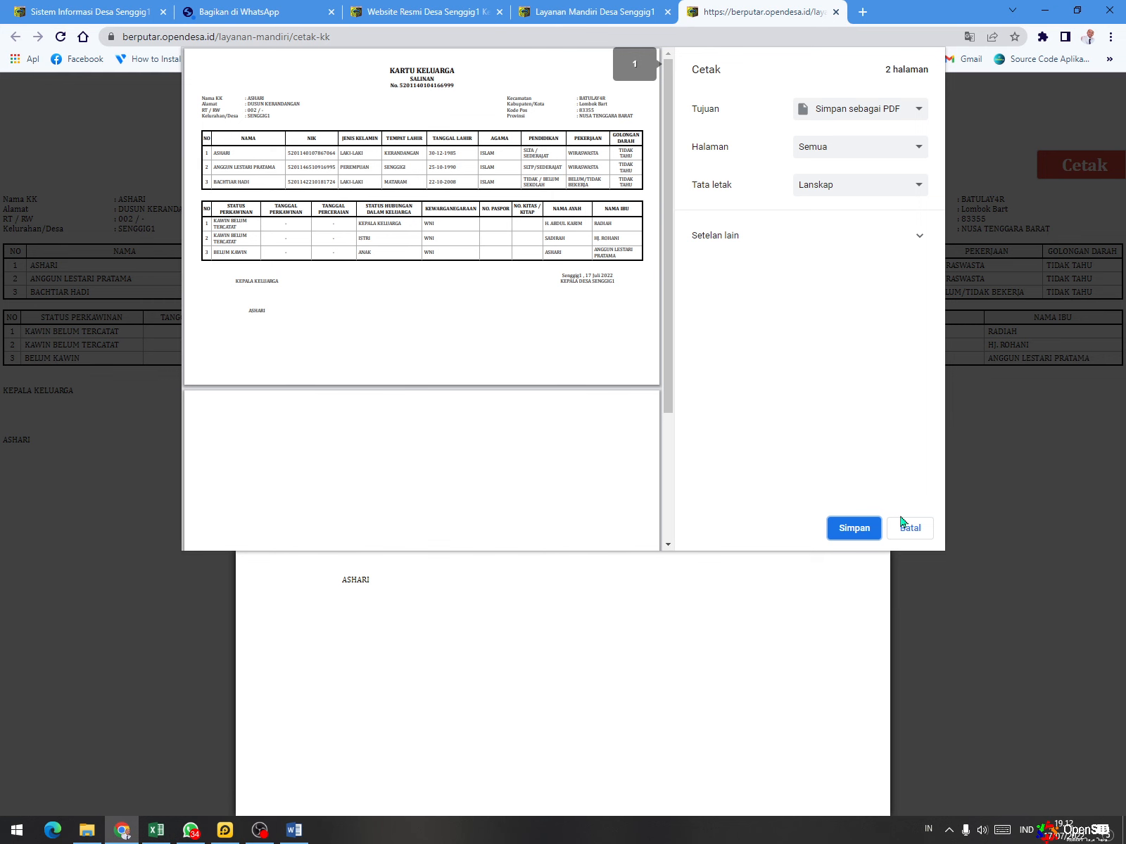
{"action": "left_click", "coordinate": [834, 12]}
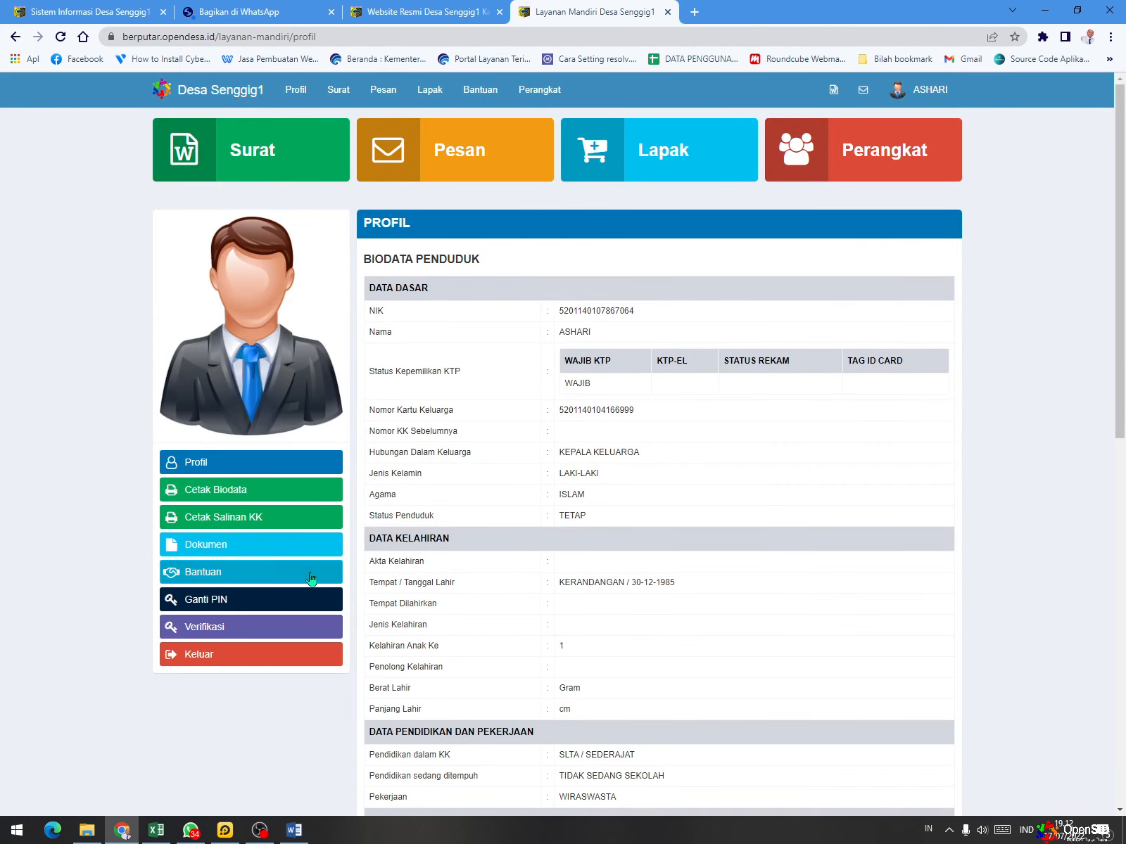
- View the resident's Bantuan list and return to the Surat page with the letter requests
{"action": "left_click", "coordinate": [285, 586]}
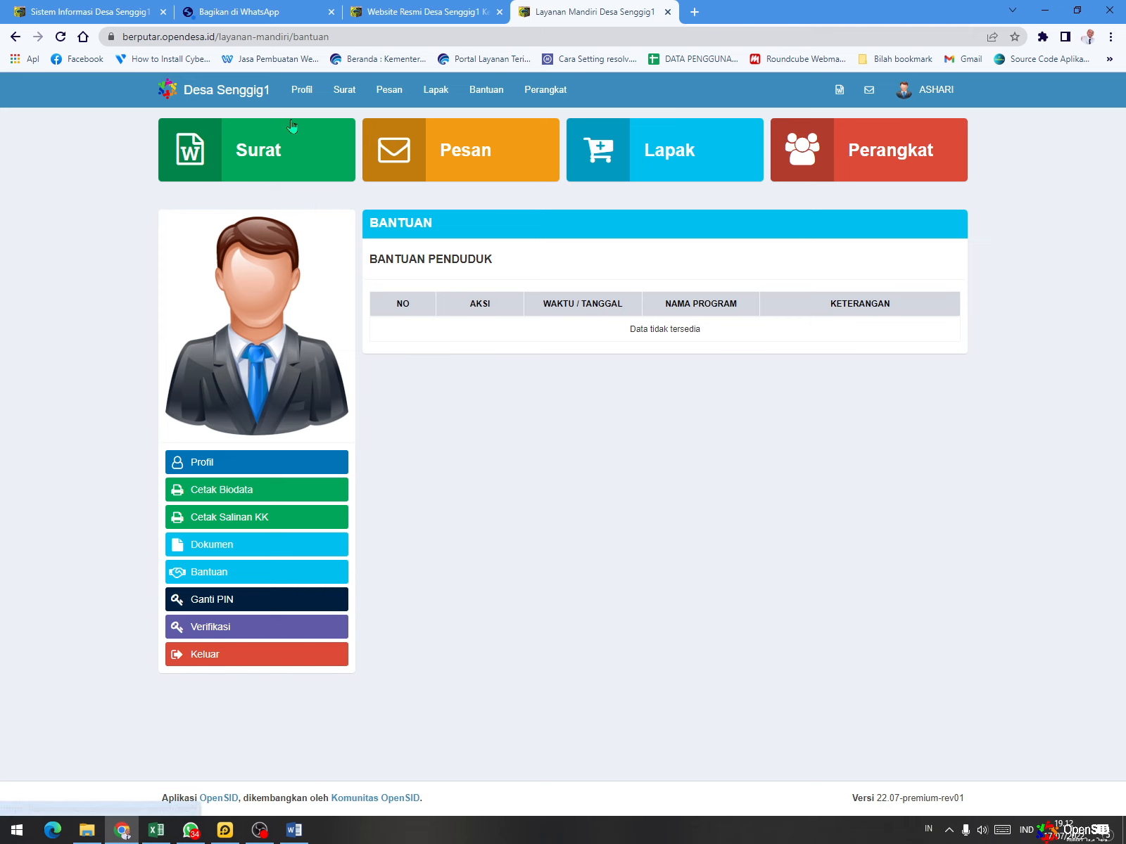
{"action": "left_click", "coordinate": [258, 171]}
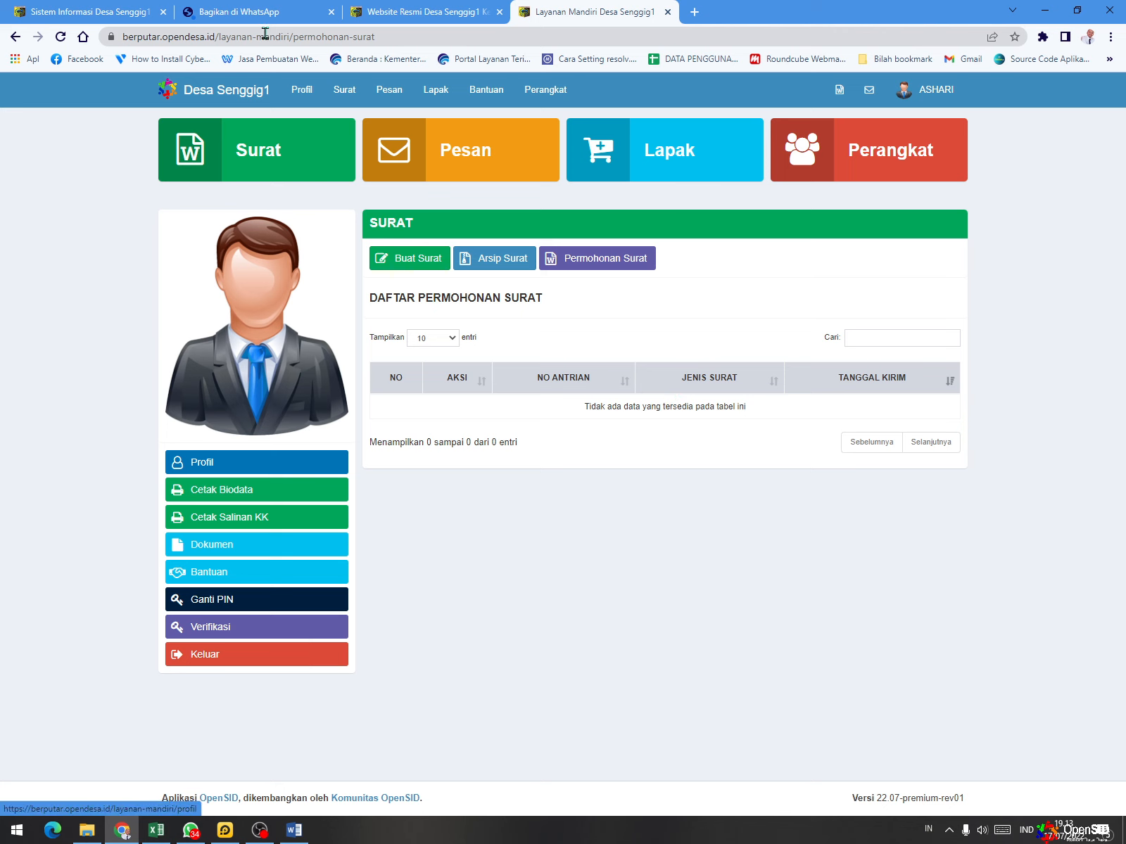
- Switch to LDPlayer, reposition its window, return to the Android home screen and launch OpenSID Mobile
{"action": "left_click", "coordinate": [226, 831]}
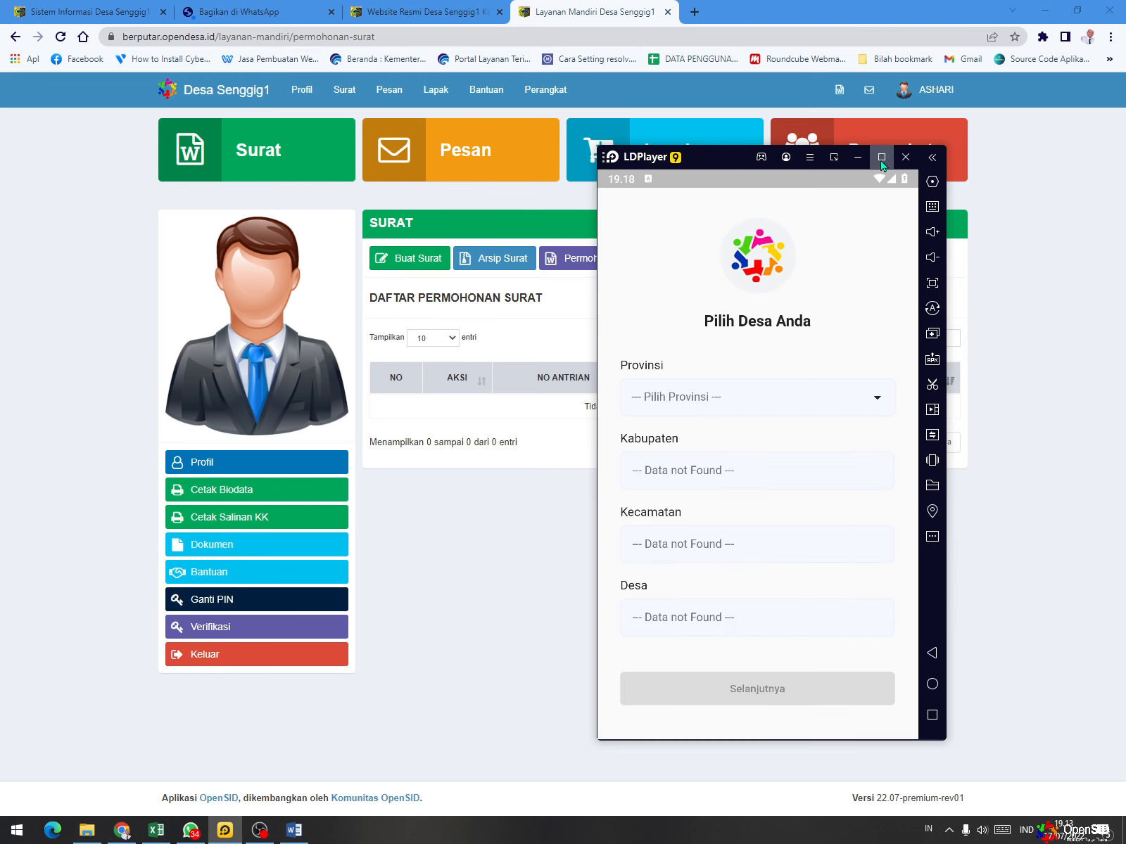
{"action": "left_click_drag", "start_coordinate": [713, 151], "coordinate": [681, 37]}
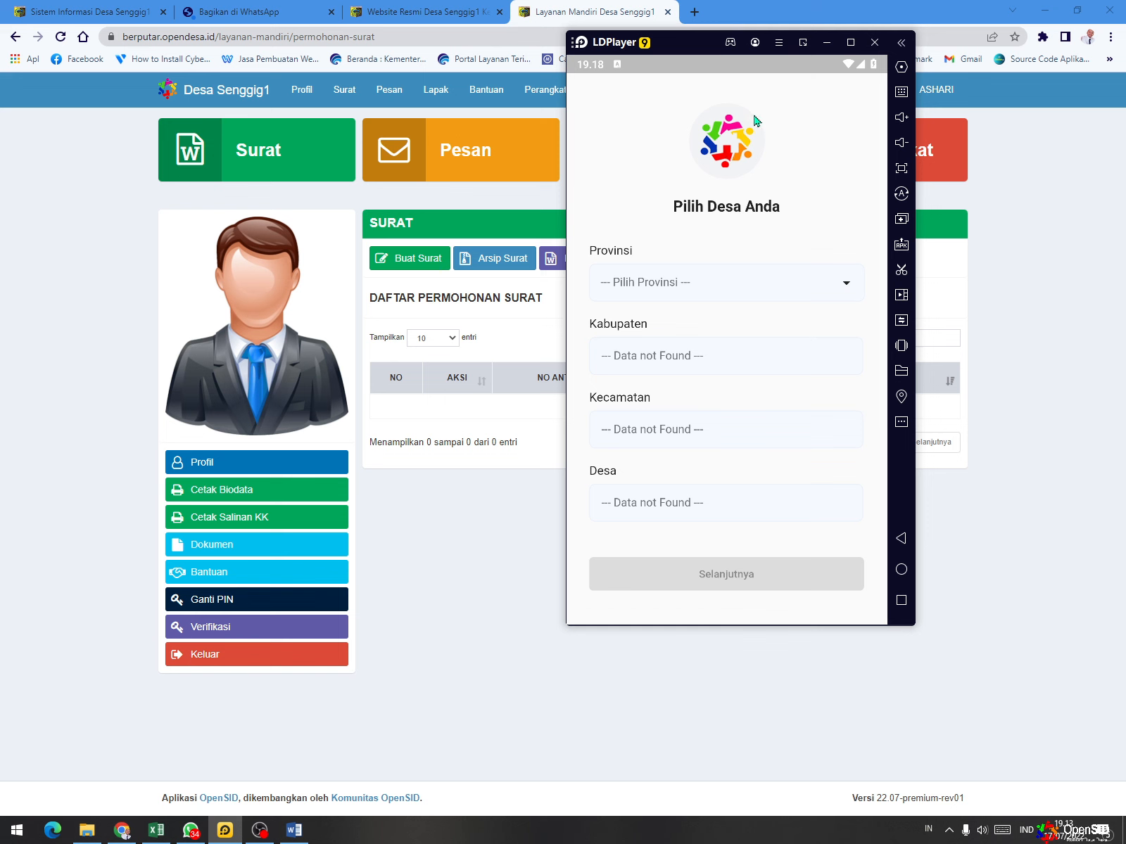
{"action": "left_click", "coordinate": [901, 540]}
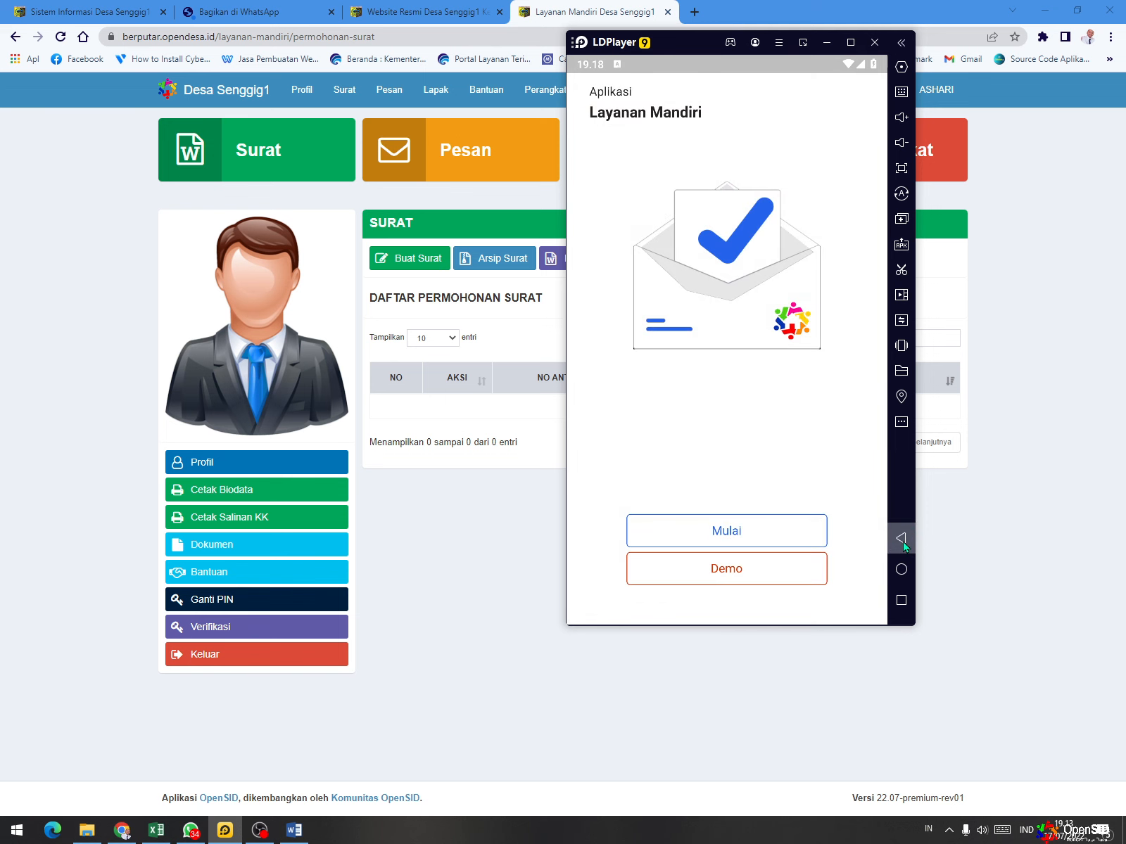
{"action": "left_click", "coordinate": [903, 543]}
{"action": "left_click", "coordinate": [904, 543]}
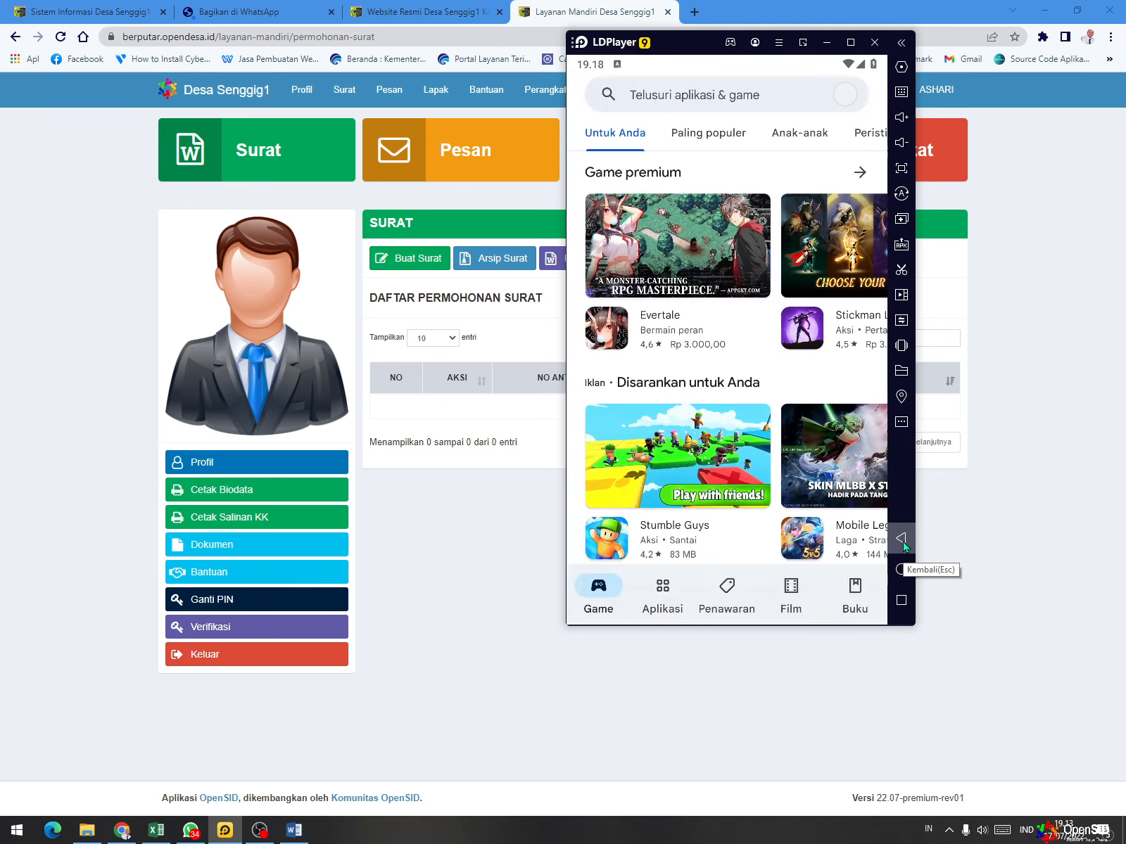
{"action": "left_click", "coordinate": [901, 600]}
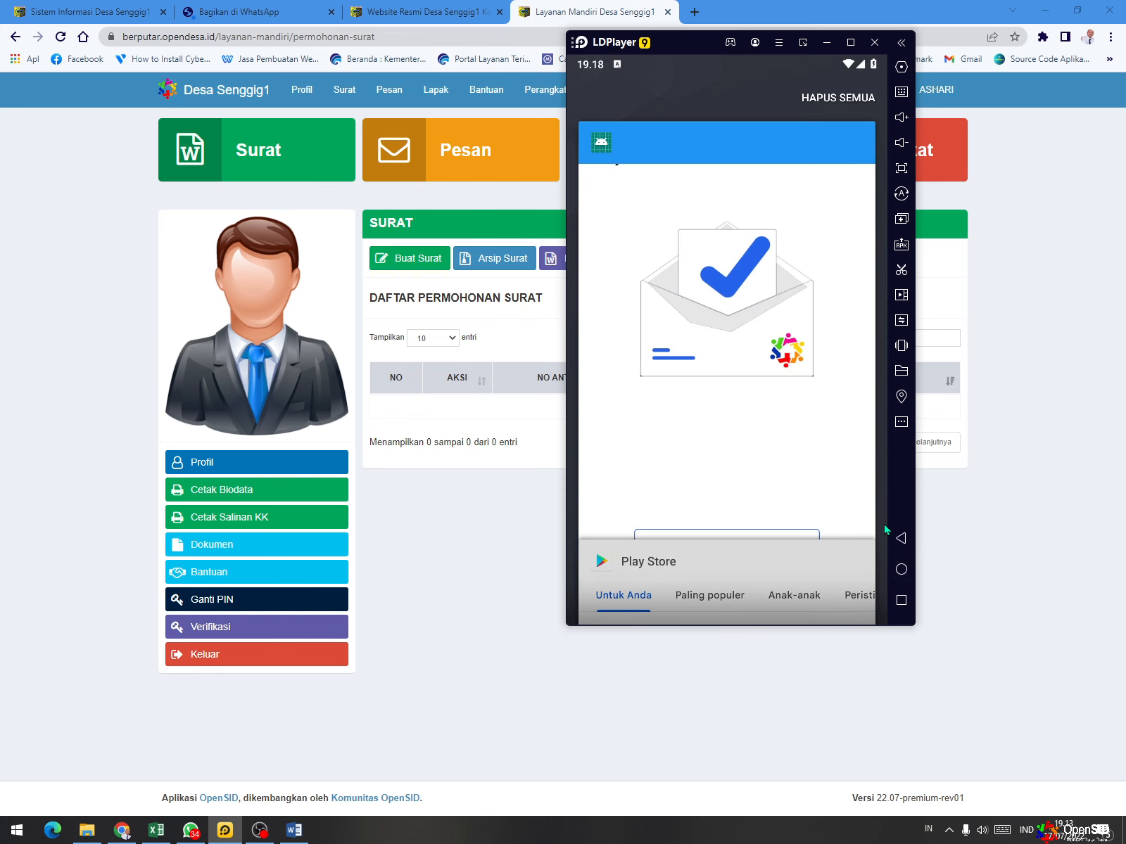
{"action": "left_click", "coordinate": [901, 570]}
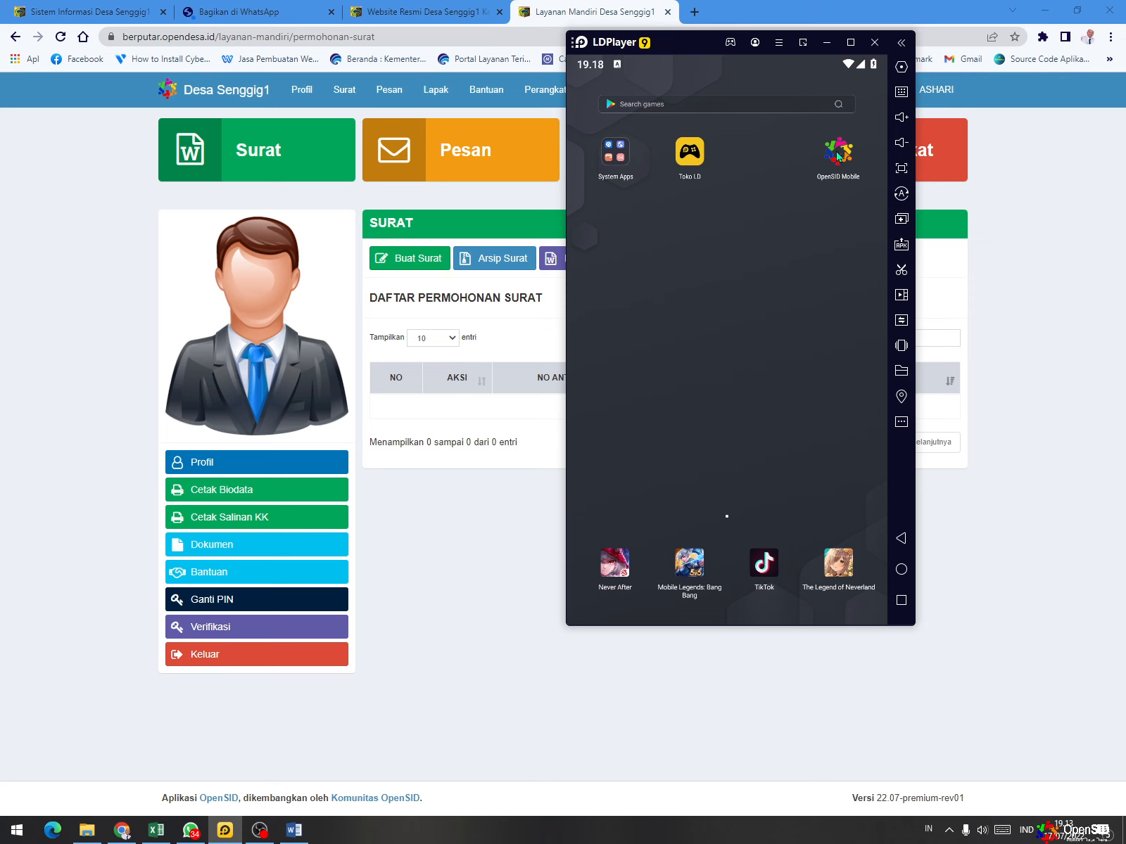
{"action": "left_click", "coordinate": [839, 157]}
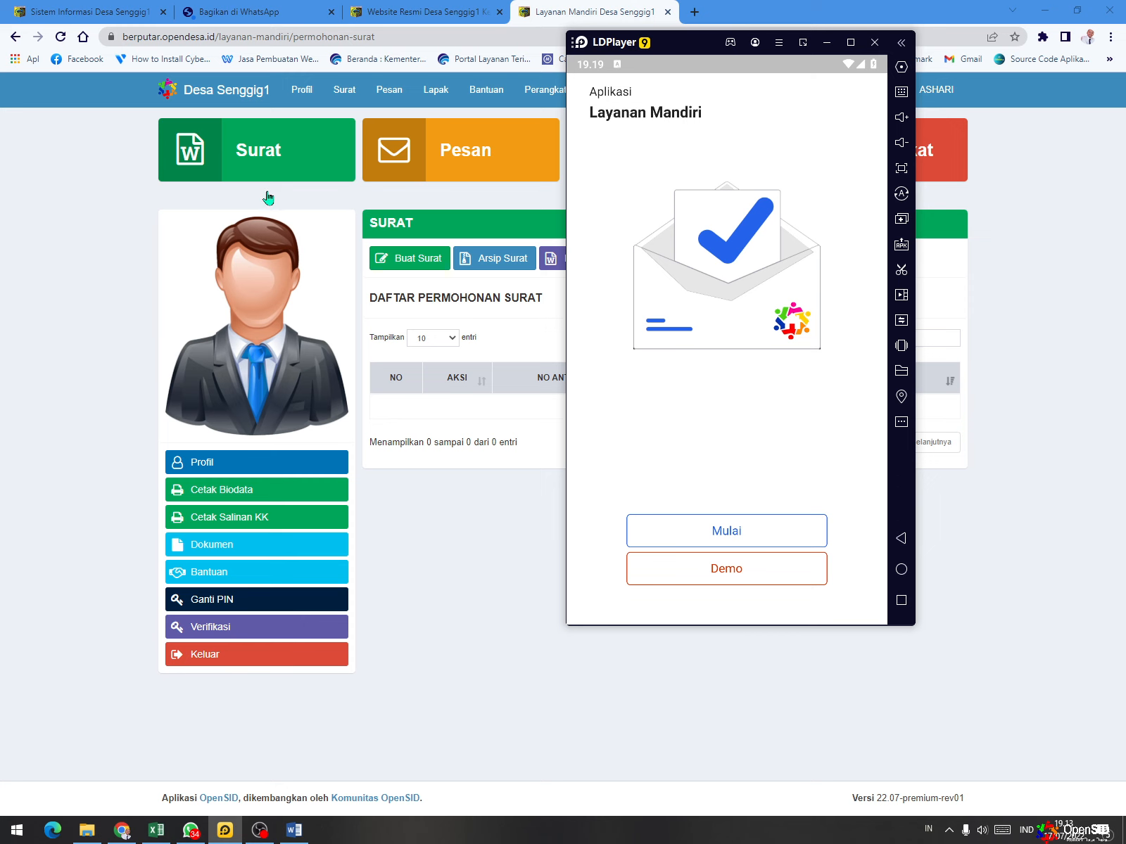
- Start the village selection in OpenSID Mobile with Jawa Timur as Provinsi and MOJOKERTO as Kabupaten
{"action": "left_click", "coordinate": [765, 539]}
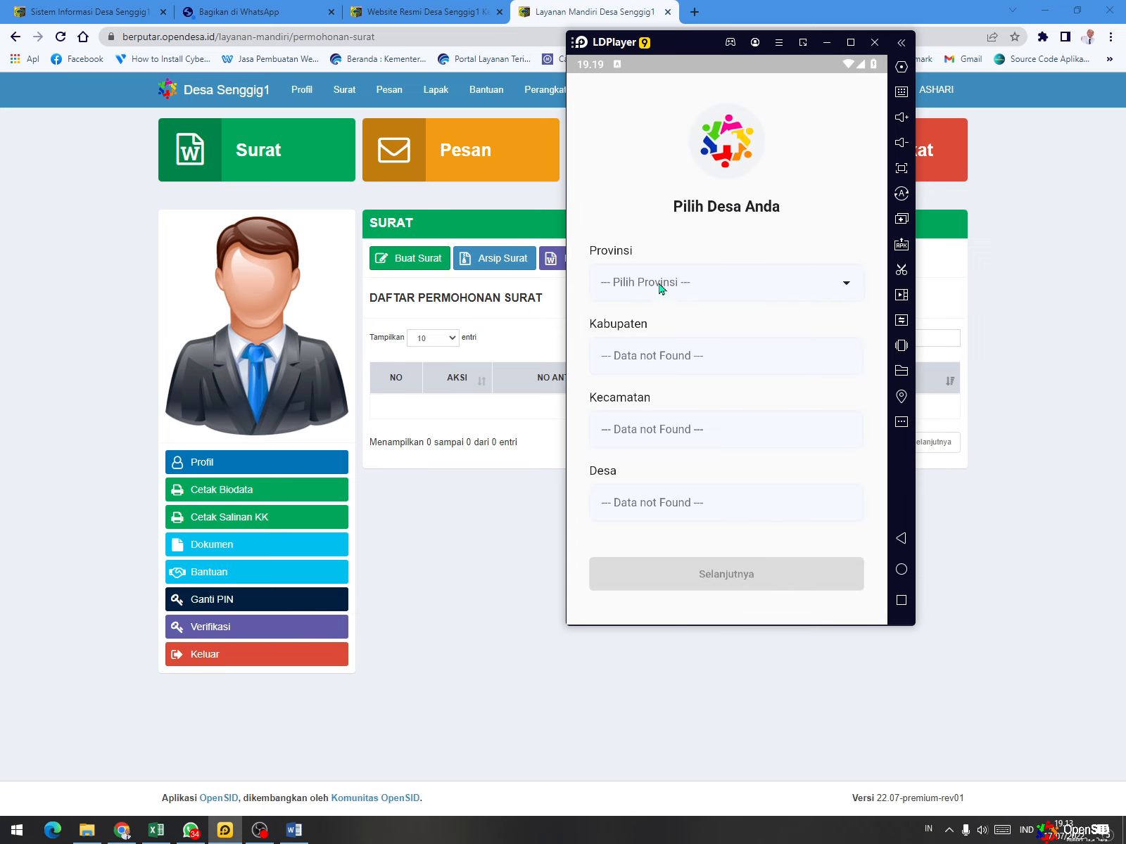
{"action": "left_click", "coordinate": [661, 286]}
{"action": "scroll", "coordinate": [669, 293], "scroll_direction": "down", "scroll_amount": 5}
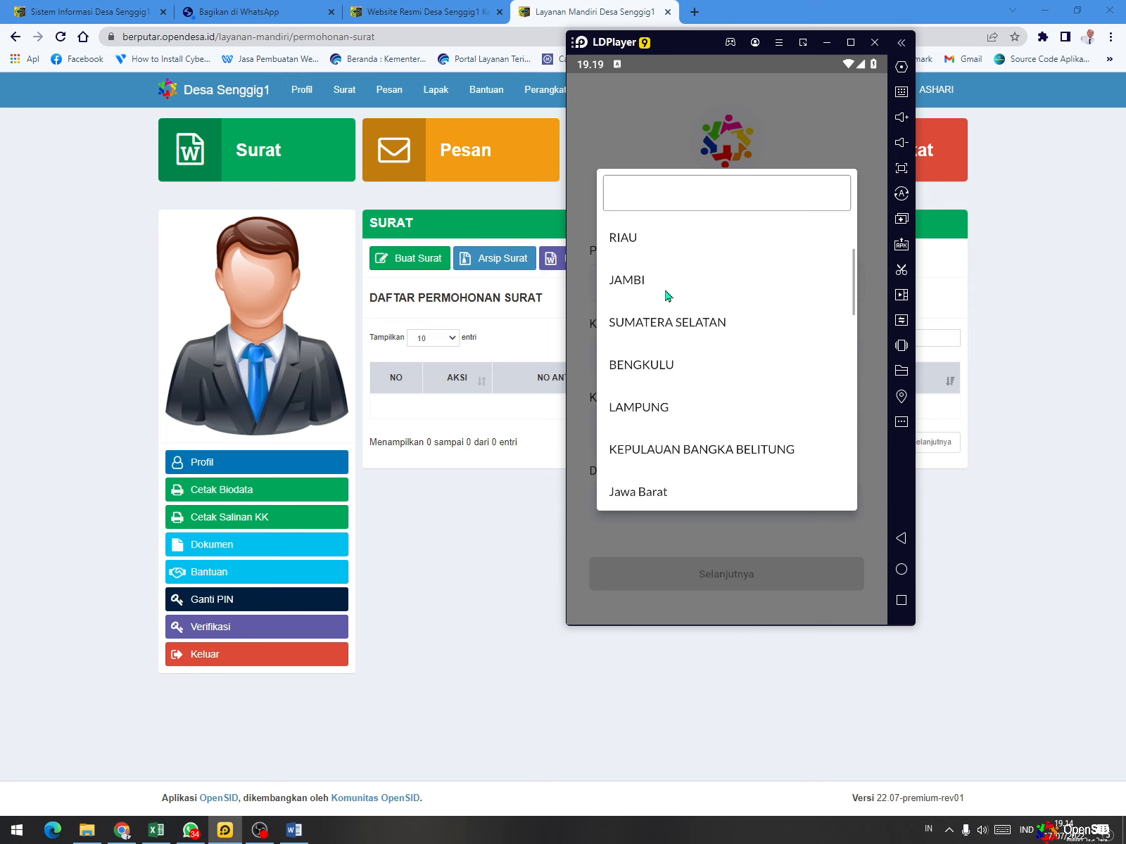
{"action": "left_click", "coordinate": [674, 471]}
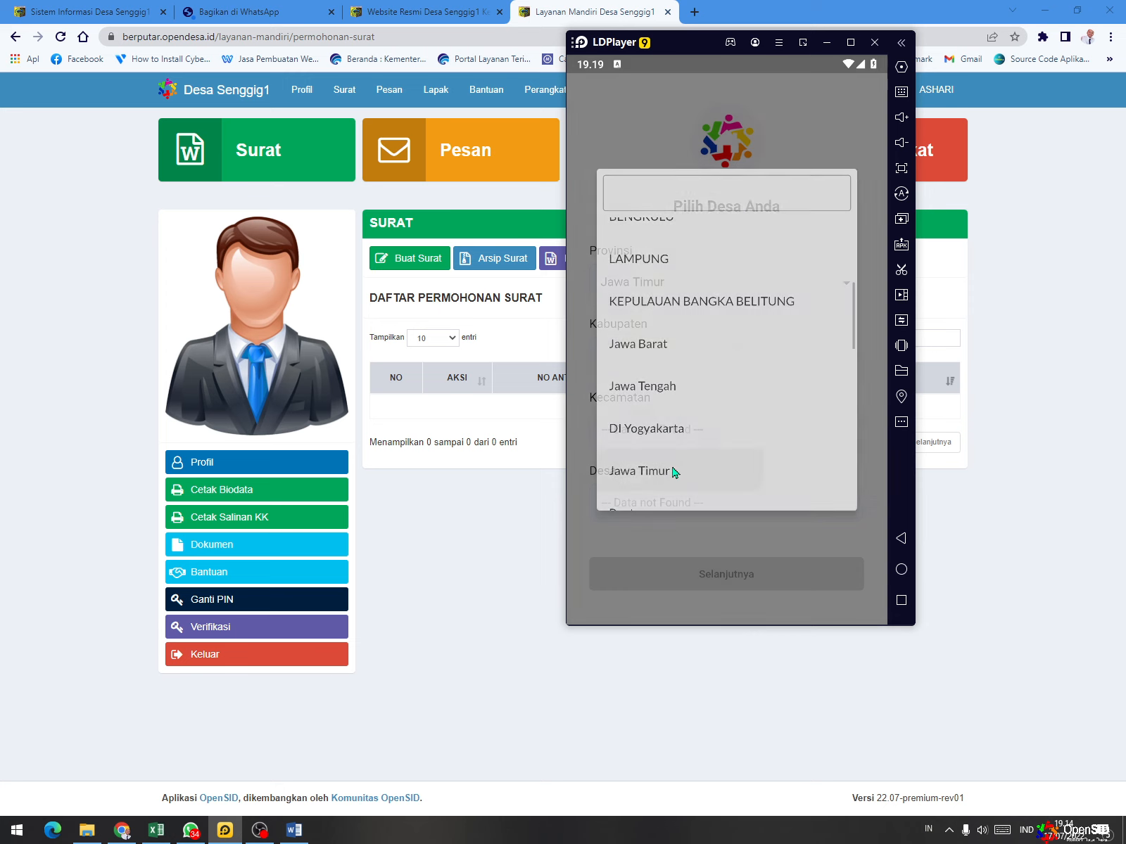
{"action": "left_click", "coordinate": [661, 357]}
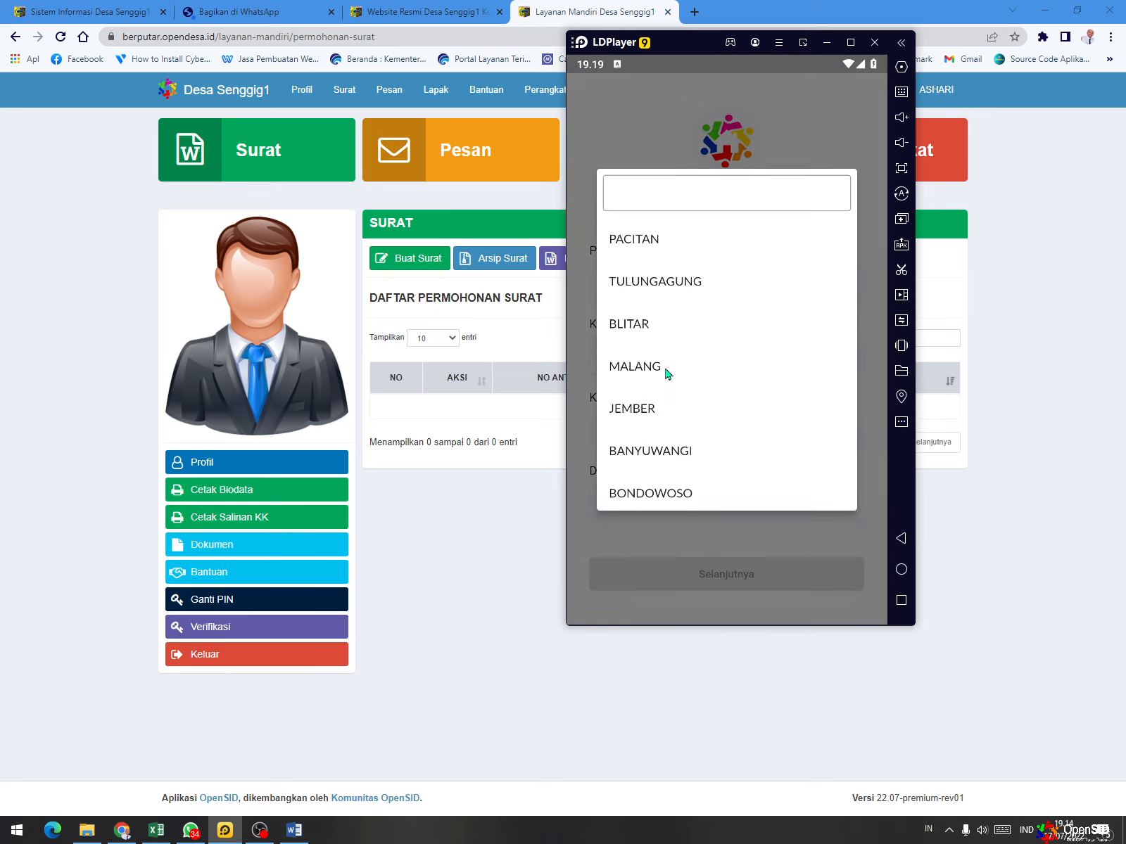
{"action": "scroll", "coordinate": [666, 372], "scroll_direction": "down", "scroll_amount": 5}
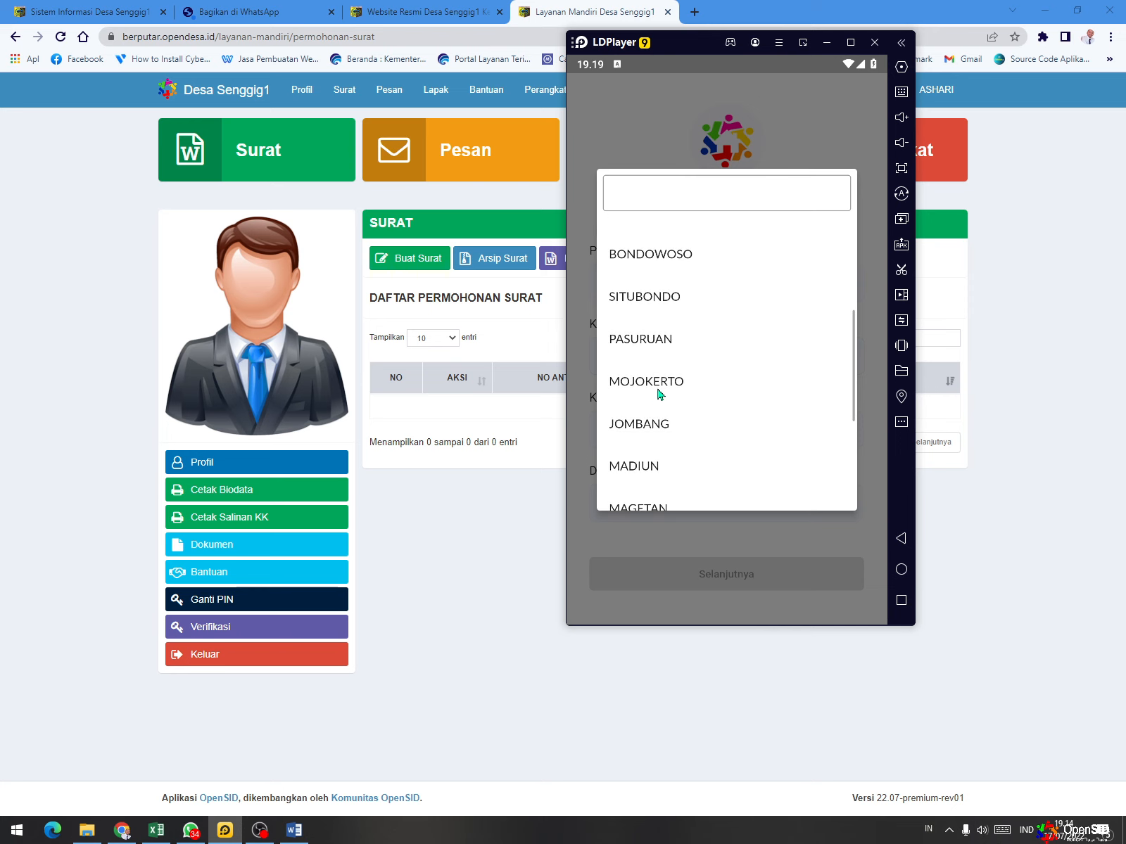
{"action": "left_click", "coordinate": [663, 380]}
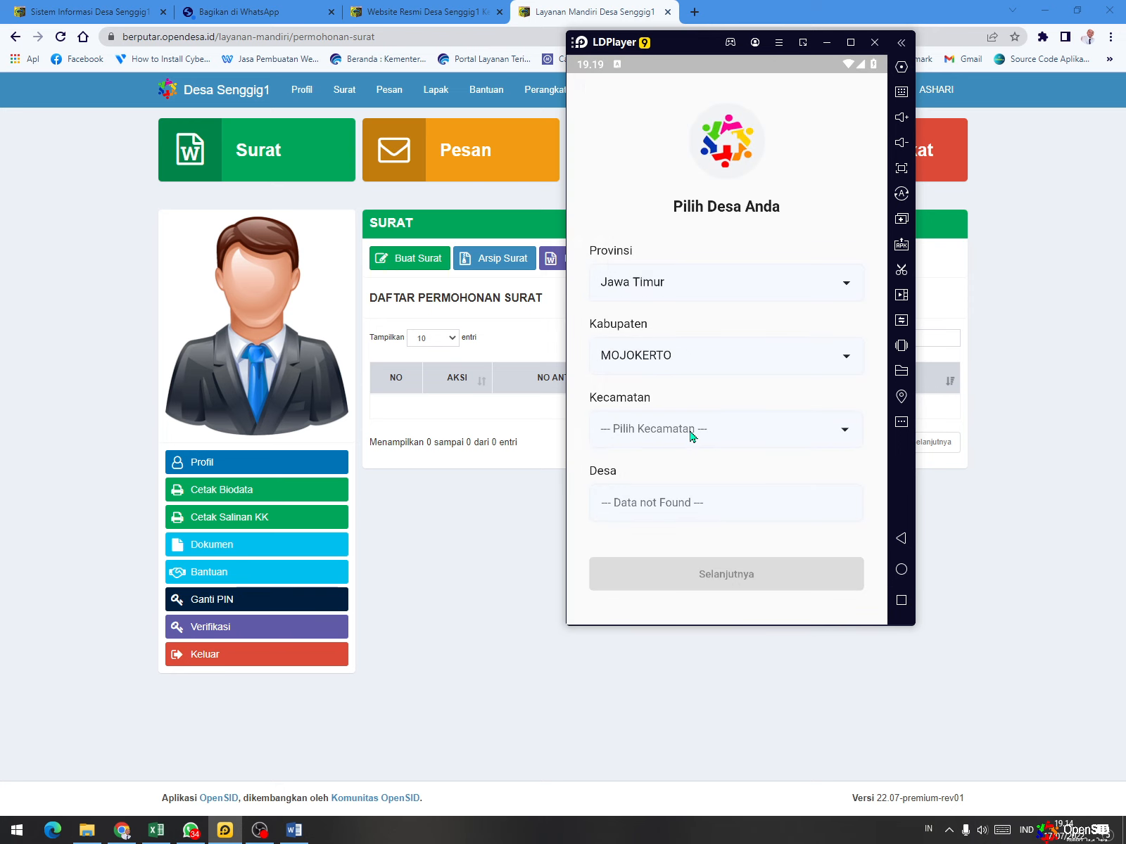
- Choose Trowulan as both Kecamatan and Desa, and continue to that village's login page
{"action": "left_click", "coordinate": [690, 433]}
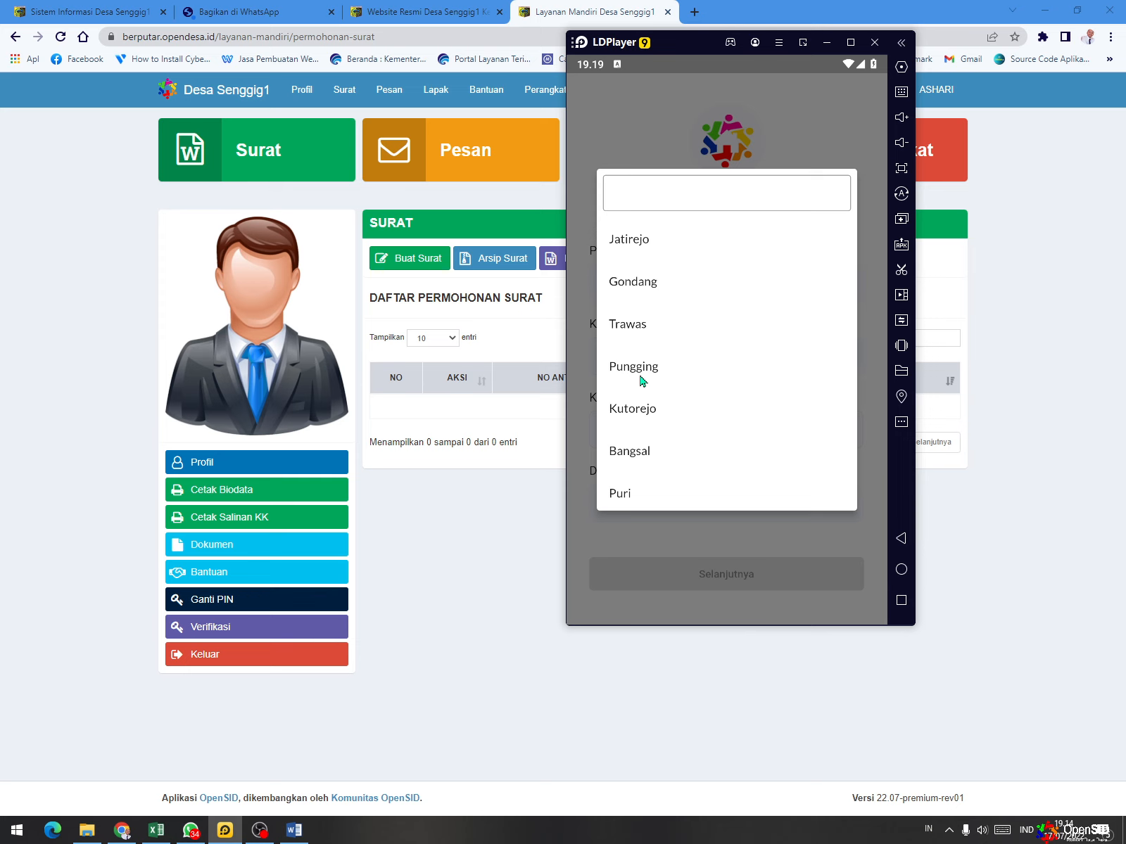
{"action": "scroll", "coordinate": [643, 382], "scroll_direction": "down", "scroll_amount": 3}
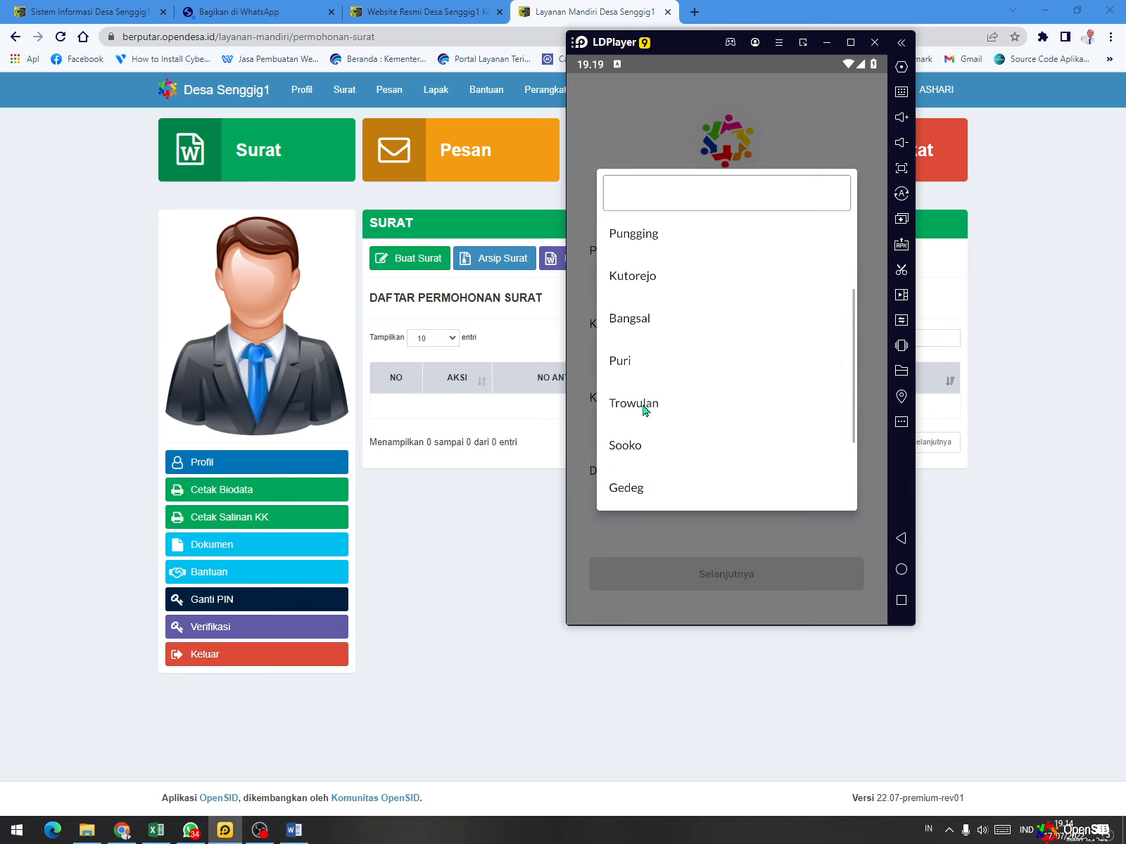
{"action": "left_click", "coordinate": [643, 405]}
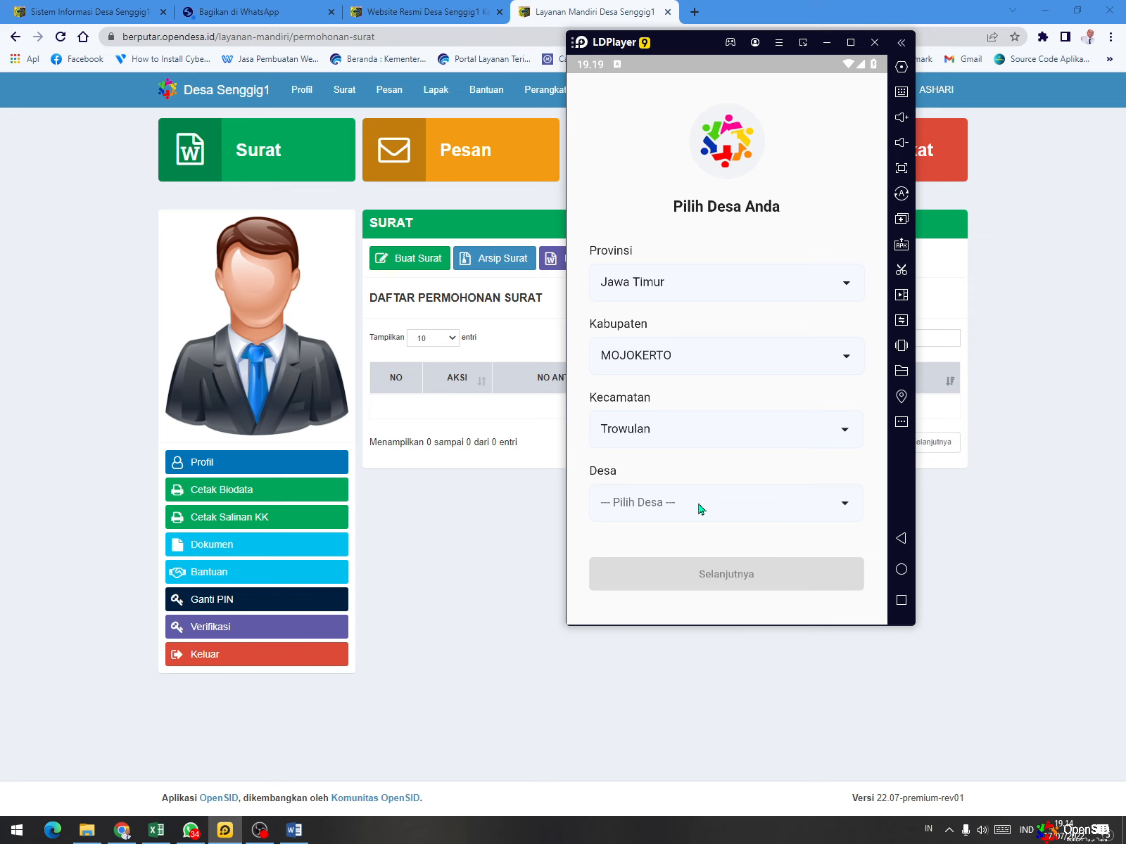
{"action": "left_click", "coordinate": [699, 508]}
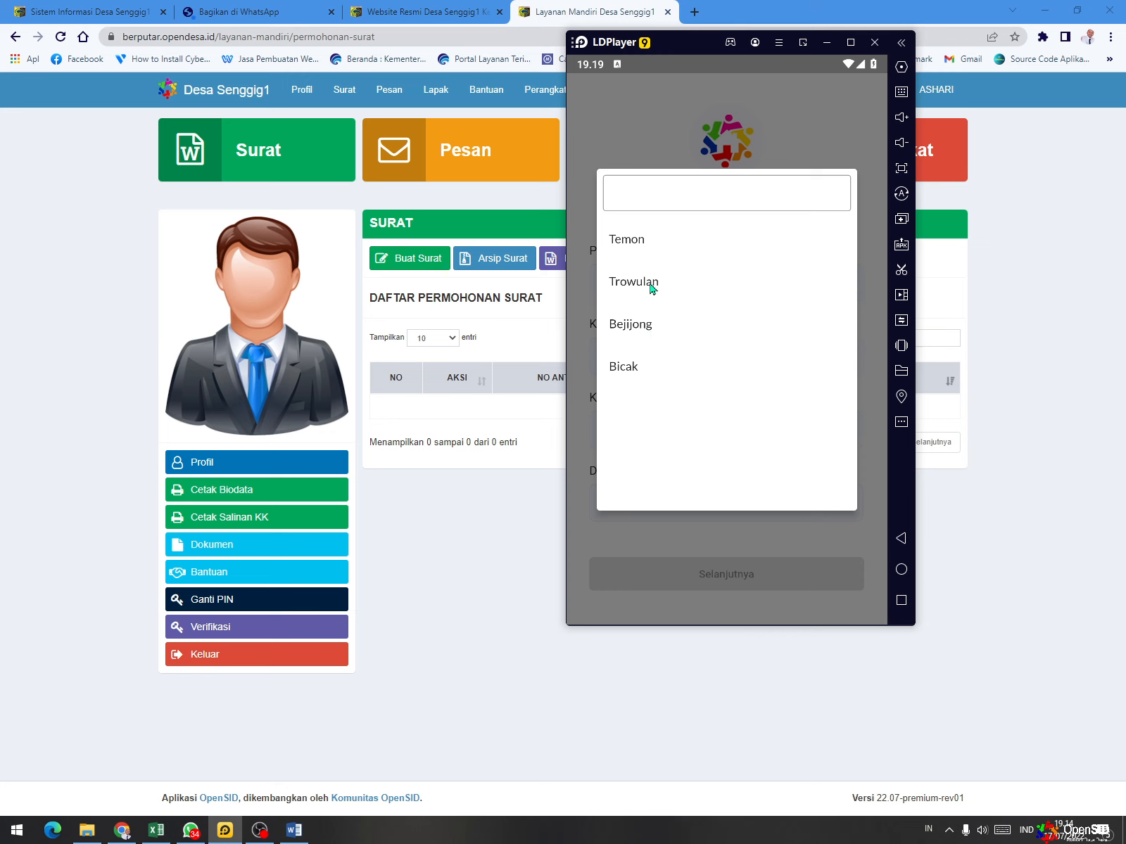
{"action": "left_click", "coordinate": [652, 286]}
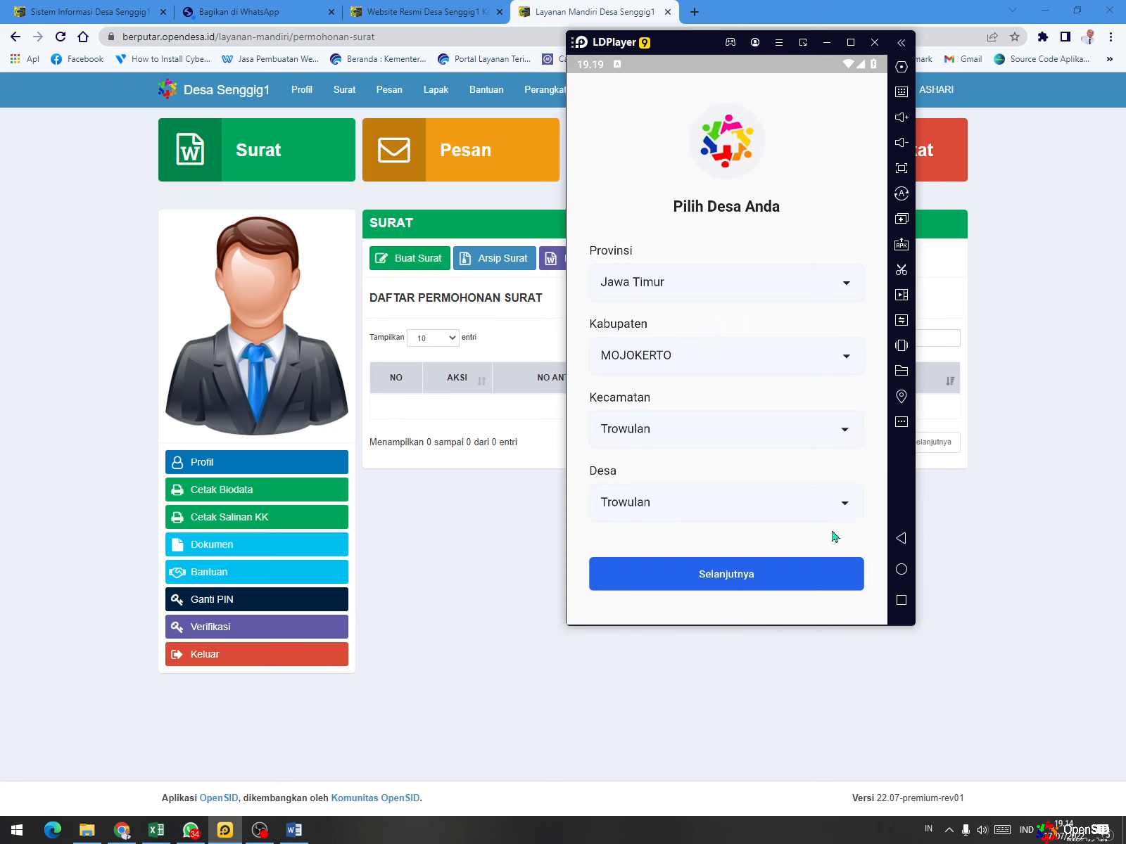
{"action": "left_click", "coordinate": [779, 578]}
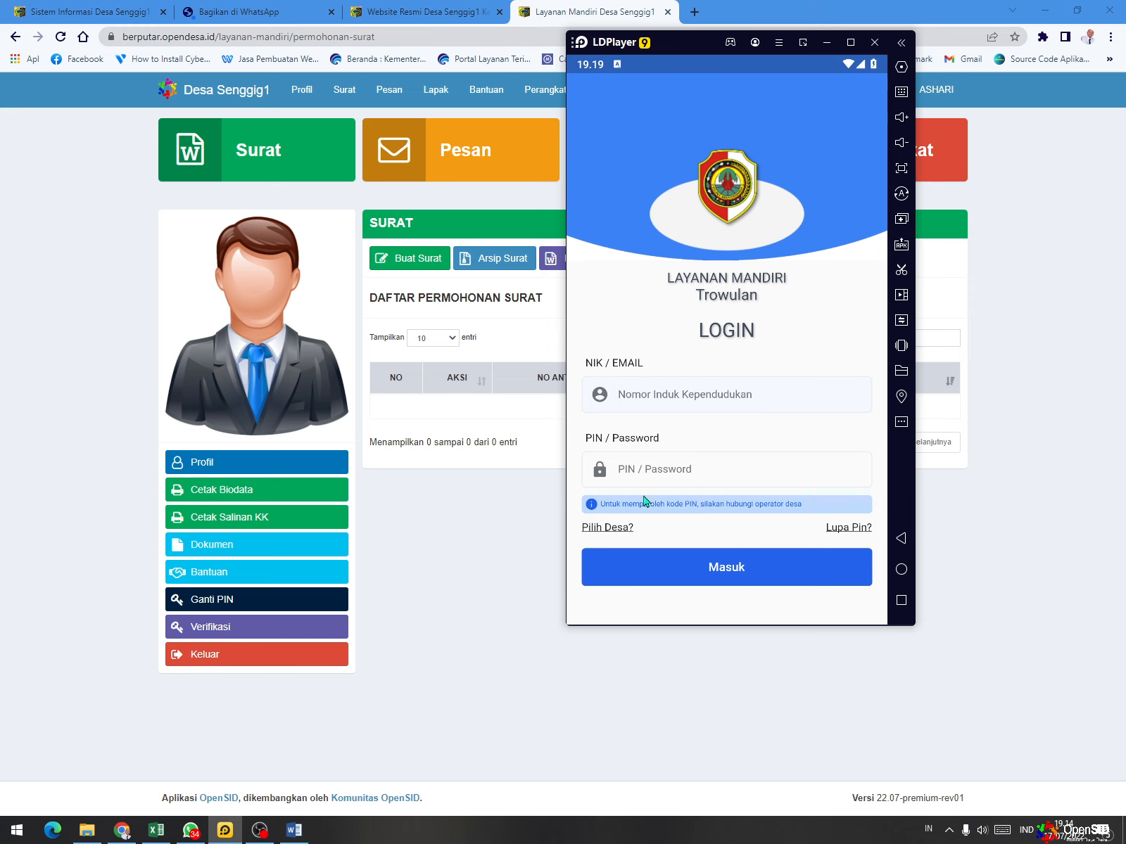
- Return from the Trowulan login to the app's start page and open the Demo login for Senggig1
{"action": "left_click", "coordinate": [609, 528]}
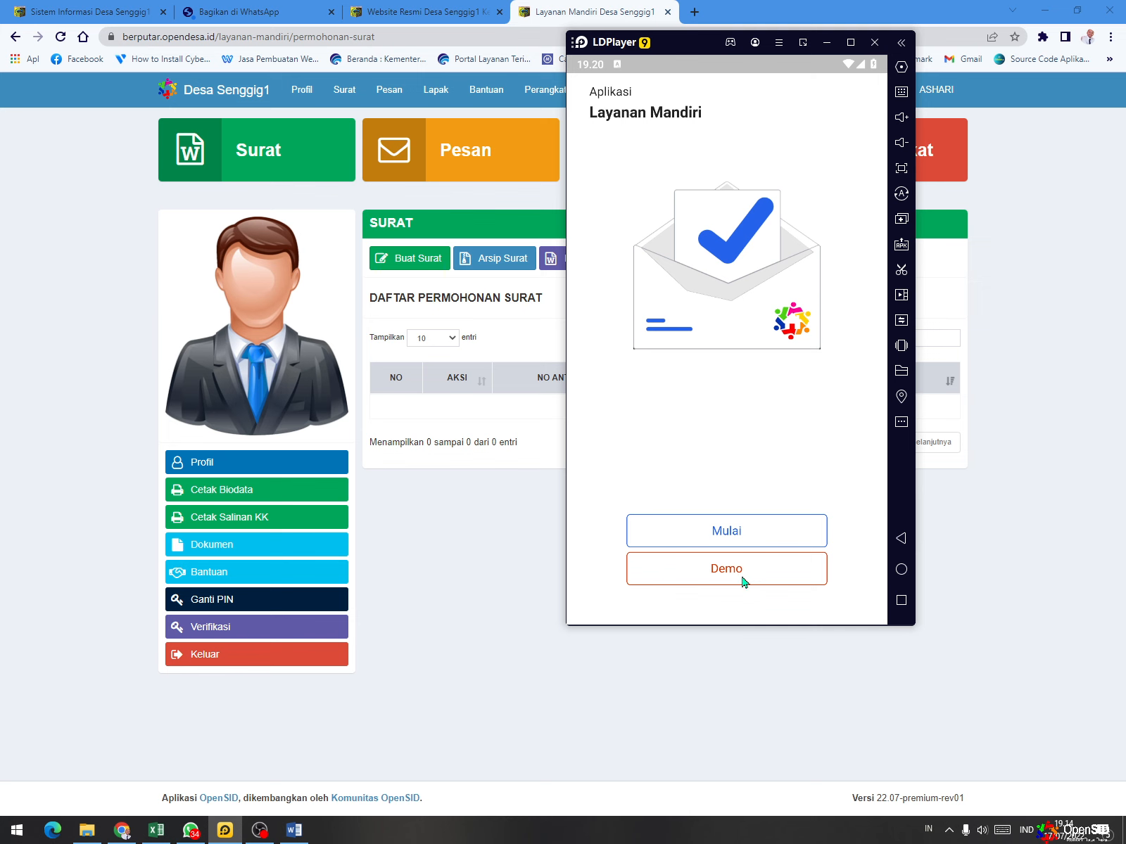
{"action": "left_click", "coordinate": [743, 582]}
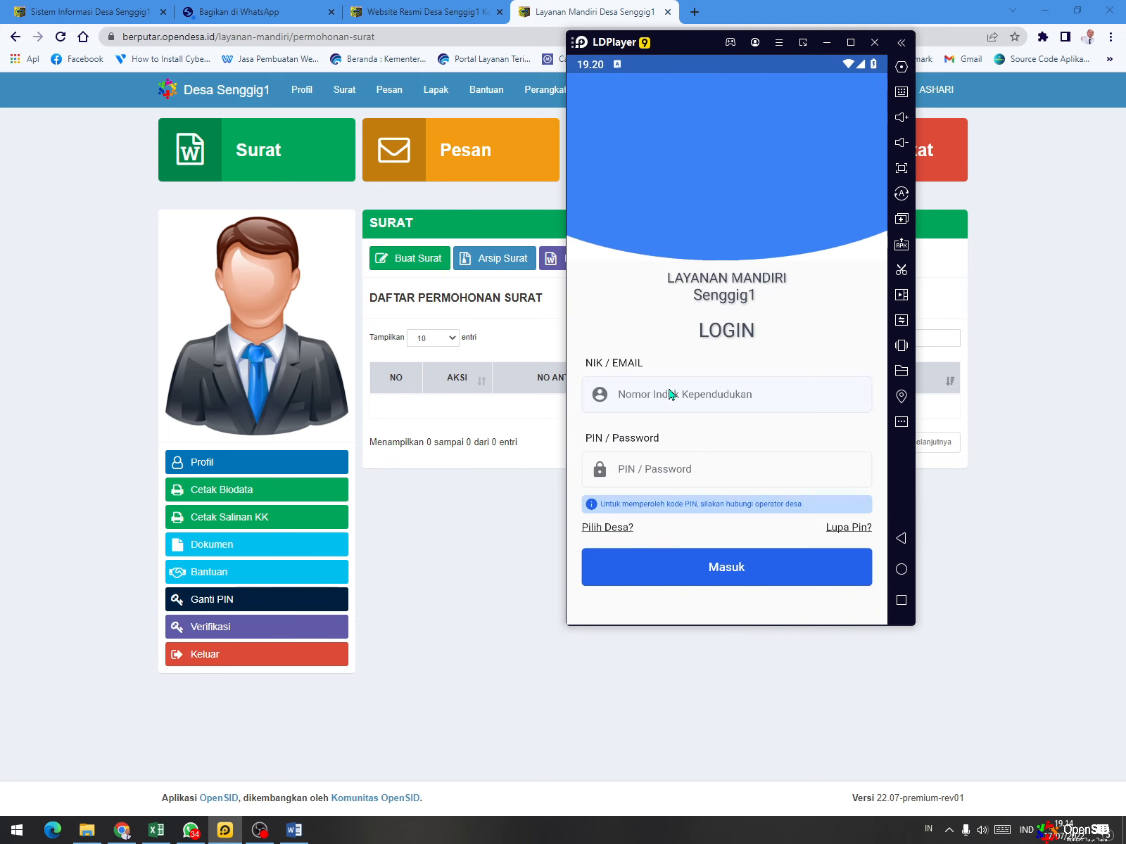
- Copy the resident's NIK from the web profile into the mobile app's login form and enter the resident's PIN
{"action": "left_click", "coordinate": [662, 397]}
{"action": "left_click", "coordinate": [470, 315]}
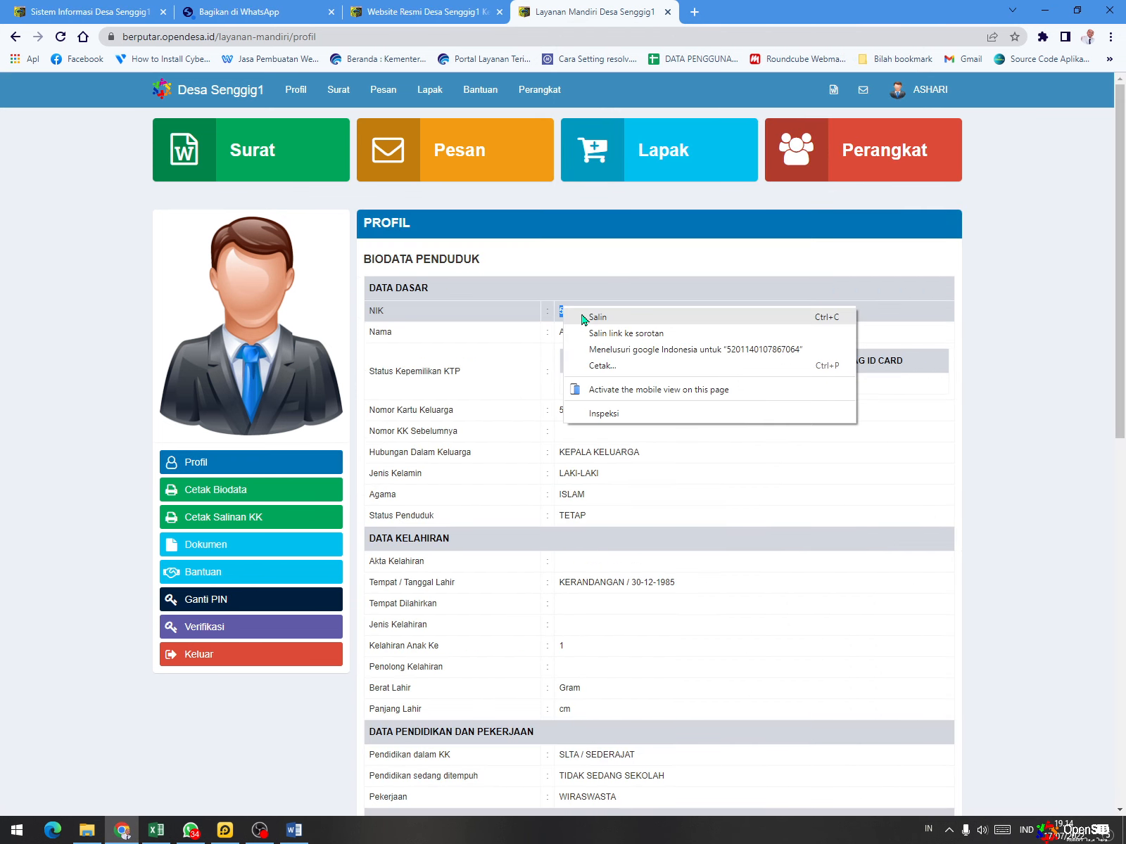
{"action": "left_click", "coordinate": [585, 319]}
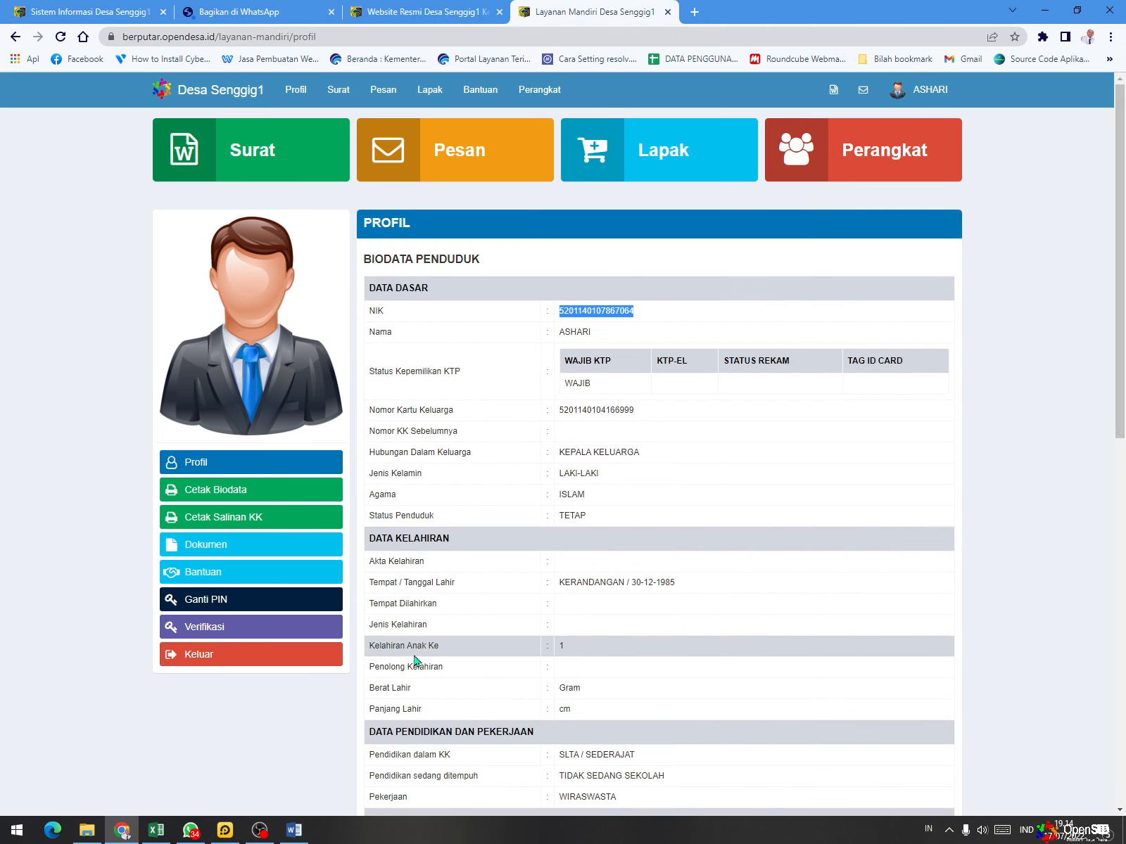
{"action": "left_click", "coordinate": [225, 831]}
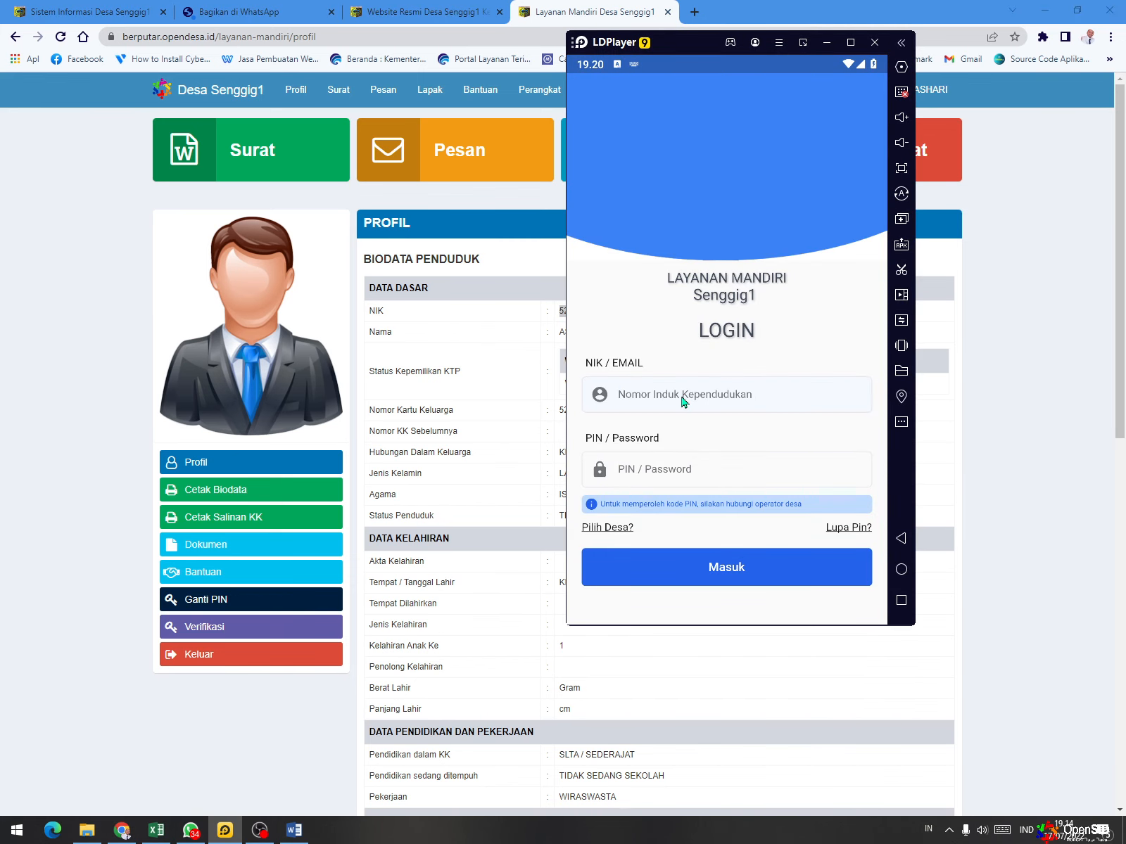
{"action": "key", "text": "ctrl+v"}
{"action": "type", "text": "11"}
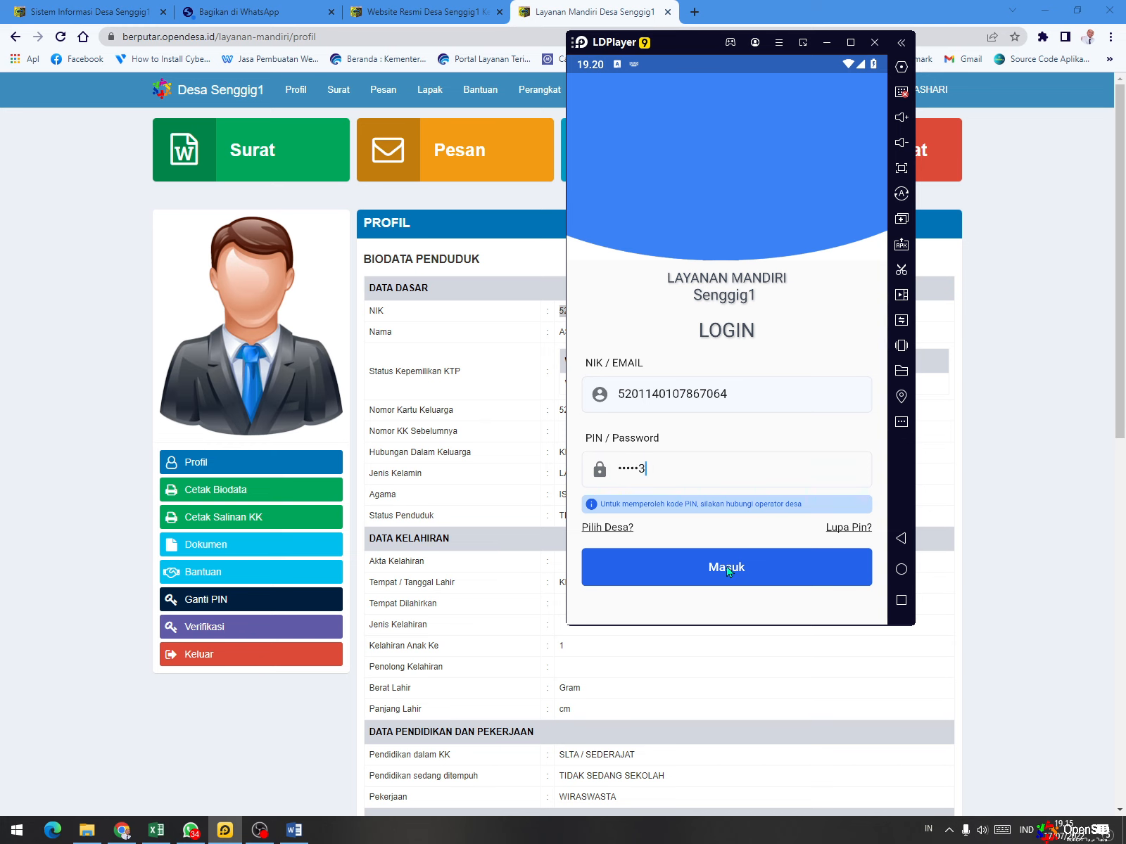
- Log in to the Senggig1 mobile app with the entered credentials and look through the services on its home page
{"action": "left_click", "coordinate": [728, 569]}
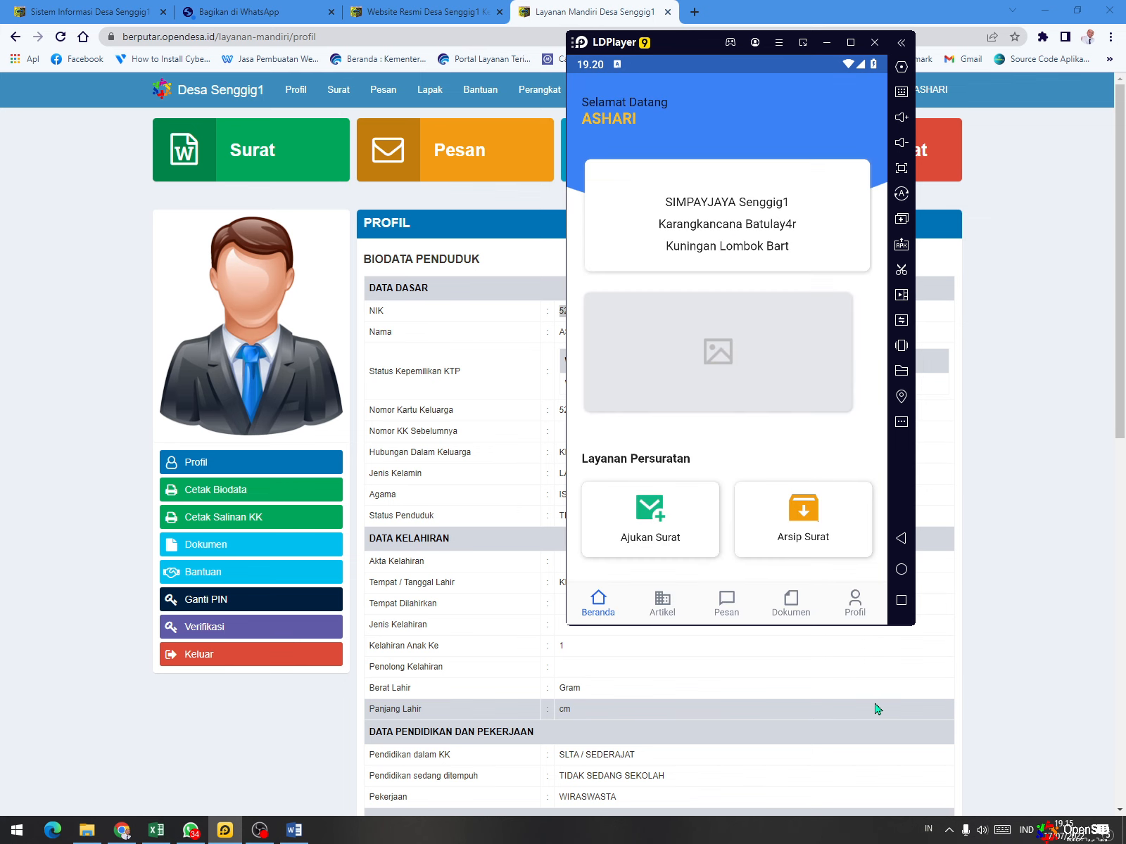
{"action": "scroll", "coordinate": [822, 277], "scroll_direction": "down", "scroll_amount": 3}
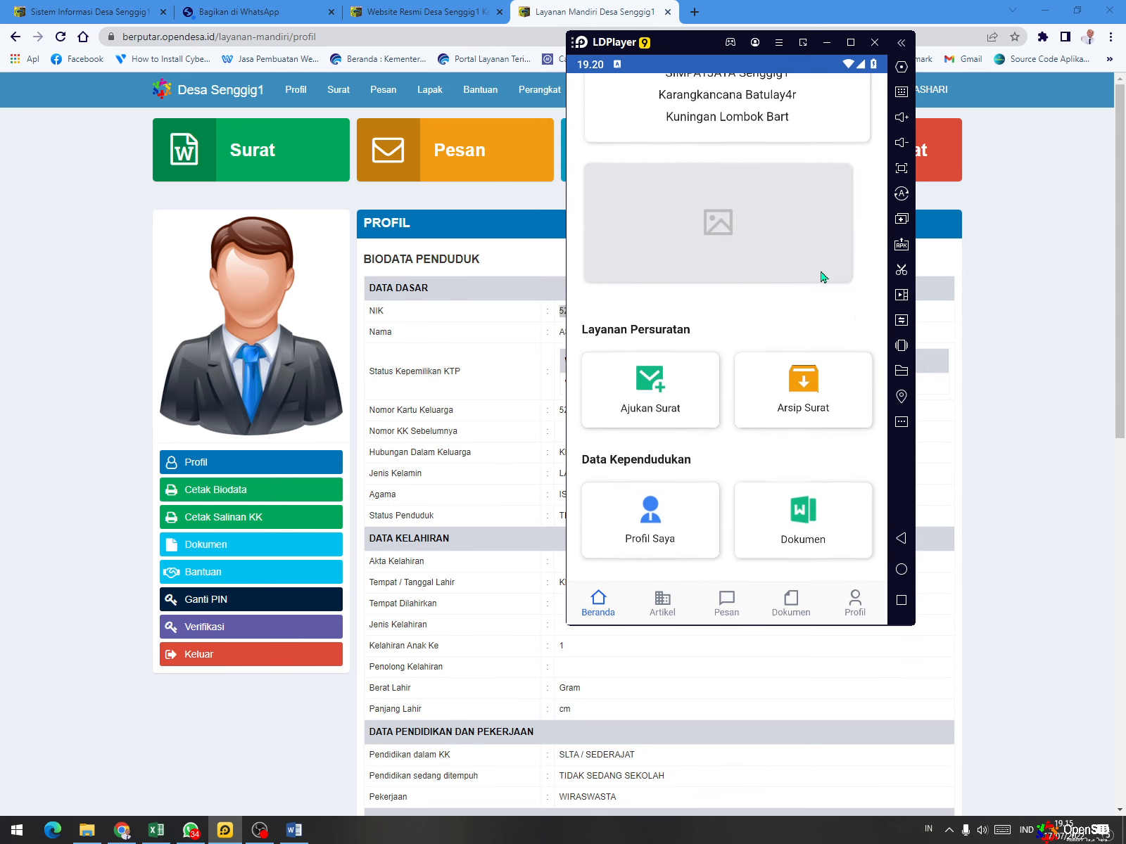
{"action": "scroll", "coordinate": [821, 277], "scroll_direction": "down", "scroll_amount": 4}
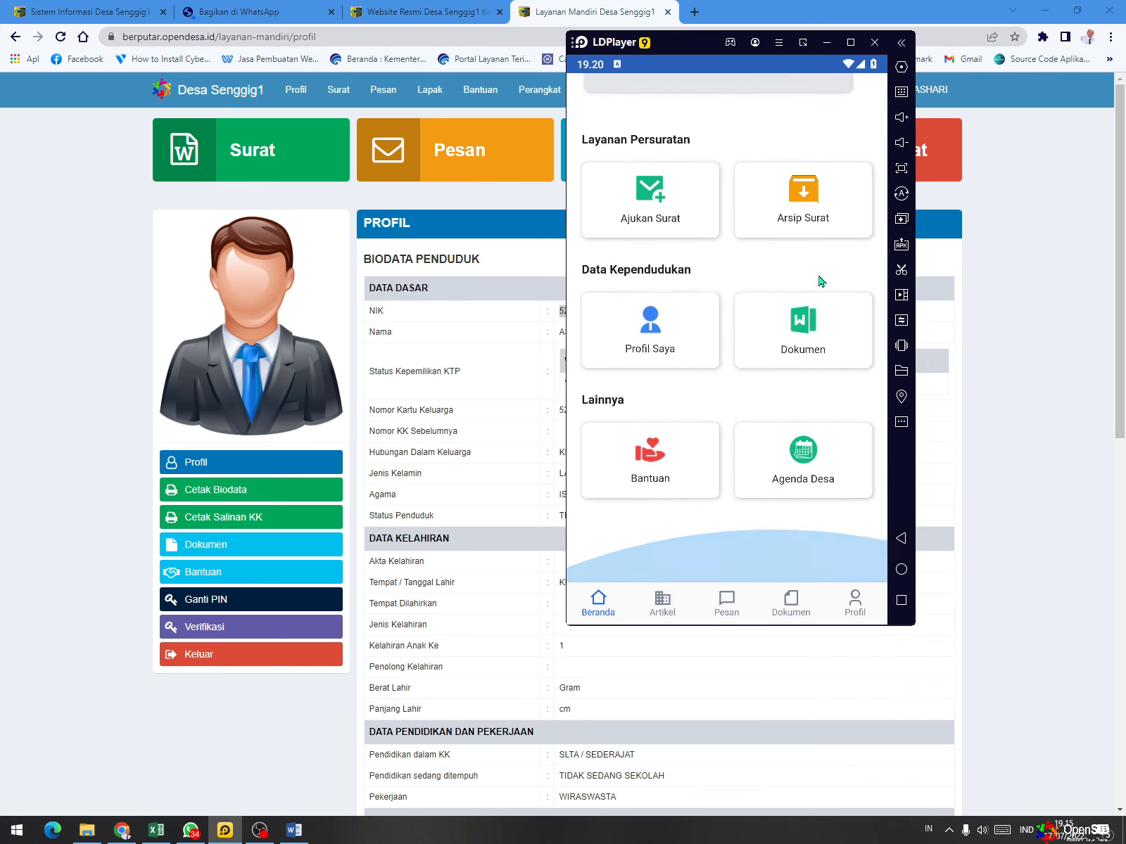
{"action": "scroll", "coordinate": [819, 280], "scroll_direction": "up", "scroll_amount": 7}
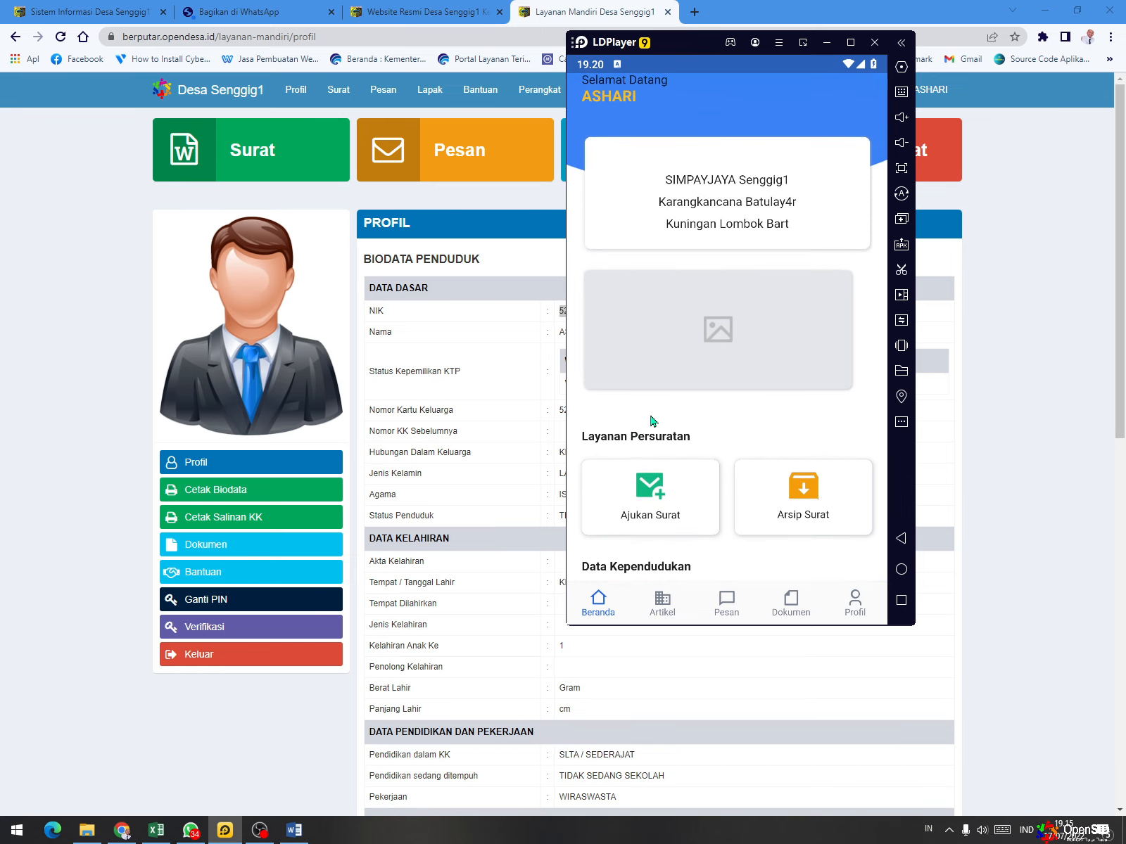
{"action": "scroll", "coordinate": [656, 415], "scroll_direction": "up", "scroll_amount": 1}
{"action": "scroll", "coordinate": [658, 409], "scroll_direction": "down", "scroll_amount": 1}
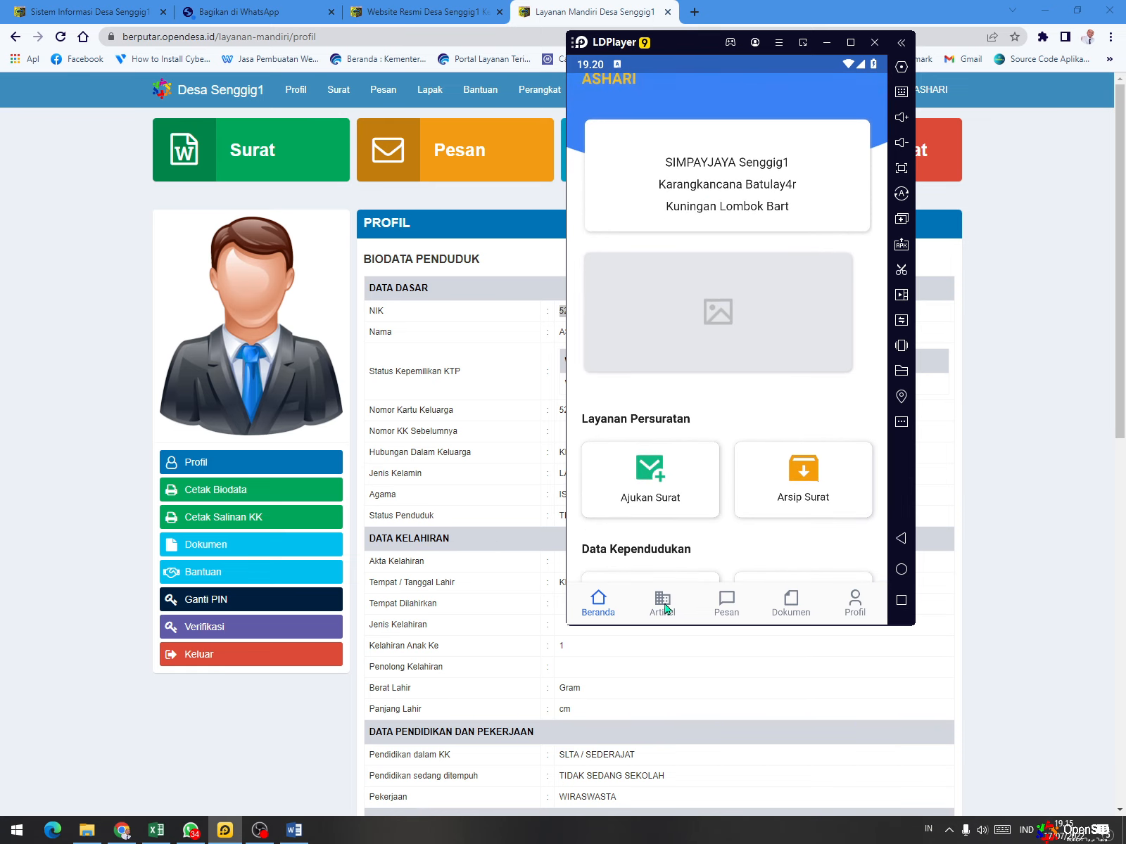
- View the mobile app's Artikel, Pesan, Dokumen and Profil pages one after another
{"action": "left_click", "coordinate": [666, 608]}
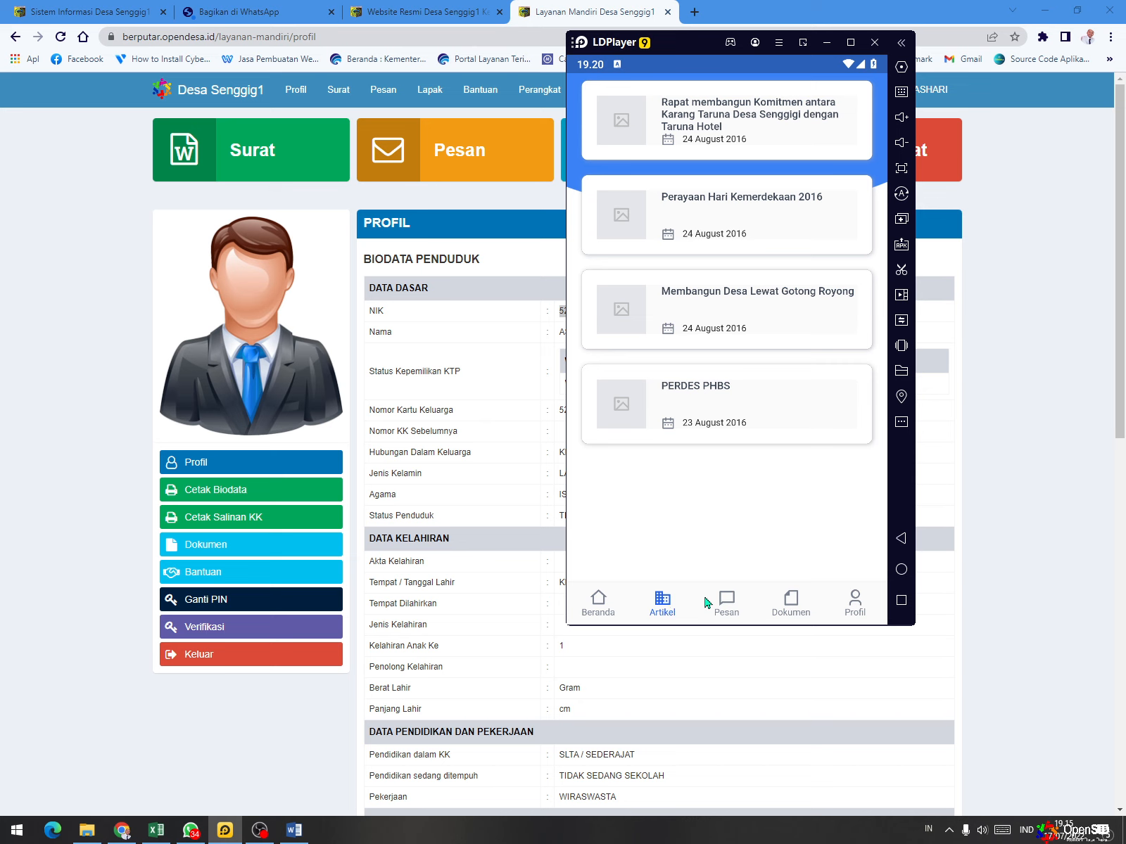
{"action": "left_click", "coordinate": [731, 610]}
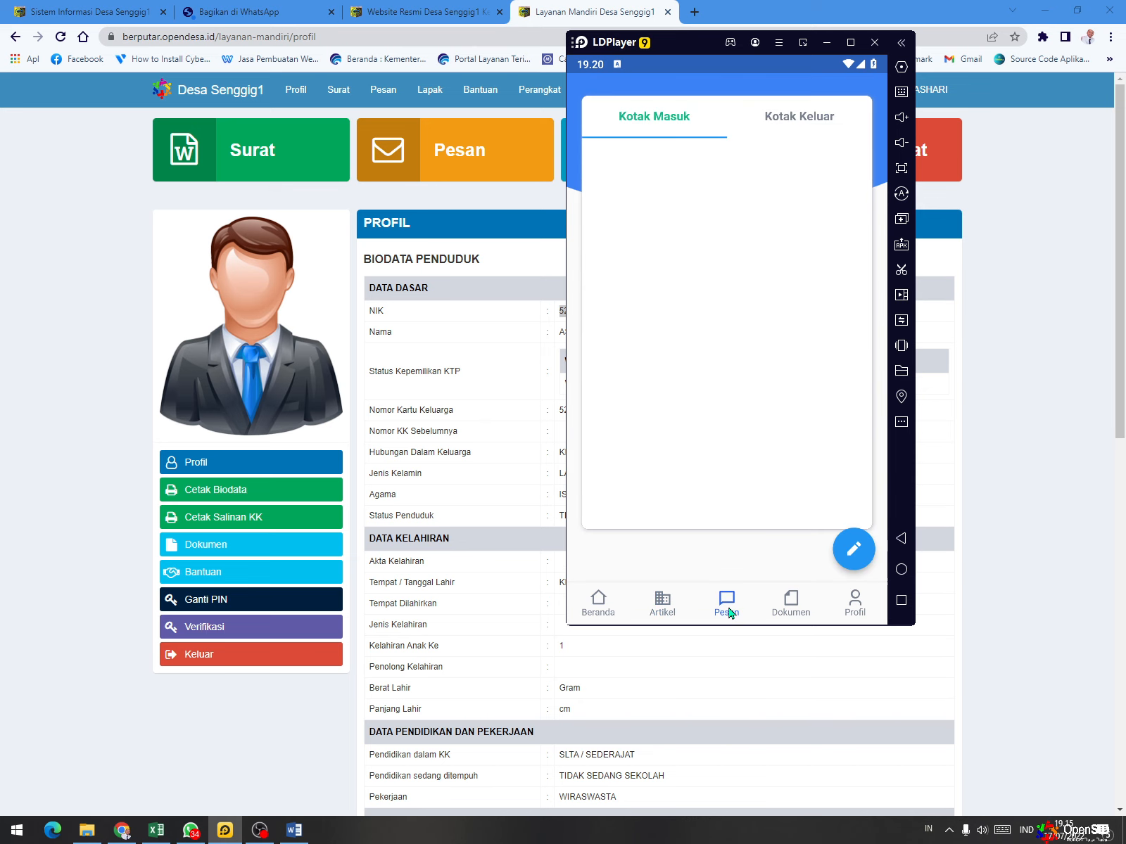
{"action": "left_click", "coordinate": [792, 605]}
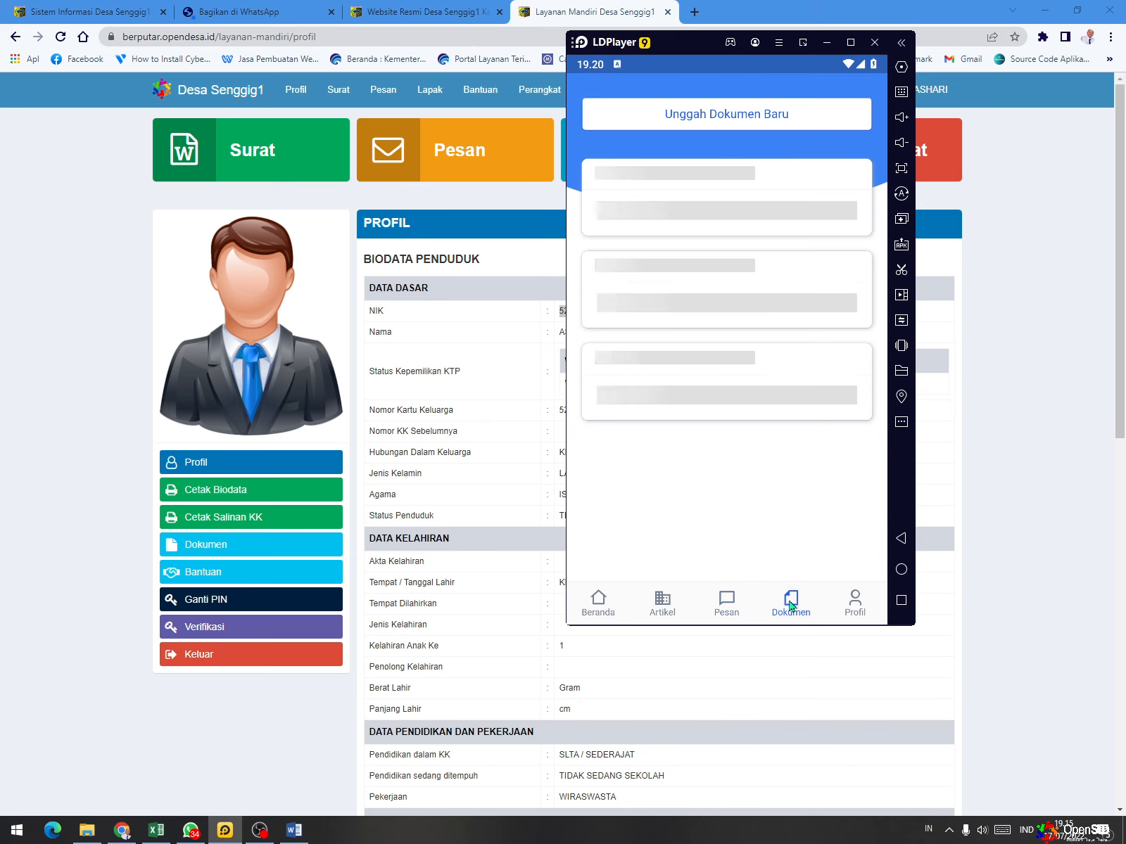
{"action": "left_click", "coordinate": [856, 611]}
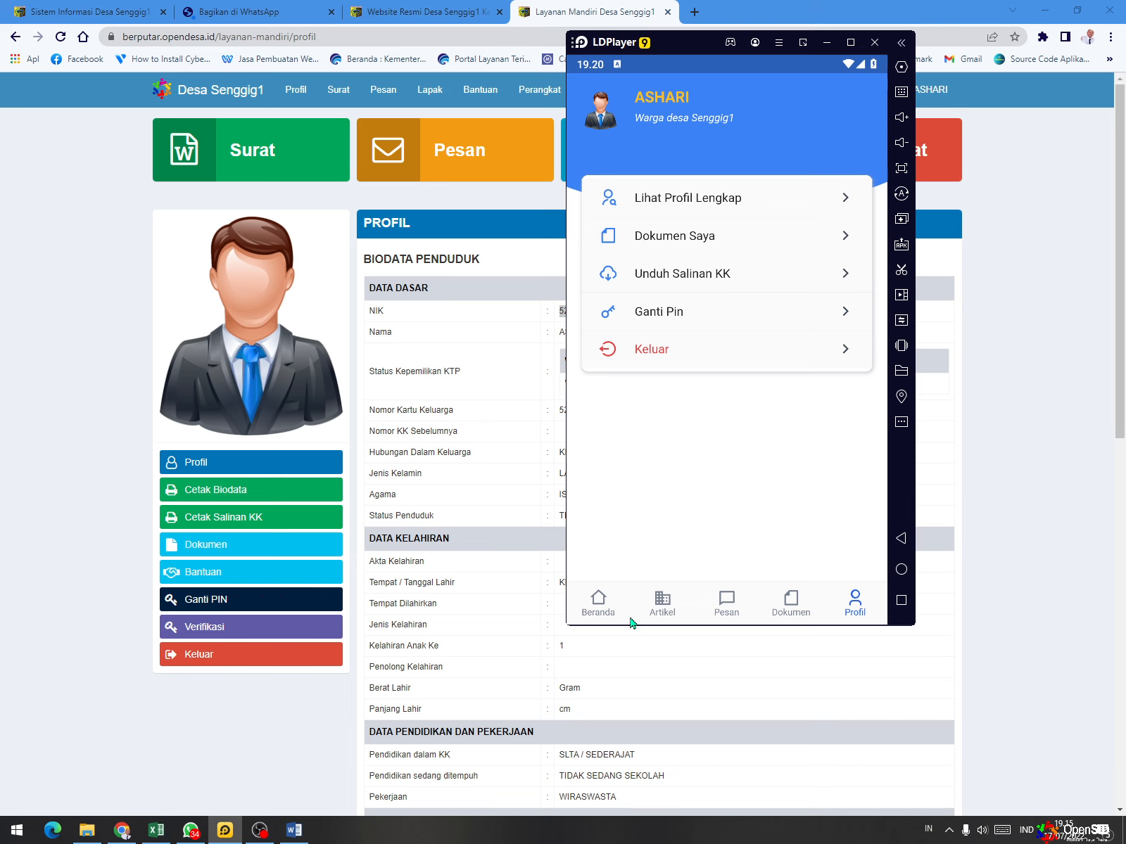
- Return to Beranda and start a new letter request through the Ajukan Surat service
{"action": "left_click", "coordinate": [609, 606]}
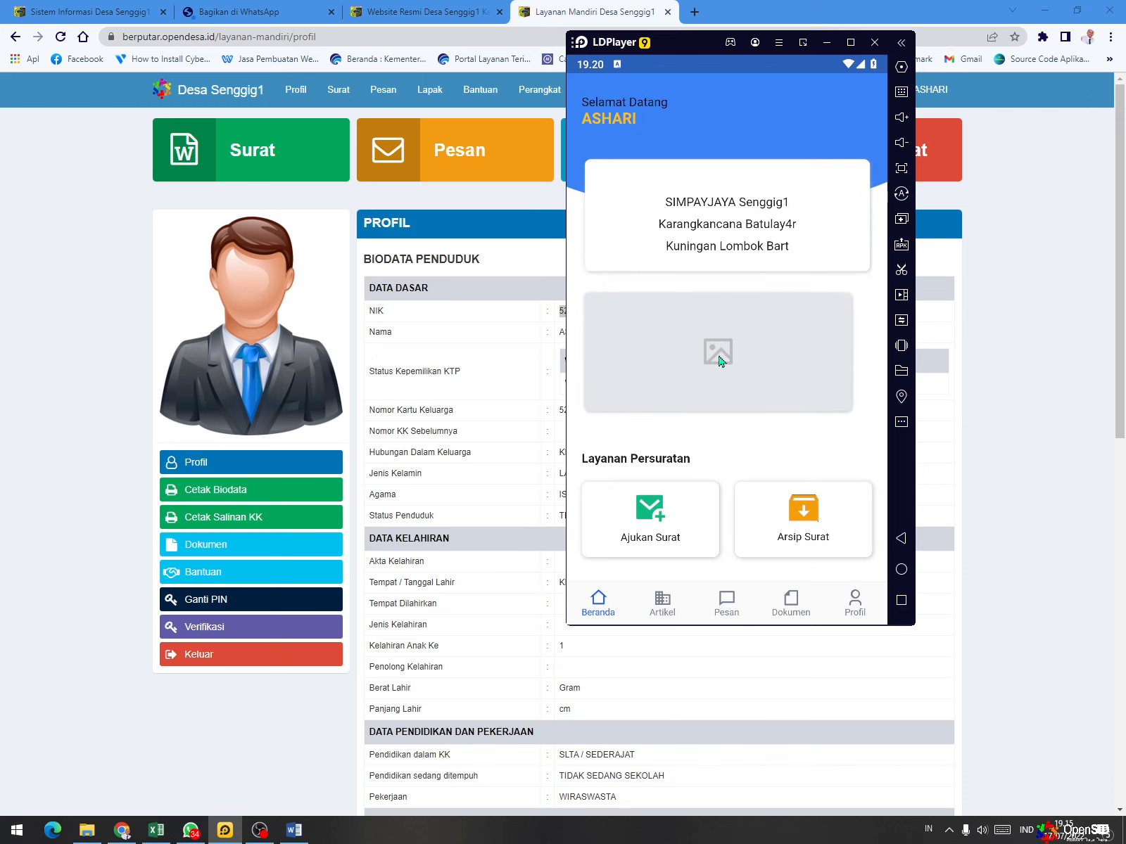
{"action": "scroll", "coordinate": [714, 345], "scroll_direction": "down", "scroll_amount": 2}
{"action": "scroll", "coordinate": [715, 346], "scroll_direction": "down", "scroll_amount": 2}
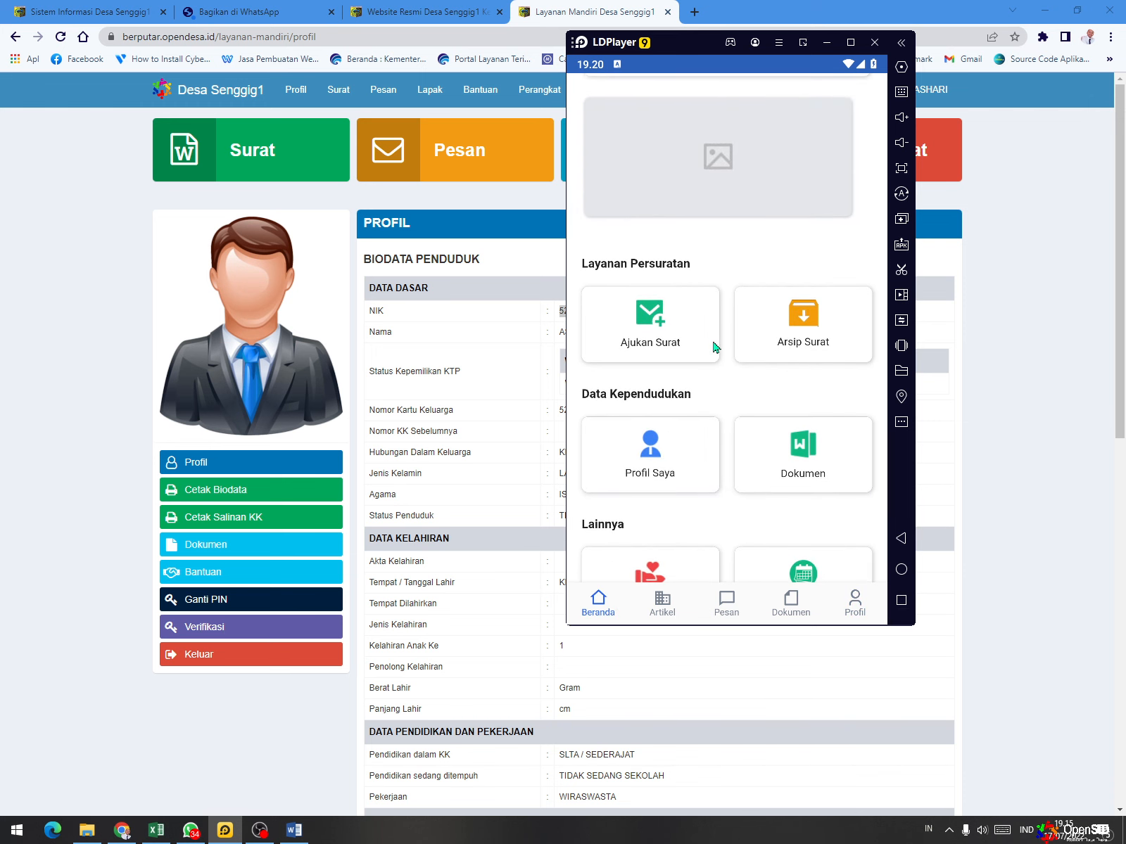
{"action": "scroll", "coordinate": [715, 347], "scroll_direction": "down", "scroll_amount": 2}
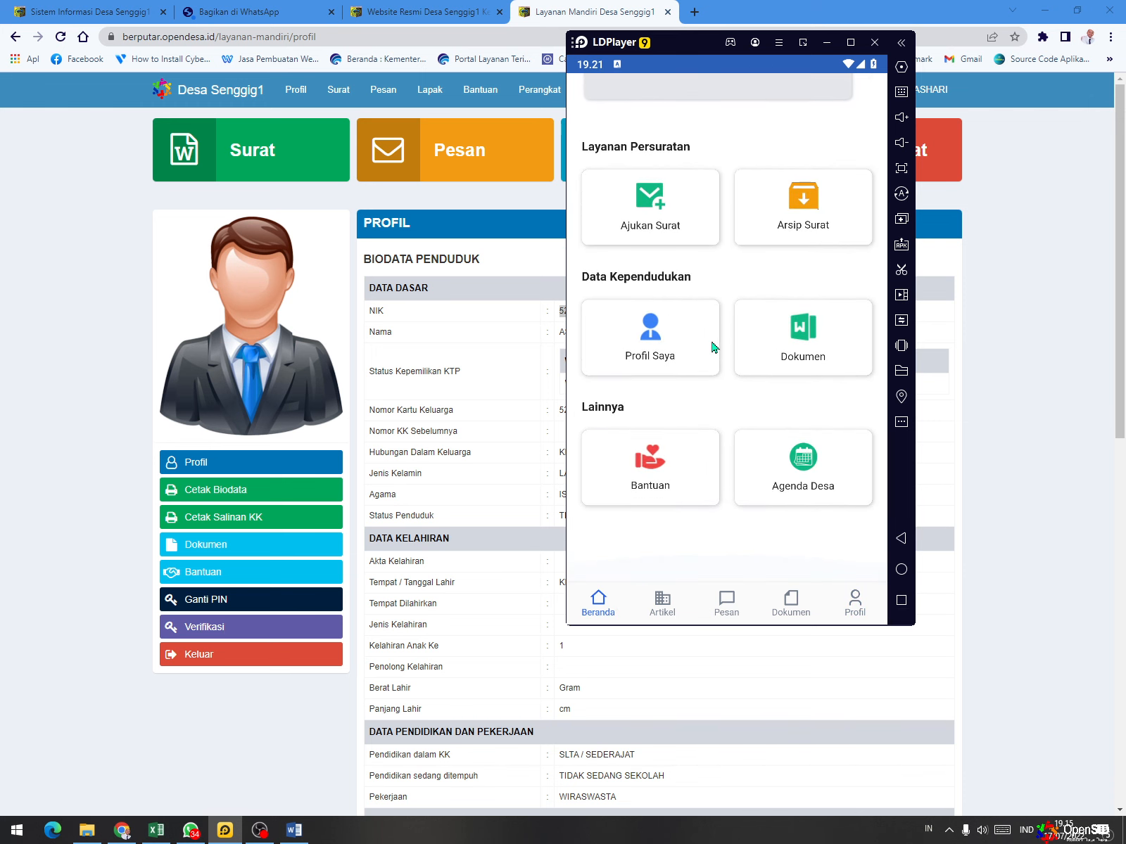
{"action": "scroll", "coordinate": [635, 299], "scroll_direction": "up", "scroll_amount": 1}
{"action": "left_click", "coordinate": [640, 281]}
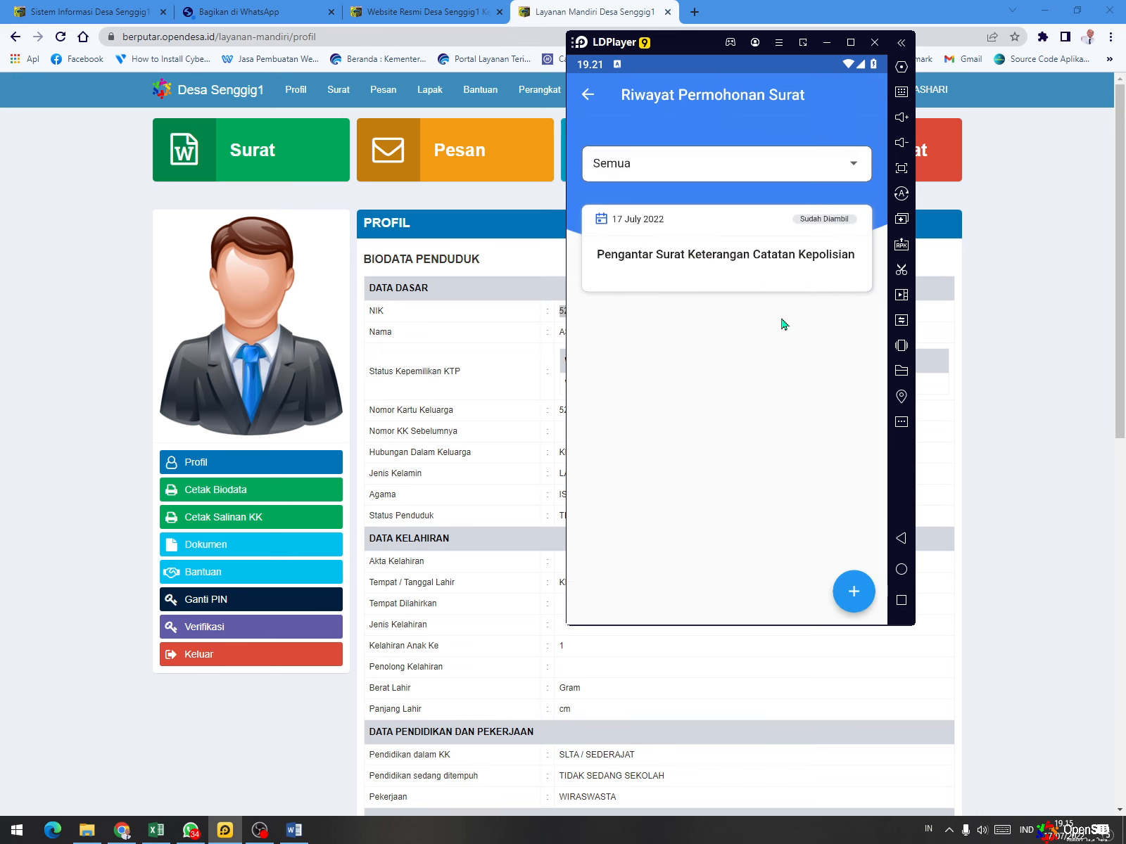
{"action": "left_click", "coordinate": [860, 594]}
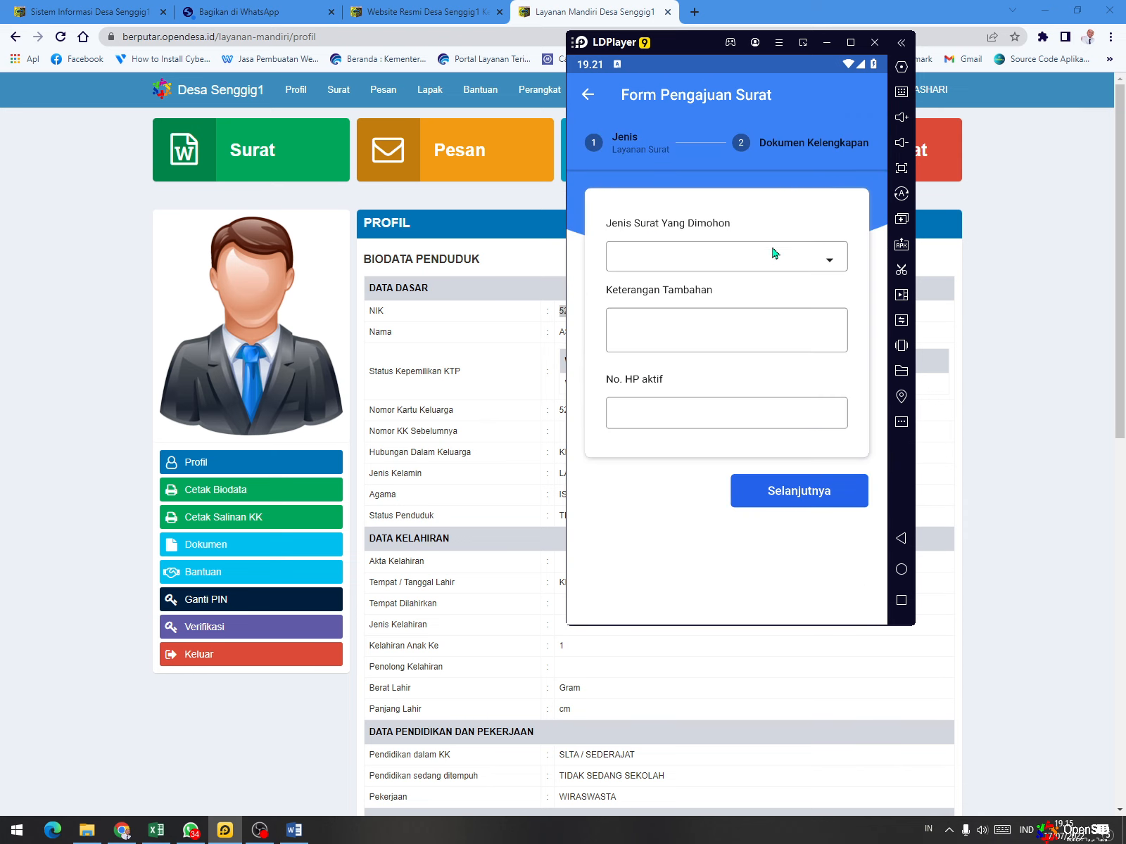
- Request a Pengantar Surat Keterangan Catatan Kepolisian with "-" as Keterangan Tambahan and an active phone number, and continue to the supporting documents
{"action": "left_click", "coordinate": [776, 263]}
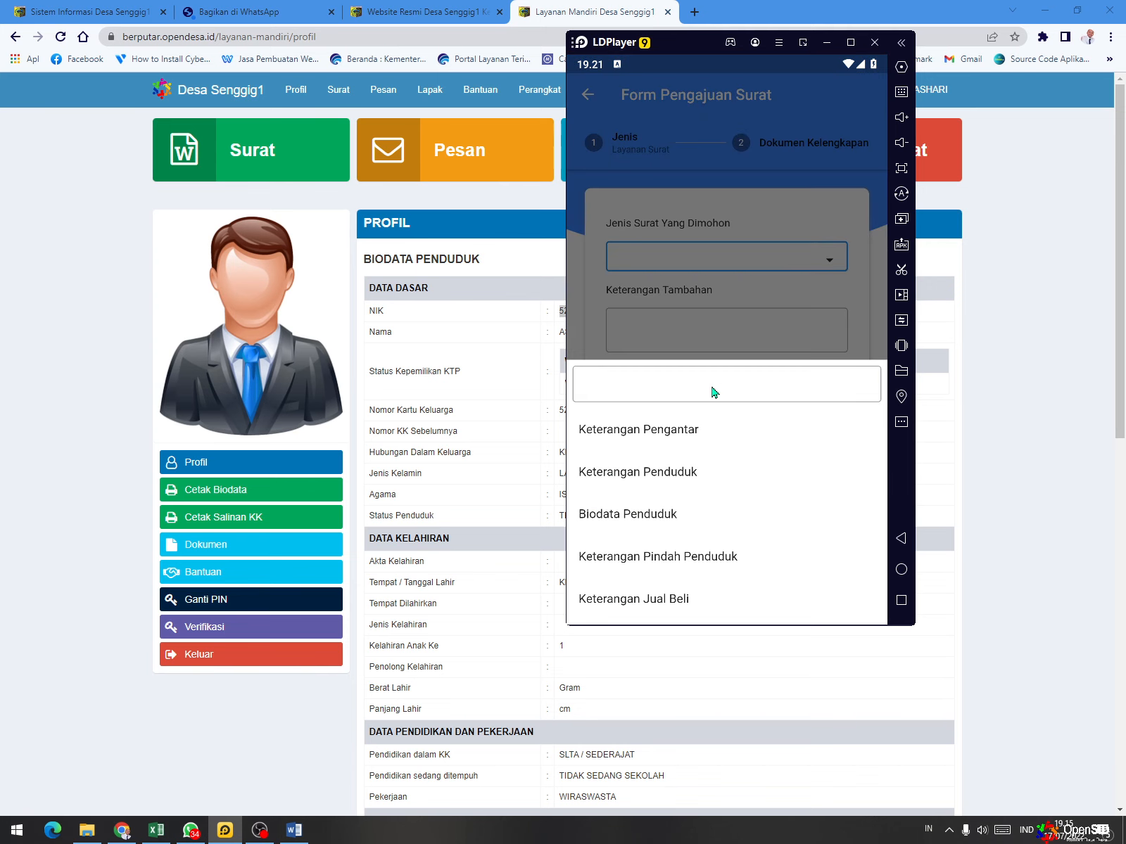
{"action": "scroll", "coordinate": [693, 493], "scroll_direction": "down", "scroll_amount": 2}
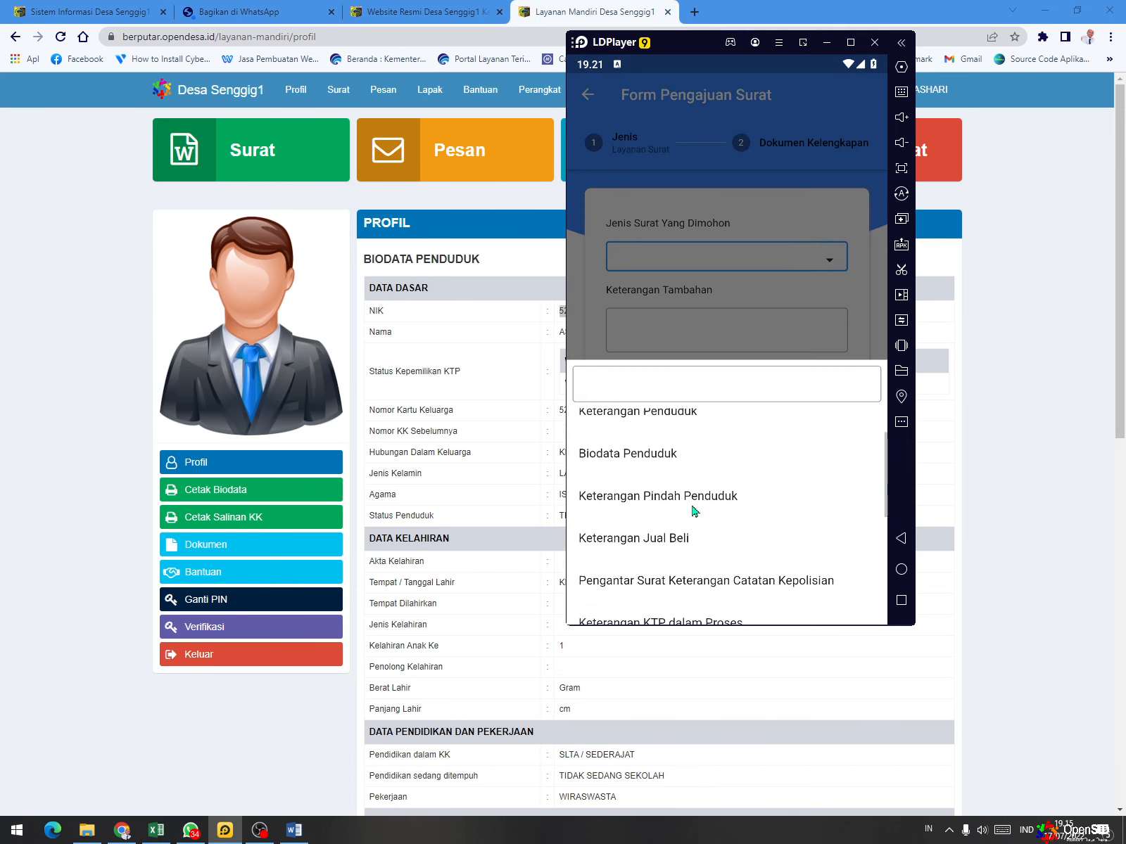
{"action": "left_click", "coordinate": [704, 567]}
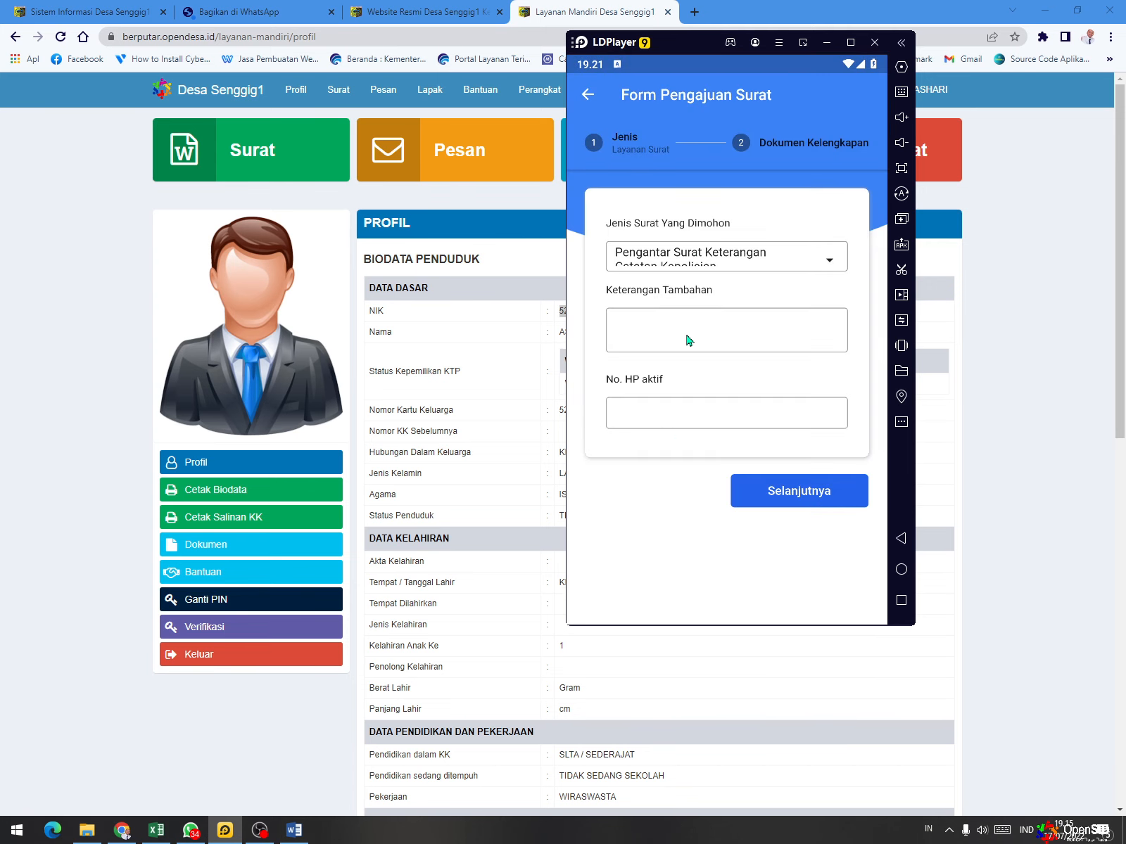
{"action": "left_click", "coordinate": [688, 340]}
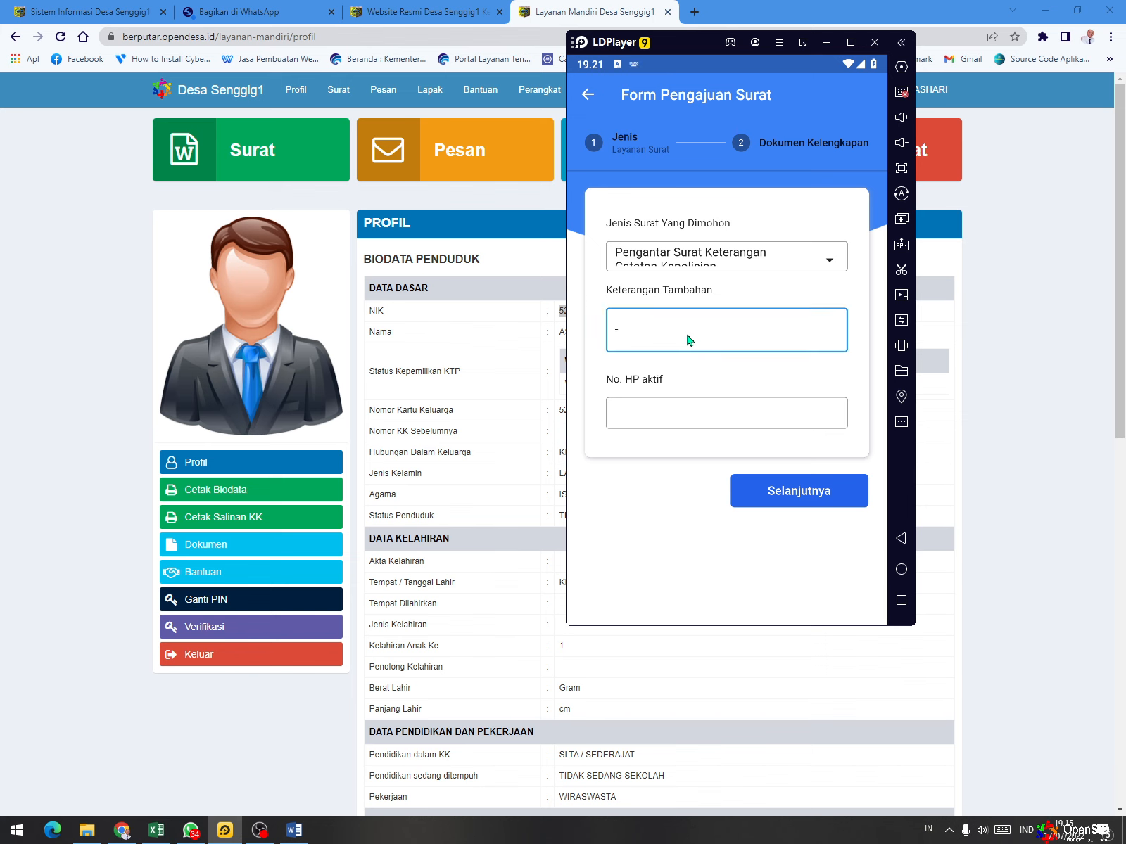
{"action": "left_click", "coordinate": [679, 427]}
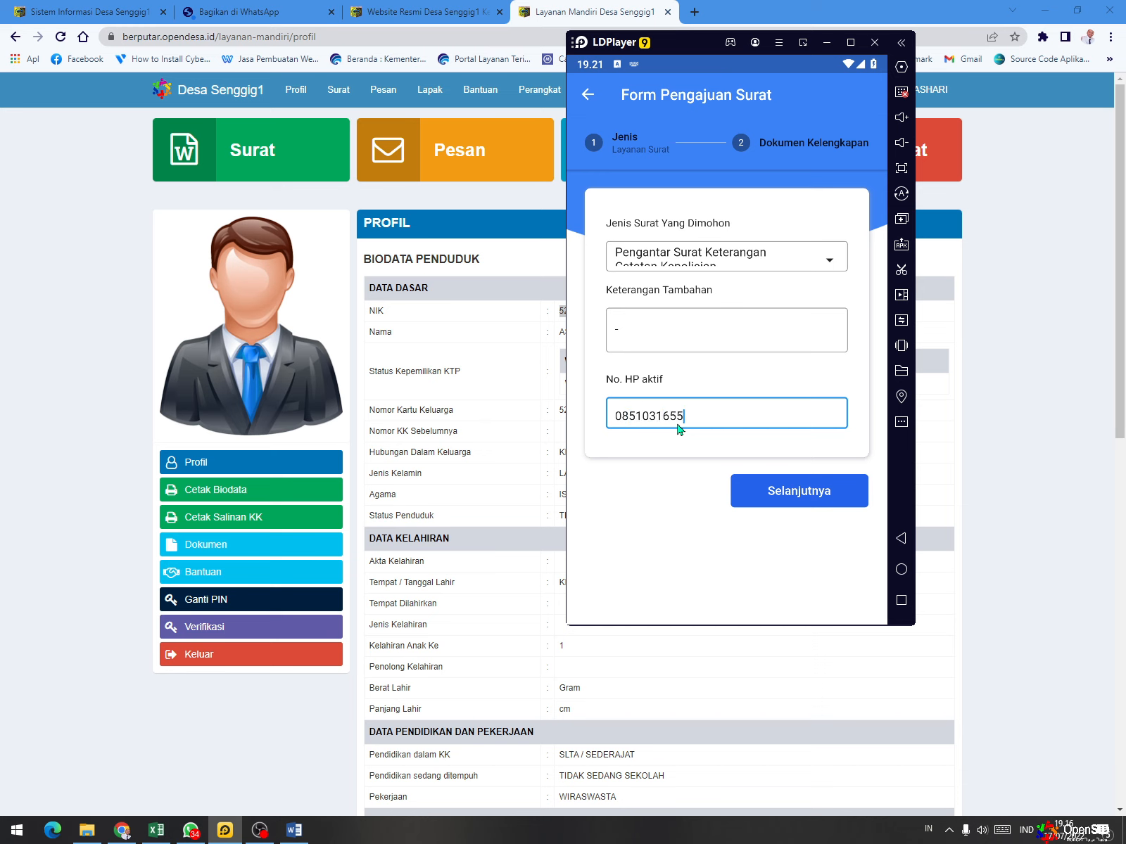
{"action": "left_click", "coordinate": [790, 496]}
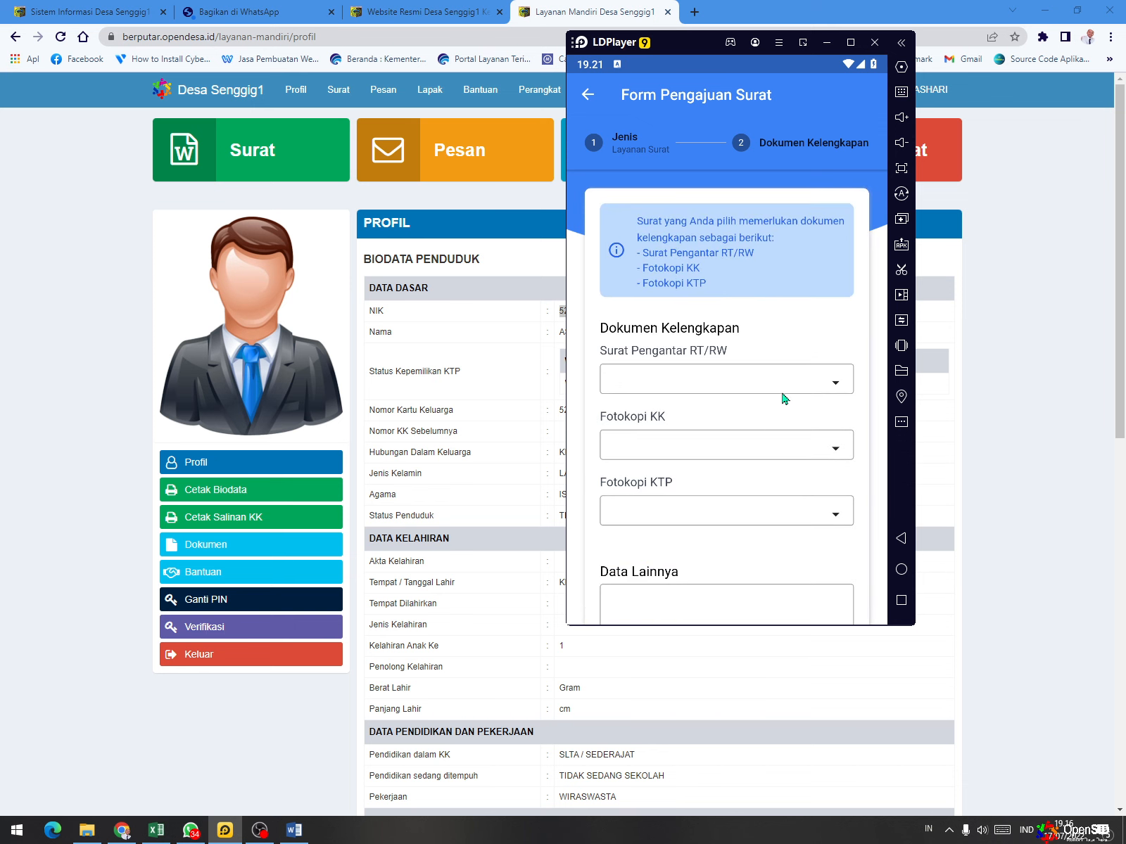
- Check which stored documents can be attached to the request, starting with Surat Pengantar RT/RW
{"action": "scroll", "coordinate": [786, 386], "scroll_direction": "down", "scroll_amount": 1}
{"action": "left_click", "coordinate": [752, 299]}
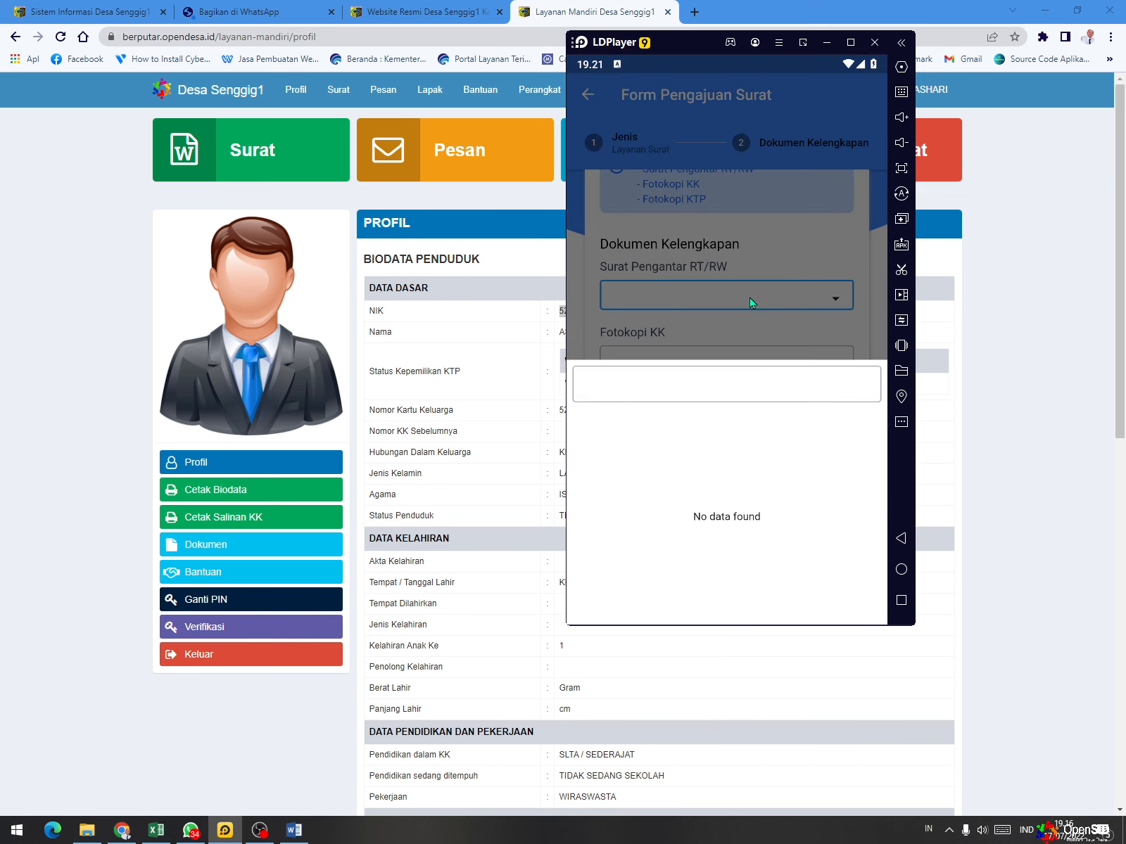
{"action": "left_click", "coordinate": [759, 289]}
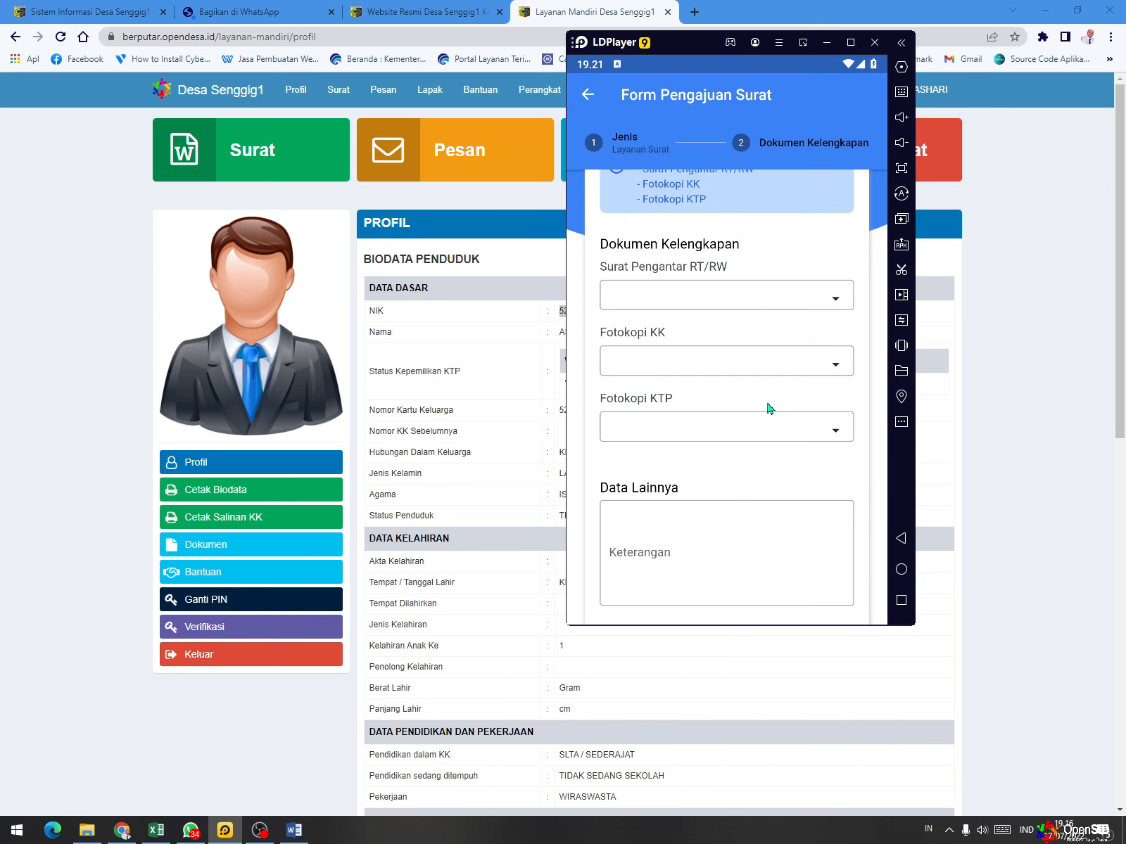
{"action": "scroll", "coordinate": [706, 381], "scroll_direction": "up", "scroll_amount": 1}
{"action": "scroll", "coordinate": [693, 428], "scroll_direction": "down", "scroll_amount": 1}
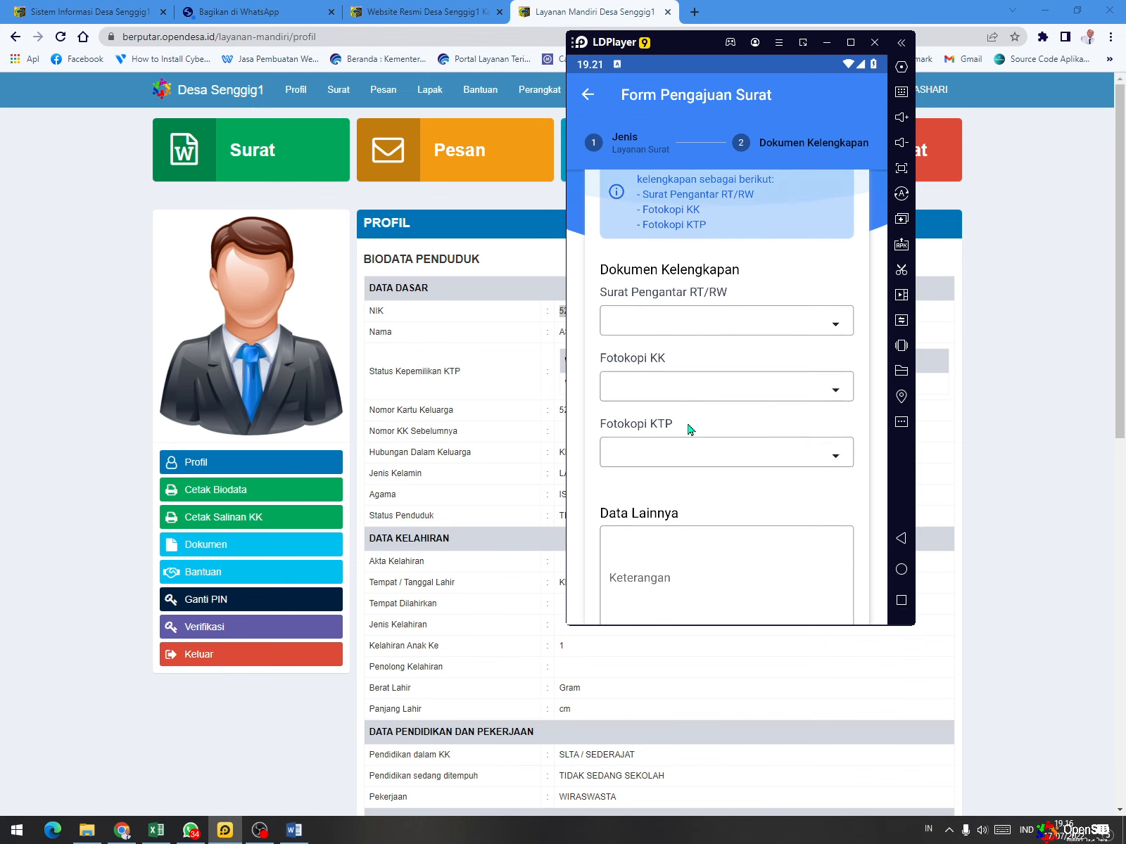
{"action": "scroll", "coordinate": [688, 405], "scroll_direction": "down", "scroll_amount": 2}
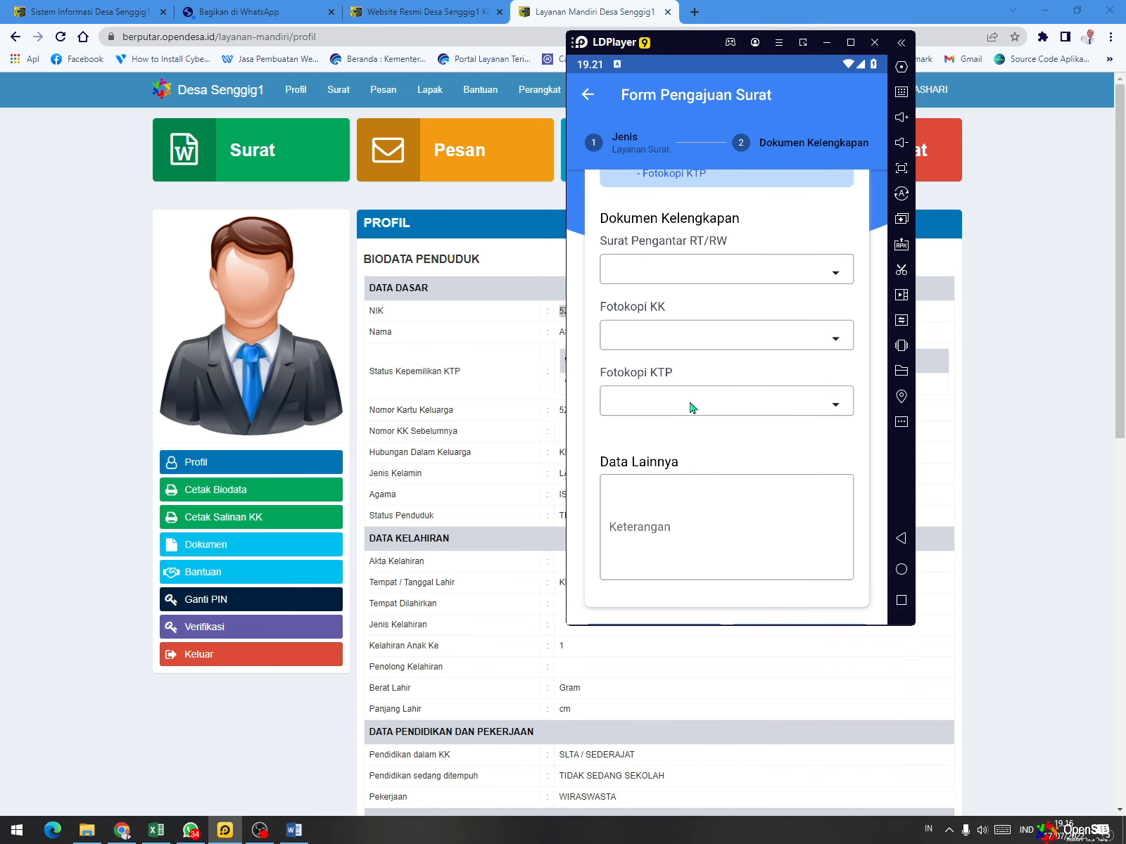
{"action": "left_click", "coordinate": [693, 401]}
{"action": "left_click", "coordinate": [710, 340]}
{"action": "left_click", "coordinate": [710, 337]}
{"action": "left_click", "coordinate": [715, 328]}
{"action": "left_click", "coordinate": [729, 280]}
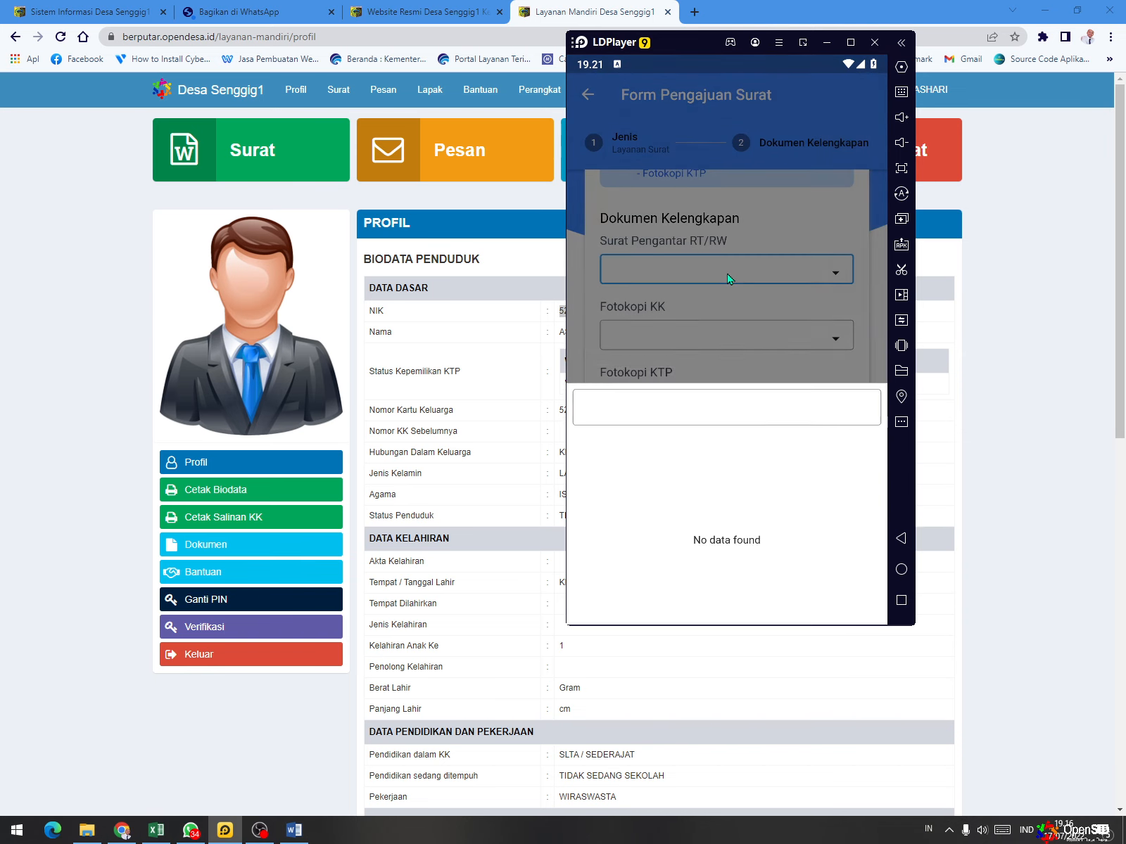
{"action": "left_click", "coordinate": [707, 340]}
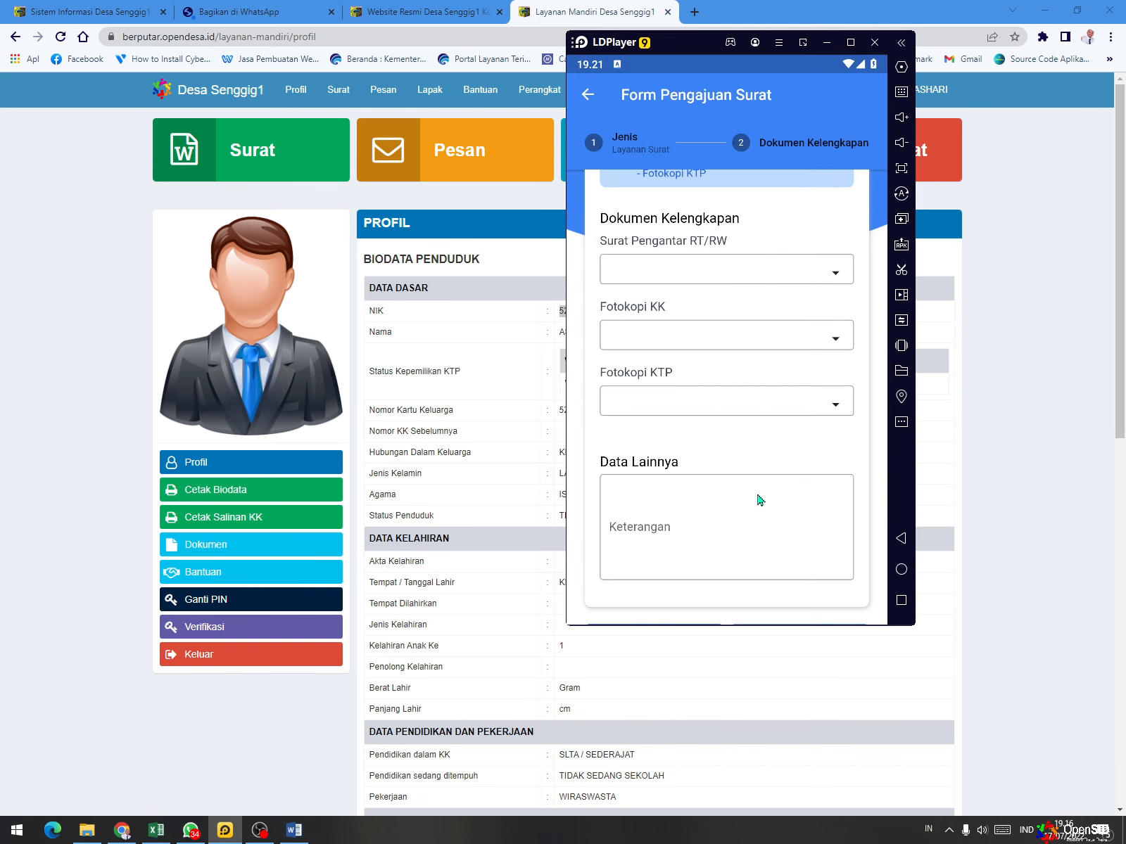
- Examine the remaining Dokumen Kelengkapan fields, the Data Lainnya remark and the options for saving or going back
{"action": "scroll", "coordinate": [683, 296], "scroll_direction": "down", "scroll_amount": 2}
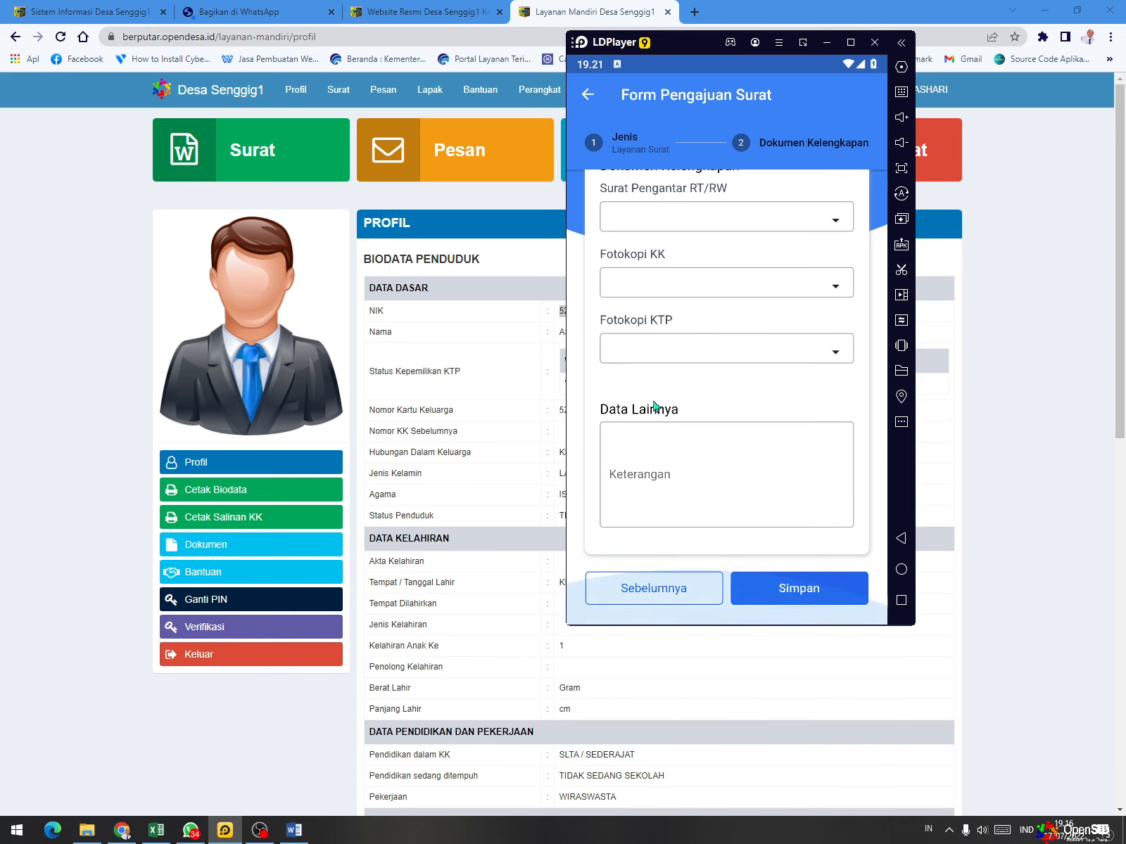
{"action": "left_click", "coordinate": [767, 358]}
{"action": "left_click", "coordinate": [775, 420]}
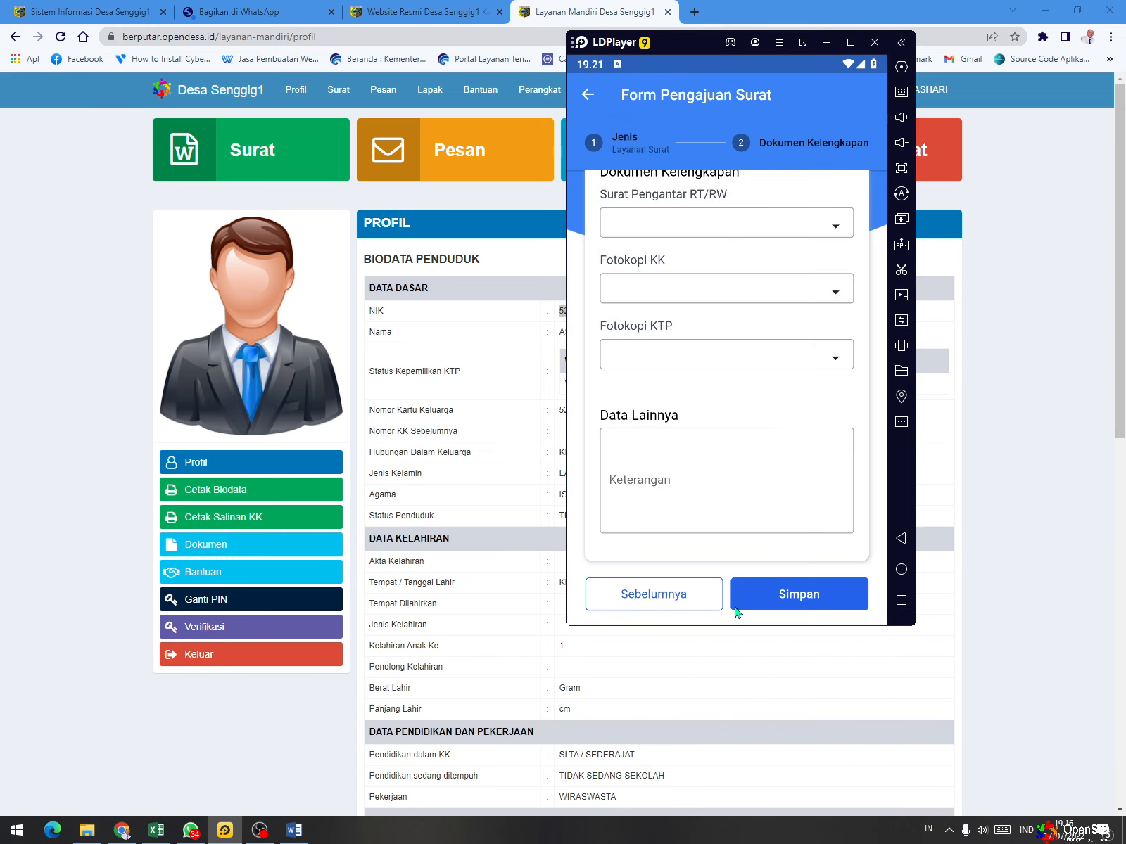
{"action": "left_click", "coordinate": [809, 604]}
{"action": "scroll", "coordinate": [695, 339], "scroll_direction": "up", "scroll_amount": 5}
{"action": "scroll", "coordinate": [686, 355], "scroll_direction": "down", "scroll_amount": 5}
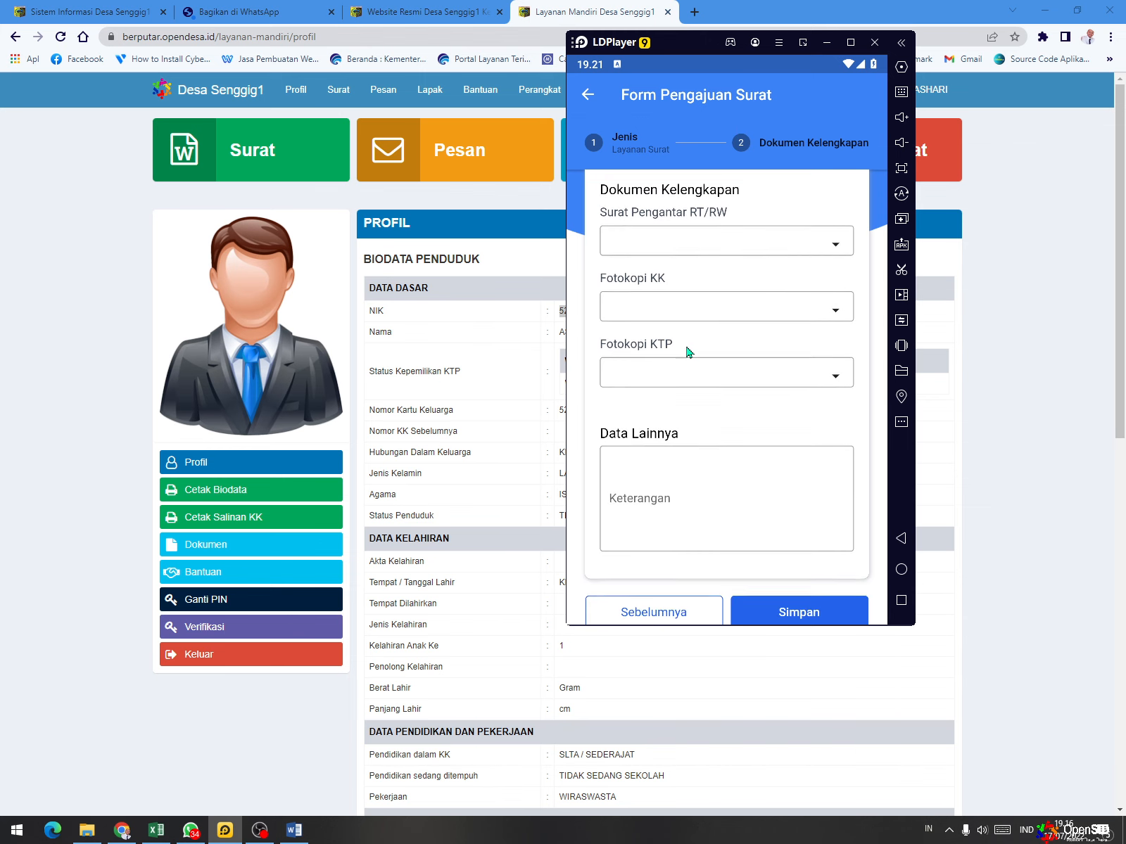
{"action": "left_click", "coordinate": [701, 252]}
{"action": "left_click", "coordinate": [699, 294]}
{"action": "scroll", "coordinate": [704, 366], "scroll_direction": "down", "scroll_amount": 2}
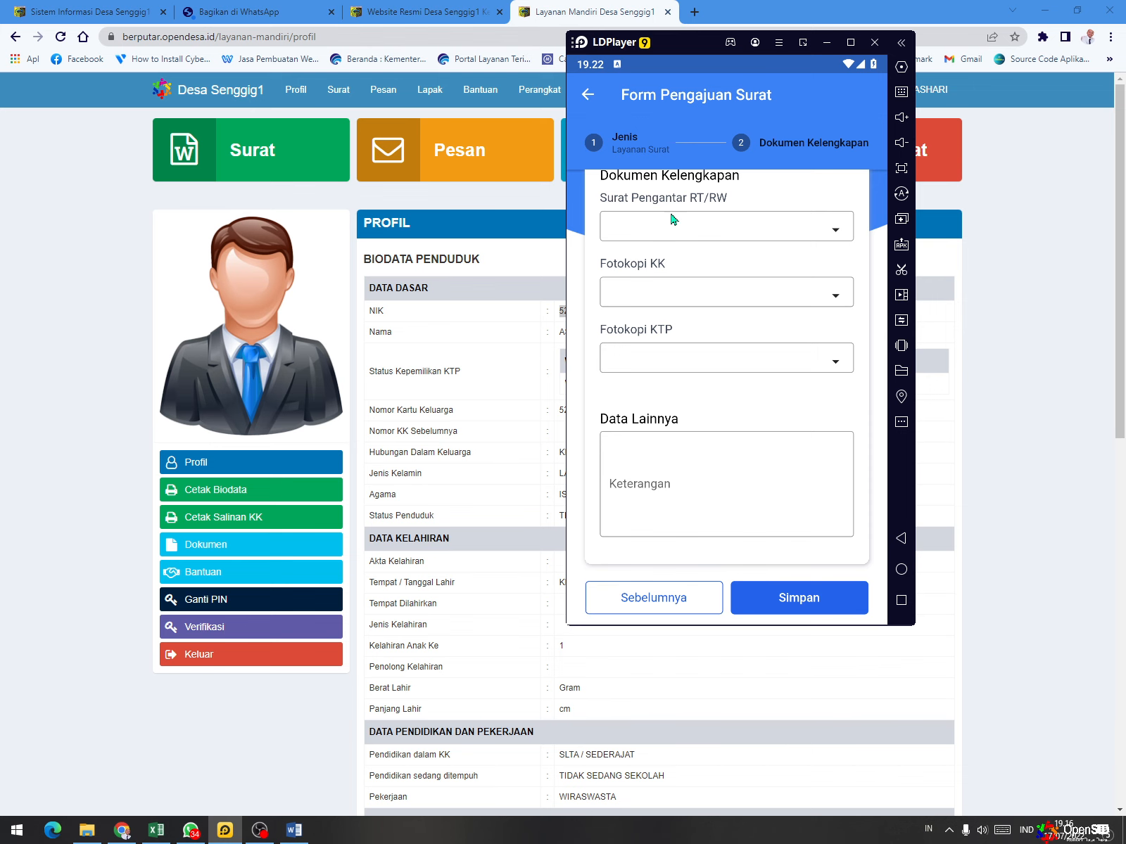
{"action": "left_click", "coordinate": [680, 237]}
{"action": "left_click", "coordinate": [681, 299]}
{"action": "left_click", "coordinate": [672, 363]}
{"action": "left_click", "coordinate": [693, 304]}
{"action": "left_click", "coordinate": [790, 598]}
- Leave the letter request form and its history, and open the Unggah Dokumen form for a new document
{"action": "left_click", "coordinate": [682, 608]}
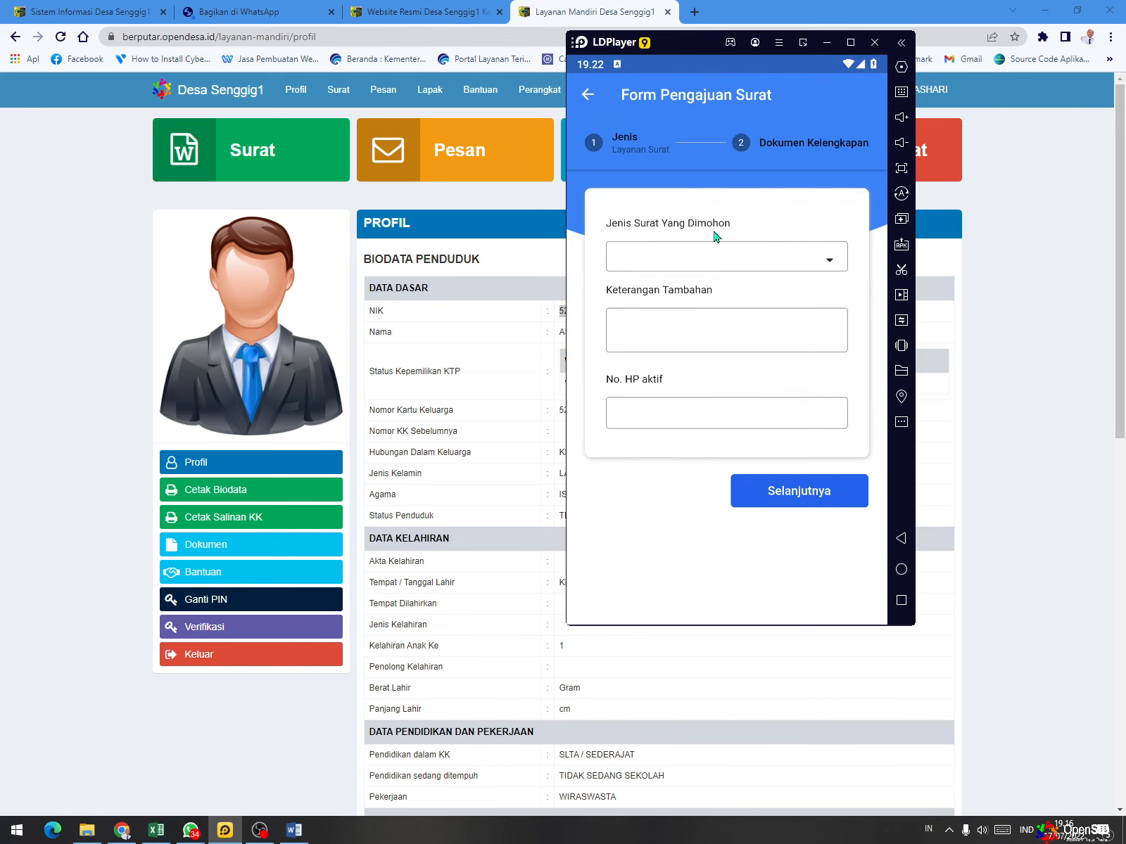
{"action": "left_click", "coordinate": [587, 94]}
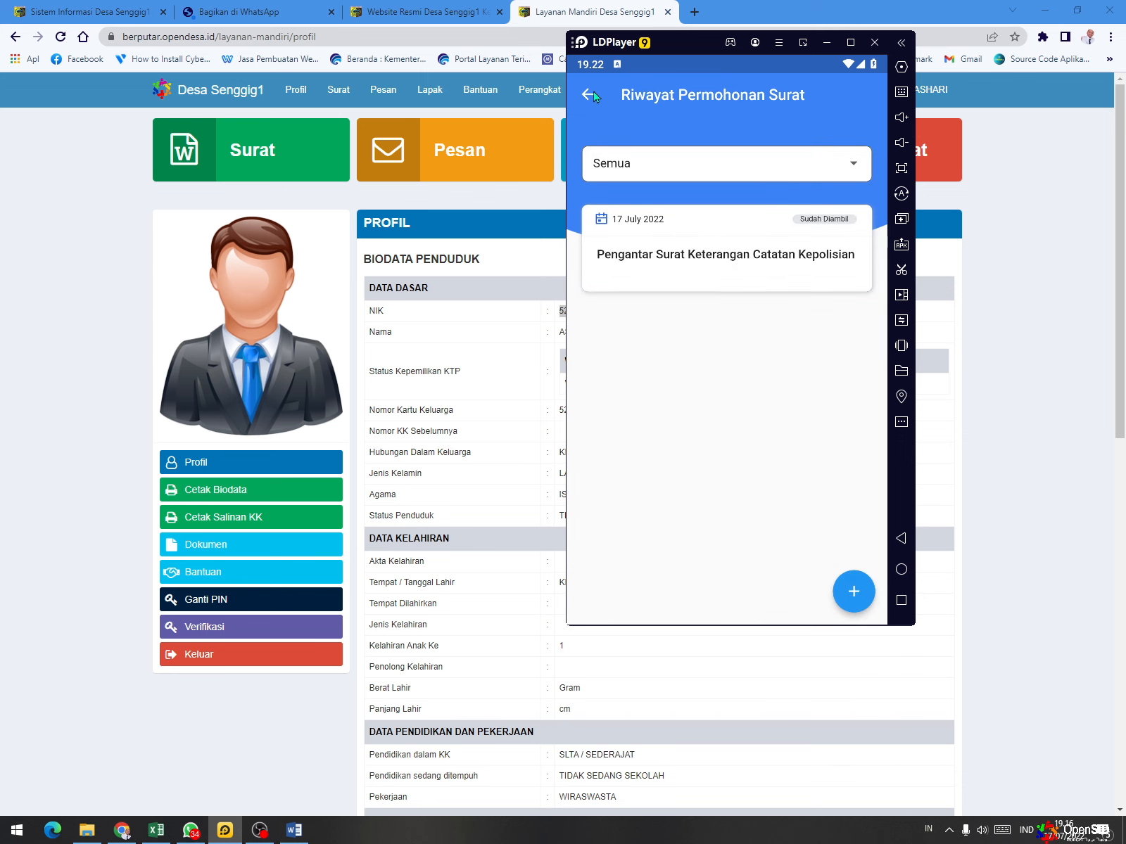
{"action": "left_click", "coordinate": [588, 94]}
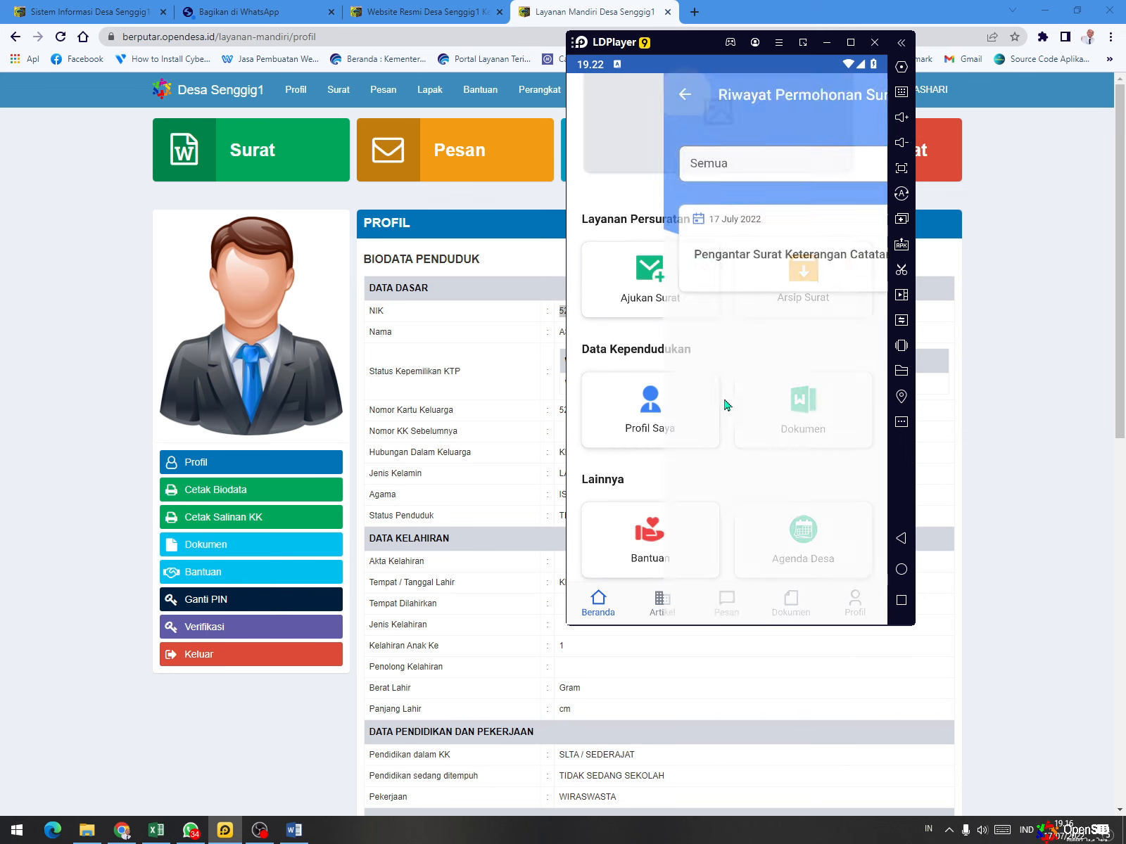
{"action": "left_click", "coordinate": [785, 600]}
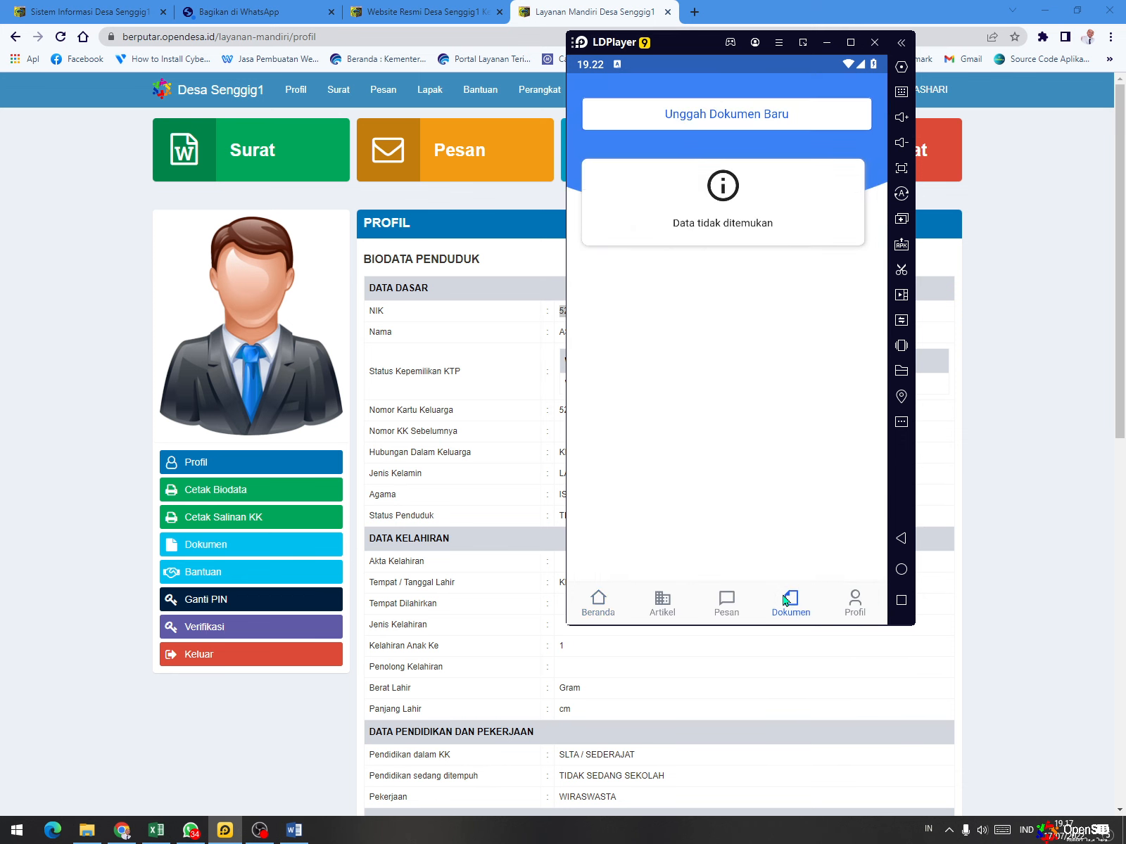
{"action": "left_click", "coordinate": [767, 115]}
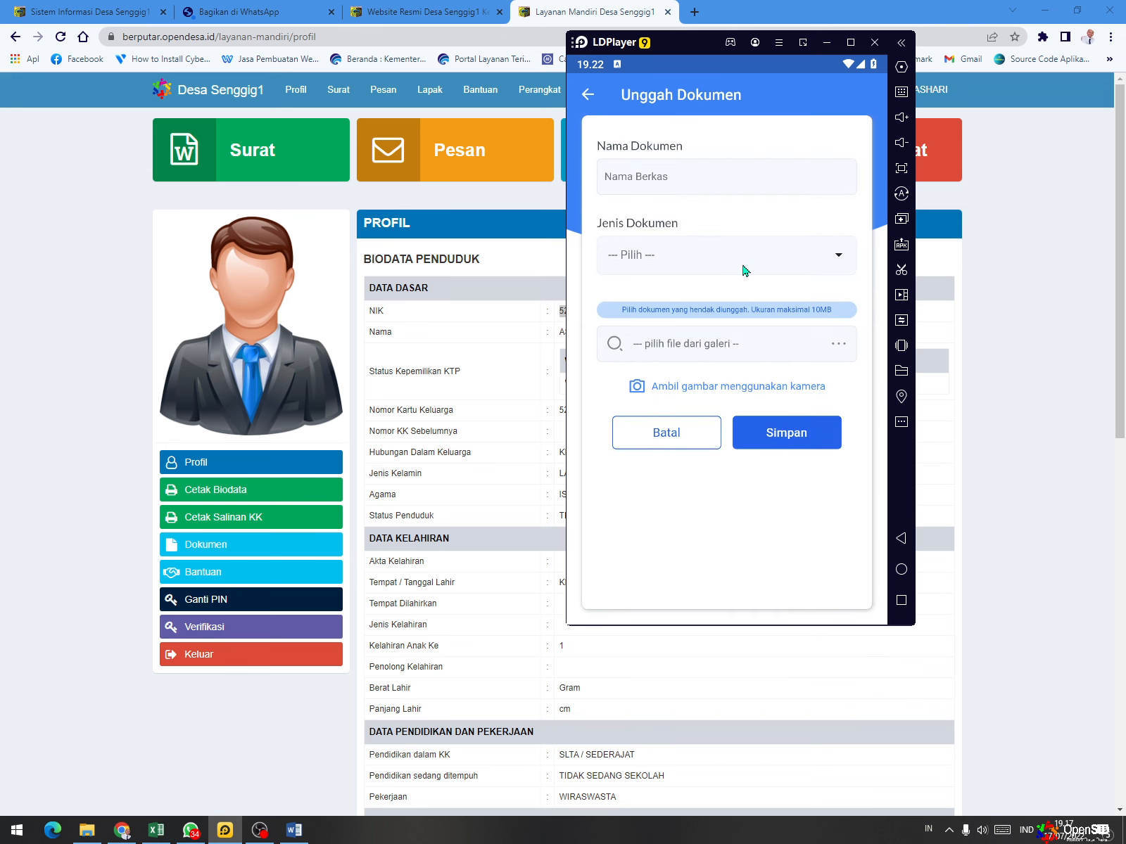
- Check the available Jenis Dokumen choices for an upload and leave the Unggah Dokumen form
{"action": "left_click", "coordinate": [744, 270]}
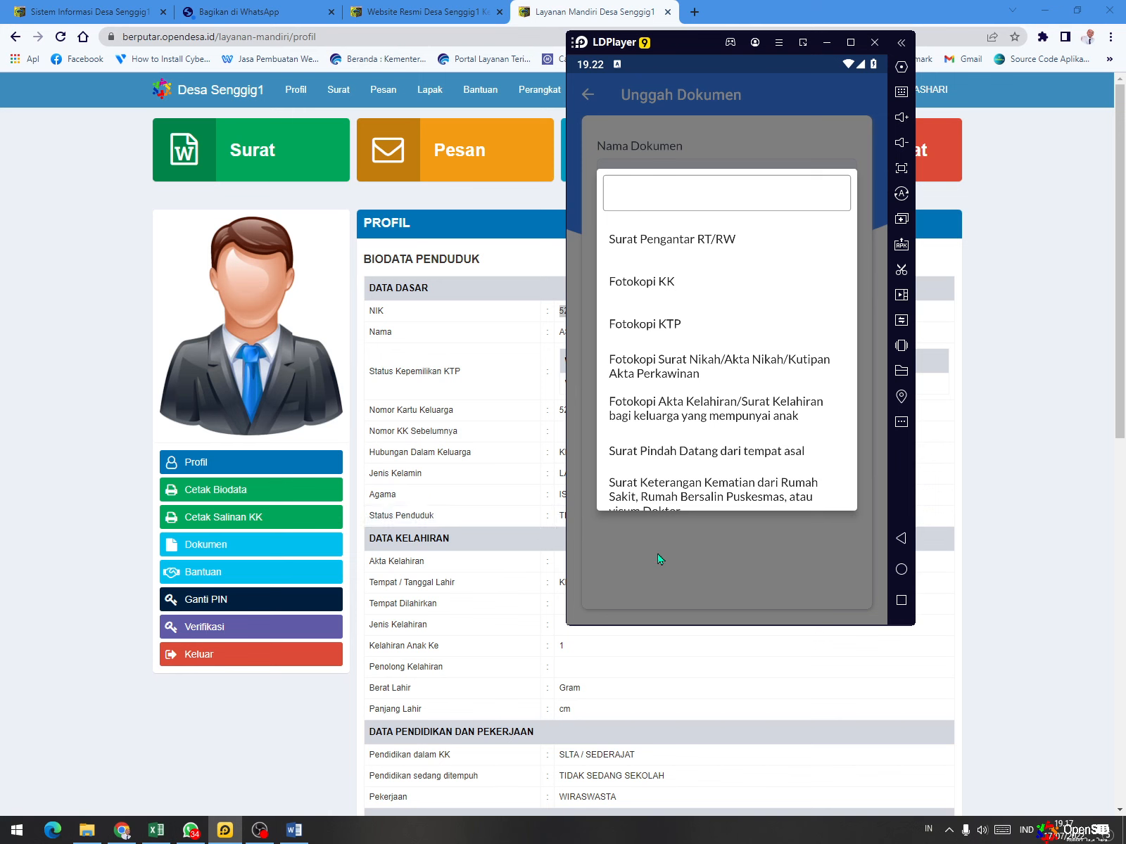
{"action": "left_click", "coordinate": [692, 94]}
{"action": "left_click", "coordinate": [587, 96]}
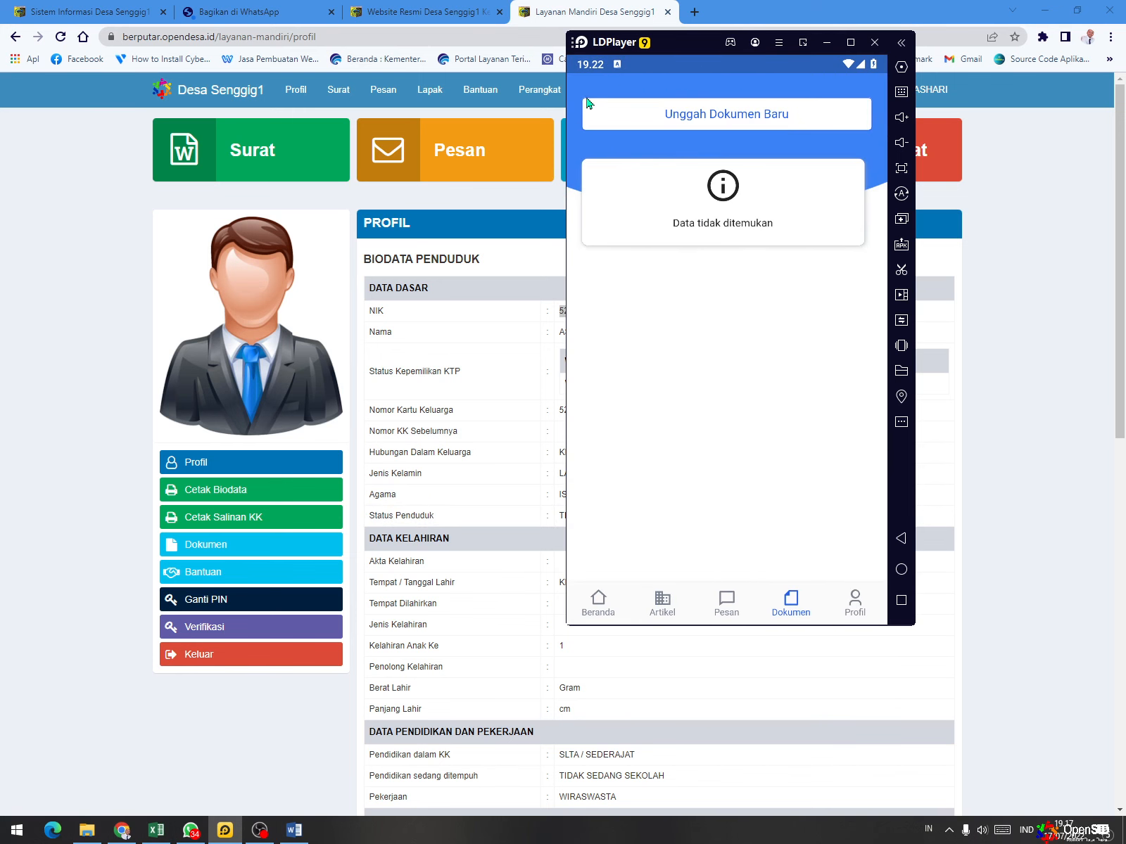
- Start a new letter request from the home page with Pengantar Surat Keterangan Catatan Kepolisian as the letter type
{"action": "left_click", "coordinate": [604, 607]}
{"action": "left_click", "coordinate": [643, 536]}
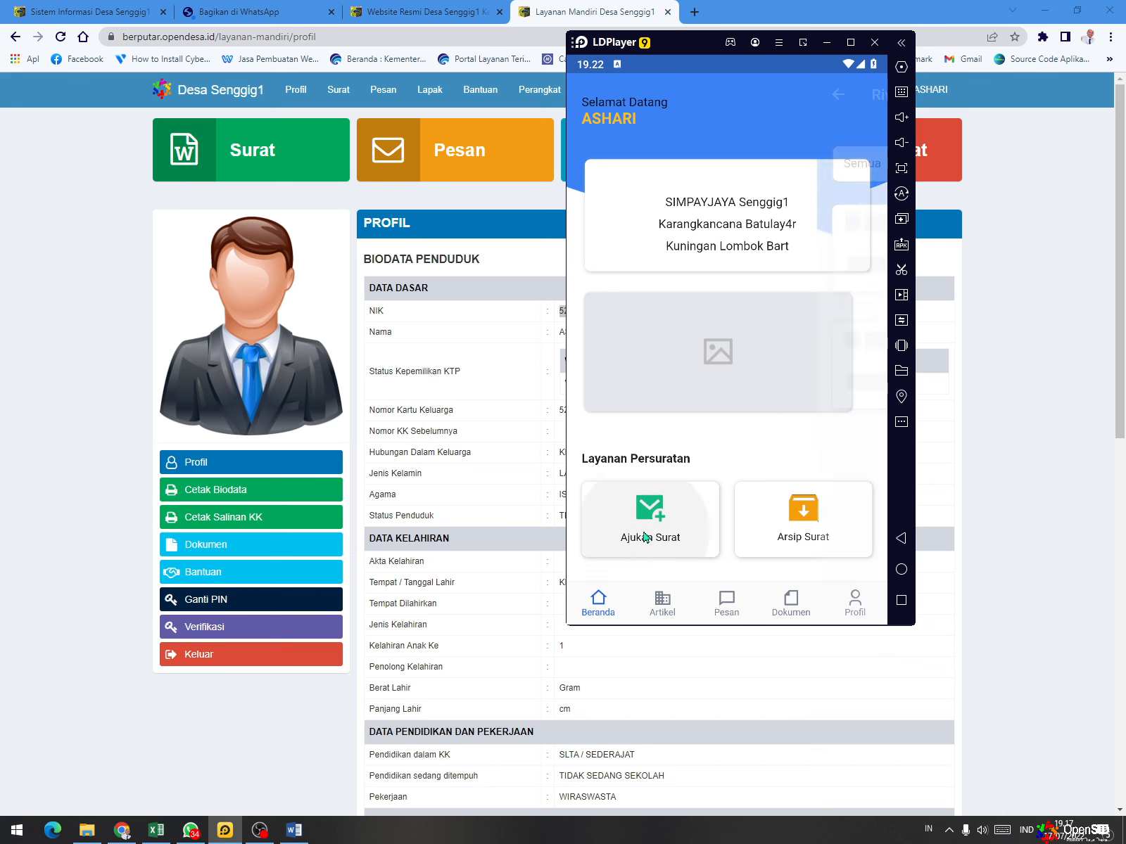
{"action": "left_click", "coordinate": [859, 594]}
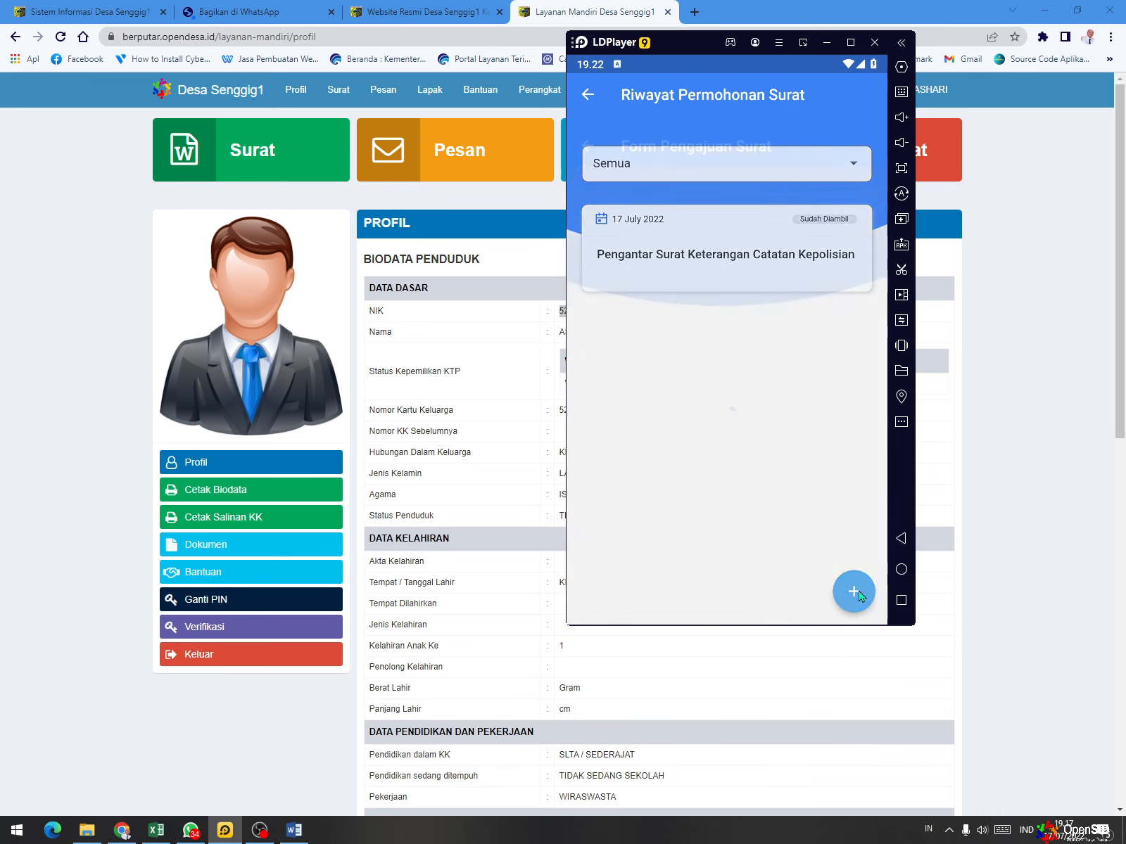
{"action": "left_click", "coordinate": [734, 263]}
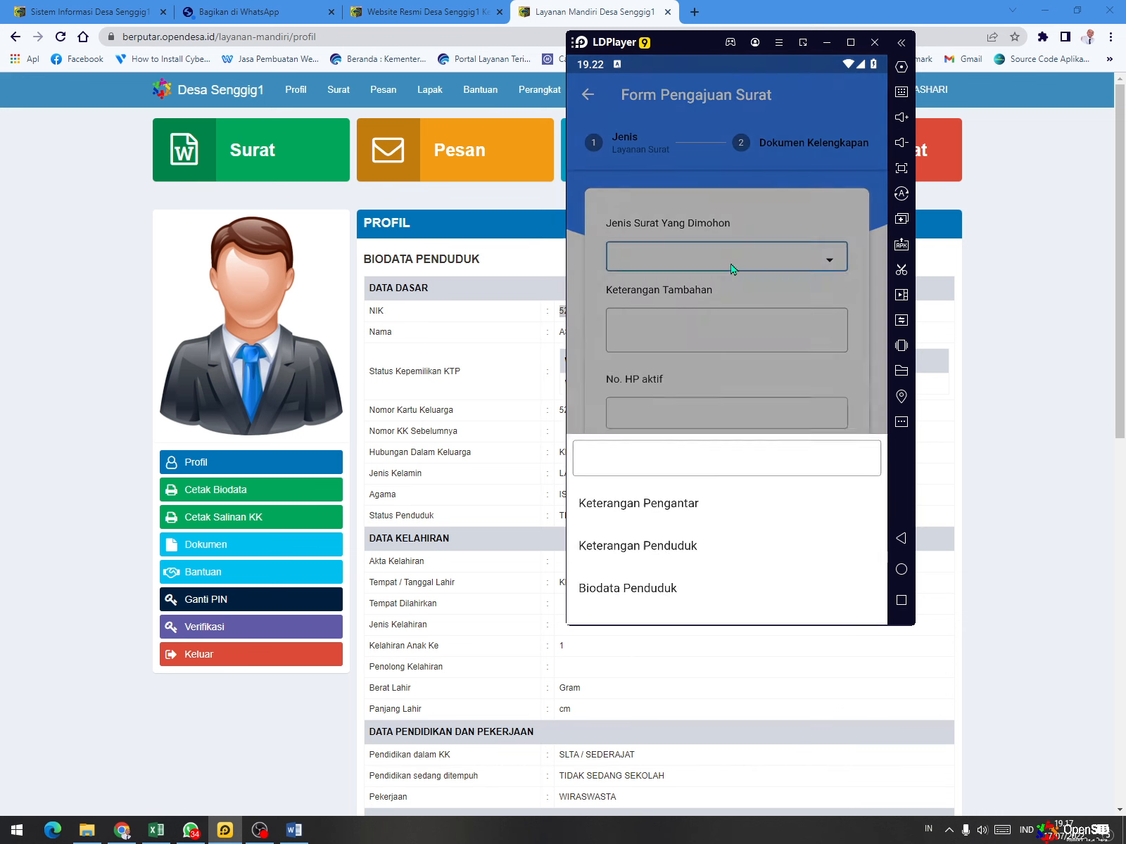
{"action": "scroll", "coordinate": [732, 479], "scroll_direction": "down", "scroll_amount": 3}
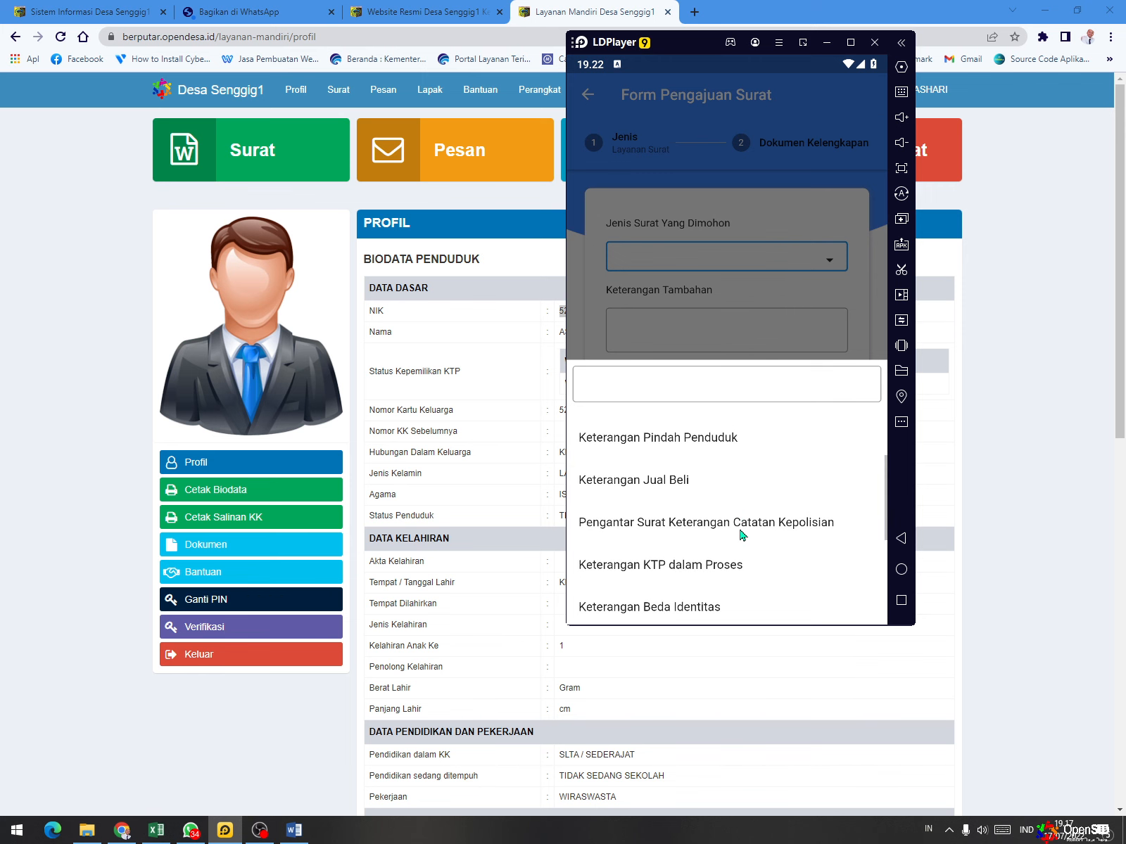
{"action": "left_click", "coordinate": [740, 535]}
- Enter "-" as Keterangan Tambahan and an active phone number, and continue to Dokumen Kelengkapan
{"action": "left_click", "coordinate": [690, 340]}
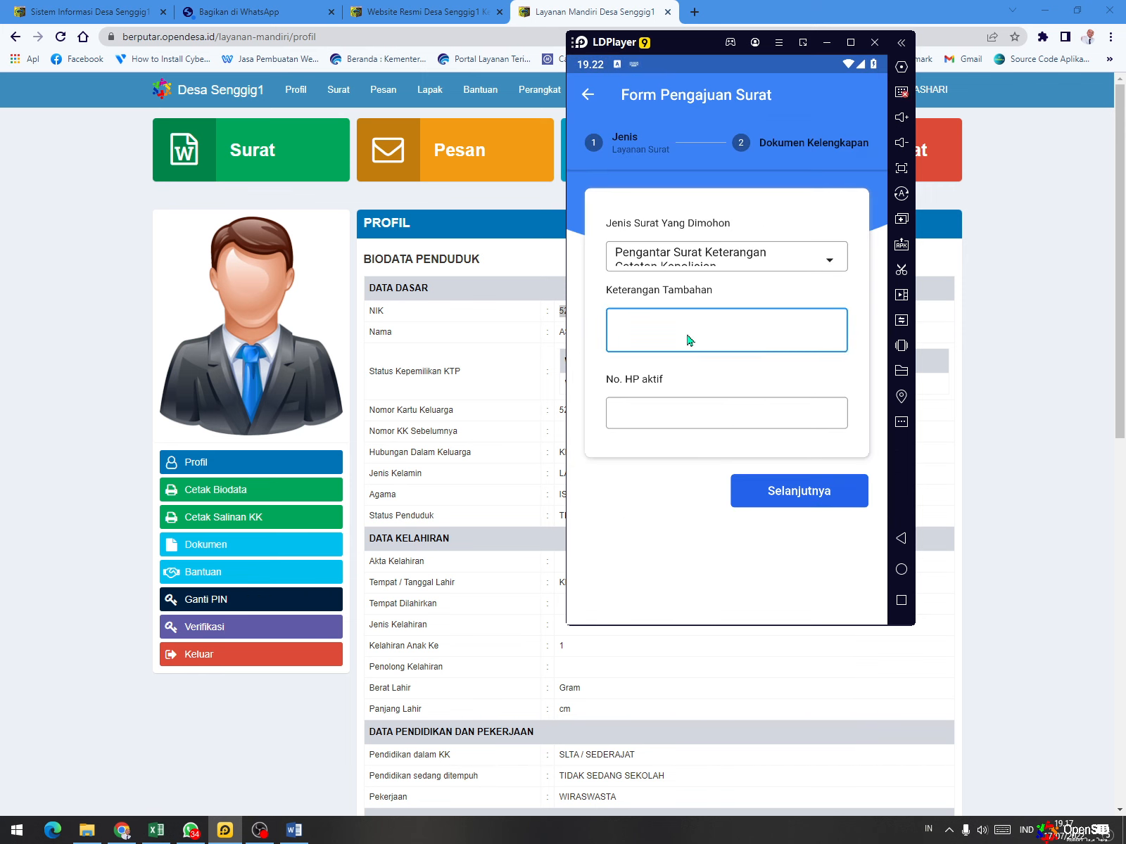
{"action": "type", "text": "-"}
{"action": "left_click", "coordinate": [643, 420]}
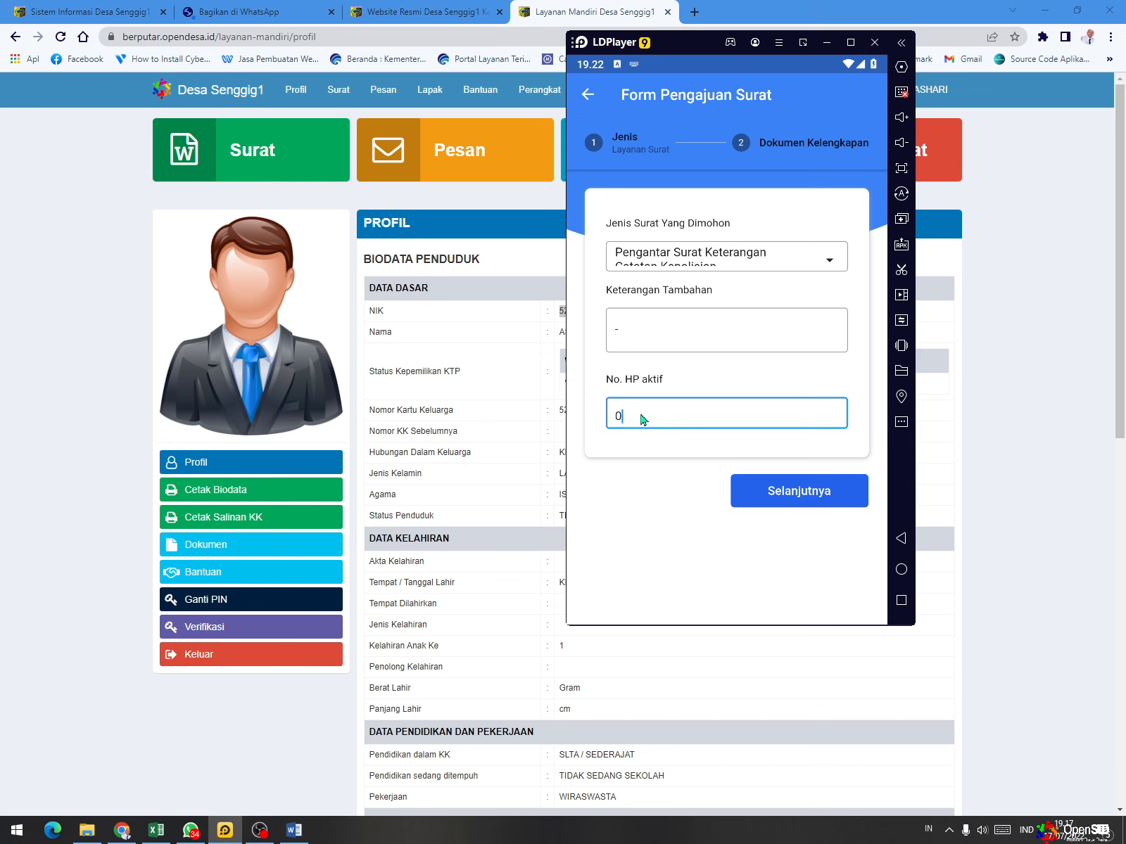
{"action": "left_click", "coordinate": [782, 491]}
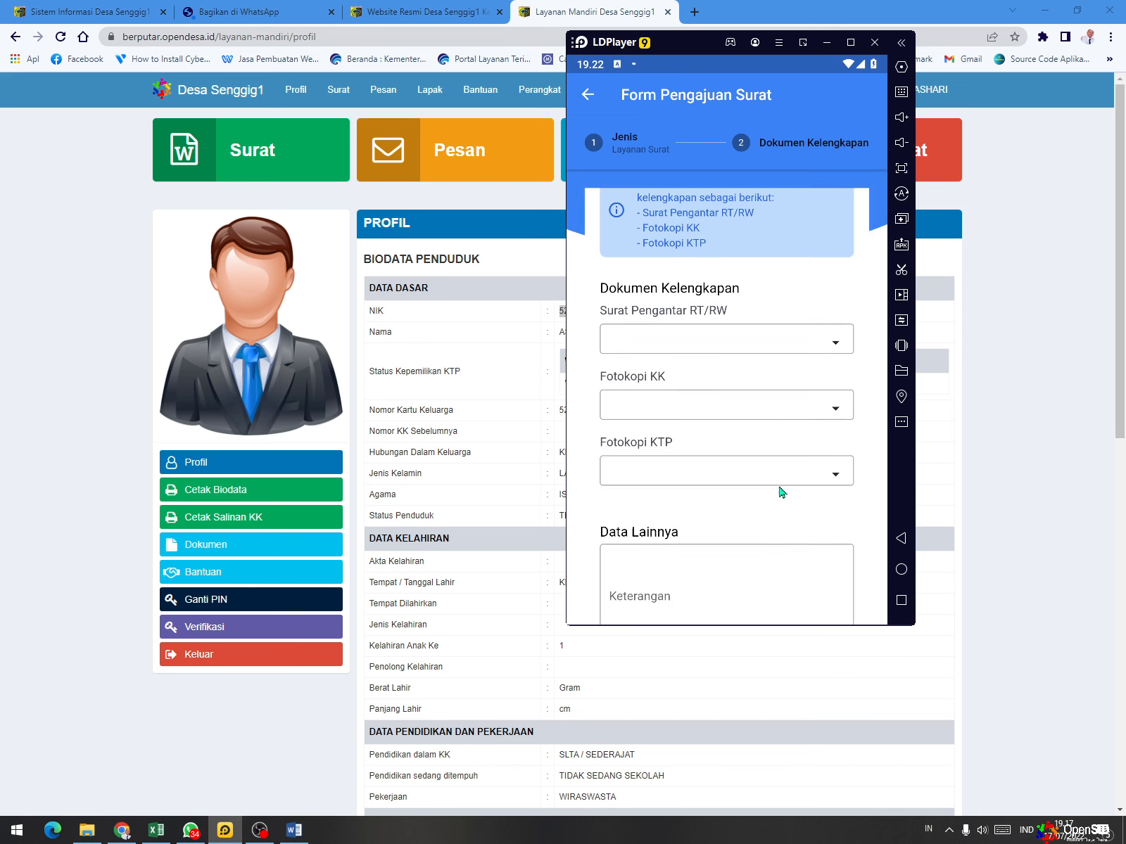
- Review which supporting documents the letter request requires and return to the home page without saving
{"action": "scroll", "coordinate": [755, 315], "scroll_direction": "down", "scroll_amount": 2}
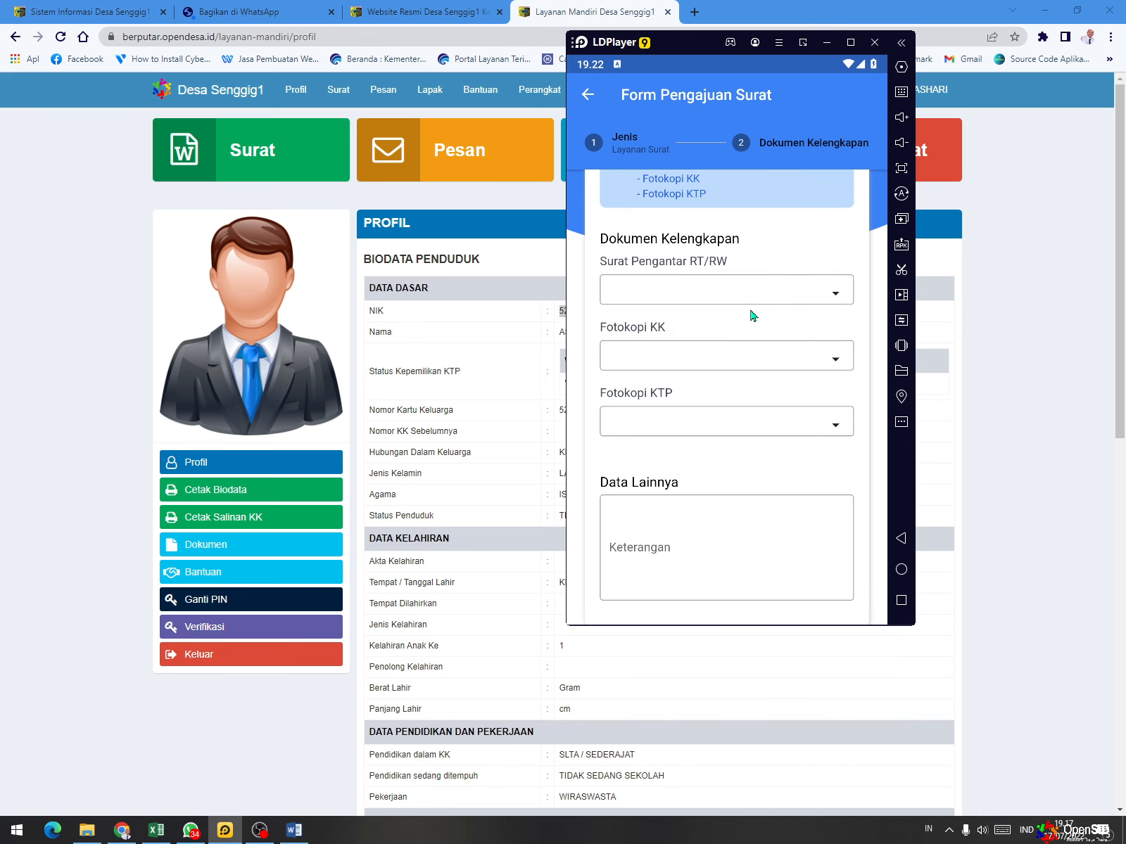
{"action": "scroll", "coordinate": [716, 427], "scroll_direction": "down", "scroll_amount": 2}
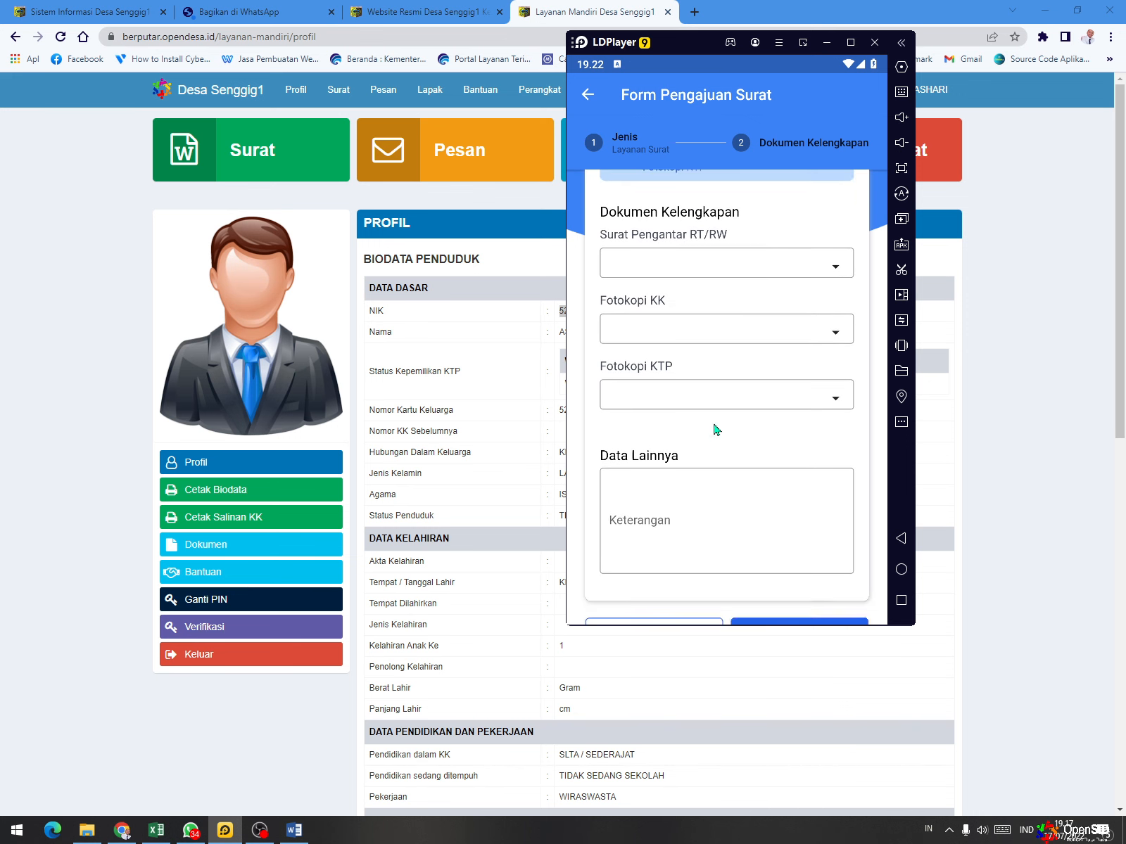
{"action": "scroll", "coordinate": [644, 234], "scroll_direction": "up", "scroll_amount": 4}
{"action": "scroll", "coordinate": [641, 448], "scroll_direction": "down", "scroll_amount": 4}
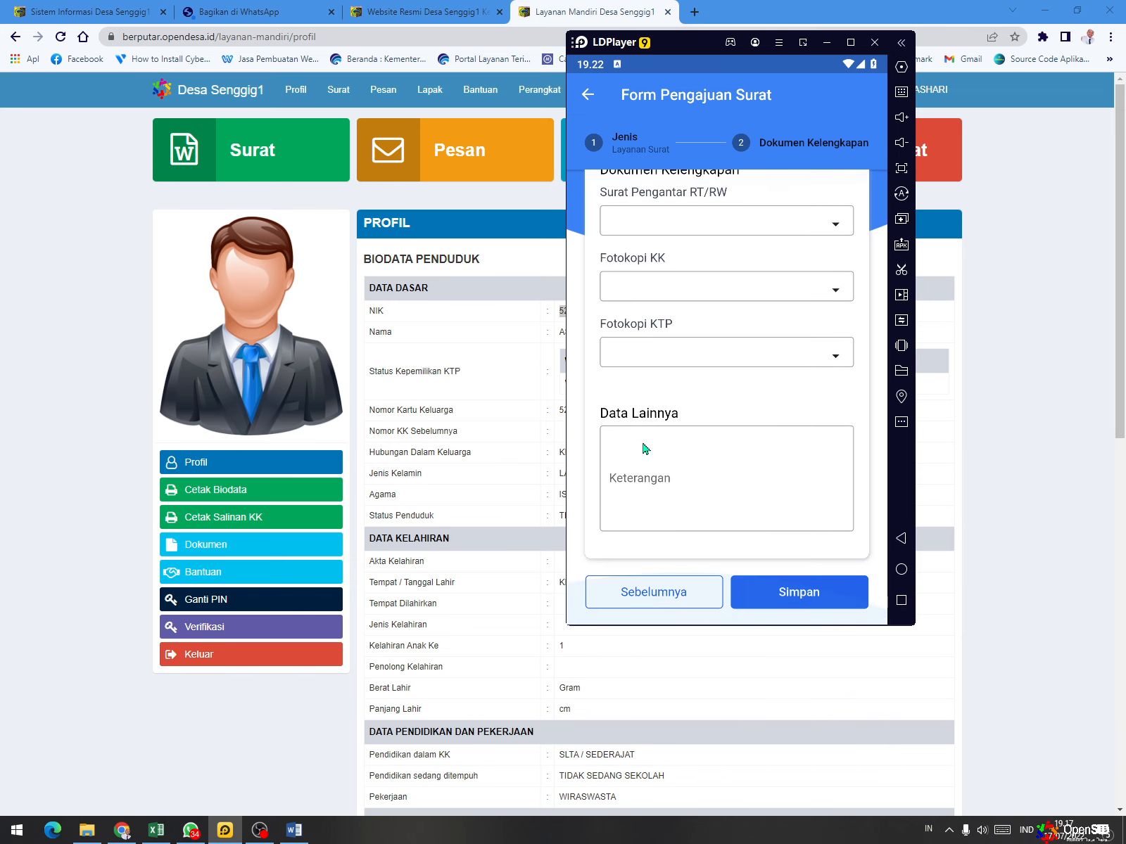
{"action": "left_click", "coordinate": [590, 92]}
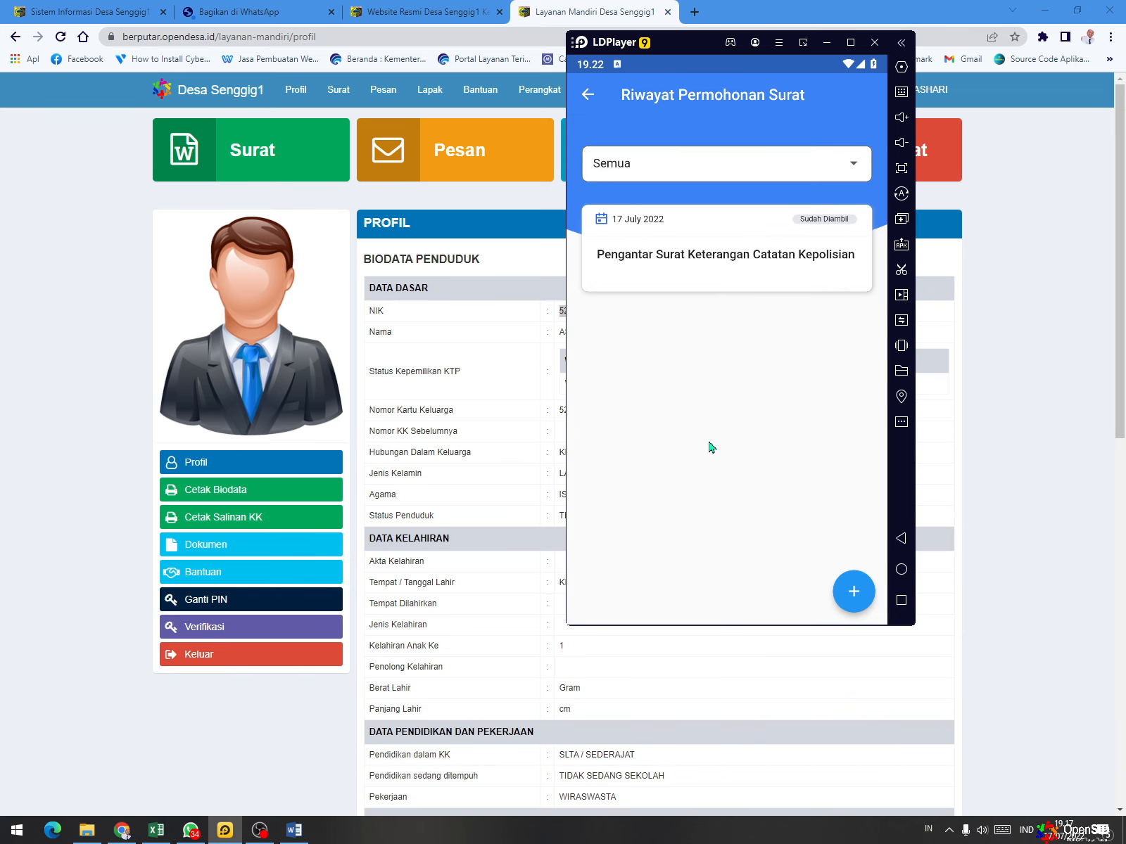
{"action": "left_click", "coordinate": [589, 97]}
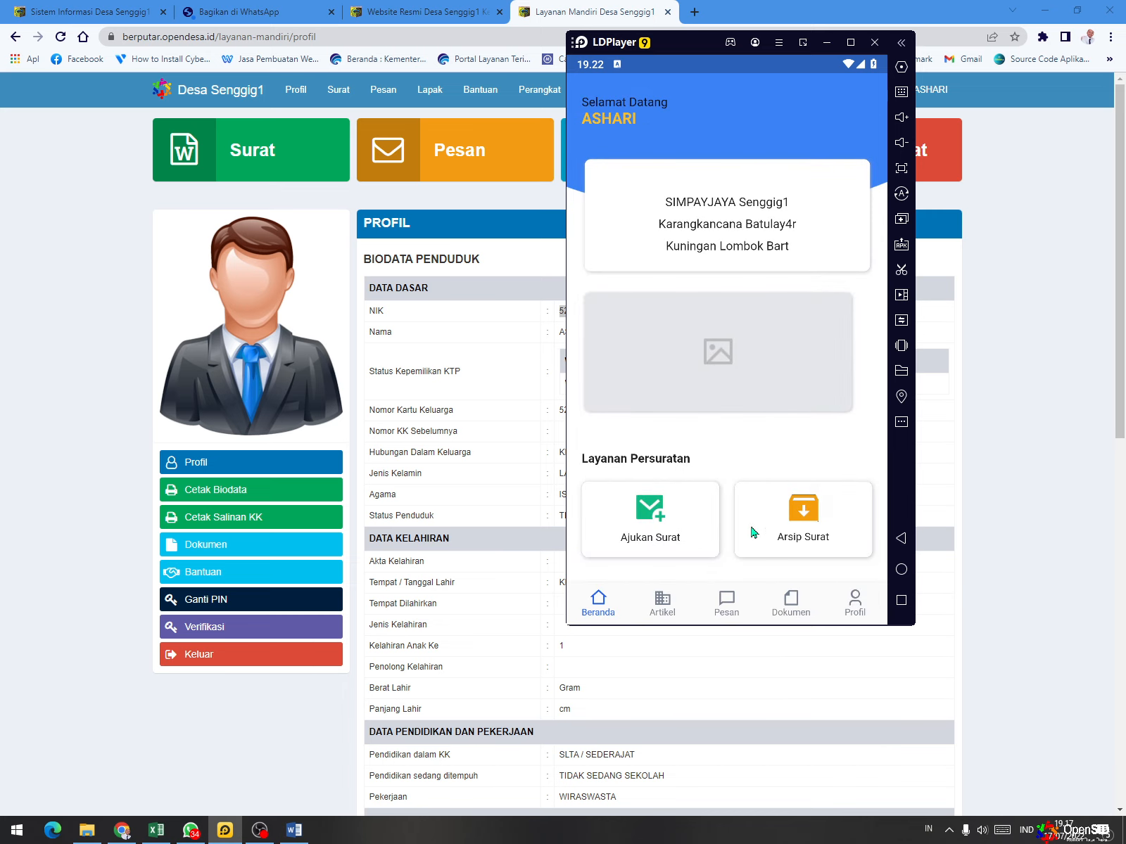
- Start a new document upload named KK with Fotokopi KK as the document type
{"action": "left_click", "coordinate": [791, 600]}
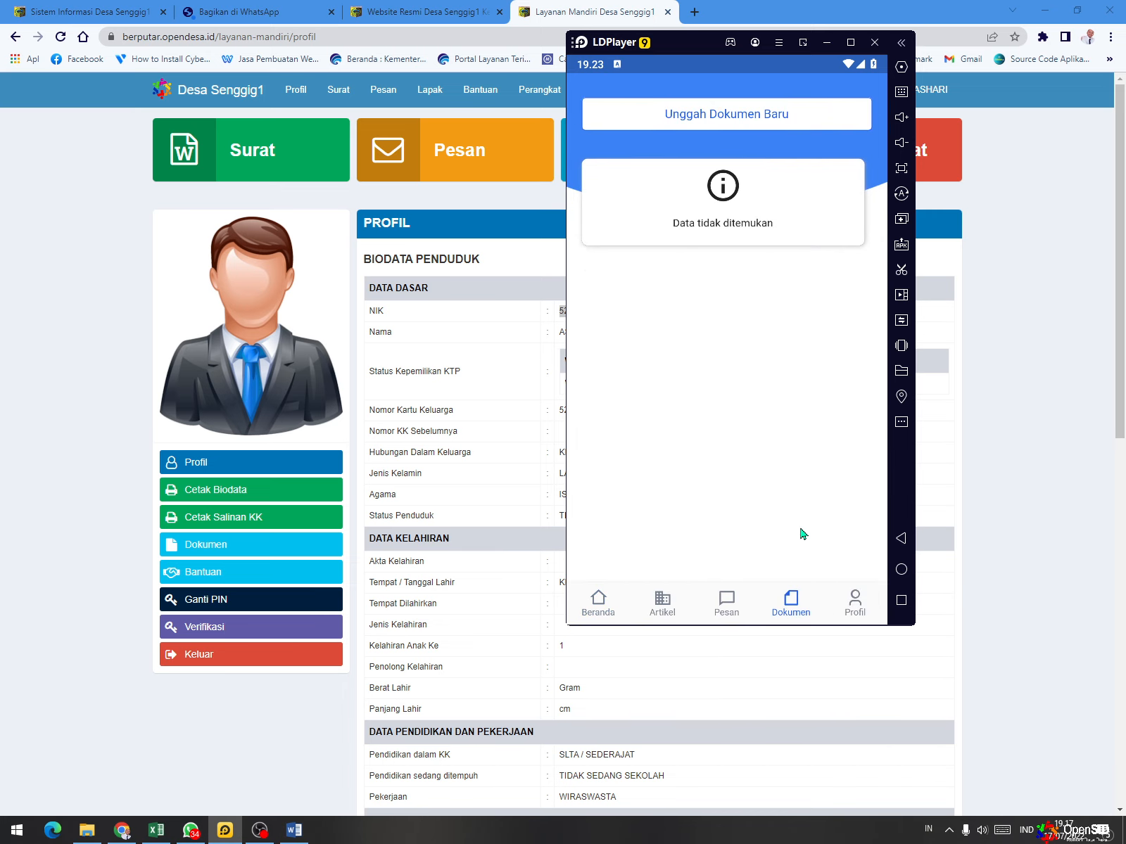
{"action": "left_click", "coordinate": [720, 127]}
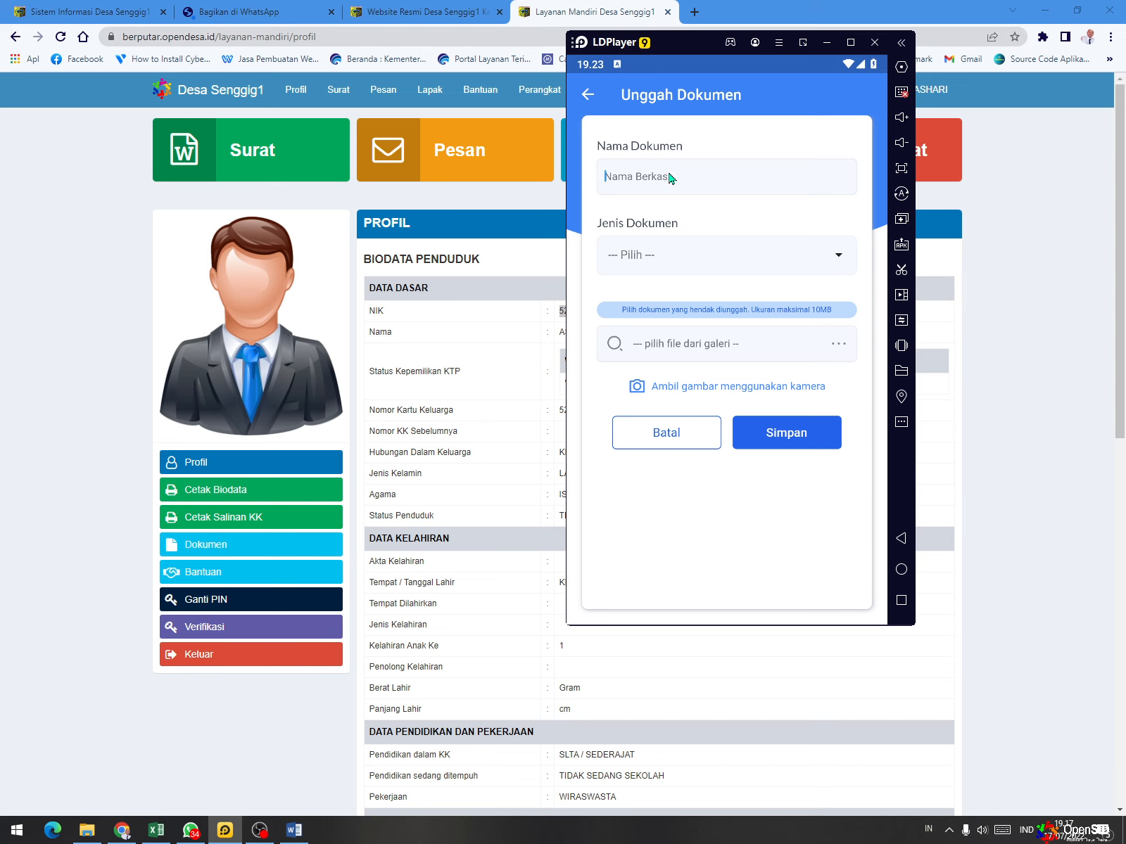
{"action": "type", "text": "KK"}
{"action": "left_click", "coordinate": [709, 272]}
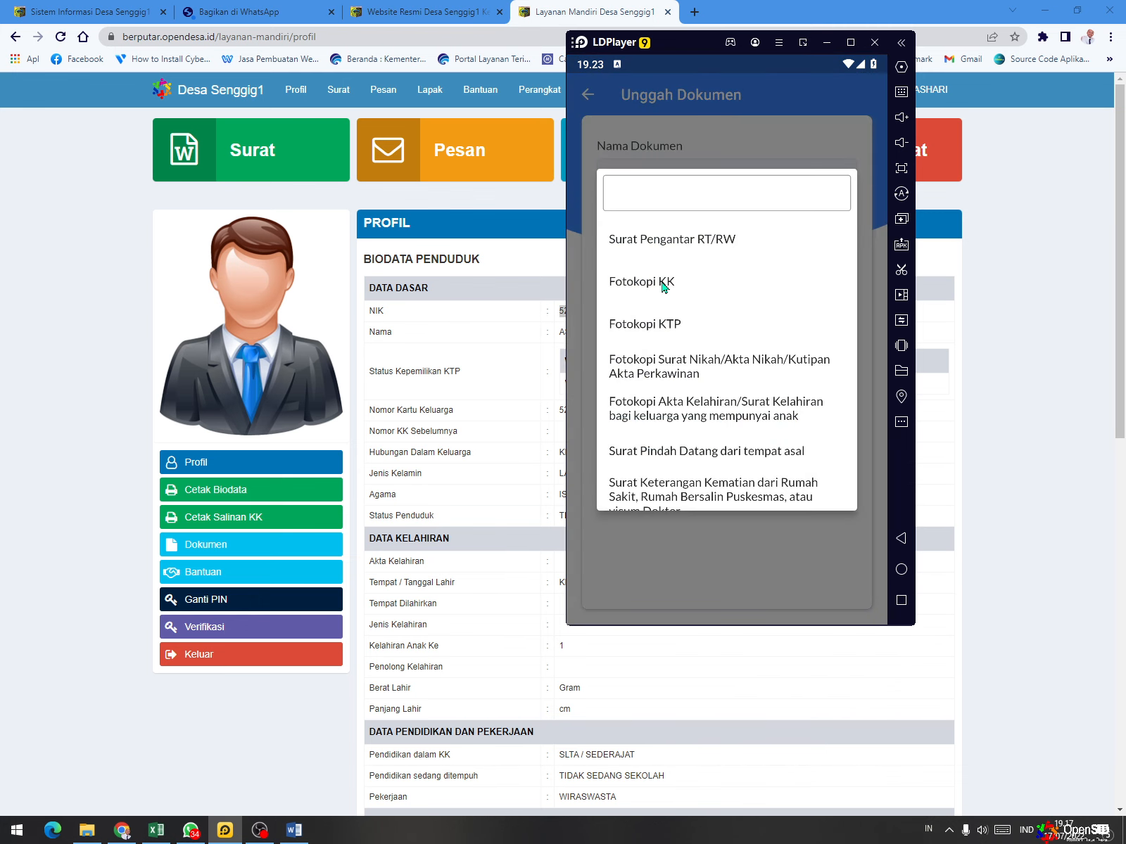
{"action": "left_click", "coordinate": [663, 284]}
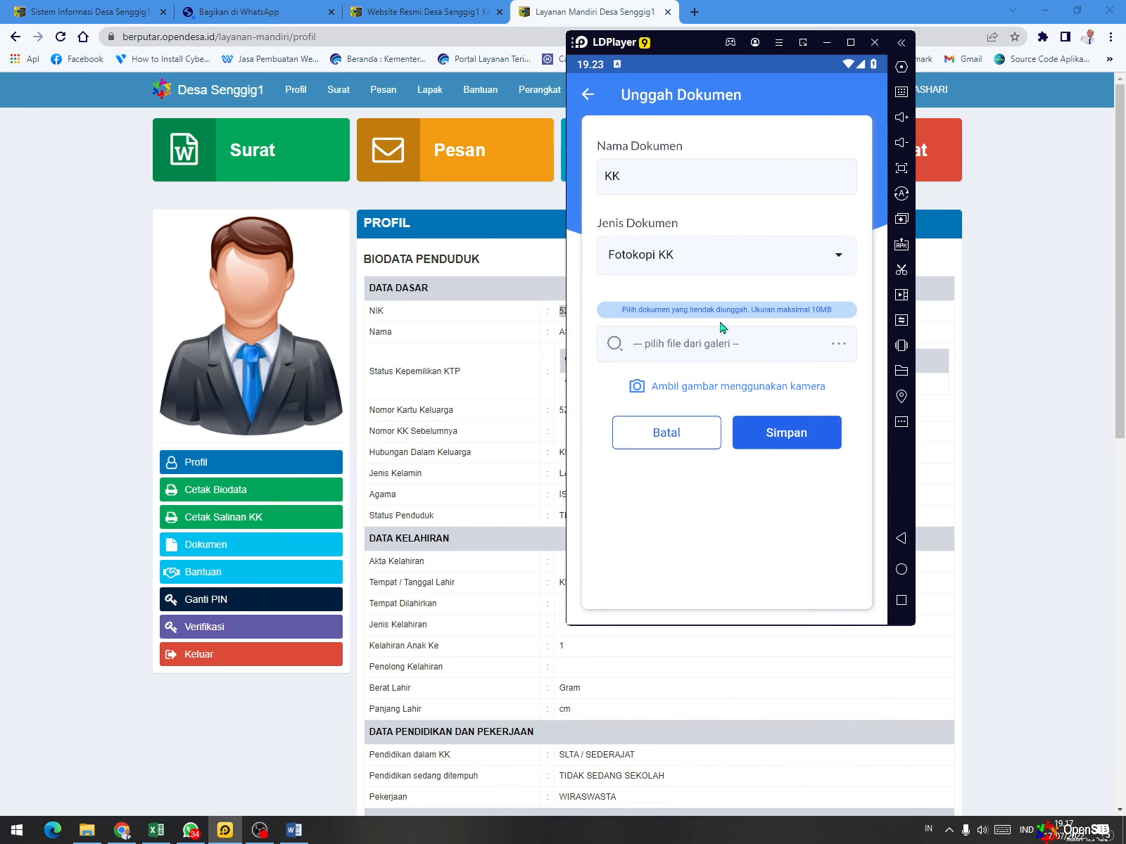
- Open the file selection for the KK document and allow OpenSID Mobile to access photos, media and files
{"action": "left_click", "coordinate": [749, 358]}
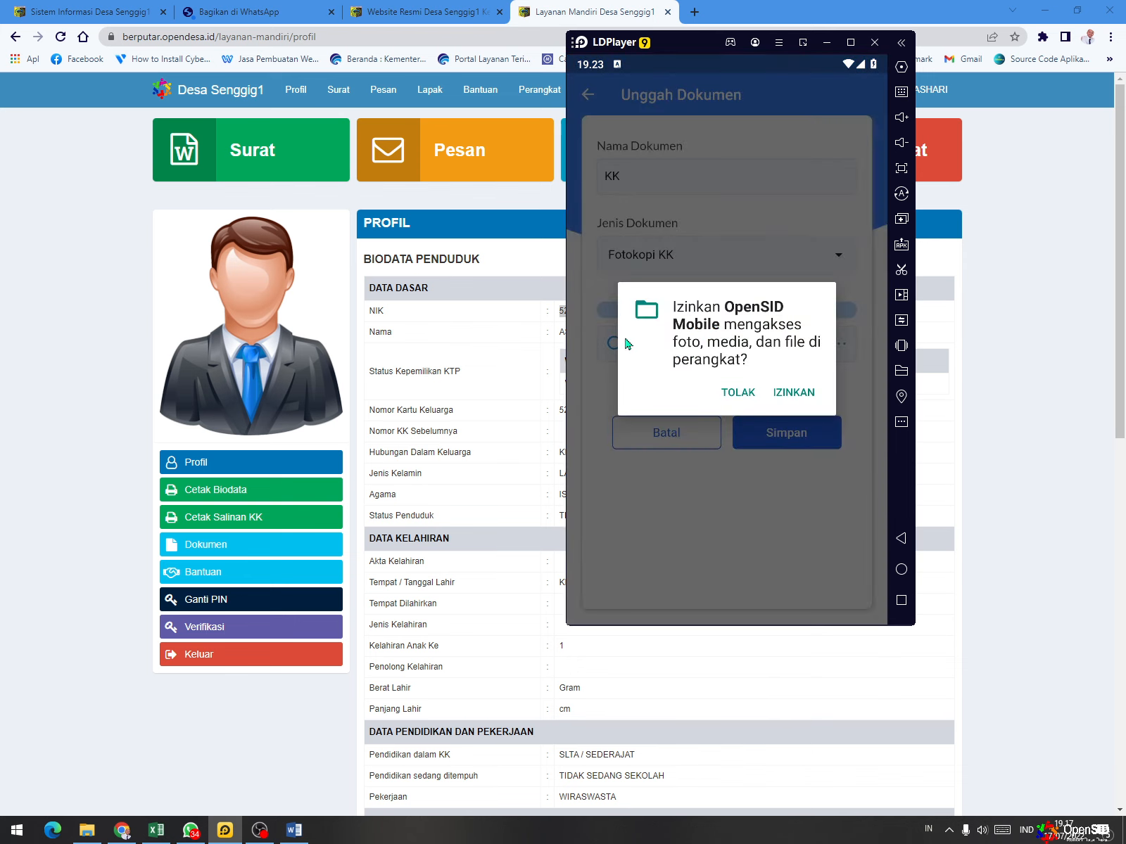
{"action": "left_click", "coordinate": [798, 394]}
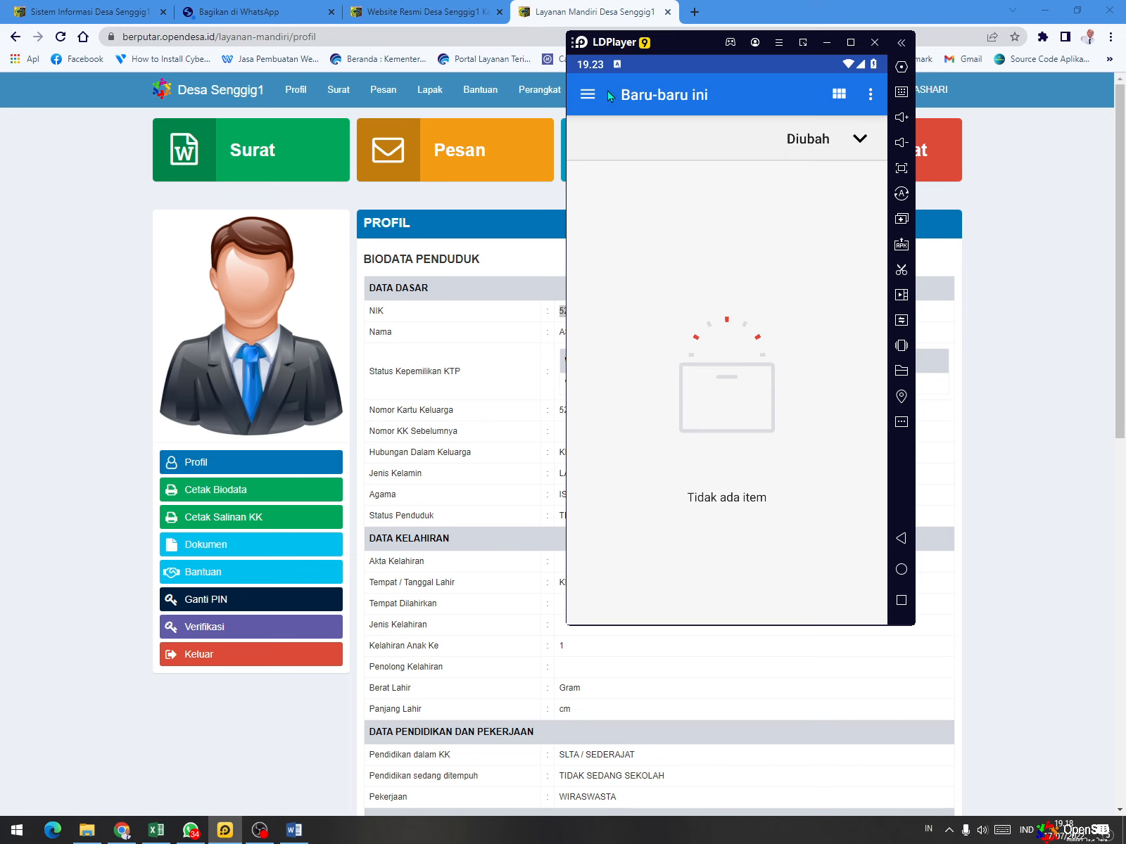
{"action": "left_click", "coordinate": [587, 96]}
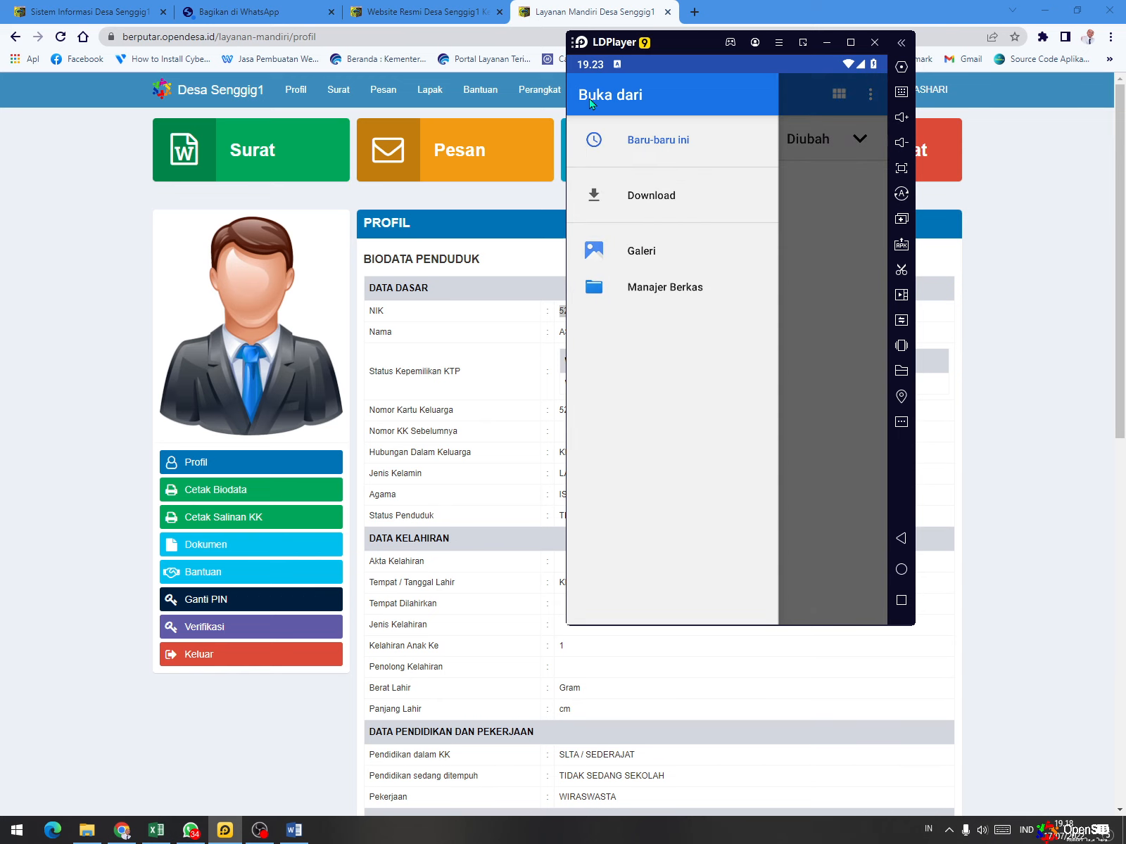
{"action": "left_click", "coordinate": [647, 255]}
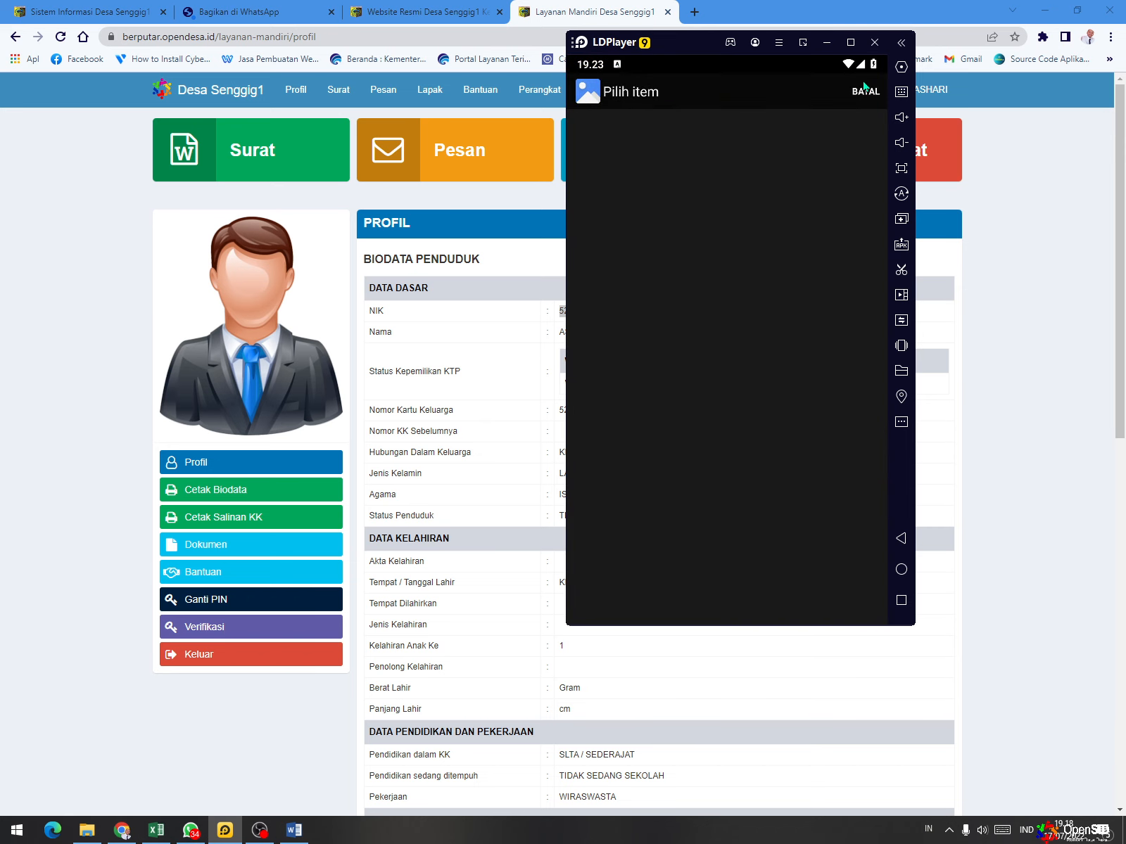
{"action": "left_click", "coordinate": [901, 538]}
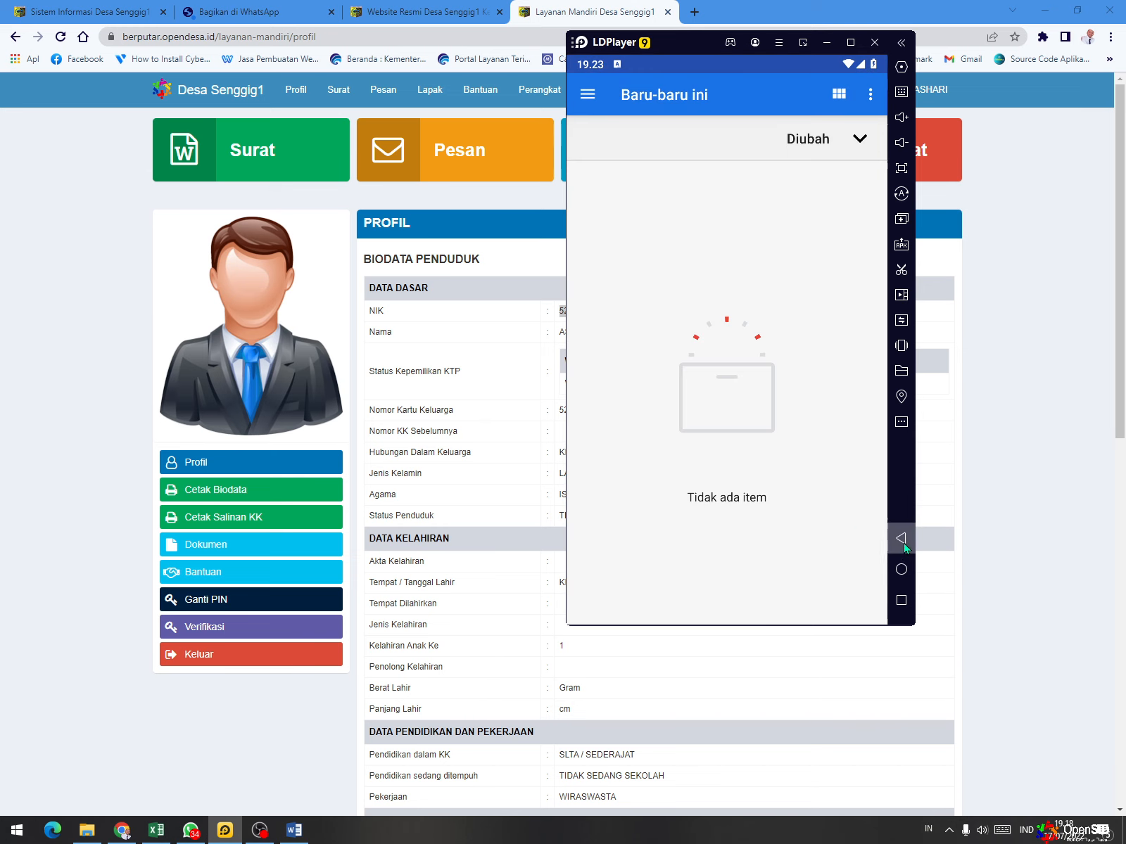
- Attach h4.jpg from the Pictures folder in Manajer Berkas to the KK document and save the upload
{"action": "left_click", "coordinate": [587, 99]}
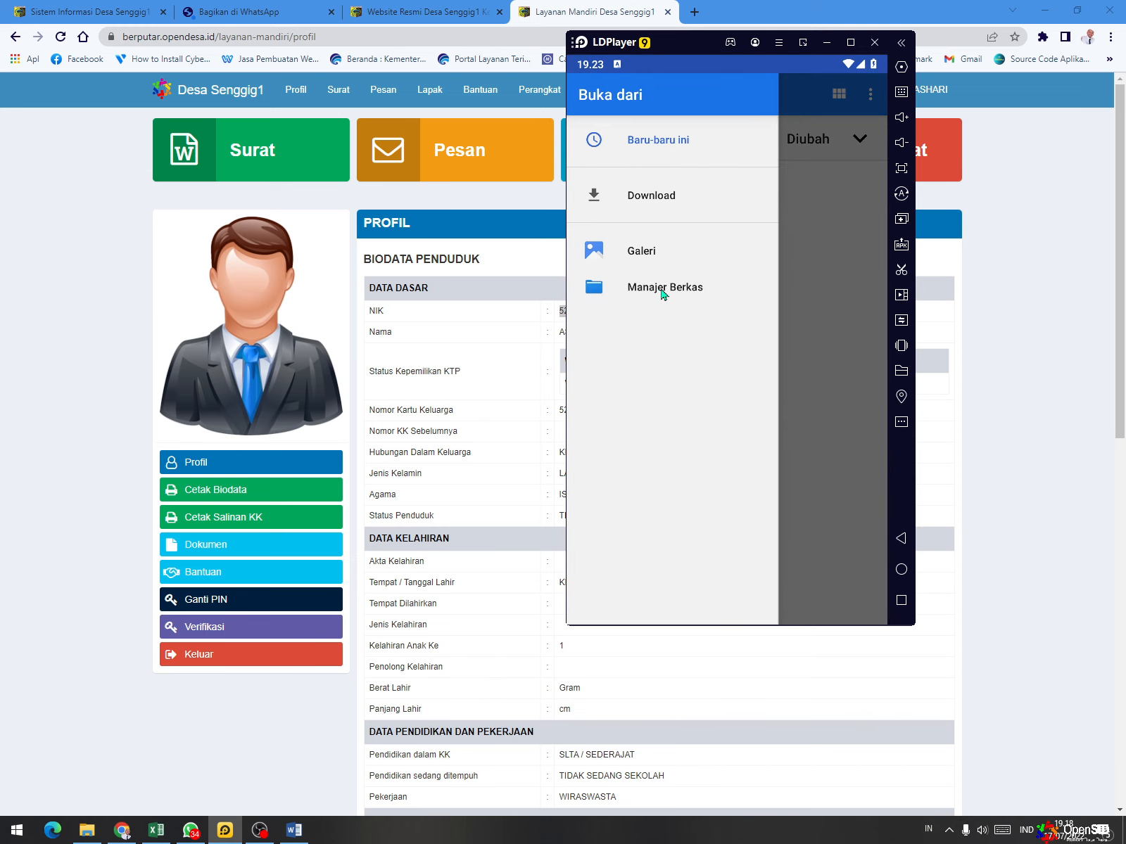
{"action": "left_click", "coordinate": [661, 289]}
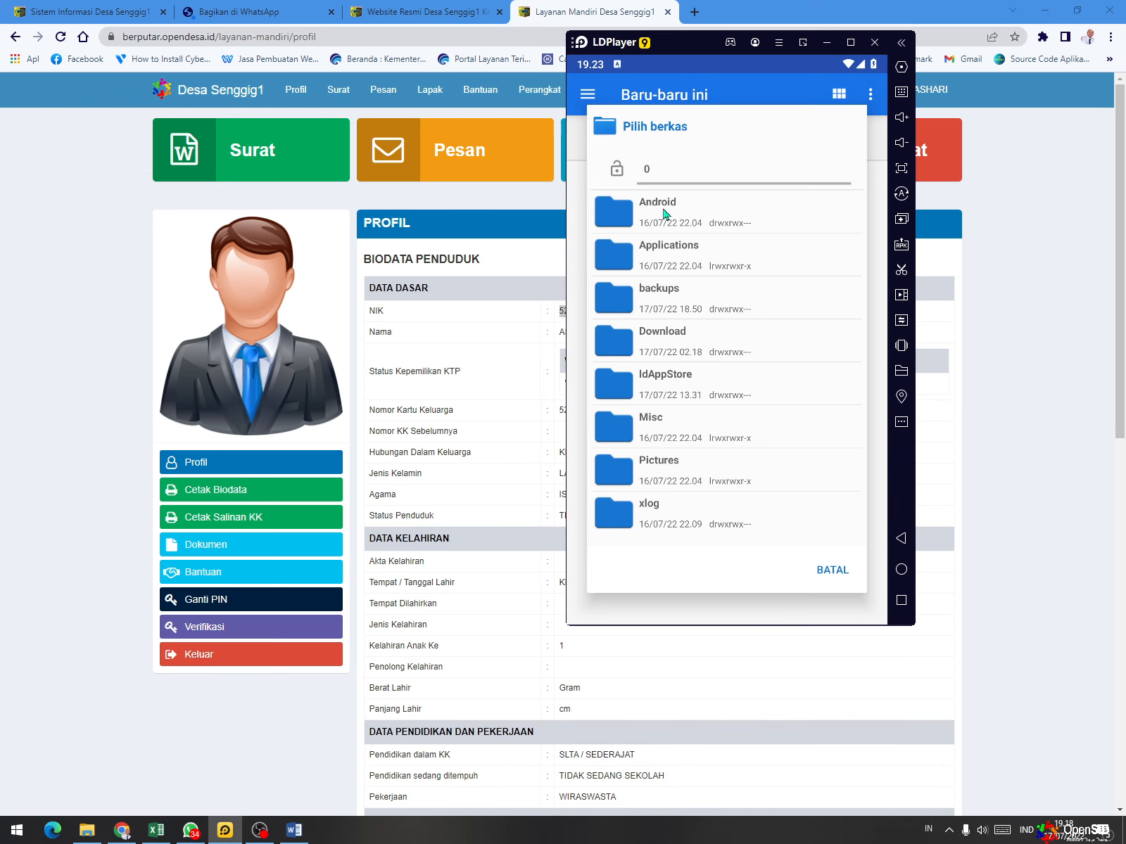
{"action": "left_click", "coordinate": [653, 470]}
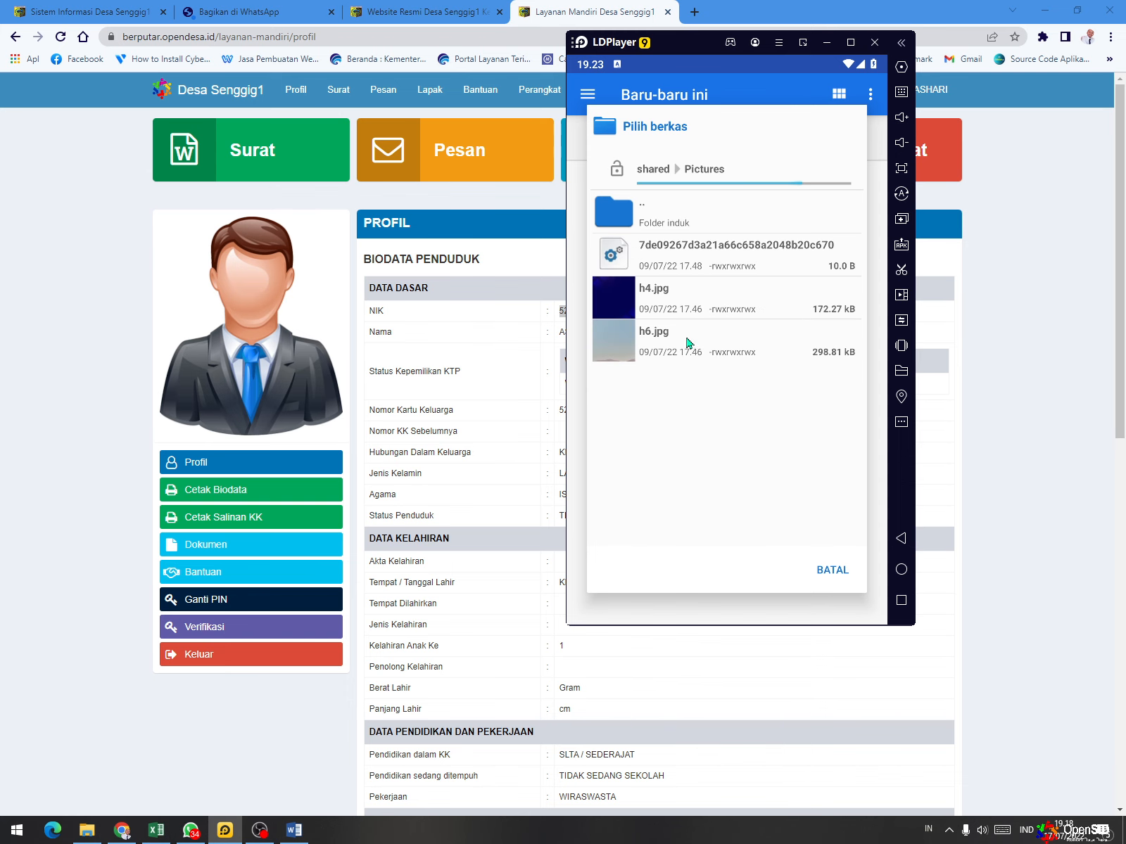
{"action": "left_click", "coordinate": [680, 303]}
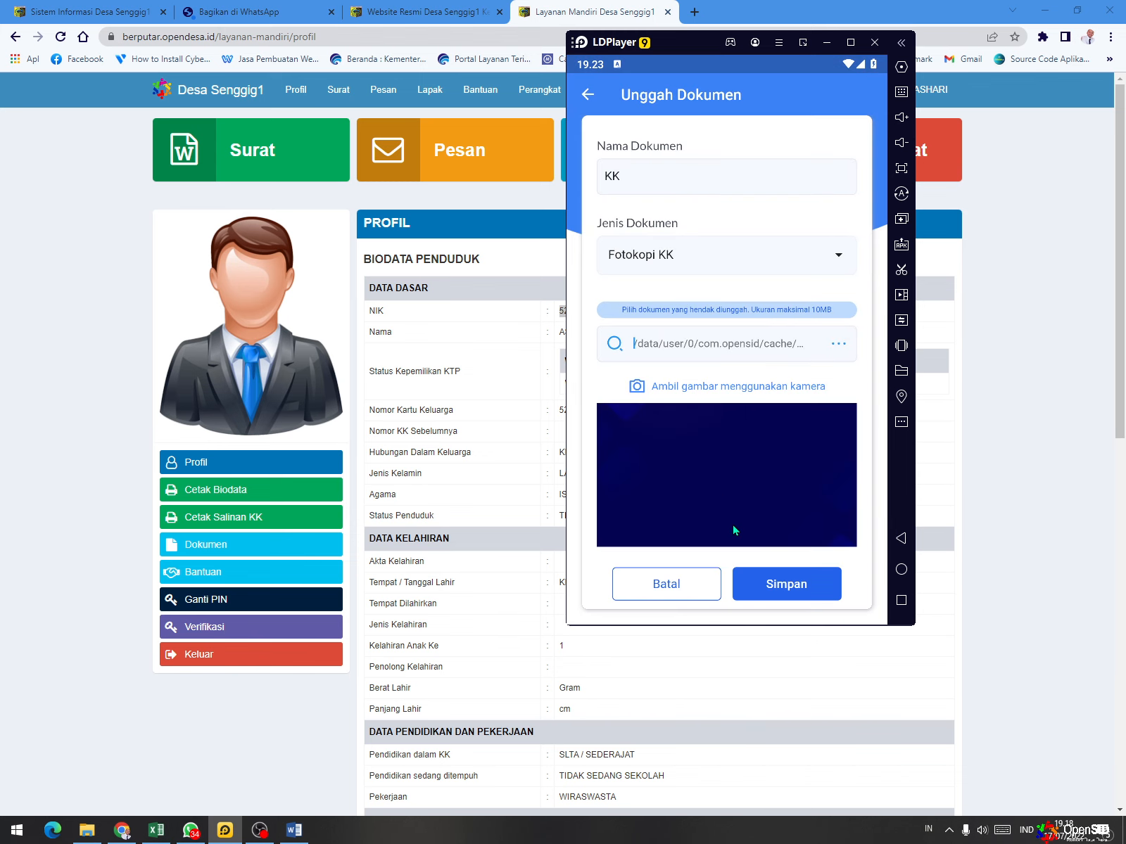
{"action": "left_click", "coordinate": [770, 588]}
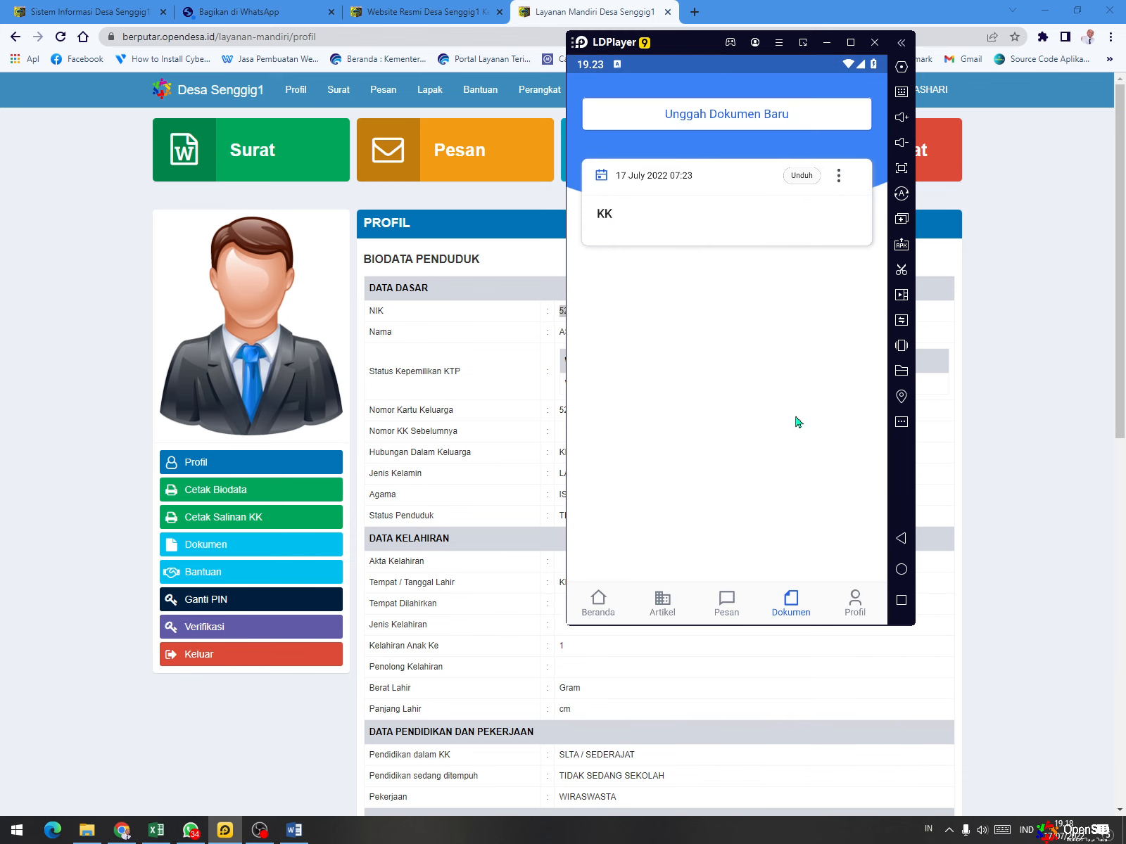
- Start another document upload named ktp with Fotokopi KTP as the document type
{"action": "left_click", "coordinate": [784, 124]}
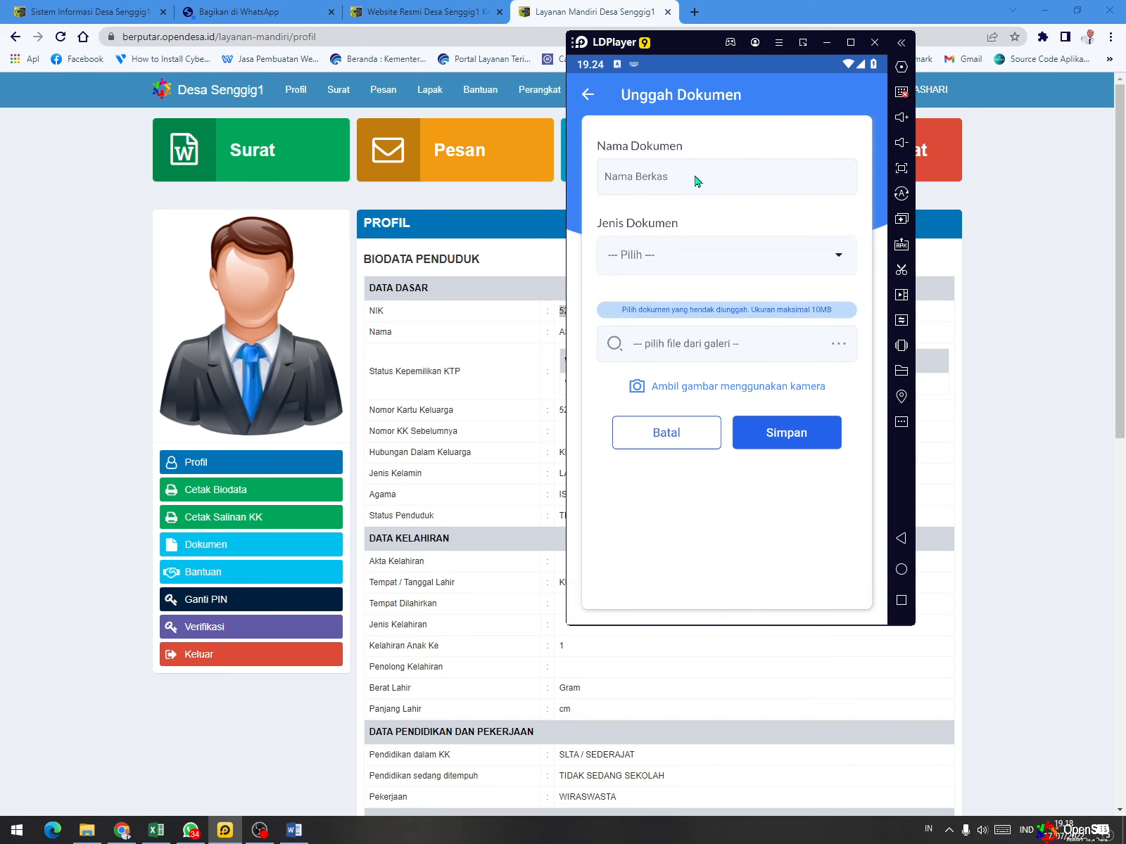
{"action": "type", "text": "ktp"}
{"action": "left_click", "coordinate": [705, 269]}
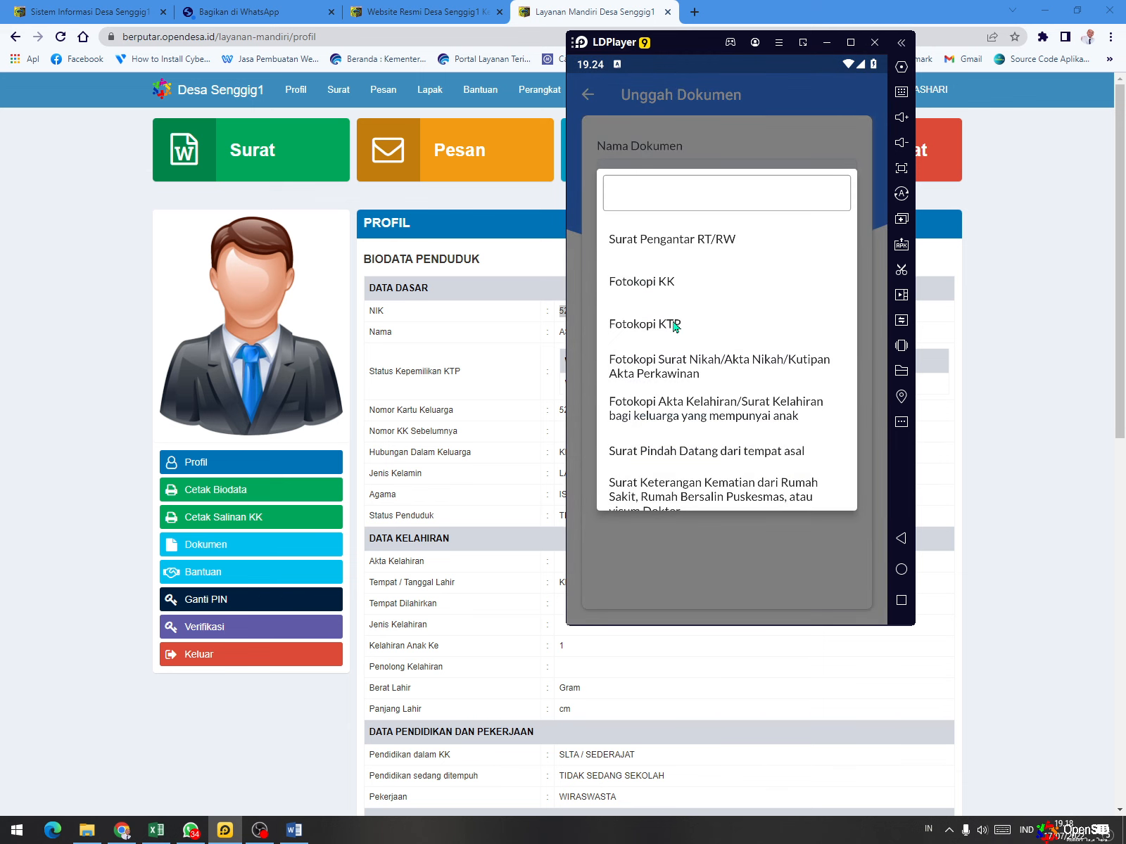
{"action": "left_click", "coordinate": [673, 325]}
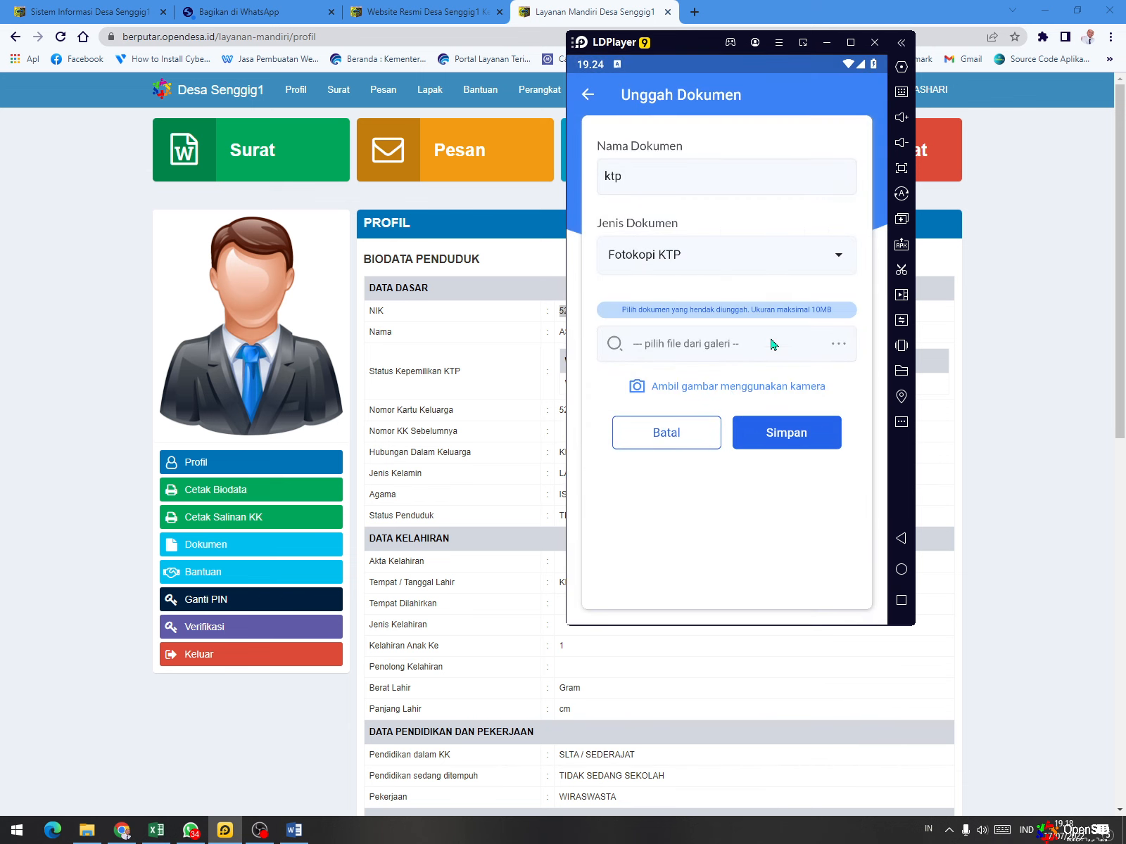
- Attach h4.jpg from the Pictures folder in Manajer Berkas to the ktp document and save the upload
{"action": "left_click", "coordinate": [758, 350]}
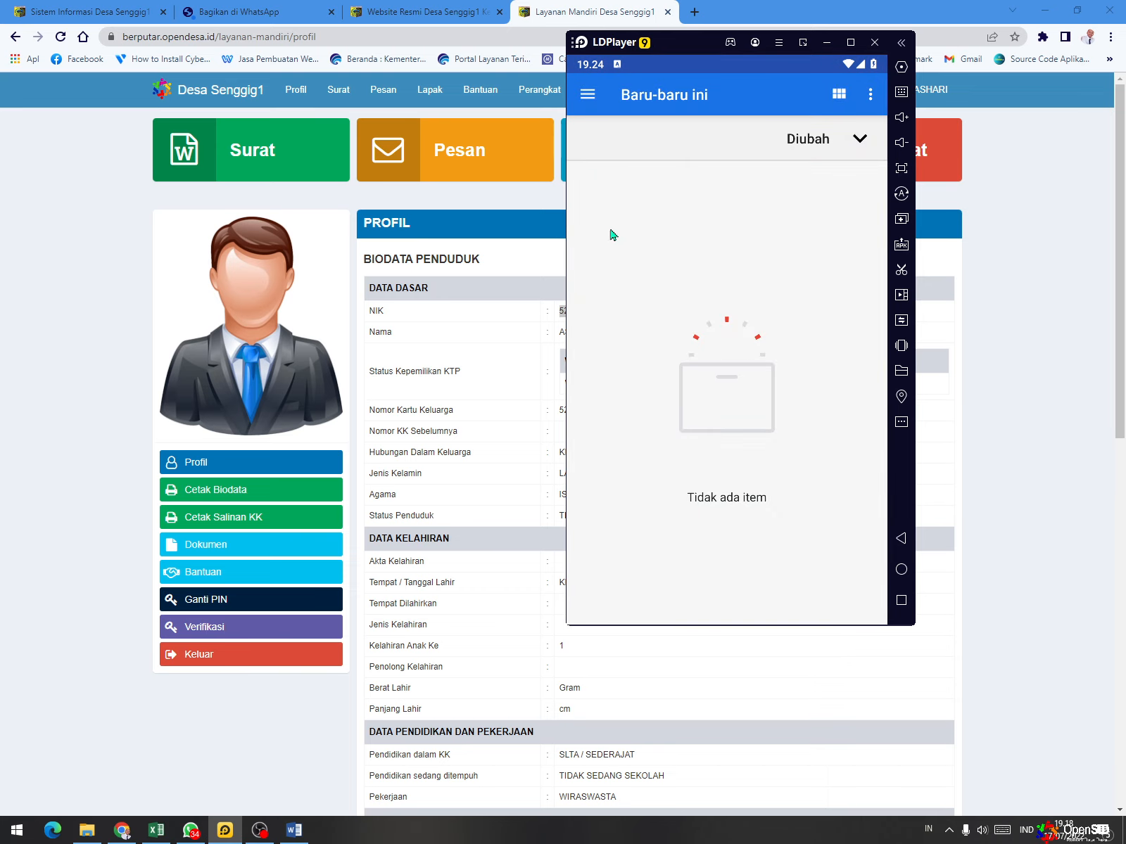
{"action": "left_click", "coordinate": [586, 96]}
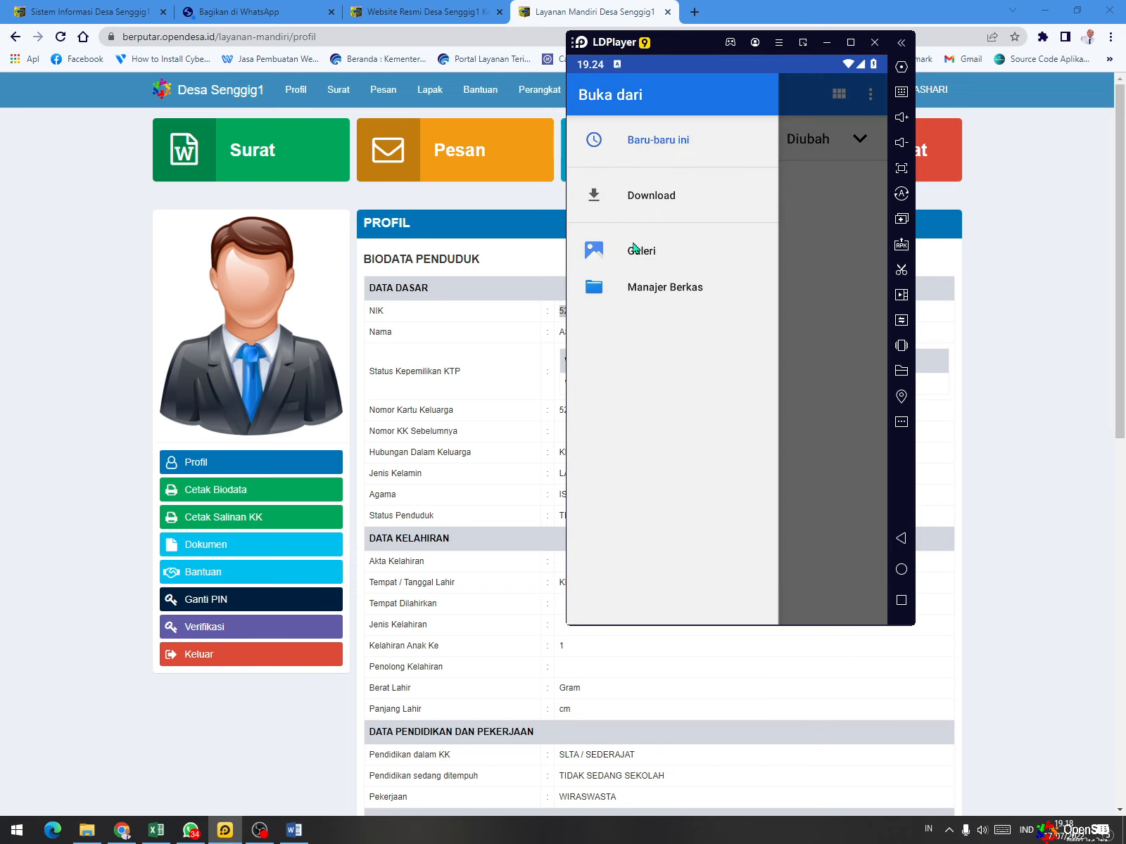
{"action": "left_click", "coordinate": [636, 288]}
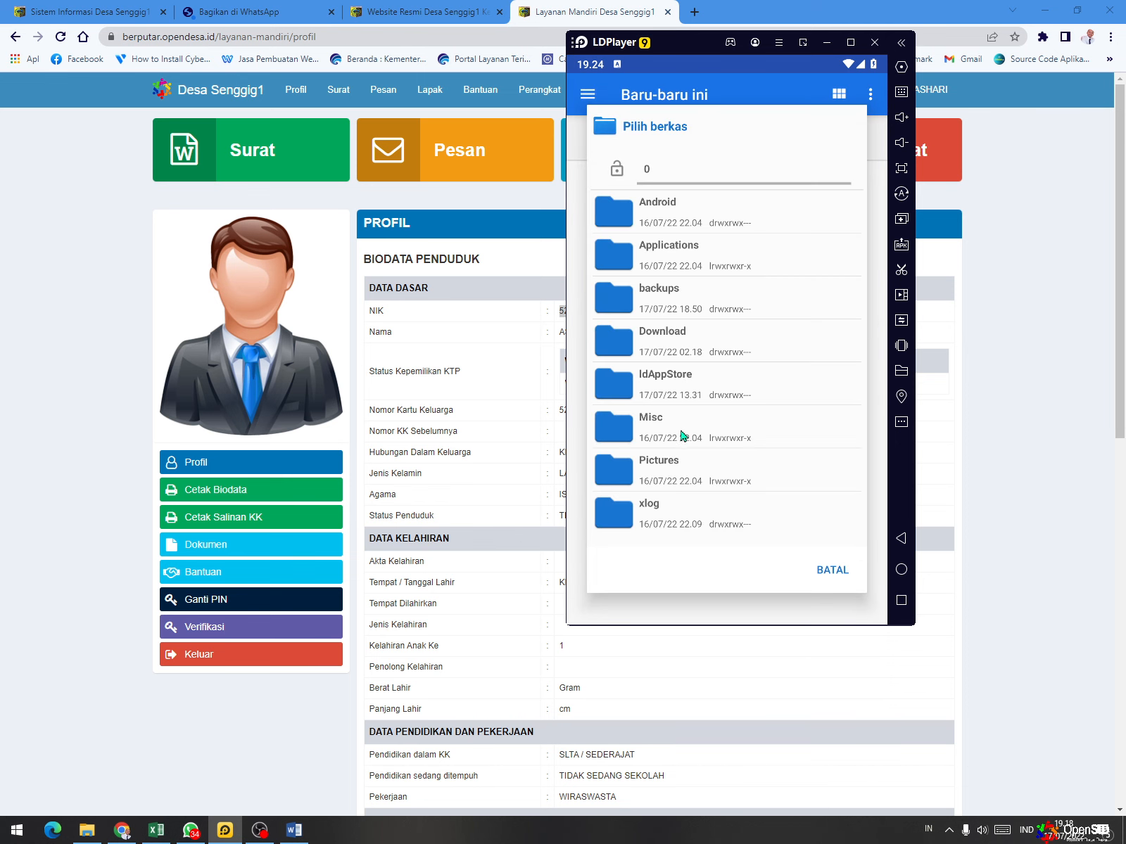
{"action": "left_click", "coordinate": [681, 470]}
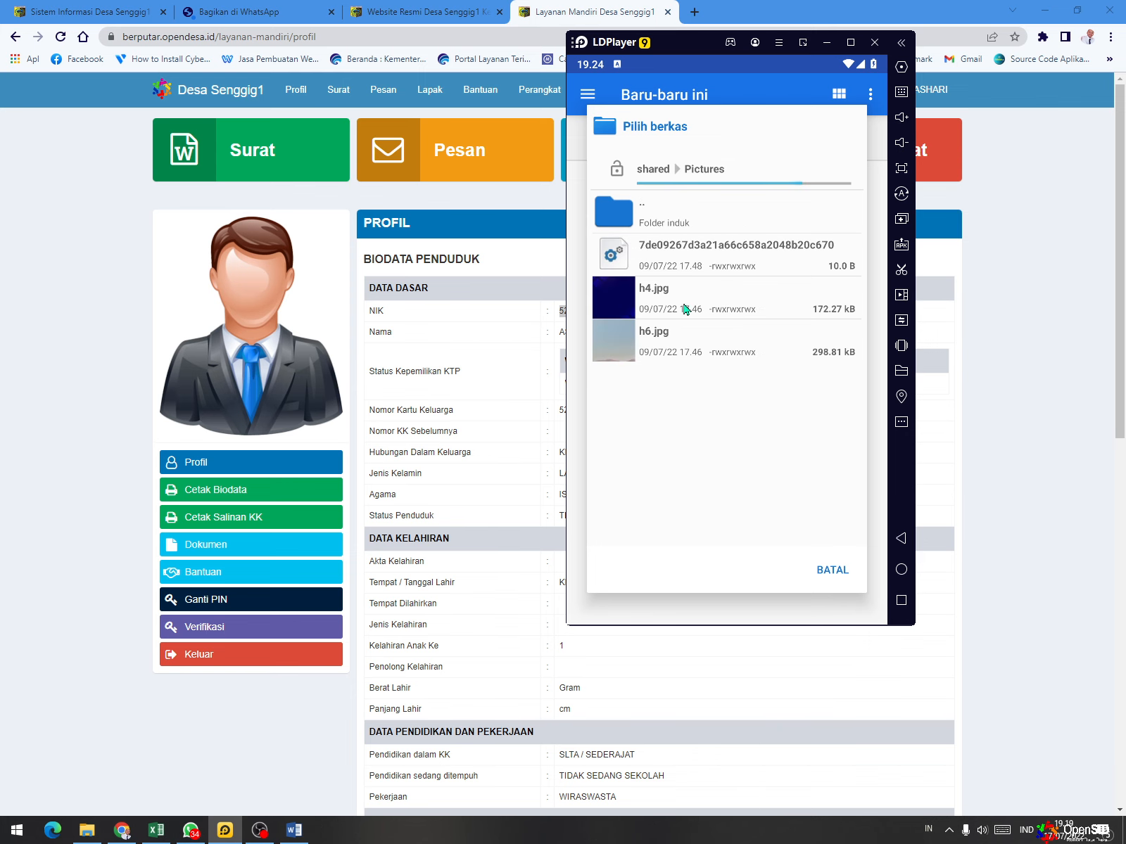
{"action": "left_click", "coordinate": [687, 309]}
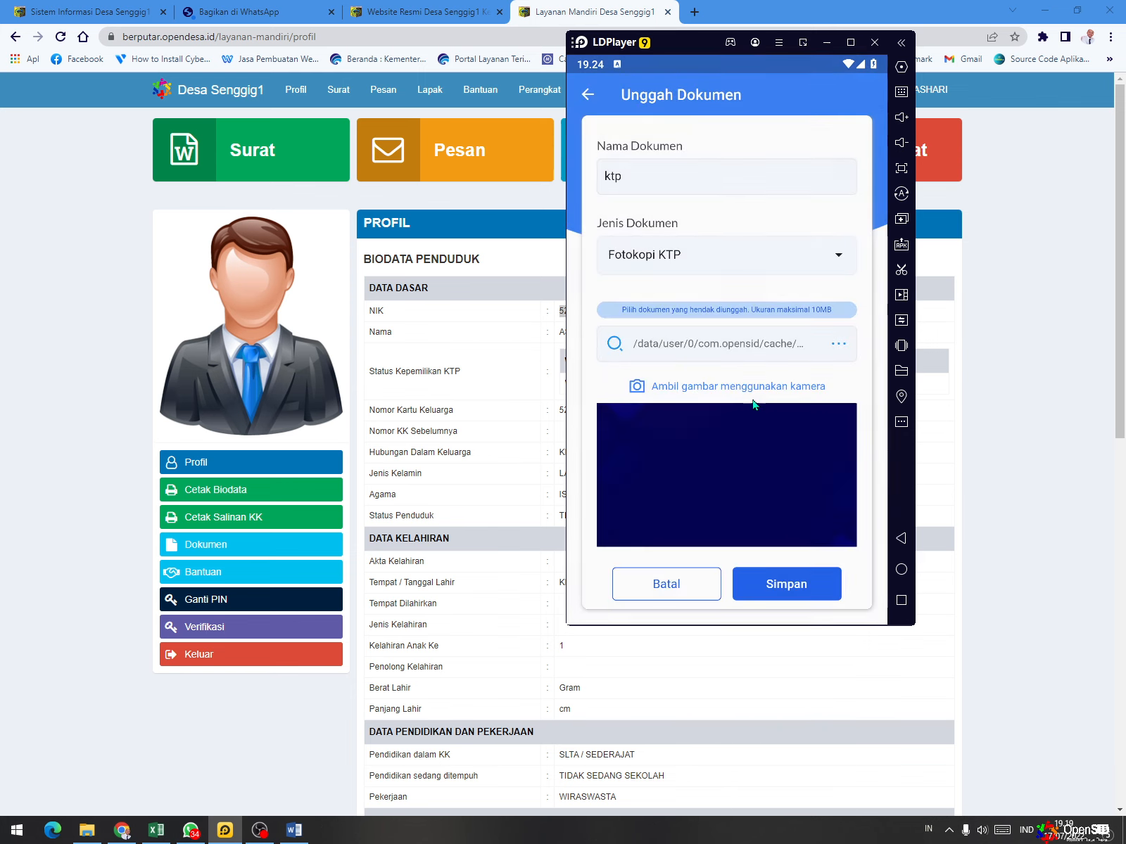
{"action": "left_click", "coordinate": [821, 587]}
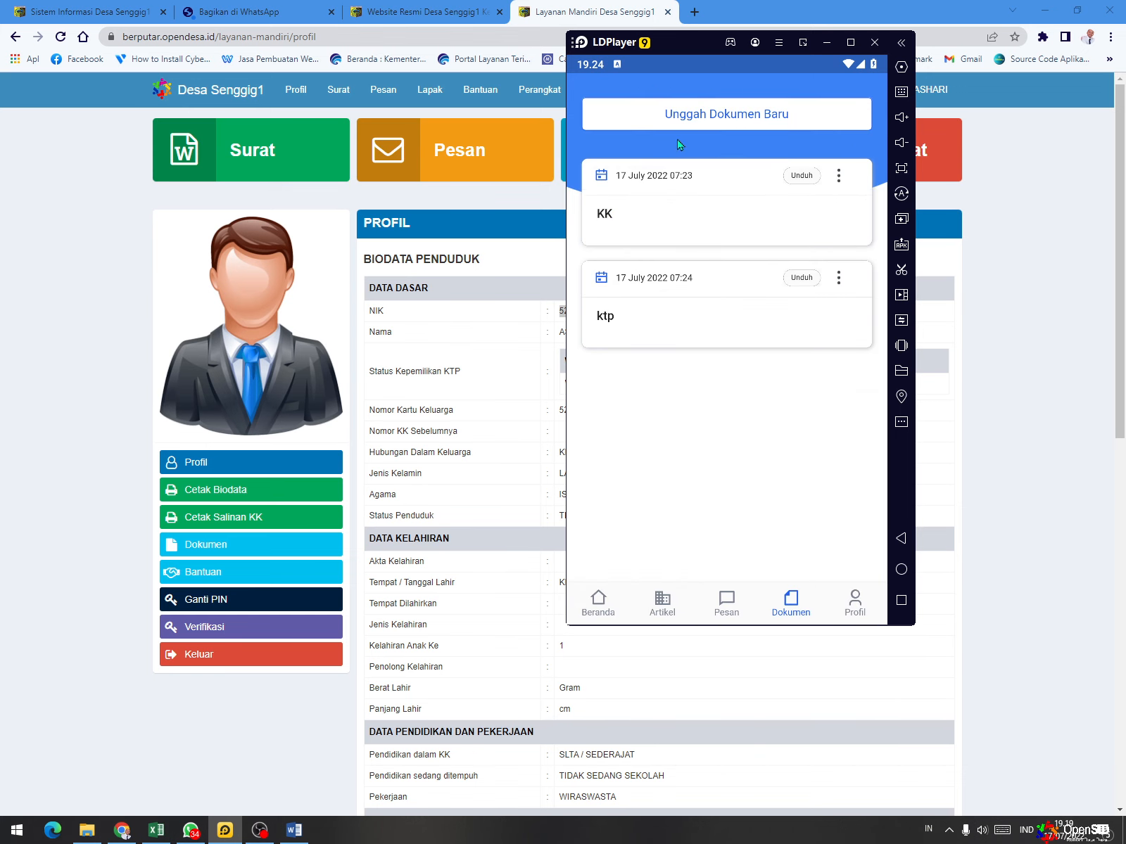
- Start a new document upload named pengantar rt with Surat Pengantar RT/RW as the document type
{"action": "left_click", "coordinate": [701, 114]}
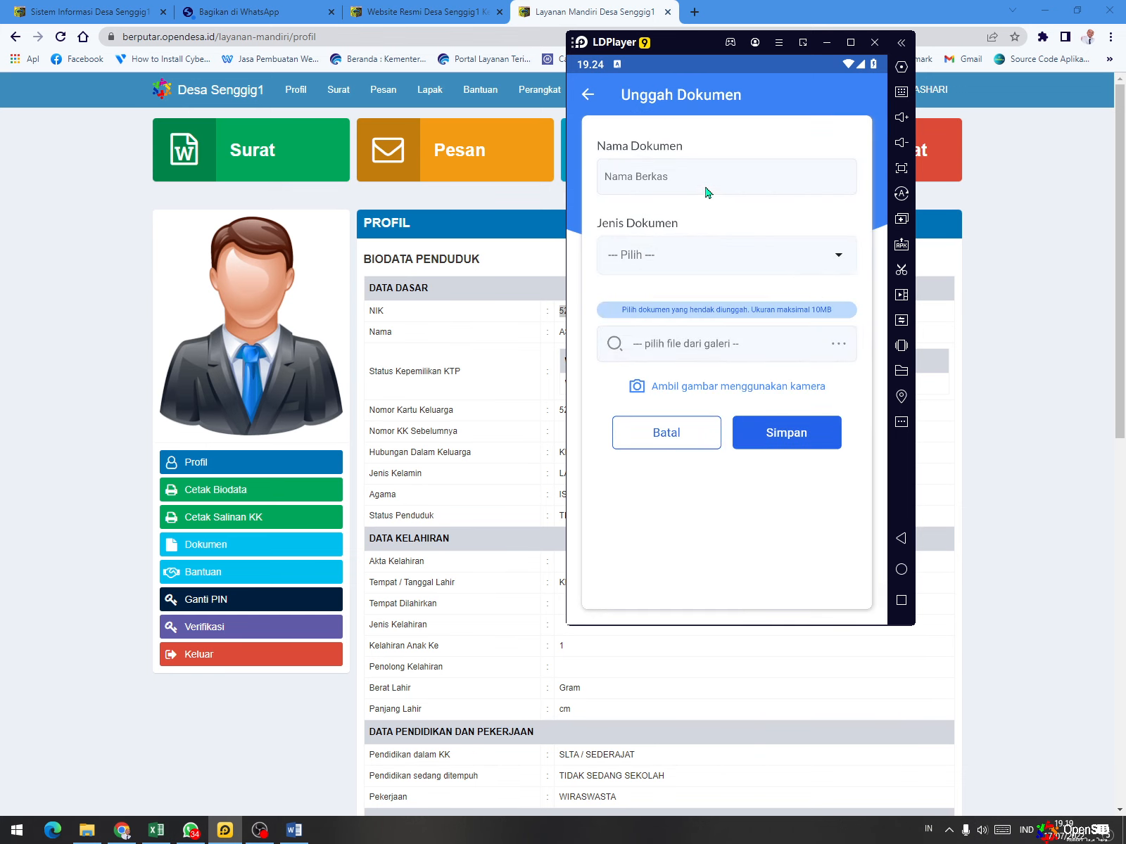
{"action": "left_click", "coordinate": [707, 191]}
{"action": "type", "text": "p"}
{"action": "key", "text": "BackSpace"}
{"action": "key", "text": "BackSpace"}
{"action": "key", "text": "BackSpace"}
{"action": "key", "text": "BackSpace"}
{"action": "key", "text": "BackSpace"}
{"action": "key", "text": "BackSpace"}
{"action": "key", "text": "BackSpace"}
{"action": "key", "text": "BackSpace"}
{"action": "type", "text": "pengantar rt"}
{"action": "left_click", "coordinate": [721, 268]}
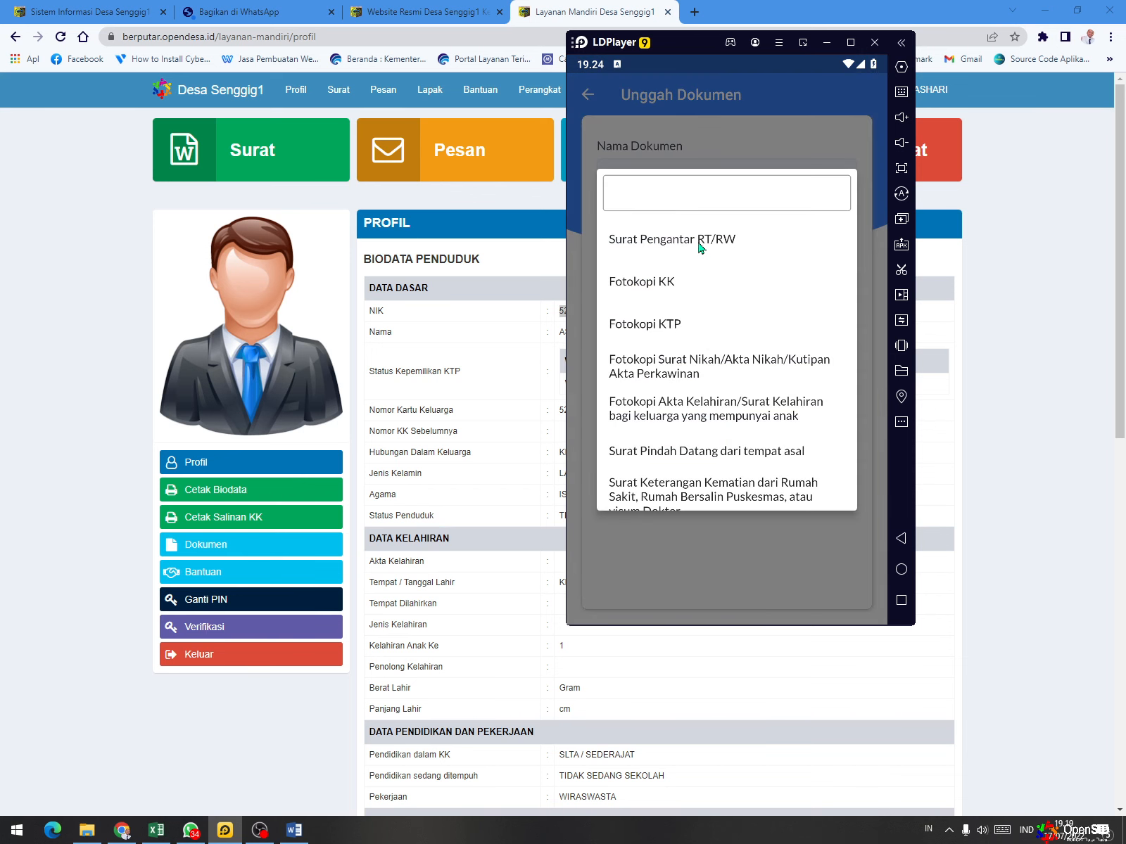
{"action": "left_click", "coordinate": [699, 243]}
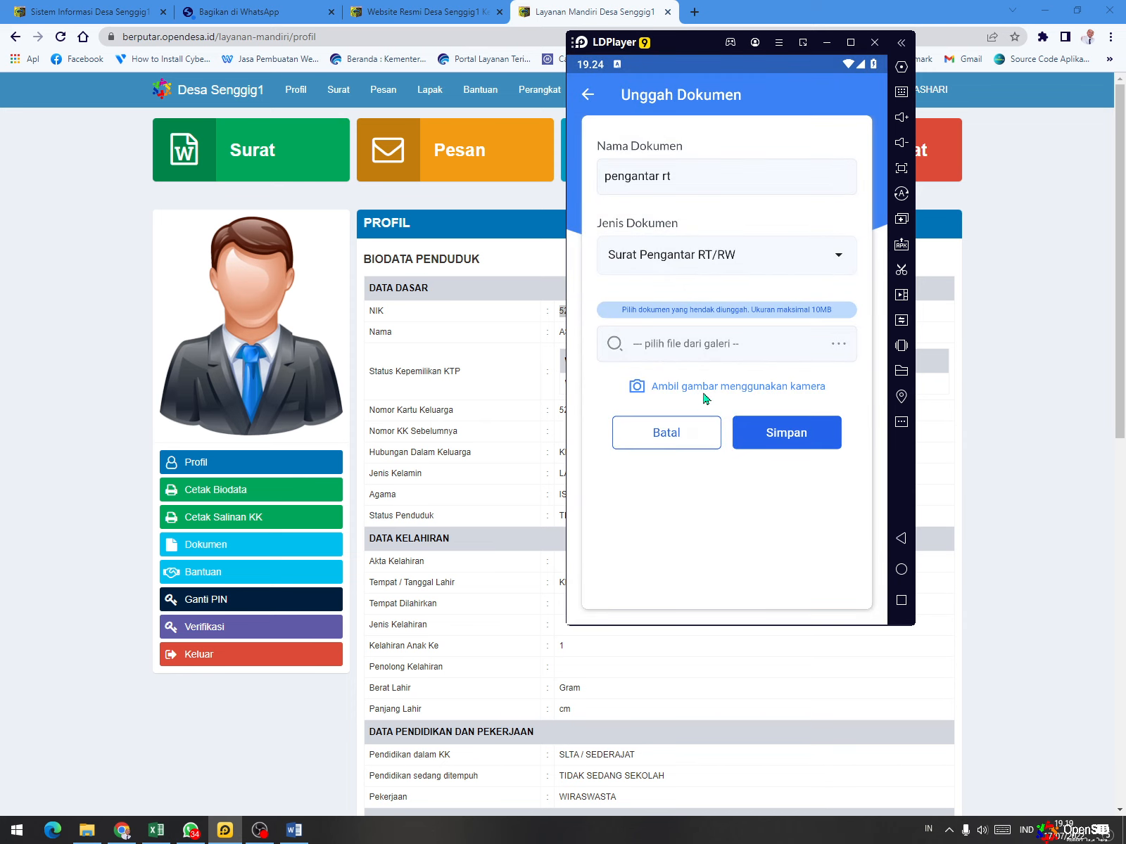
- Attach an image from the Pictures folder in Manajer Berkas to the pengantar rt document and save the upload
{"action": "left_click", "coordinate": [715, 348]}
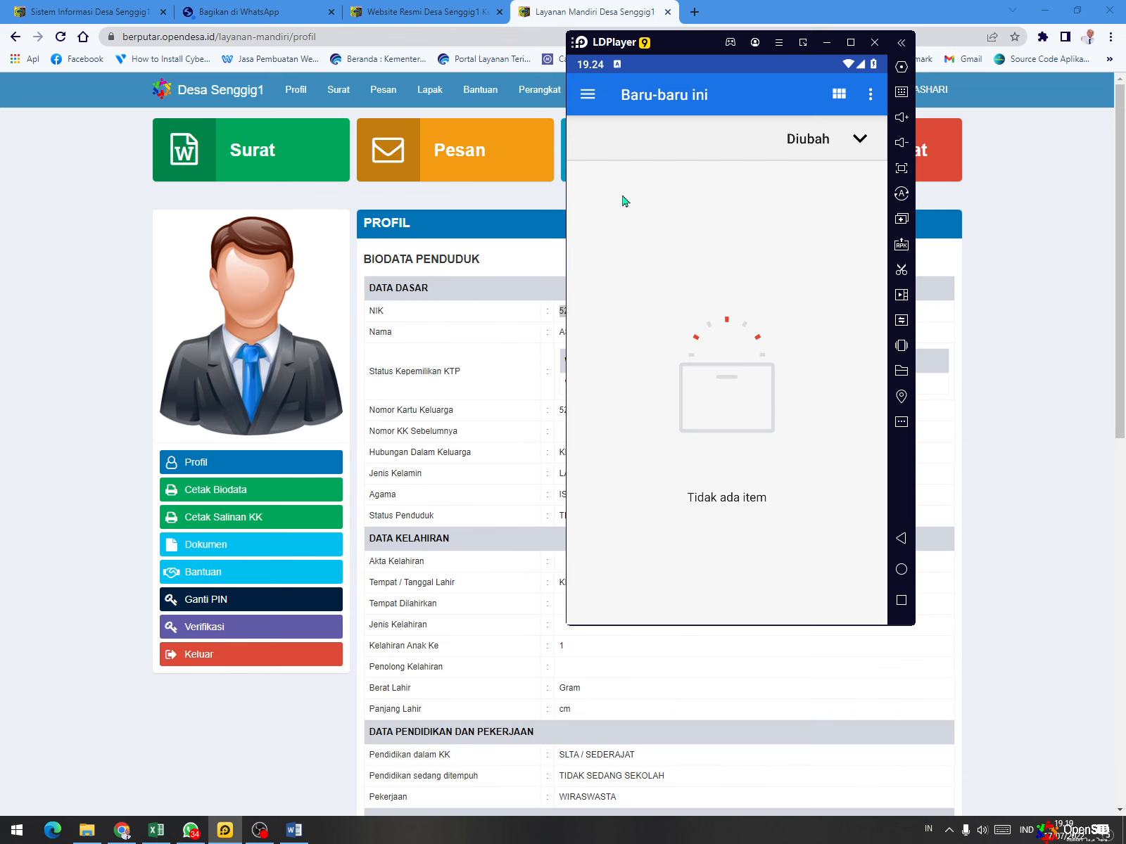
{"action": "left_click", "coordinate": [587, 95]}
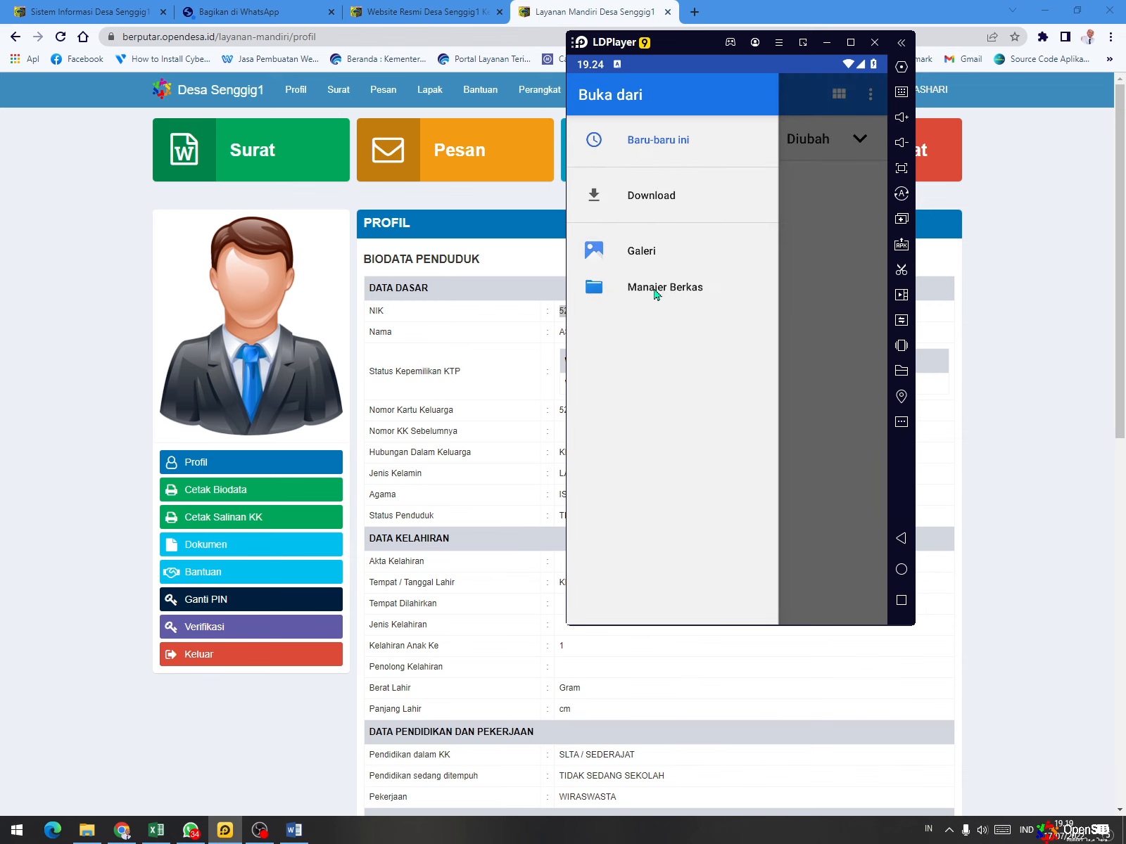
{"action": "left_click", "coordinate": [654, 288]}
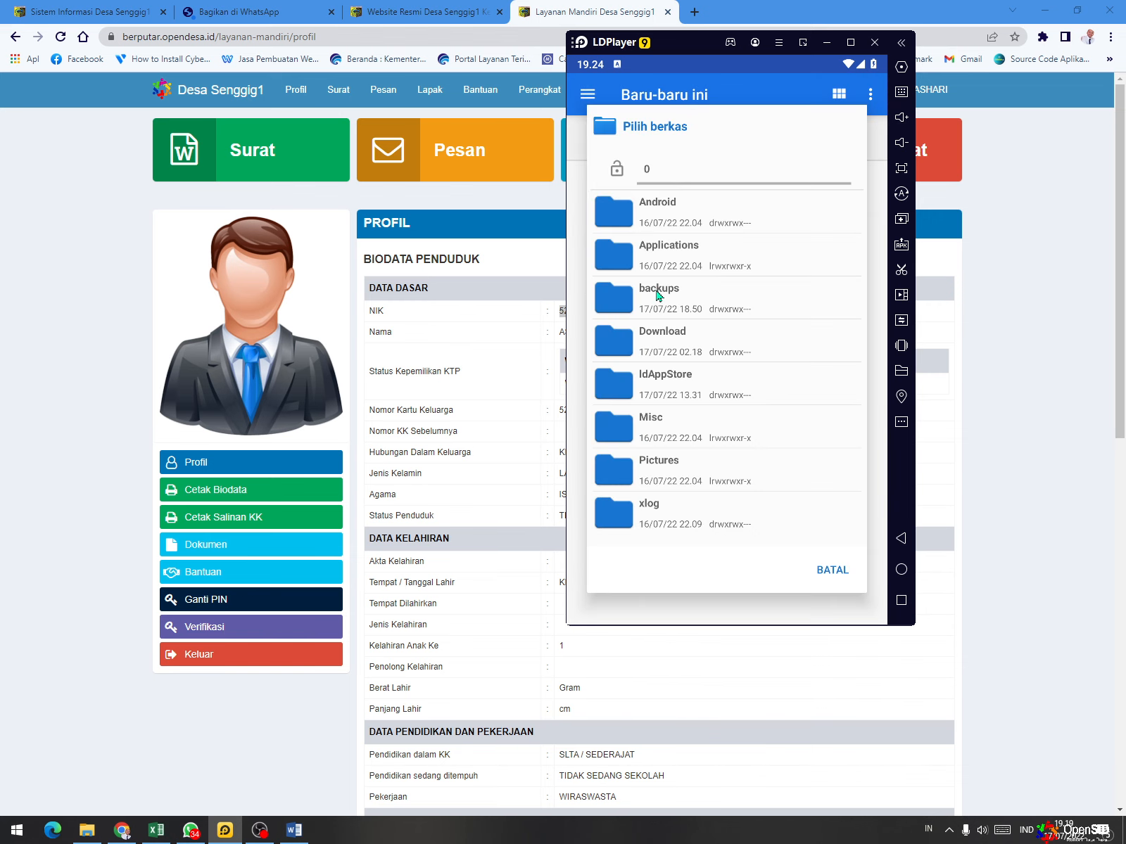
{"action": "left_click", "coordinate": [681, 478]}
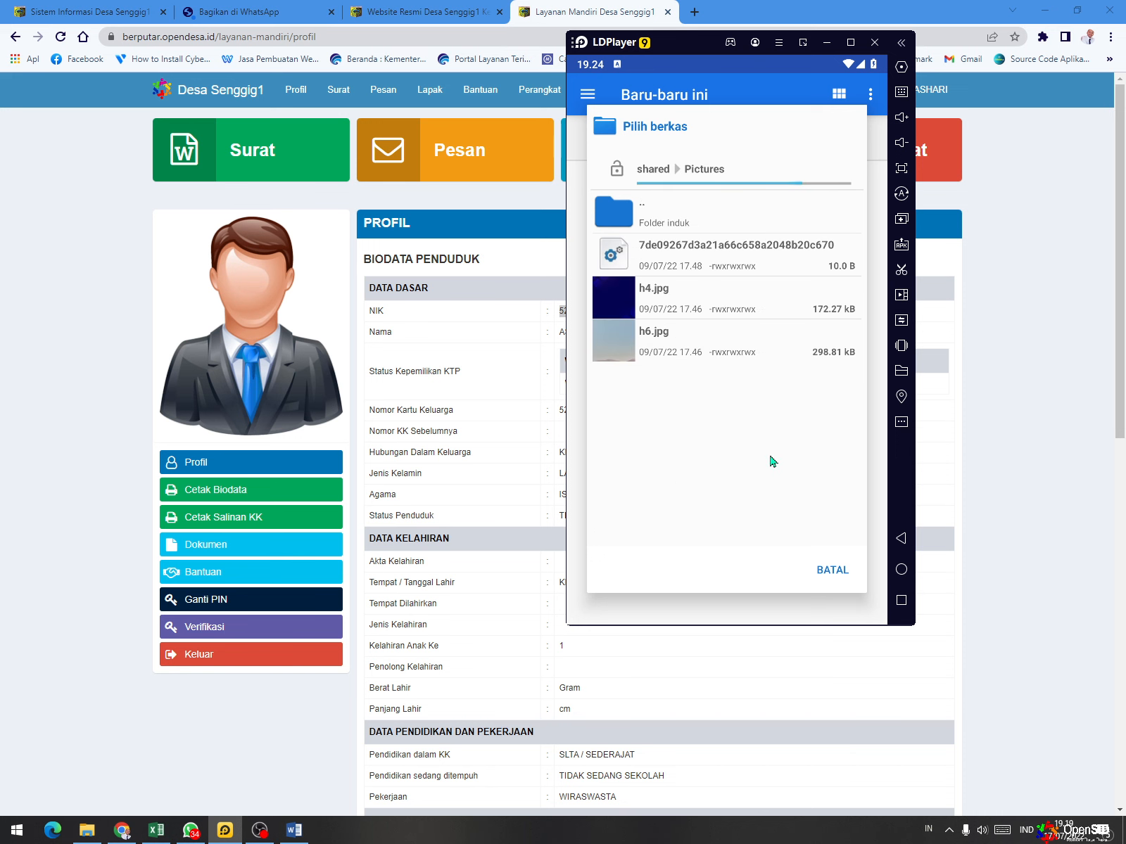
{"action": "left_click", "coordinate": [804, 578]}
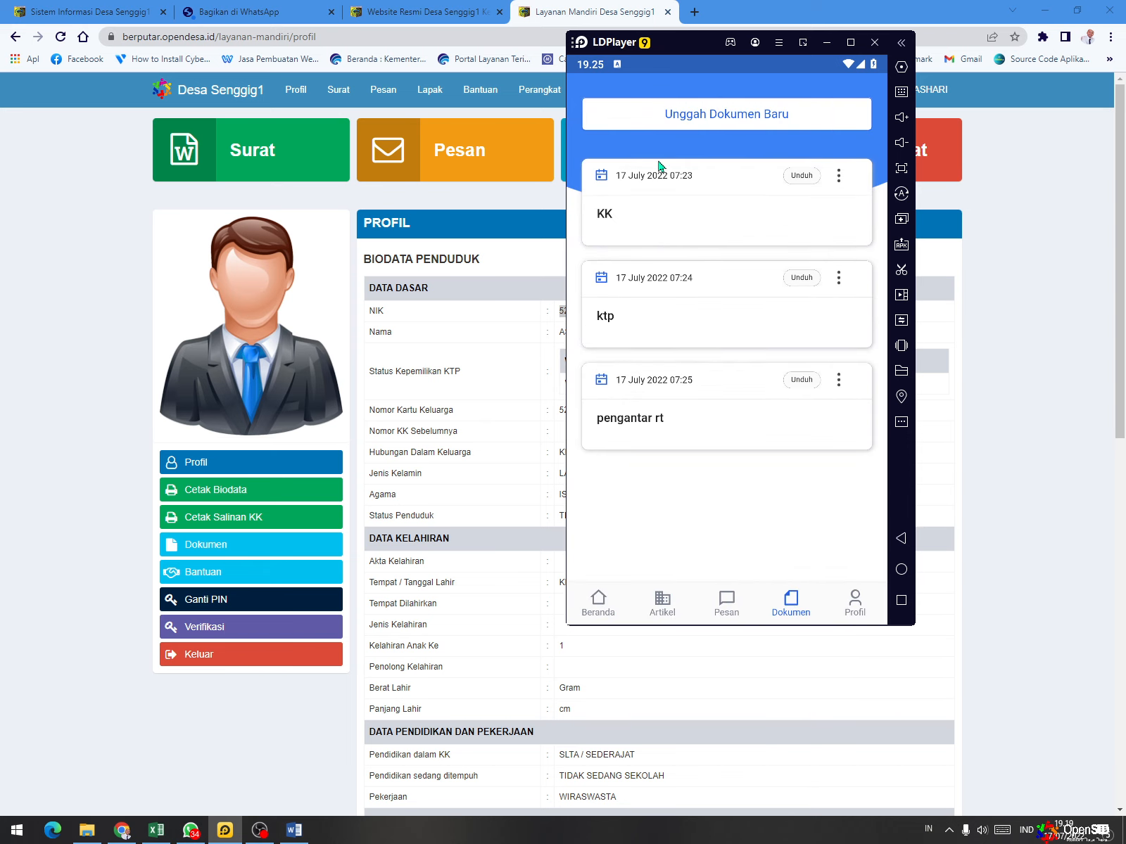
- Start a new letter request through Ajukan Surat on Beranda, with Pengantar Surat Keterangan Catatan Kepolisian as the letter type
{"action": "left_click", "coordinate": [598, 601]}
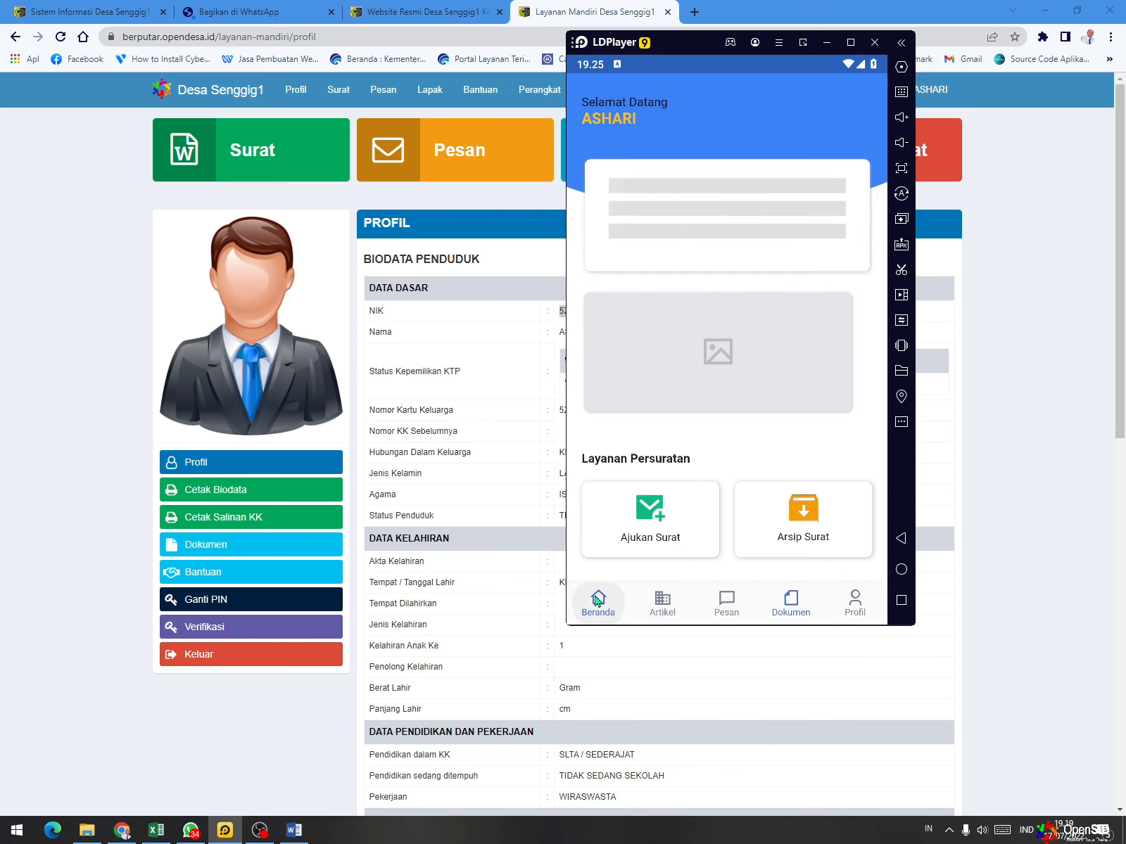
{"action": "scroll", "coordinate": [753, 352], "scroll_direction": "down", "scroll_amount": 4}
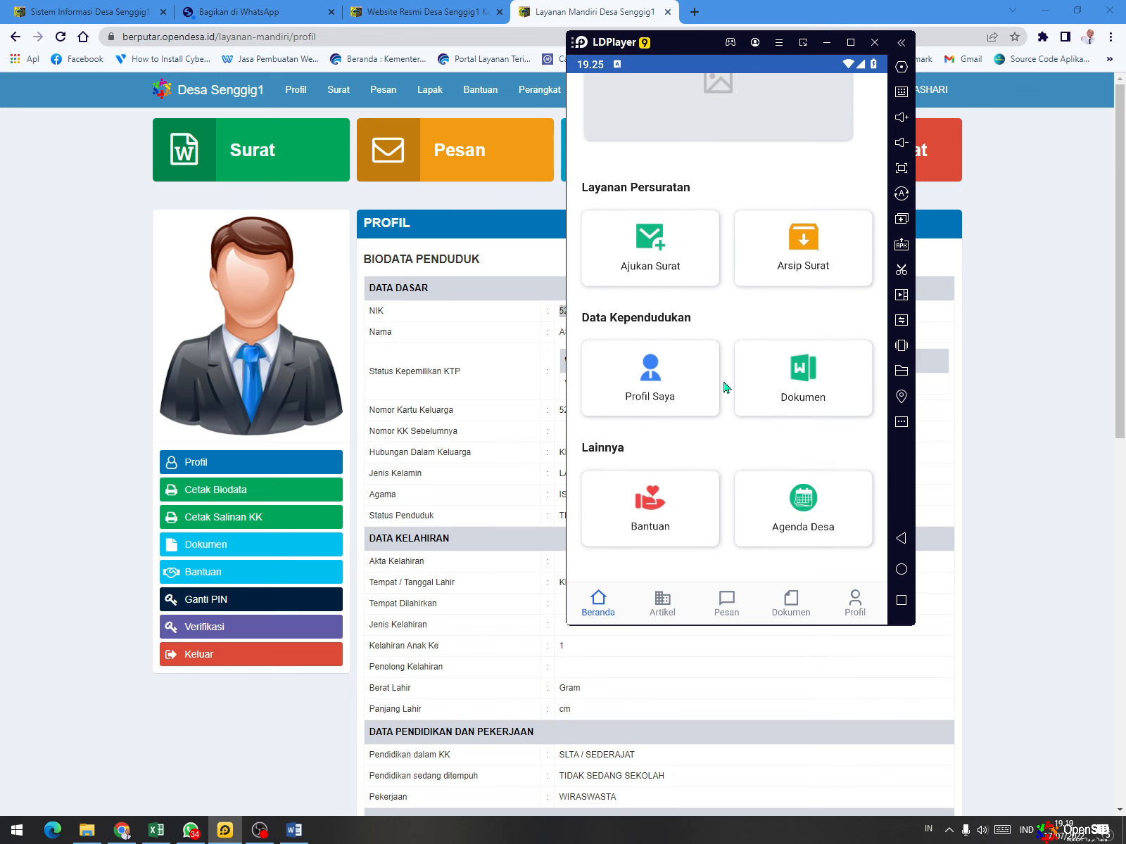
{"action": "left_click", "coordinate": [658, 262]}
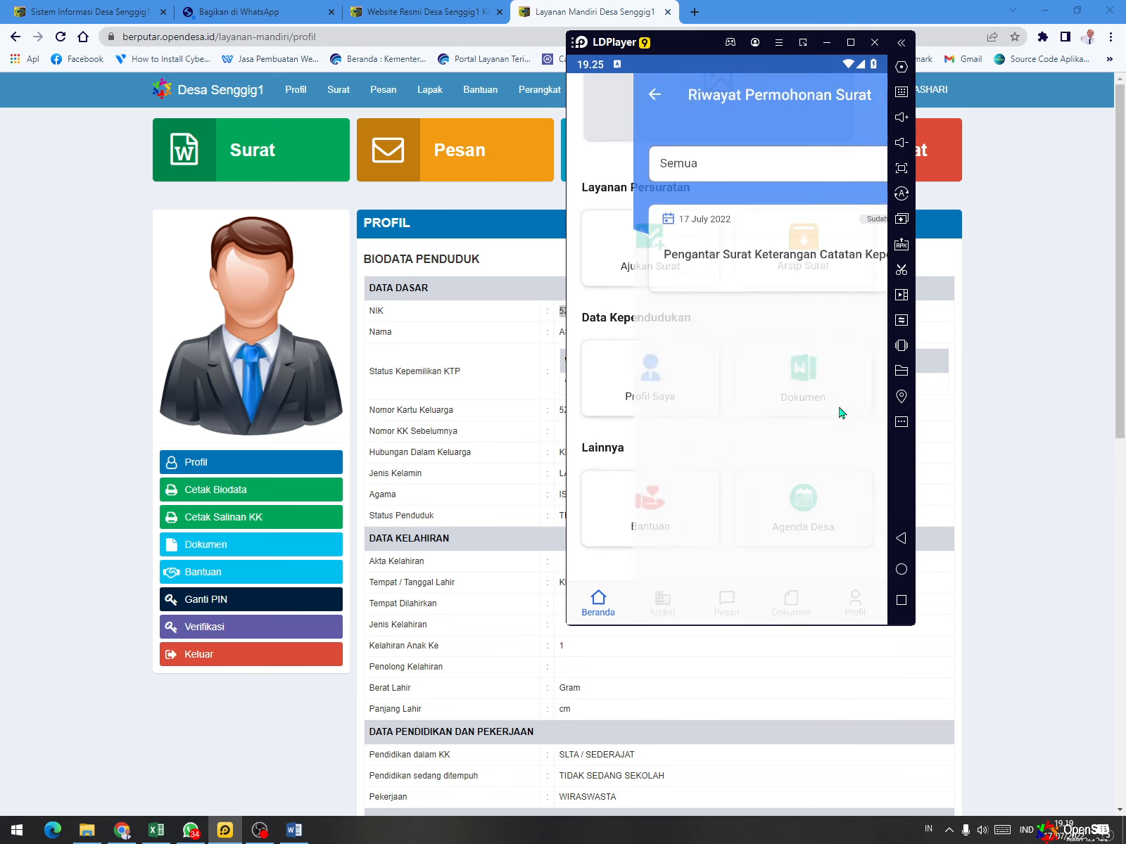
{"action": "left_click", "coordinate": [855, 595]}
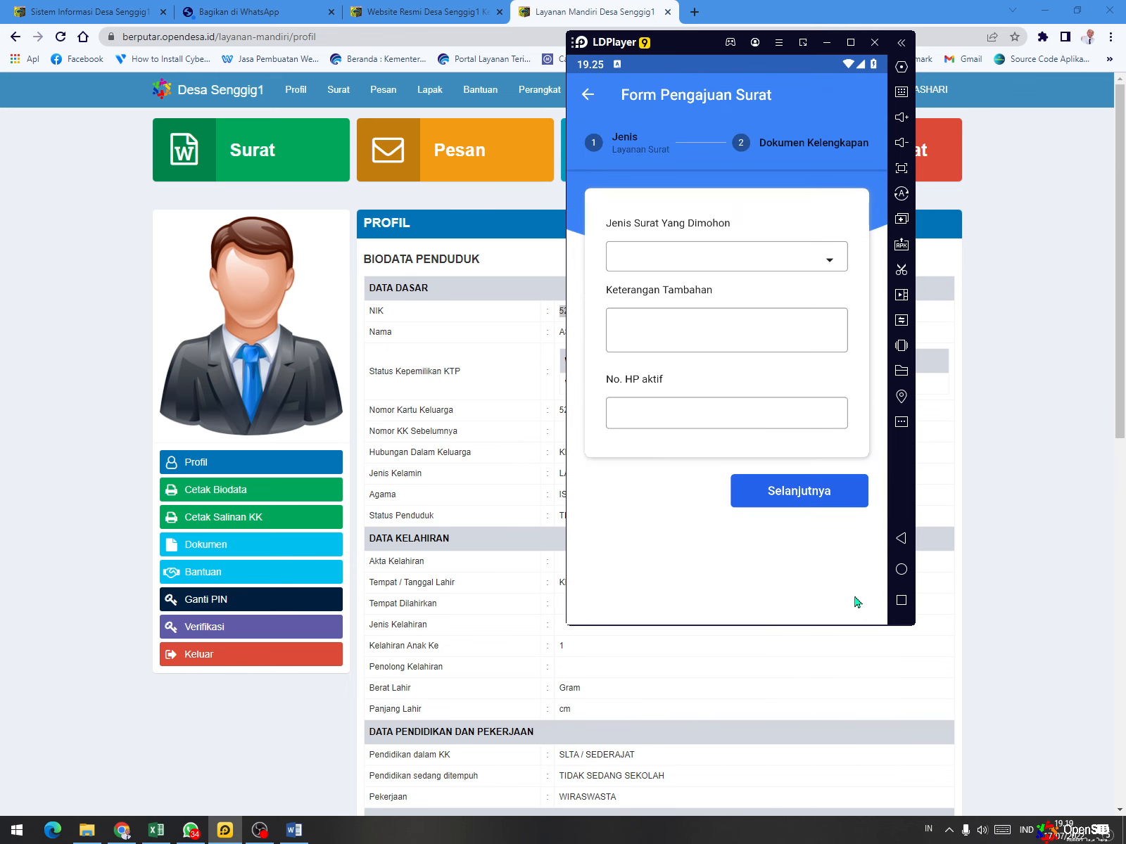
{"action": "left_click", "coordinate": [767, 265]}
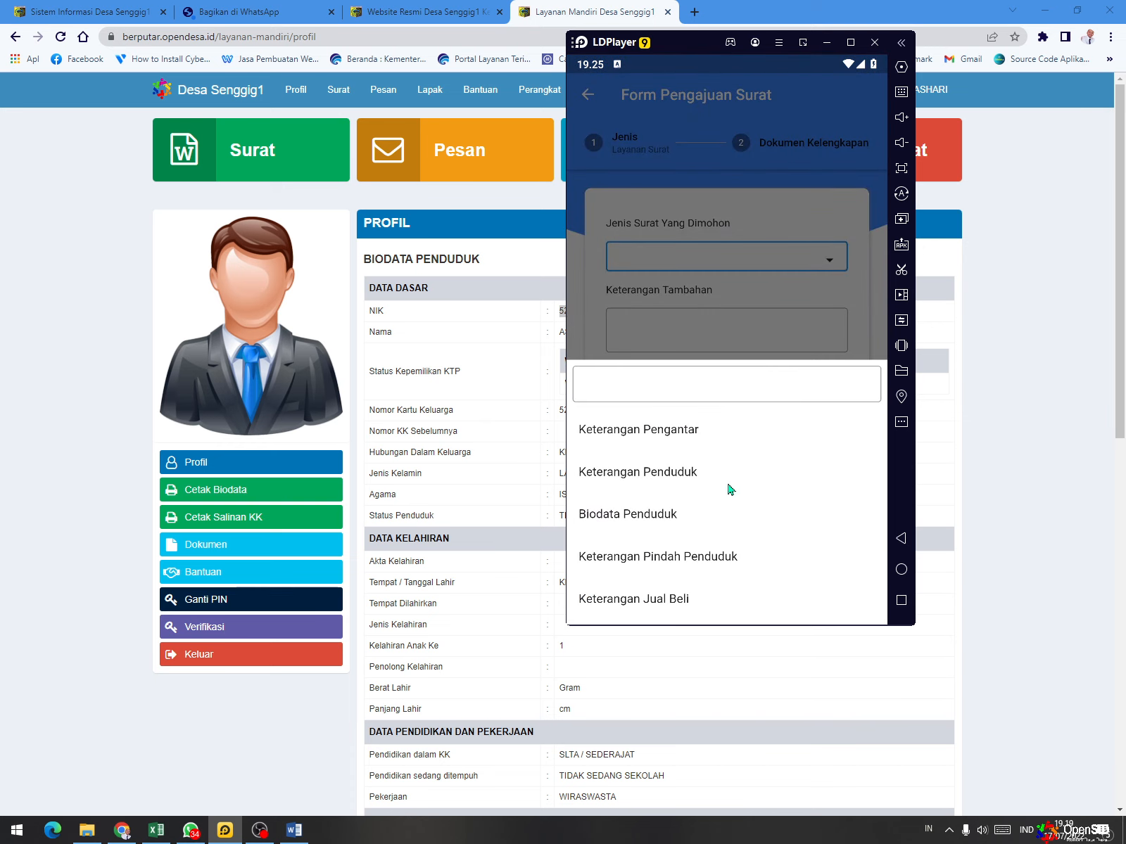
{"action": "scroll", "coordinate": [725, 518], "scroll_direction": "down", "scroll_amount": 2}
{"action": "scroll", "coordinate": [702, 465], "scroll_direction": "down", "scroll_amount": 2}
{"action": "left_click", "coordinate": [706, 493]}
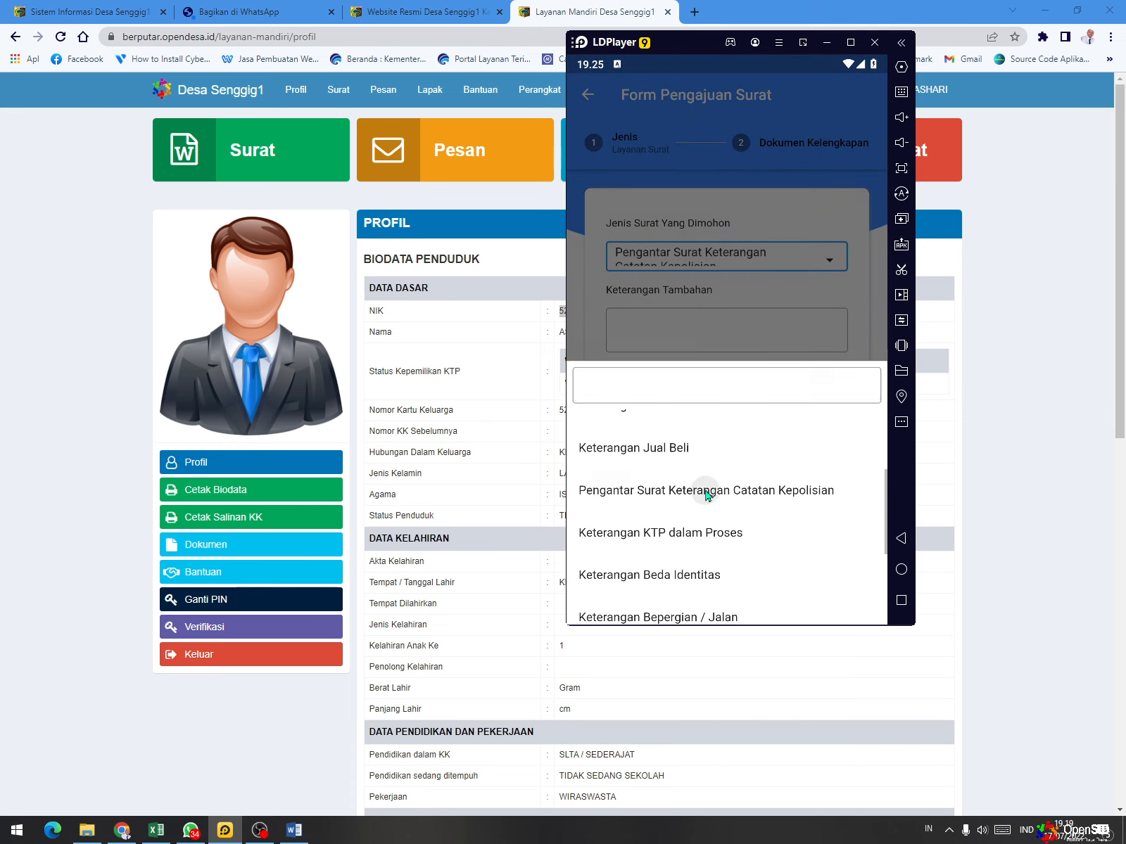
- Enter "-" as Keterangan Tambahan, fill in the applicant's active phone number and continue to Dokumen Kelengkapan
{"action": "left_click", "coordinate": [674, 331]}
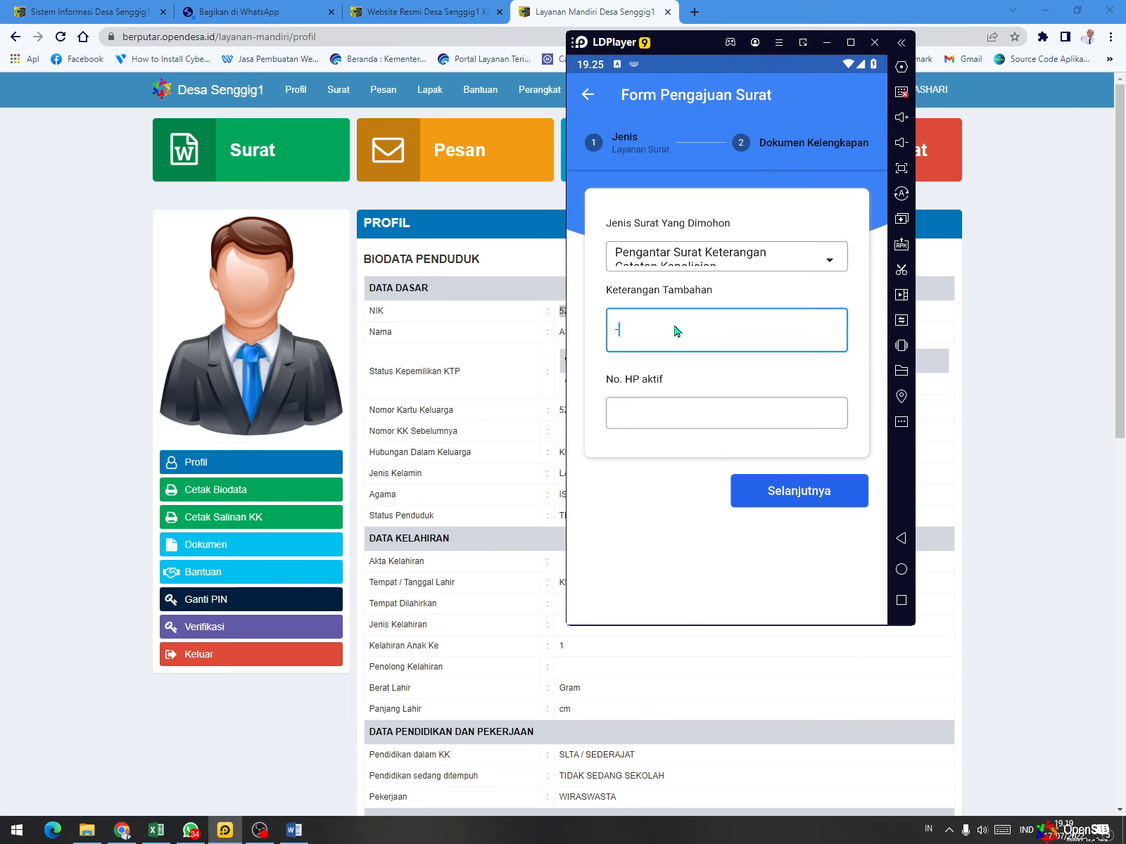
{"action": "type", "text": "-"}
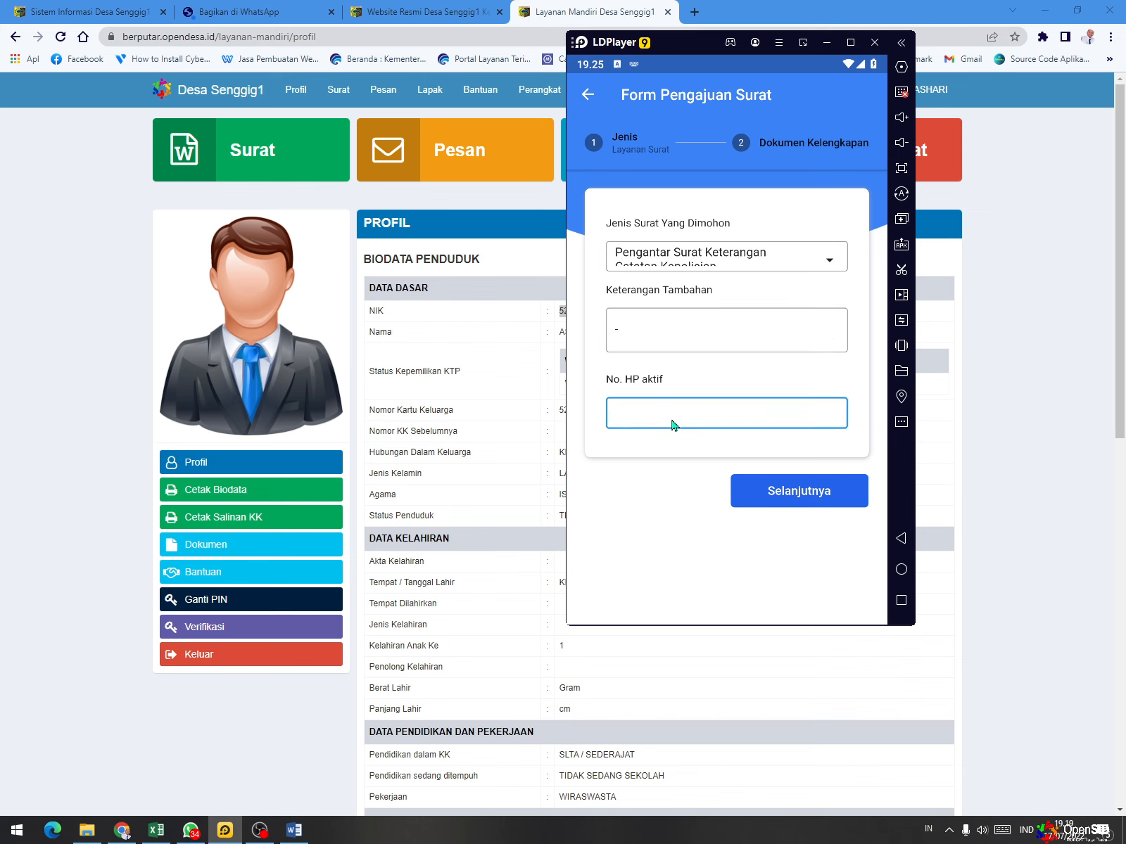
{"action": "left_click", "coordinate": [673, 425]}
{"action": "left_click", "coordinate": [748, 493]}
- Assign the uploaded documents to the request: pengantar rt for Surat Pengantar RT/RW, KK for Fotokopi KK and ktp for Fotokopi KTP
{"action": "left_click", "coordinate": [709, 388]}
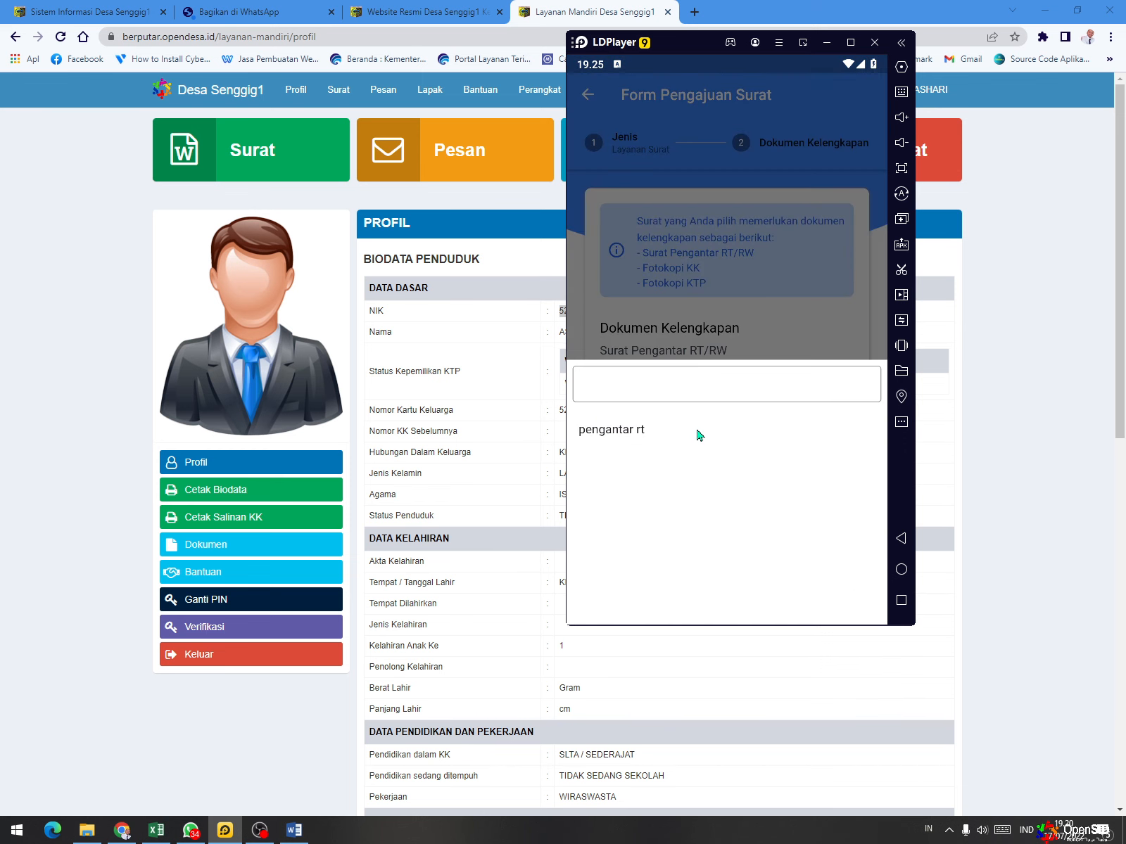
{"action": "left_click", "coordinate": [636, 432]}
{"action": "scroll", "coordinate": [744, 419], "scroll_direction": "down", "scroll_amount": 1}
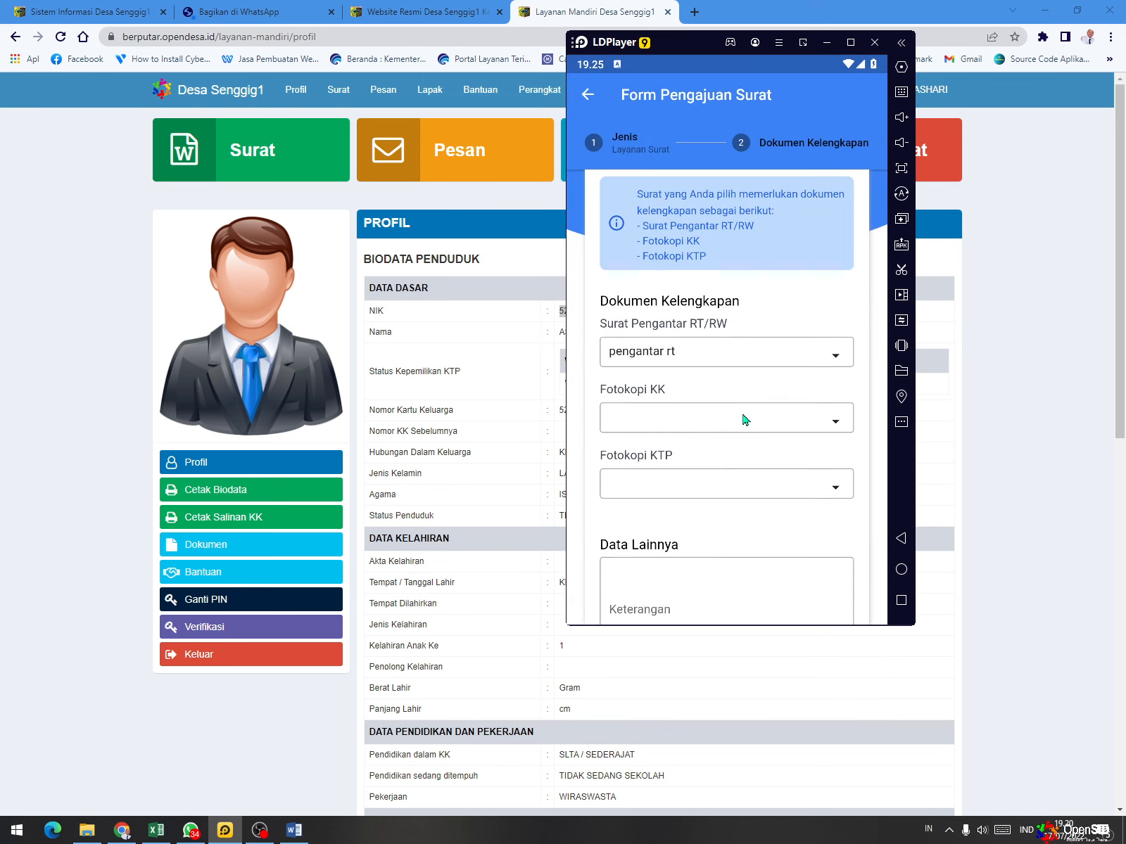
{"action": "left_click", "coordinate": [698, 419]}
{"action": "left_click", "coordinate": [597, 431]}
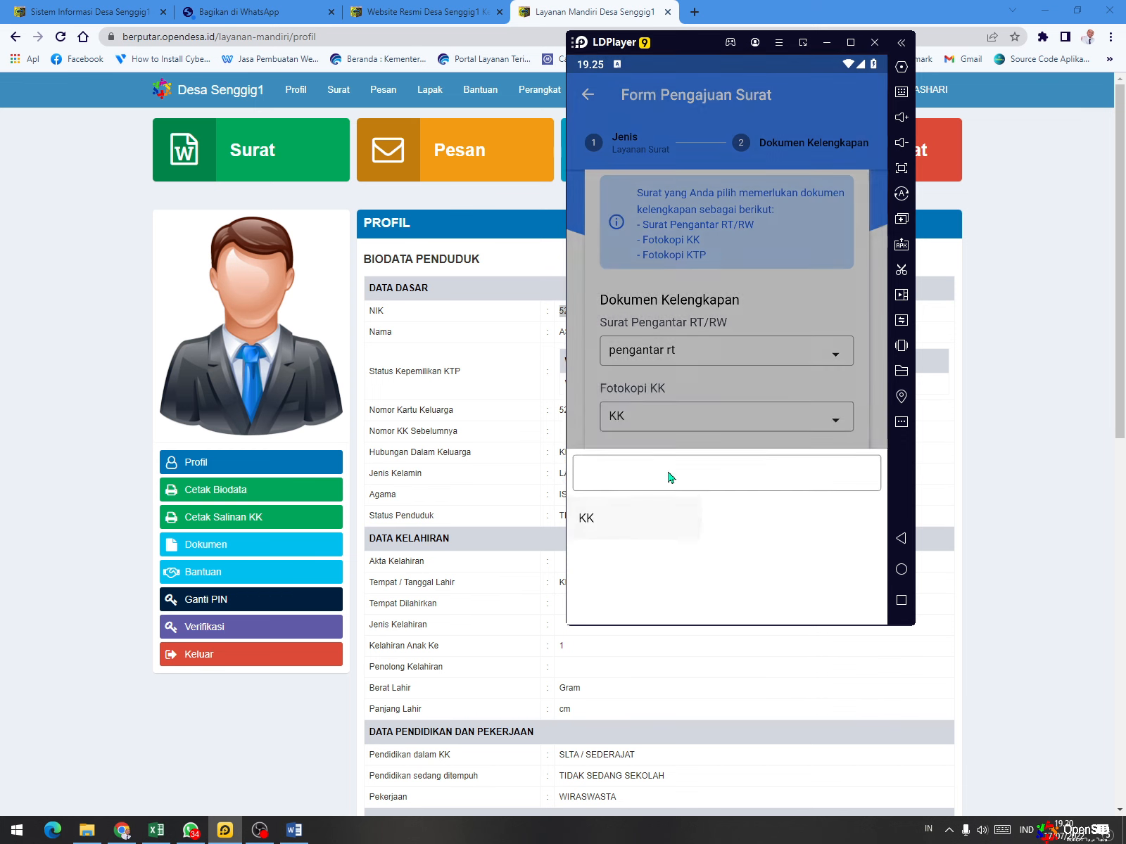
{"action": "left_click", "coordinate": [690, 484]}
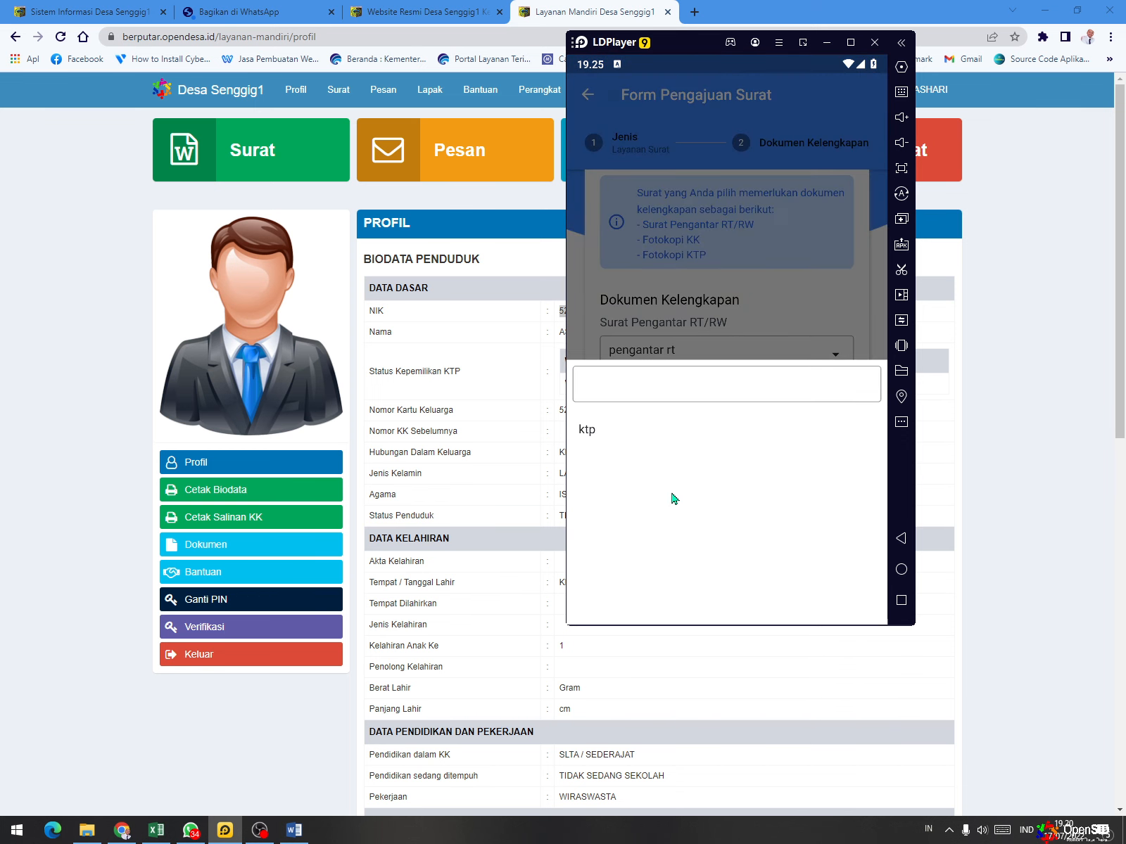
{"action": "left_click", "coordinate": [587, 432]}
- Enter "Melamar Pekerjaan" as the Keterangan, submit the letter request and go to the request history
{"action": "scroll", "coordinate": [770, 437], "scroll_direction": "down", "scroll_amount": 2}
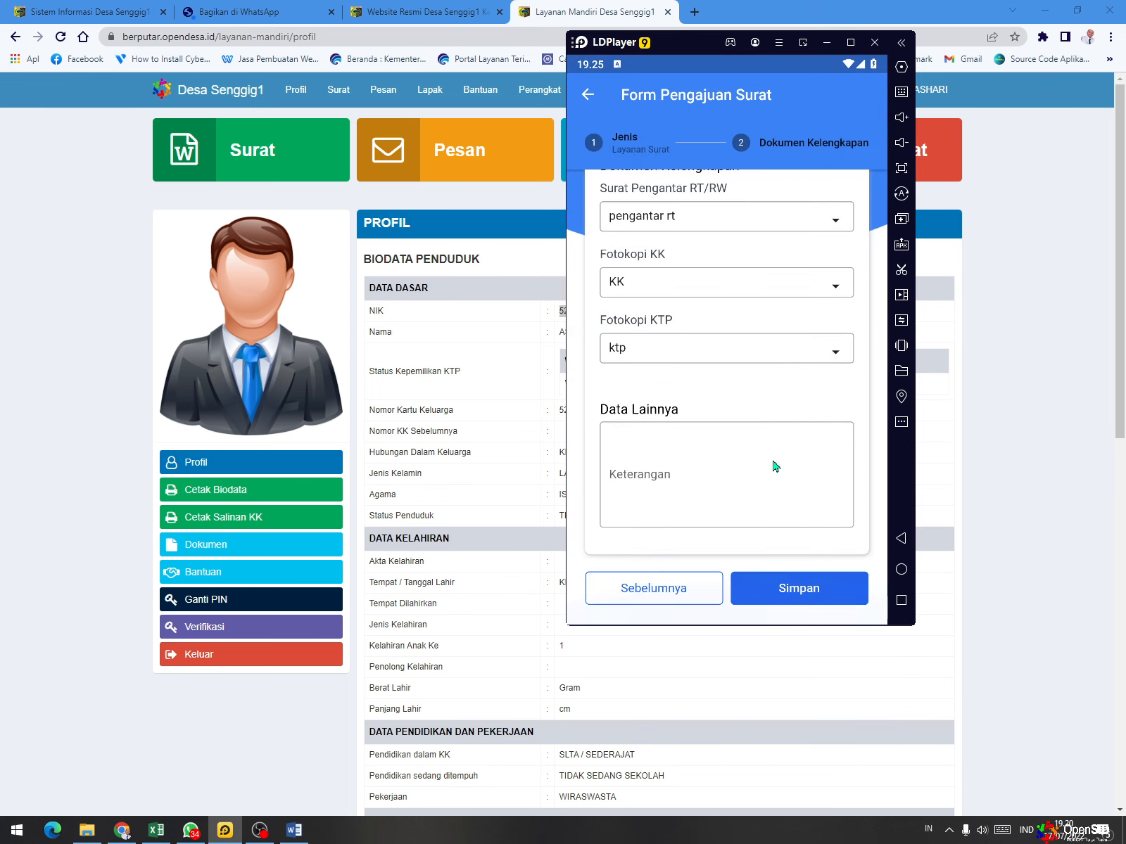
{"action": "left_click", "coordinate": [651, 431]}
{"action": "type", "text": "Me"}
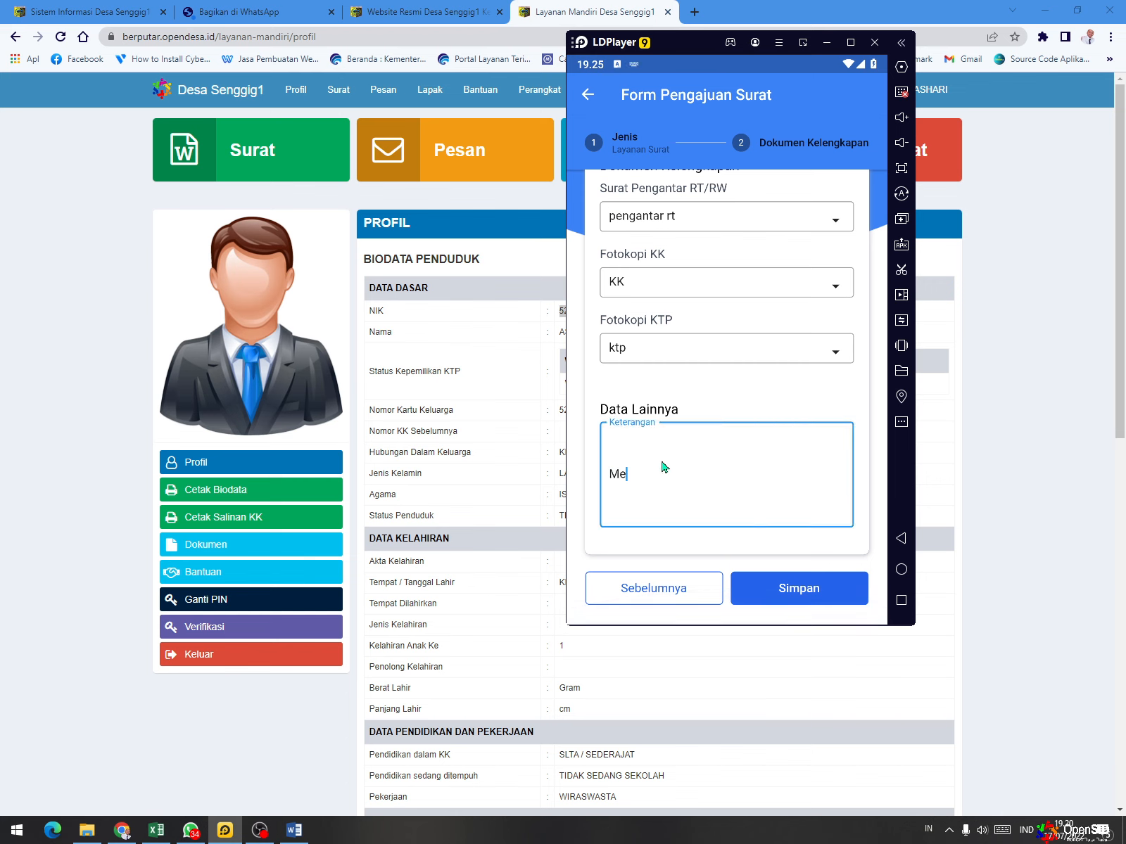
{"action": "type", "text": "lamar Pekerjaan"}
{"action": "left_click", "coordinate": [811, 595]}
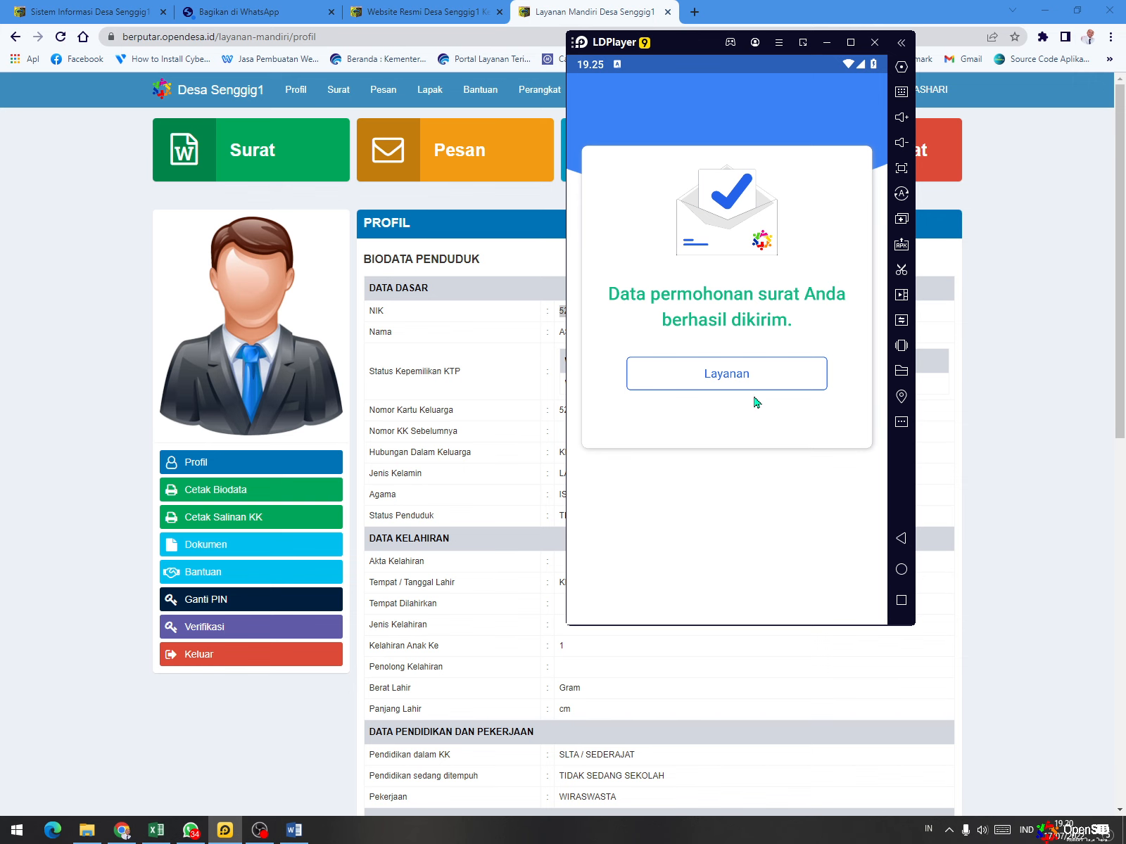
{"action": "left_click", "coordinate": [756, 380]}
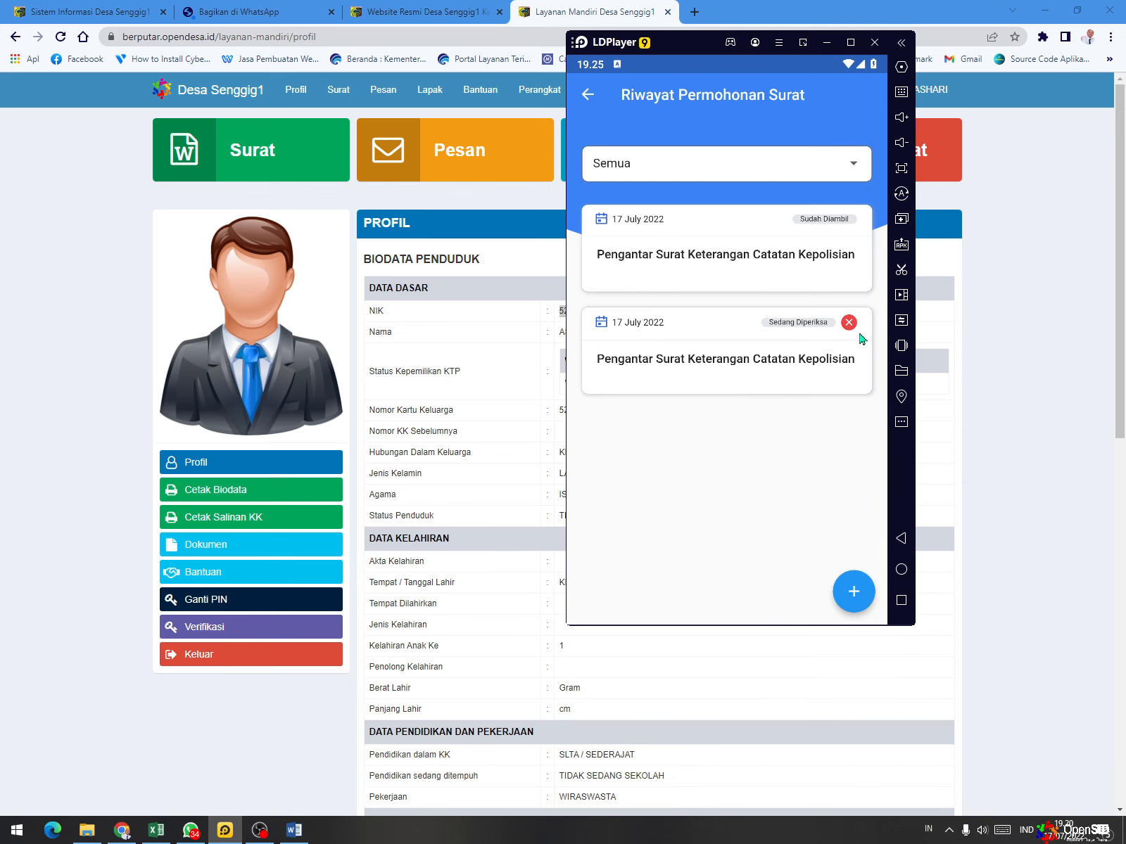
- Switch to the OpenSID admin page in Chrome, refresh Permohonan Surat and open the request marked Sedang Diperiksa to review its details and documents
{"action": "left_click", "coordinate": [90, 12]}
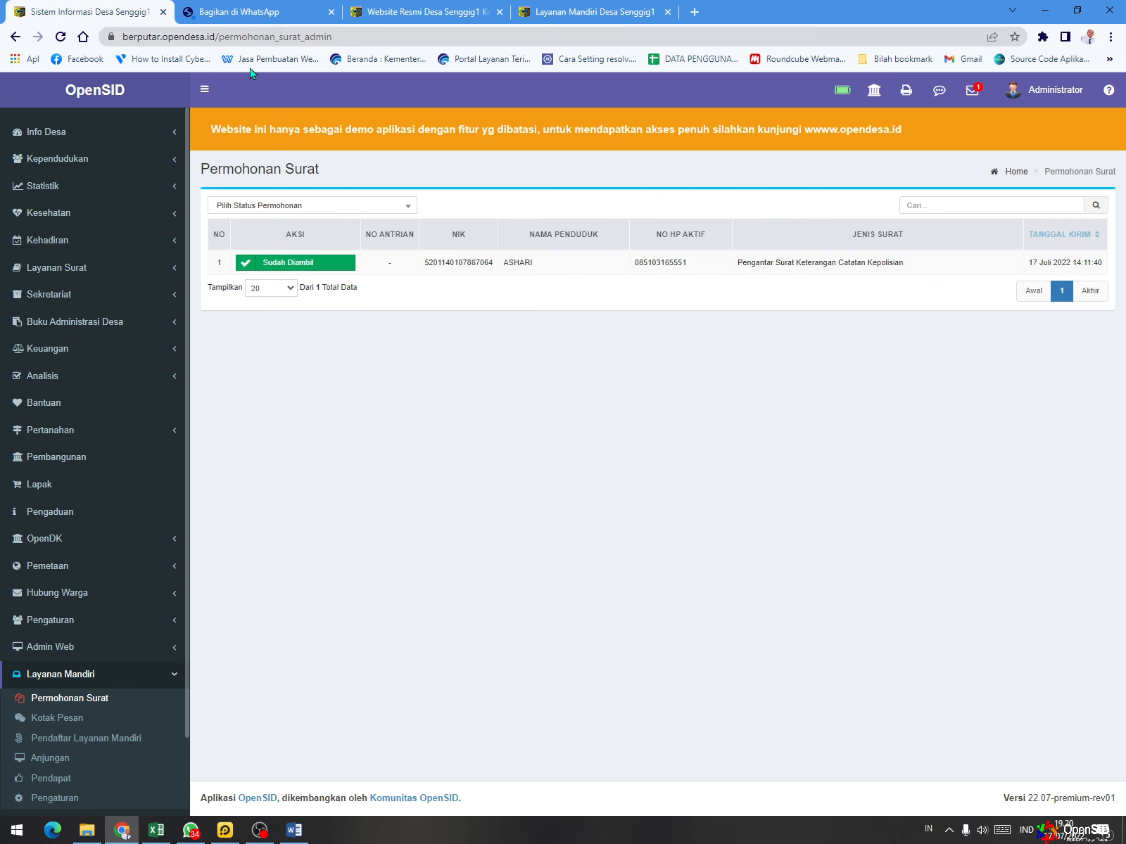
{"action": "left_click", "coordinate": [59, 37]}
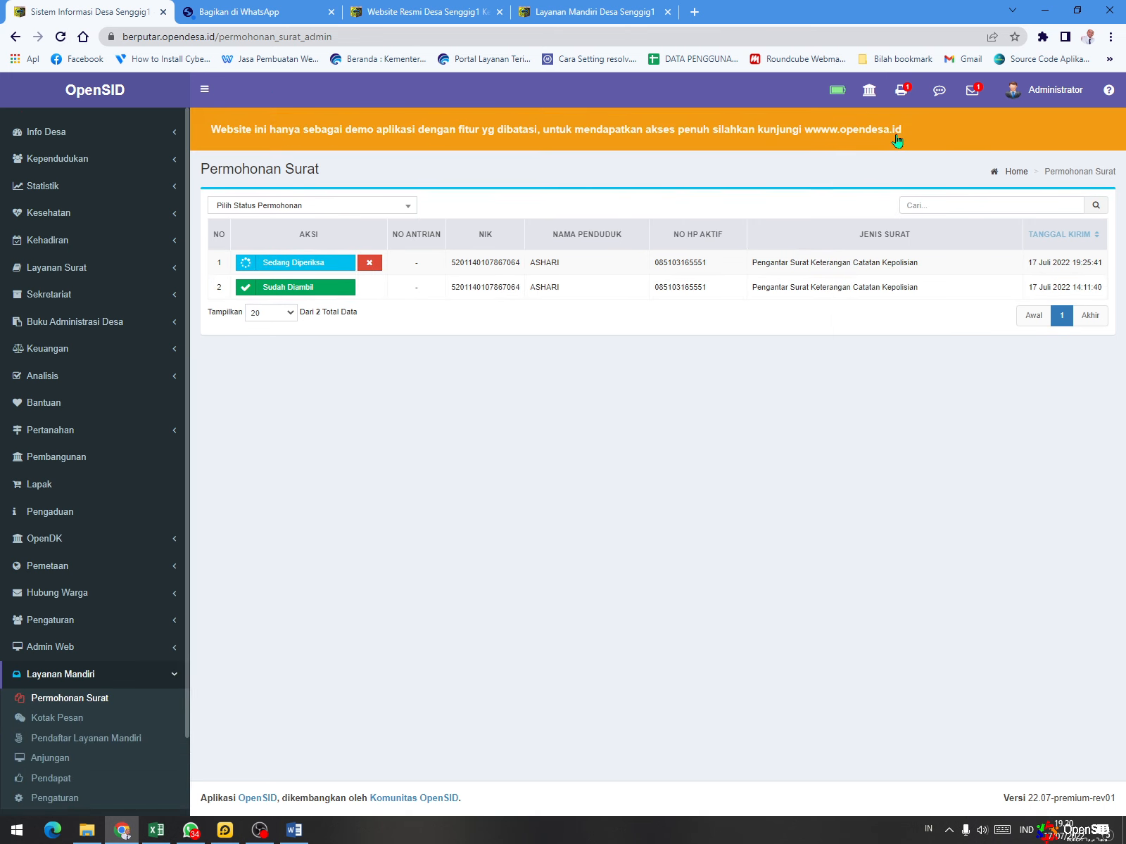
{"action": "left_click", "coordinate": [289, 267]}
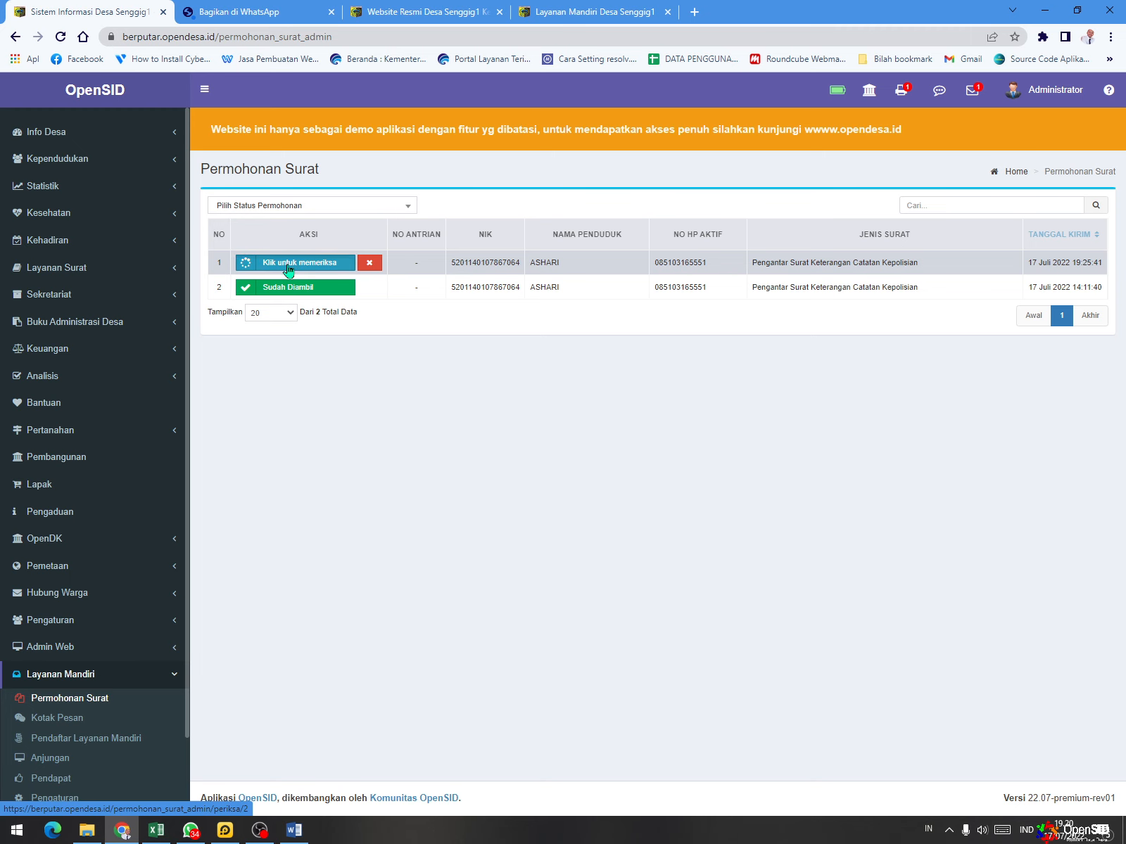
{"action": "scroll", "coordinate": [819, 356], "scroll_direction": "down", "scroll_amount": 1}
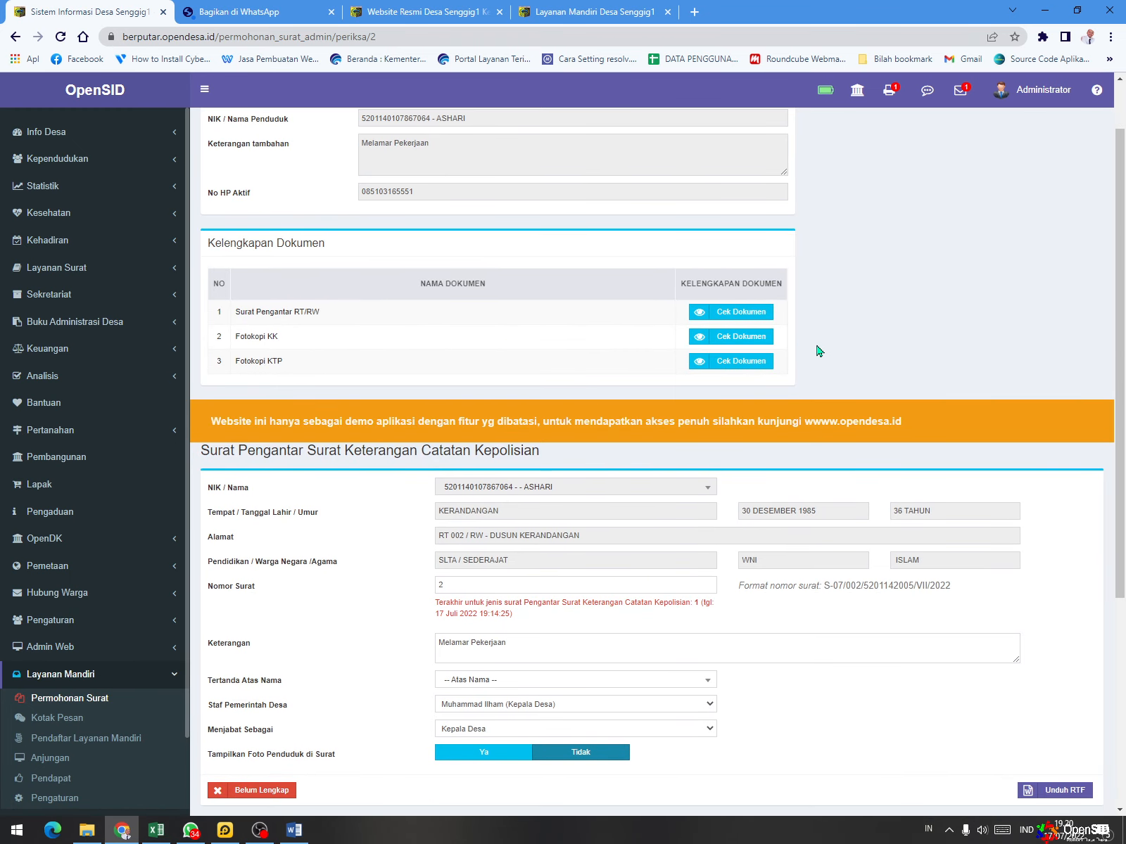
{"action": "scroll", "coordinate": [808, 364], "scroll_direction": "up", "scroll_amount": 1}
{"action": "scroll", "coordinate": [629, 222], "scroll_direction": "down", "scroll_amount": 1}
{"action": "scroll", "coordinate": [629, 222], "scroll_direction": "up", "scroll_amount": 1}
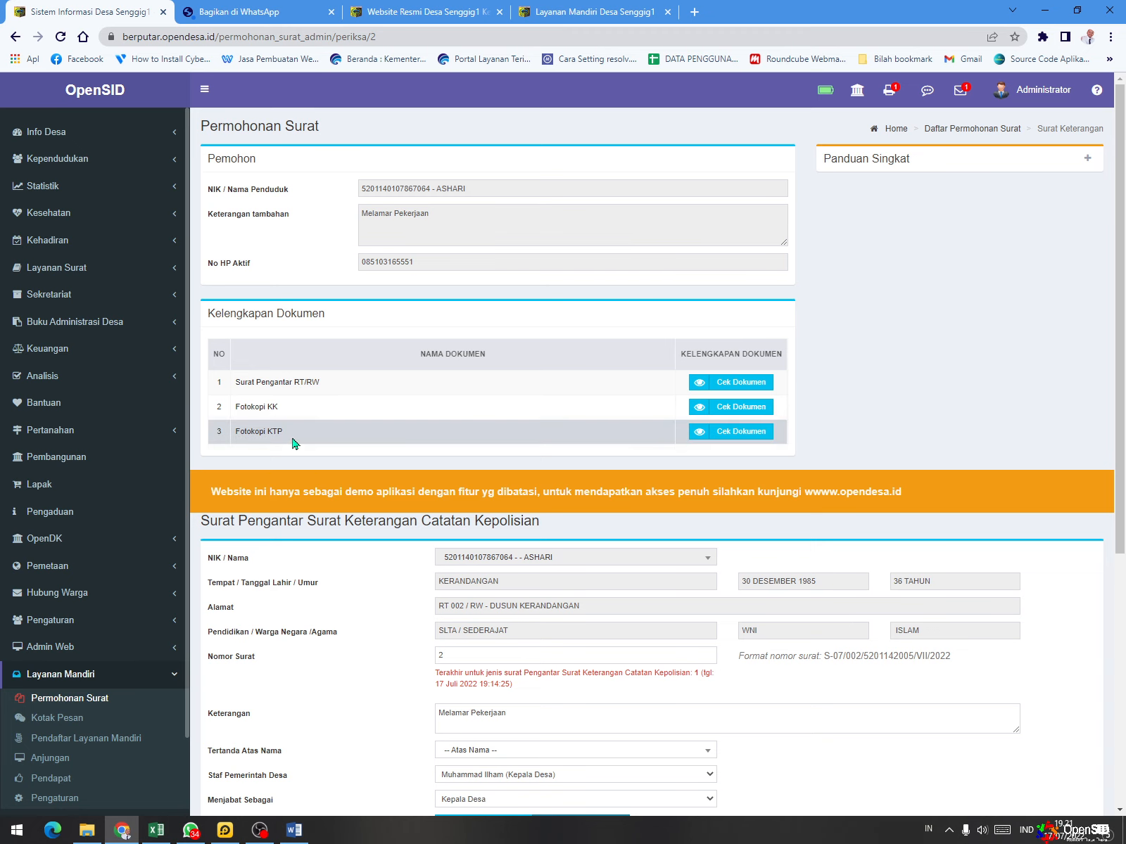
- Check each attached document of the request in turn: Surat Pengantar RT/RW, Fotokopi KK and Fotokopi KTP
{"action": "scroll", "coordinate": [307, 383], "scroll_direction": "down", "scroll_amount": 1}
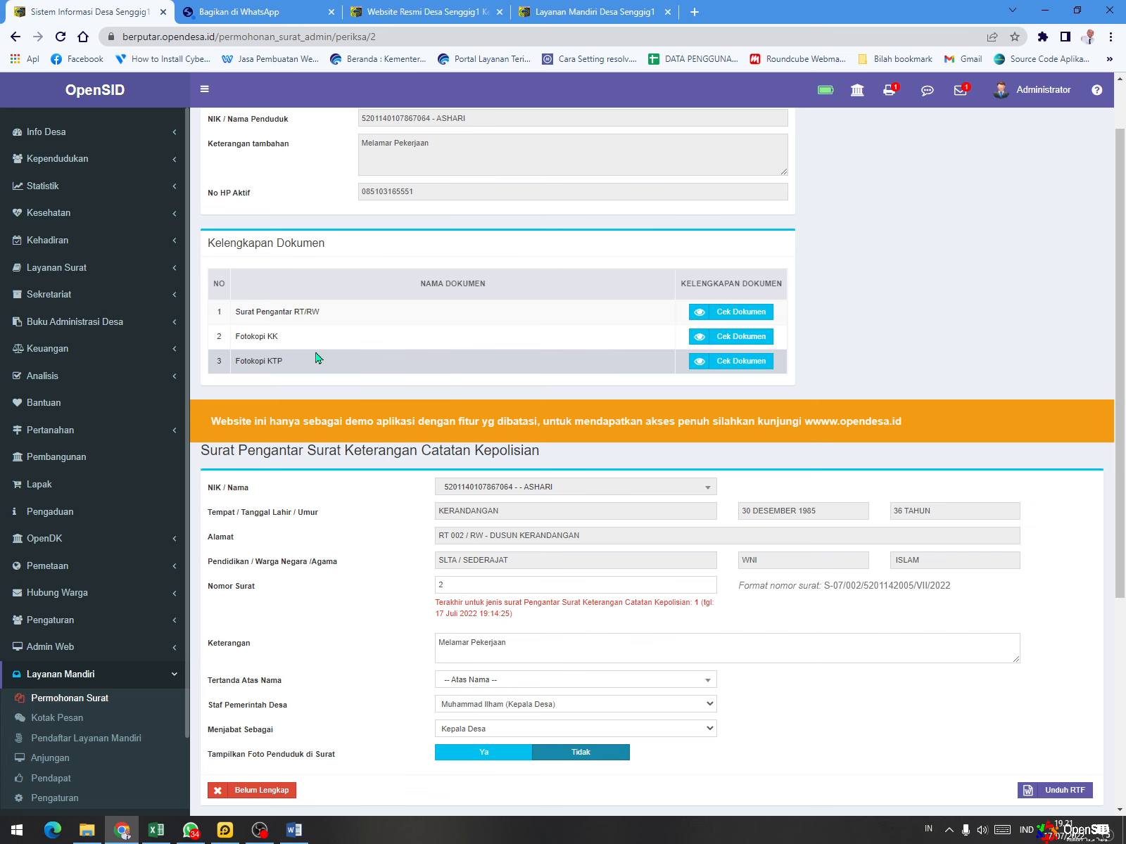
{"action": "left_click", "coordinate": [711, 313]}
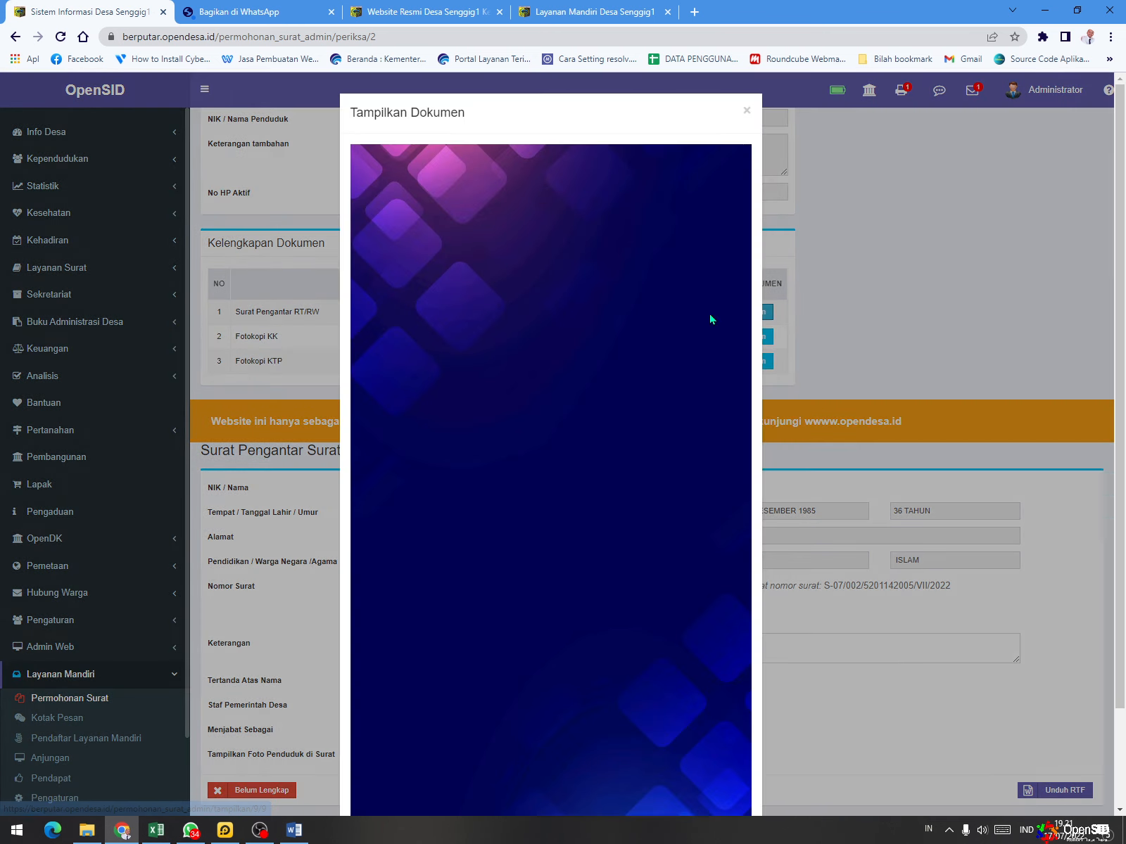
{"action": "left_click", "coordinate": [746, 111]}
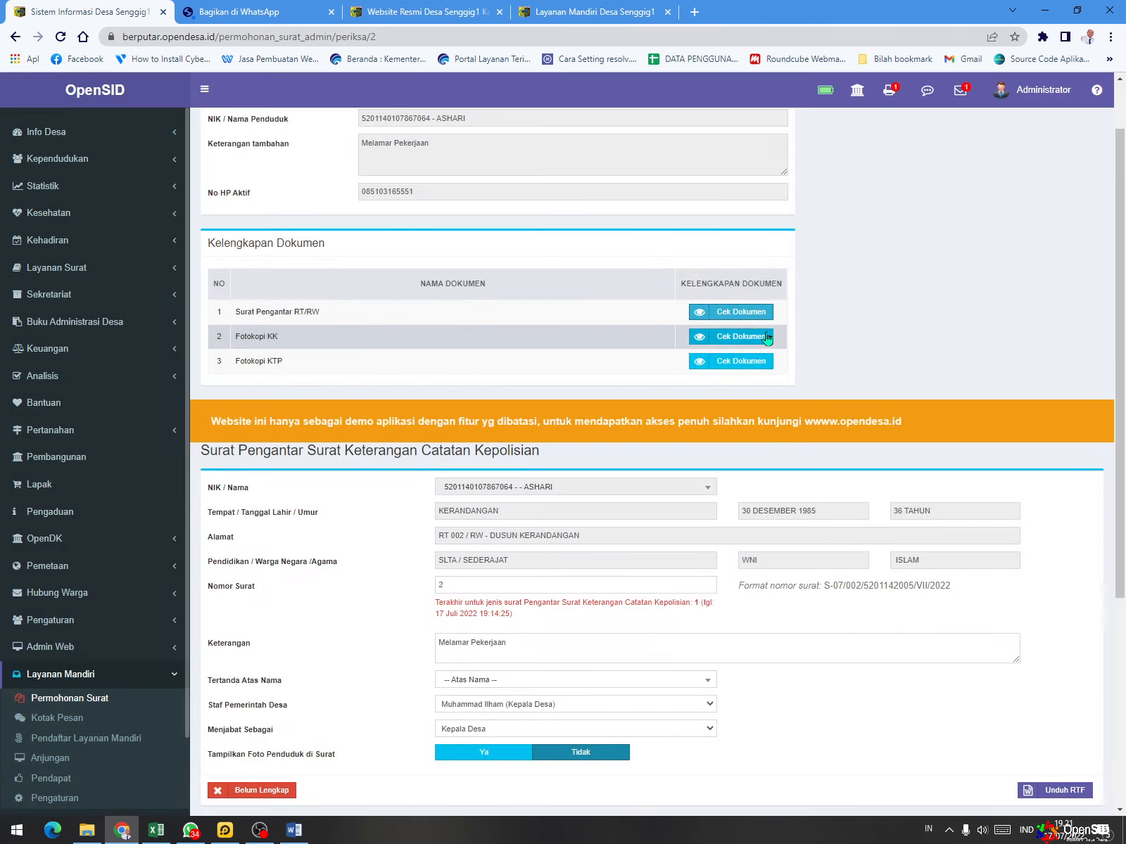
{"action": "left_click", "coordinate": [735, 336]}
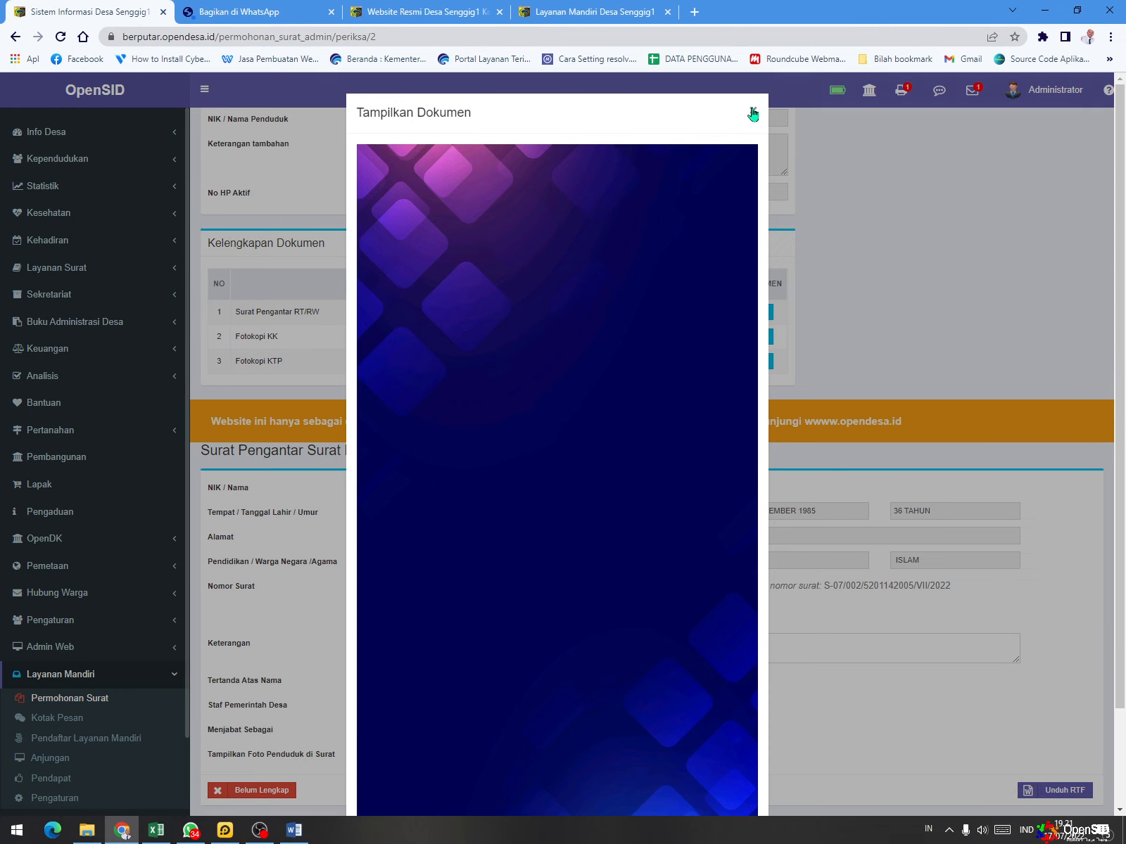
{"action": "left_click", "coordinate": [746, 111]}
{"action": "left_click", "coordinate": [739, 361]}
{"action": "left_click", "coordinate": [753, 111]}
- Download the Surat Keterangan Catatan Kepolisian letter as RTF and return to the Permohonan Surat list
{"action": "scroll", "coordinate": [893, 296], "scroll_direction": "down", "scroll_amount": 4}
{"action": "scroll", "coordinate": [891, 303], "scroll_direction": "up", "scroll_amount": 4}
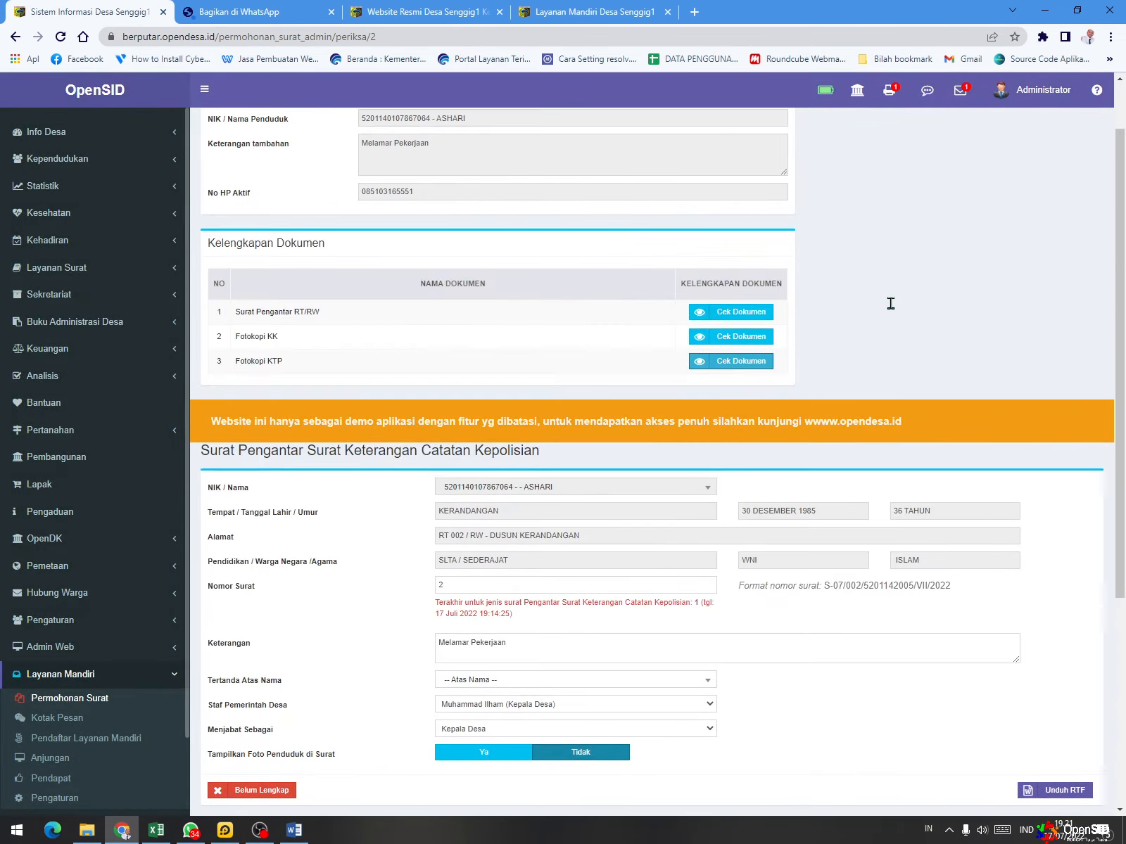
{"action": "scroll", "coordinate": [885, 318], "scroll_direction": "up", "scroll_amount": 1}
{"action": "scroll", "coordinate": [886, 318], "scroll_direction": "down", "scroll_amount": 5}
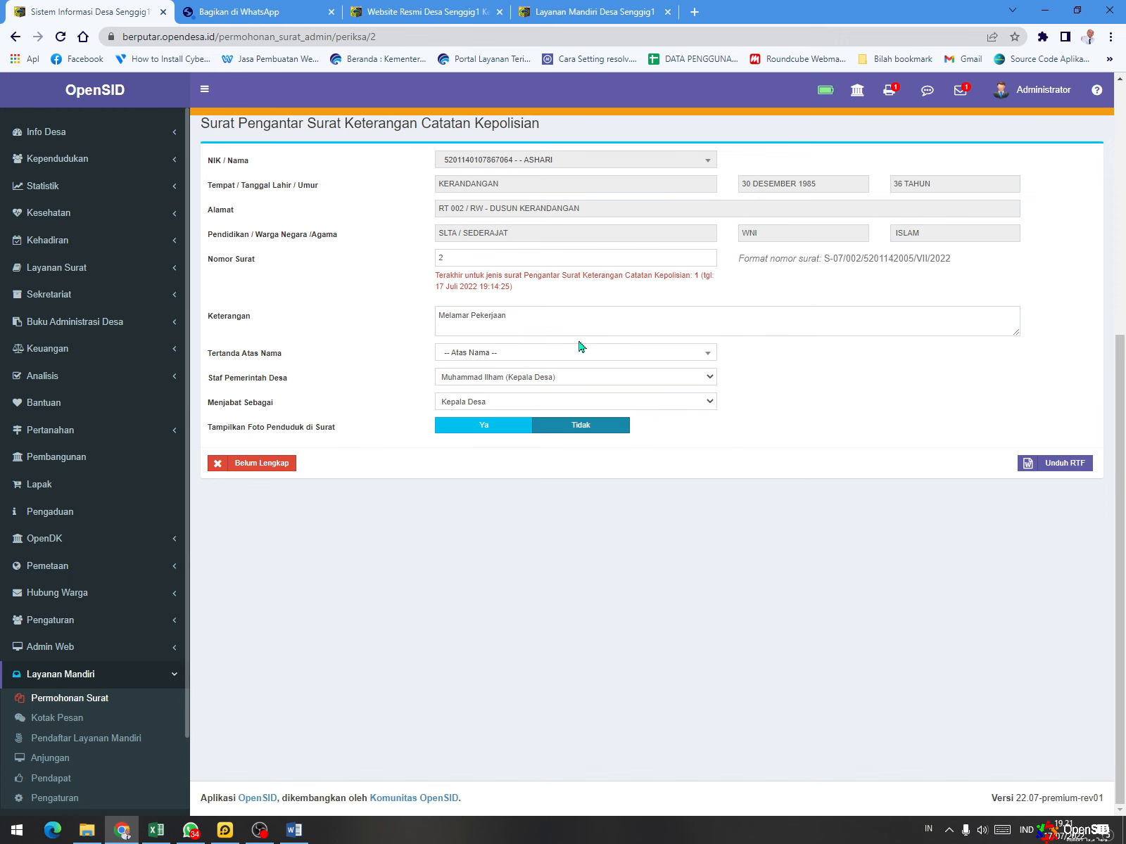
{"action": "left_click", "coordinate": [1075, 464]}
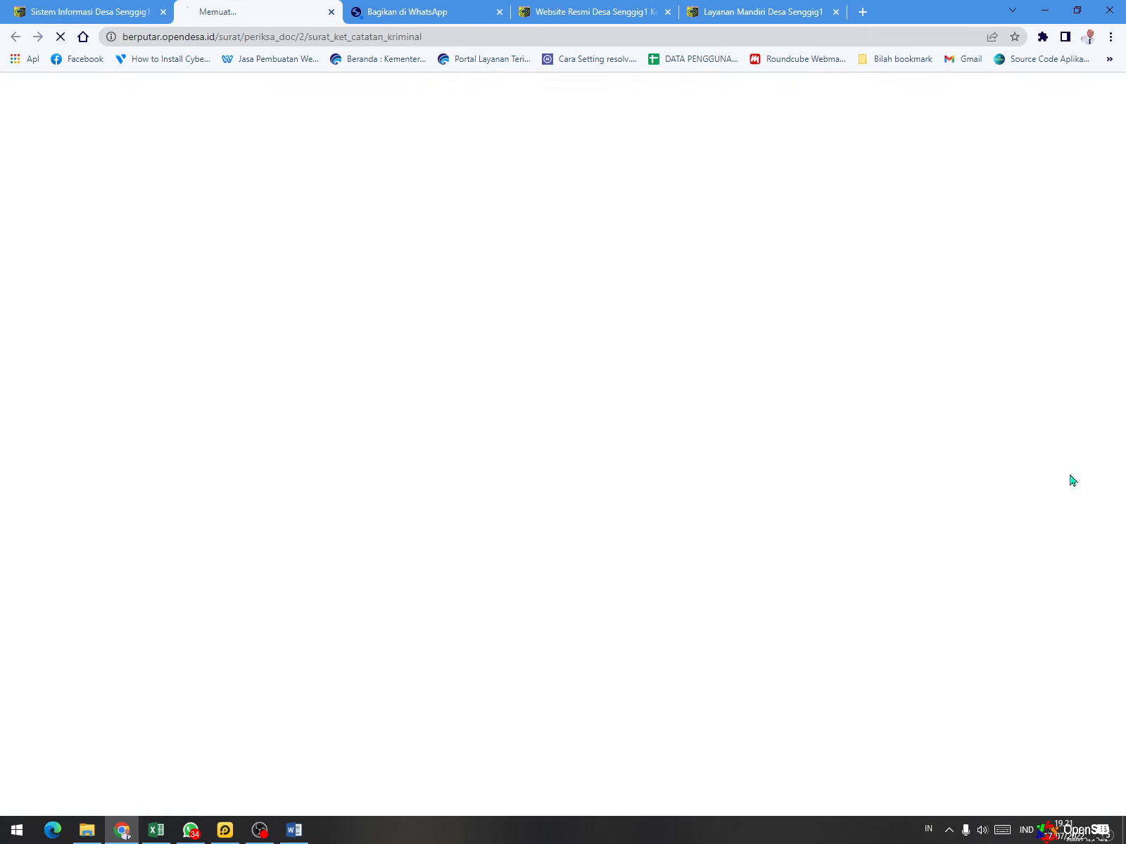
{"action": "scroll", "coordinate": [889, 521], "scroll_direction": "up", "scroll_amount": 5}
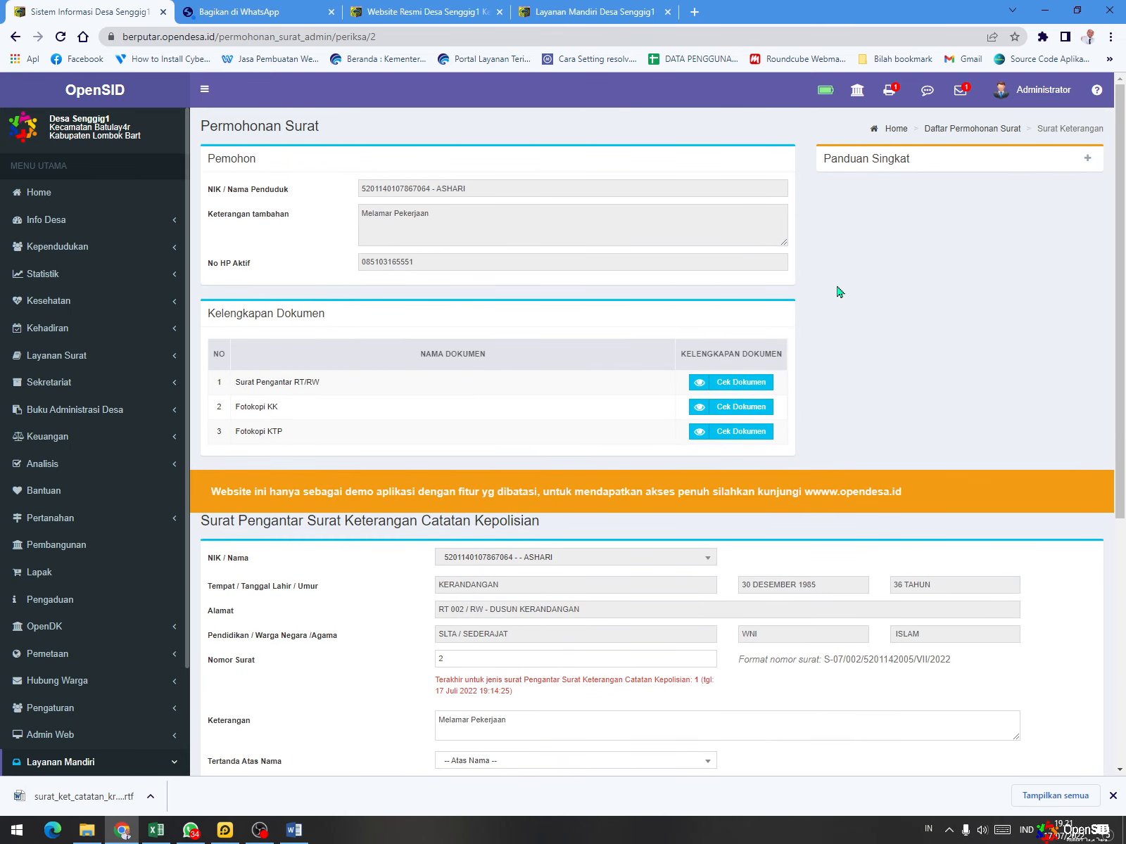
{"action": "left_click", "coordinate": [890, 89]}
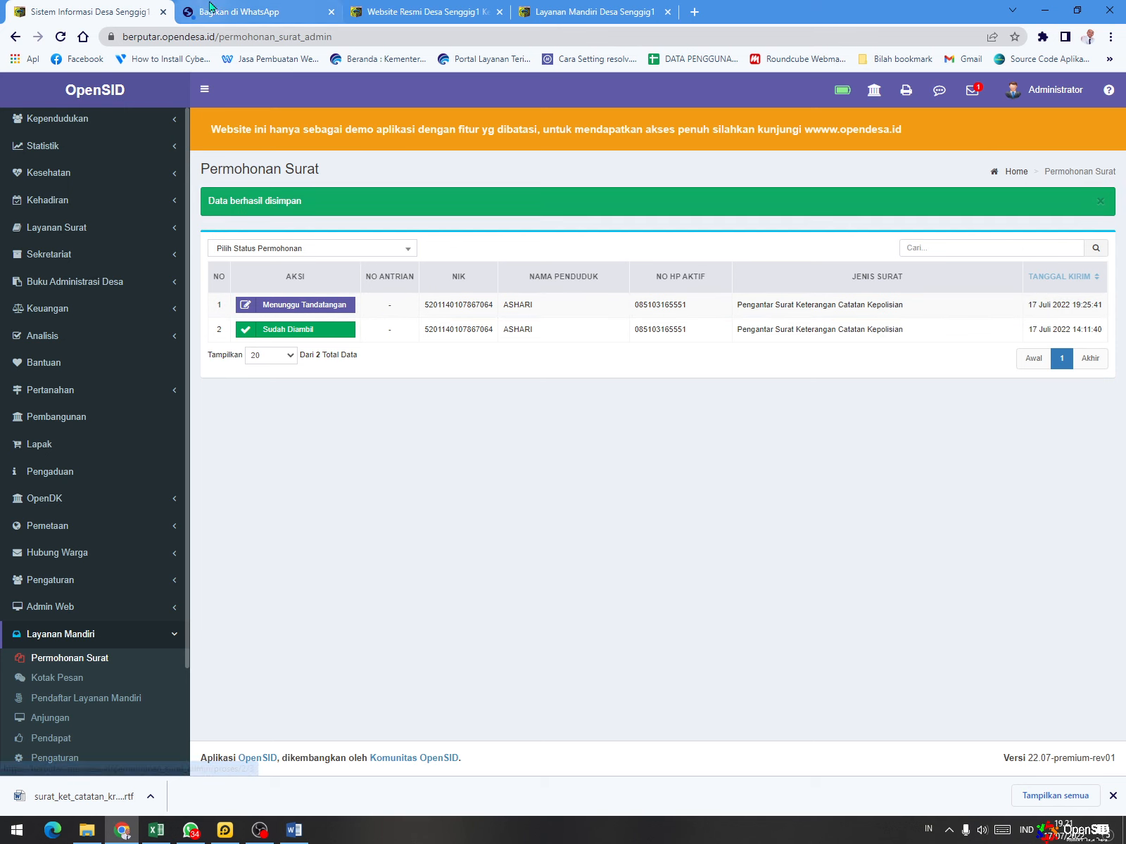
- Switch to OpenSID Mobile in LDPlayer and reload Riwayat Permohonan Surat by reopening Ajukan Surat to check the request's status
{"action": "left_click", "coordinate": [224, 830]}
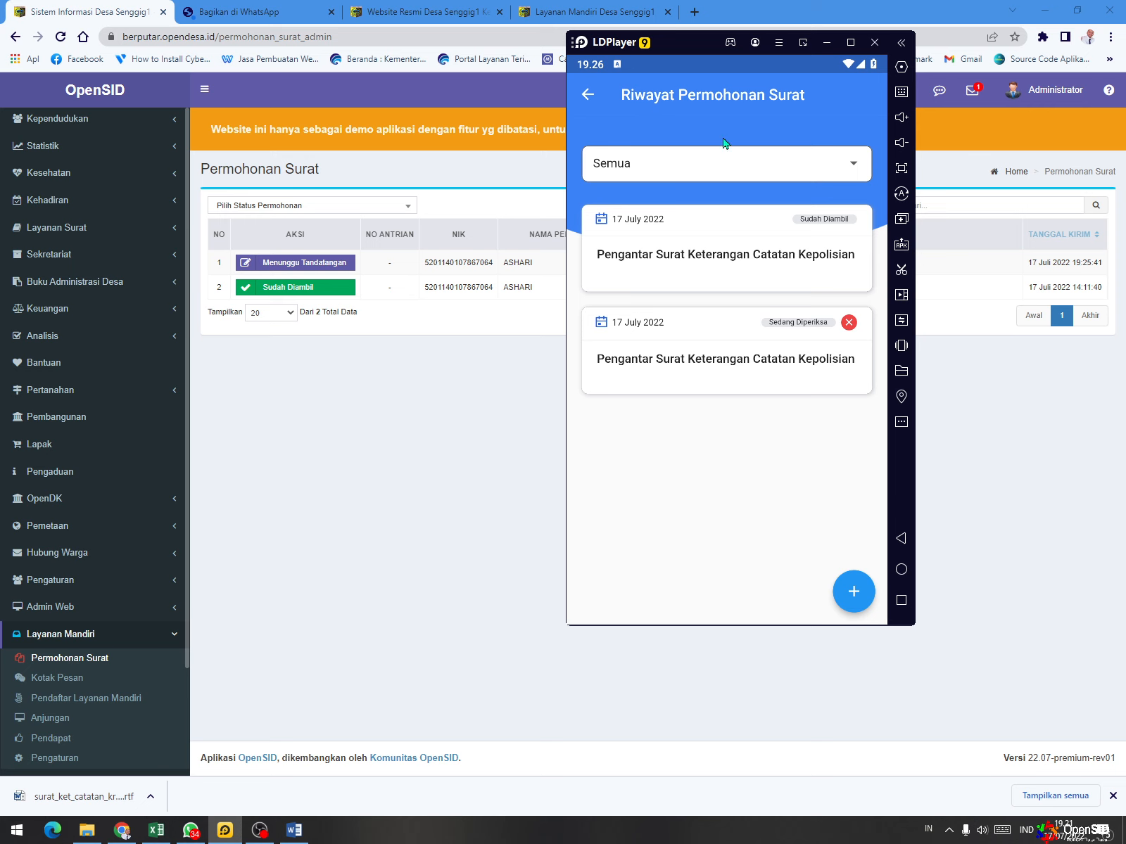
{"action": "left_click_drag", "start_coordinate": [736, 162], "coordinate": [746, 104]}
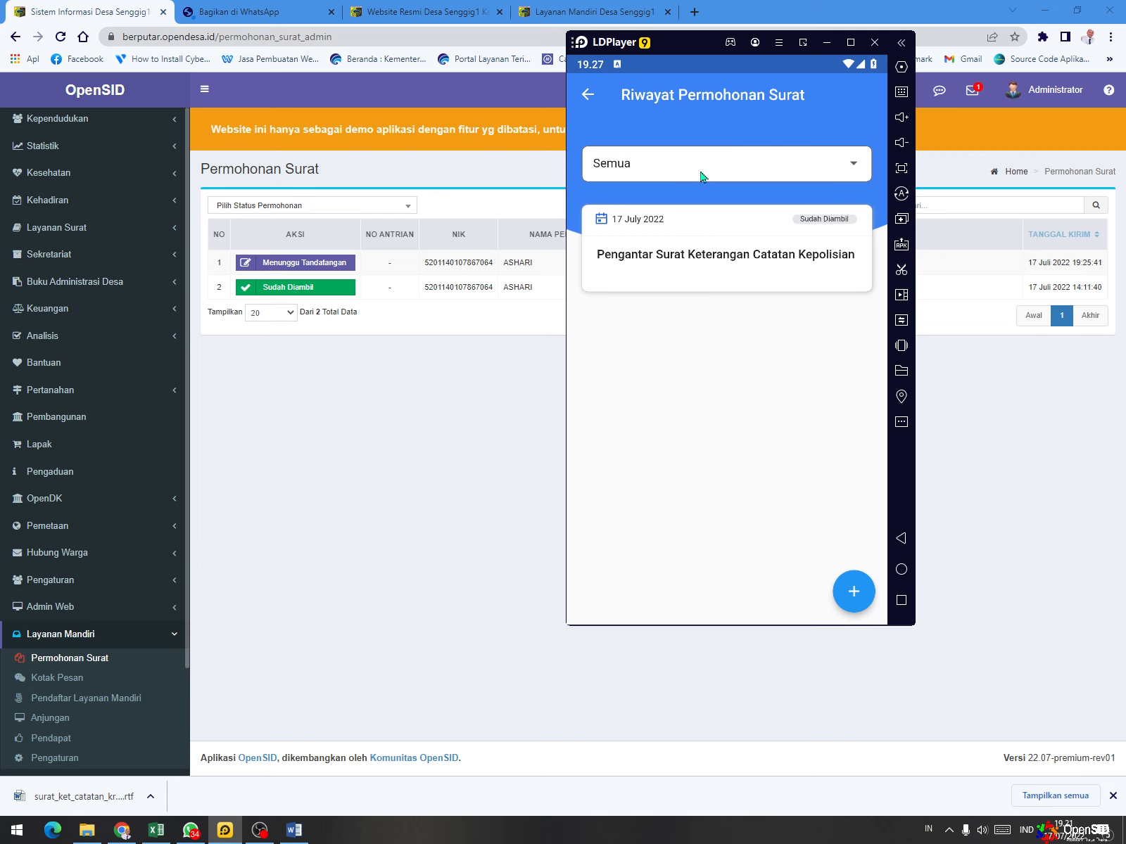
{"action": "left_click", "coordinate": [585, 95]}
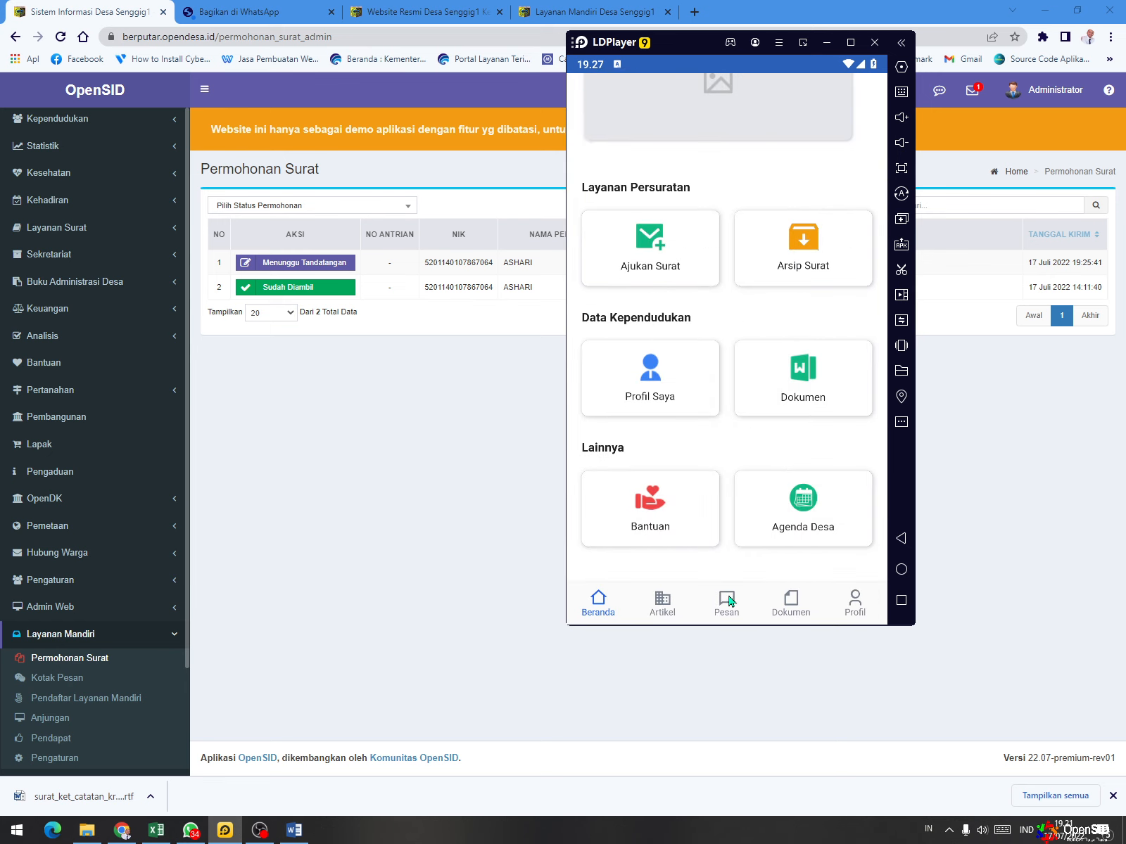
{"action": "left_click", "coordinate": [654, 246]}
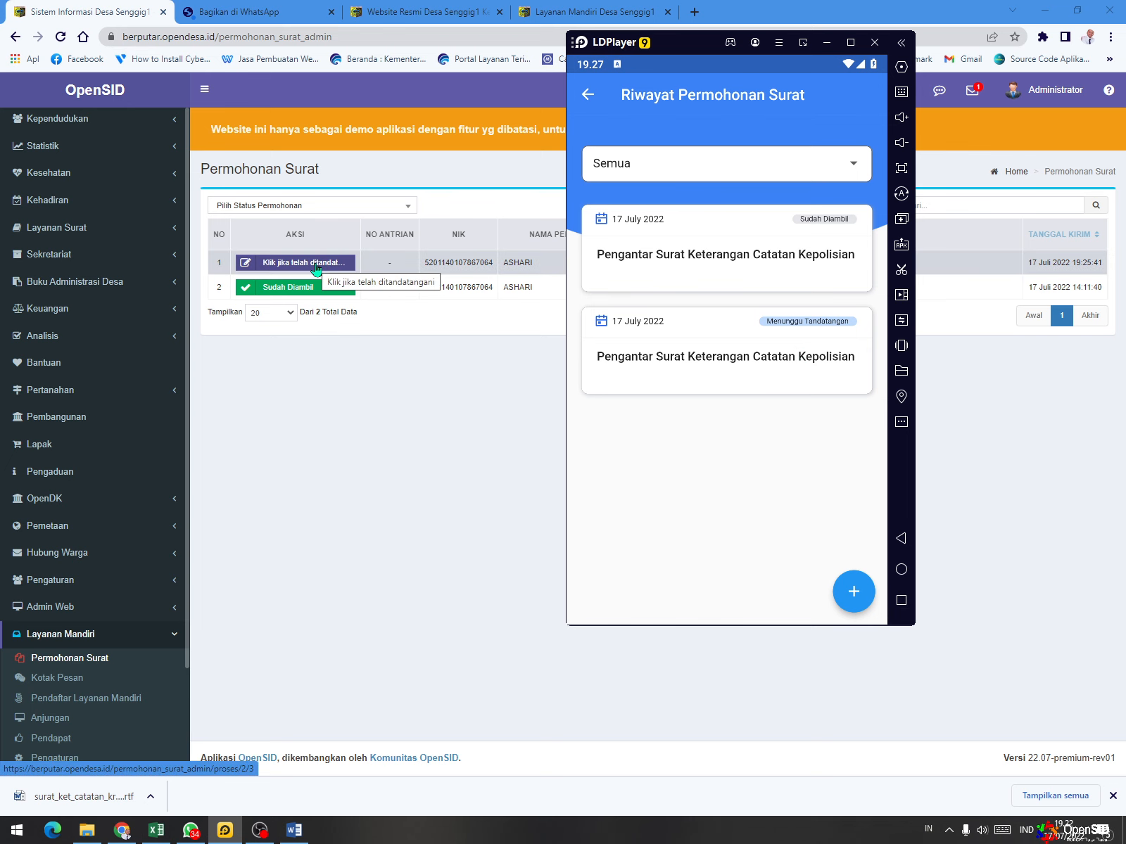
- Open the downloaded RTF letter in Word to review it, and minimize the windows covering the OpenSID admin page
{"action": "left_click", "coordinate": [83, 797]}
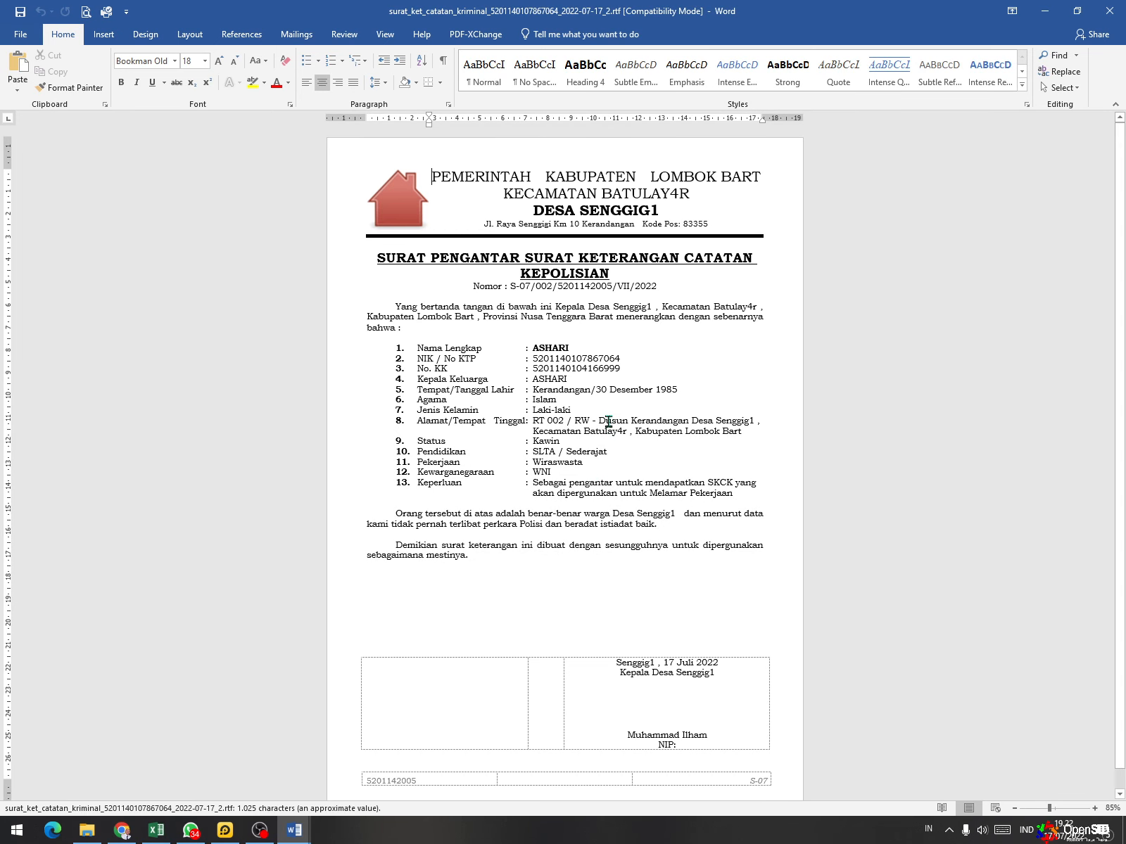
{"action": "left_click", "coordinate": [1043, 16]}
{"action": "left_click", "coordinate": [1043, 15]}
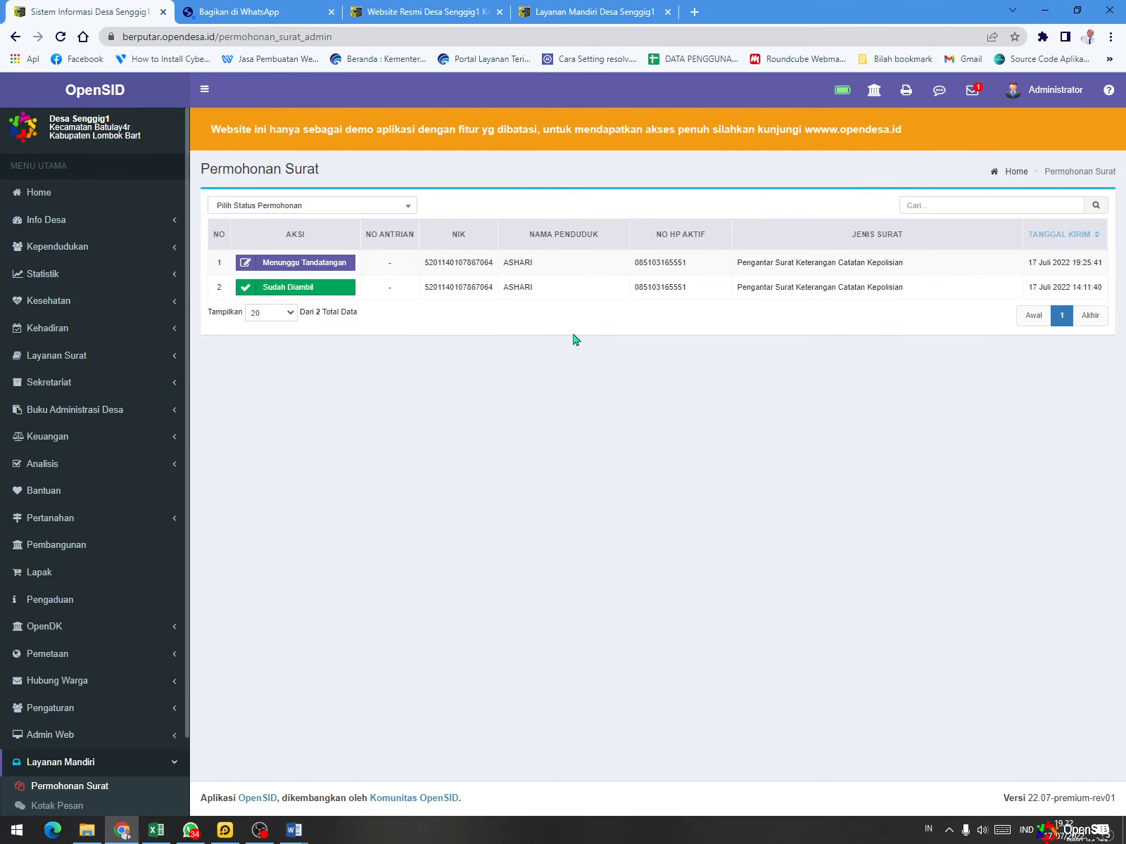
- Mark the Menunggu Tandatangan request as signed and check its status in the reopened request history of OpenSID Mobile in LDPlayer
{"action": "left_click", "coordinate": [310, 271]}
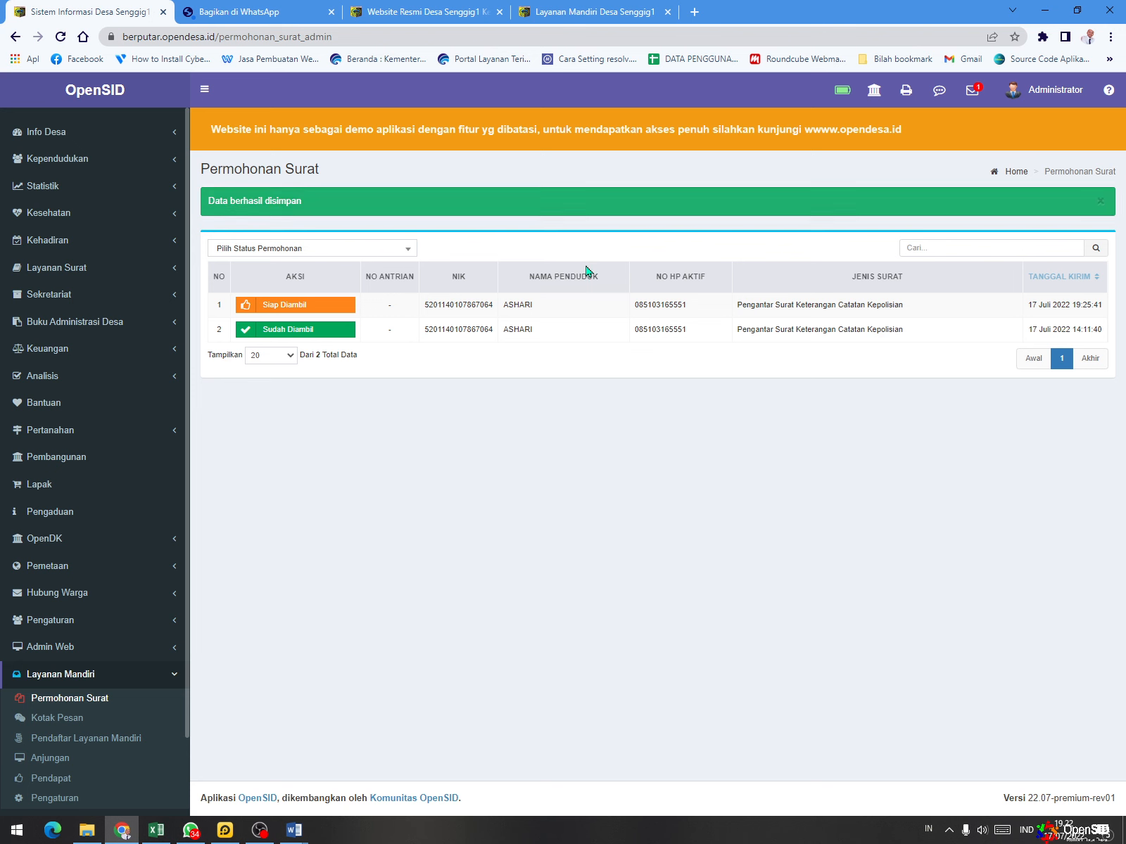
{"action": "left_click", "coordinate": [225, 831]}
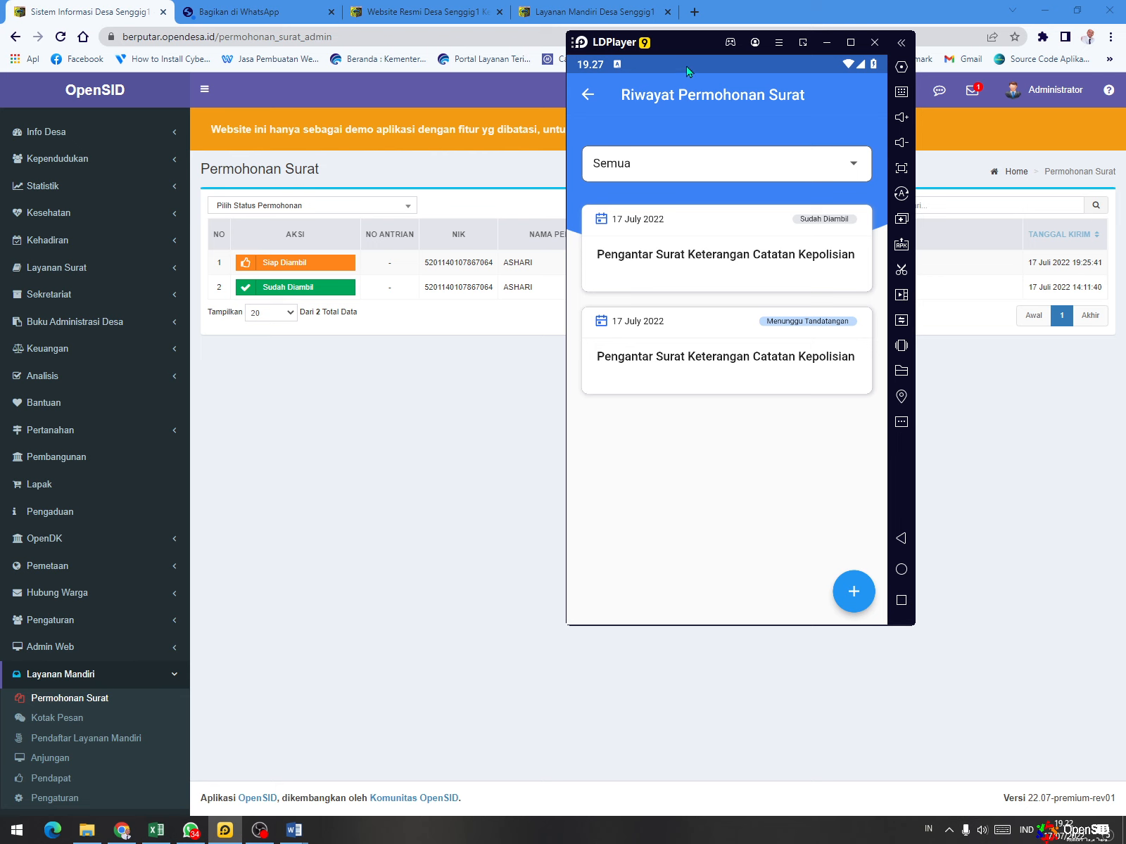
{"action": "left_click_drag", "start_coordinate": [687, 71], "coordinate": [724, 290]}
{"action": "left_click", "coordinate": [737, 355]}
{"action": "left_click", "coordinate": [587, 95]}
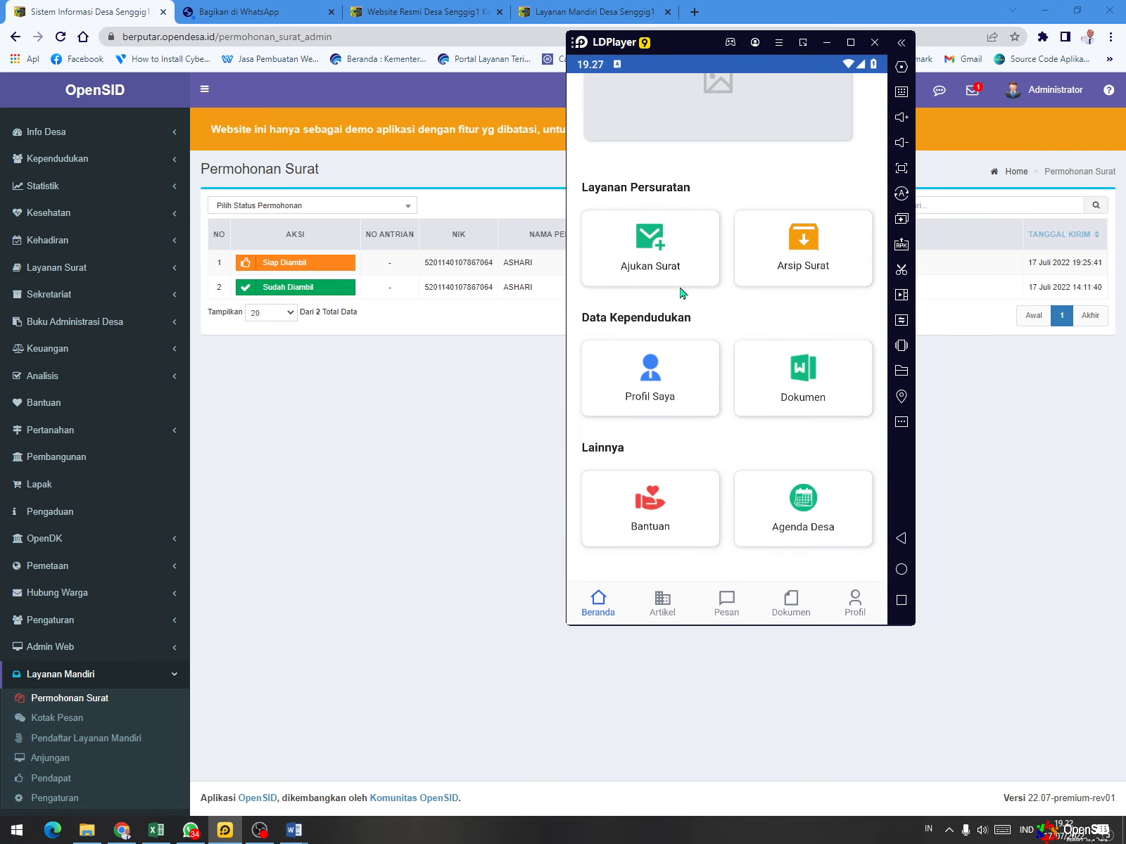
{"action": "left_click", "coordinate": [679, 248]}
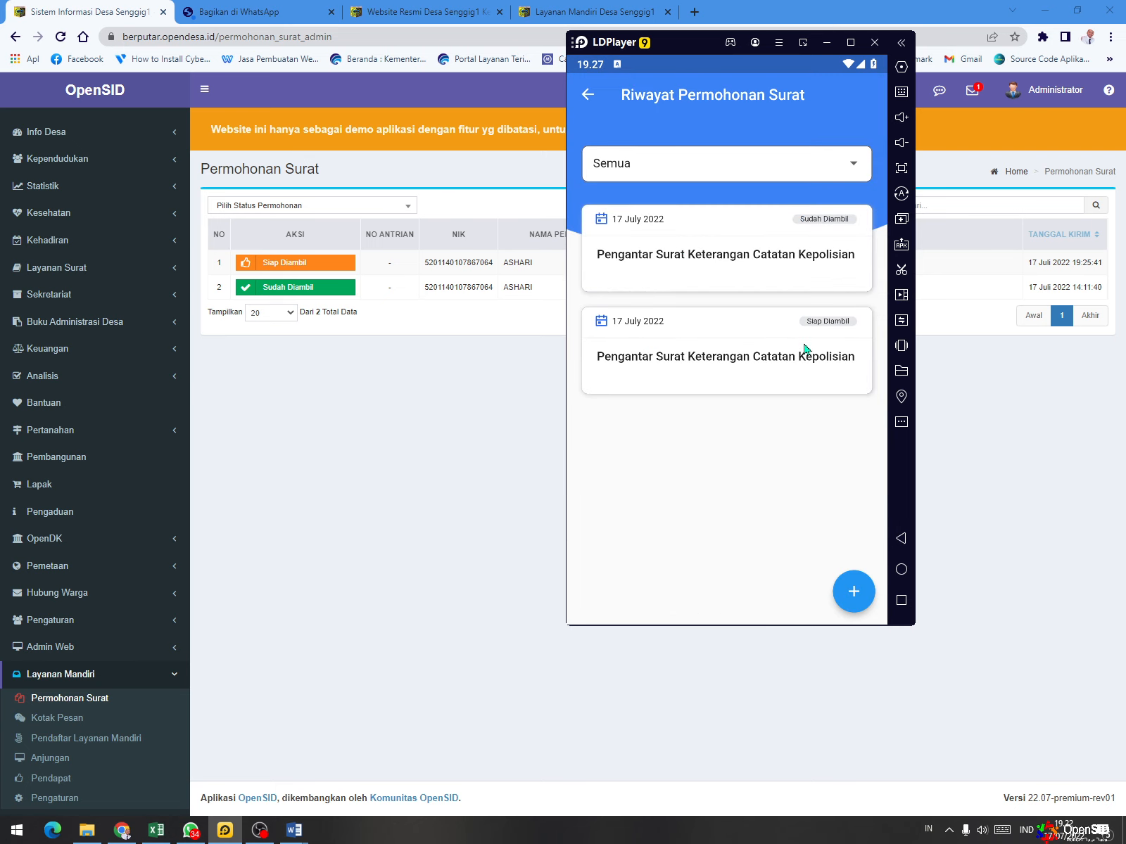
- Back in Chrome, mark the Siap Diambil request as collected and check it in the reopened request history in LDPlayer
{"action": "left_click", "coordinate": [497, 481]}
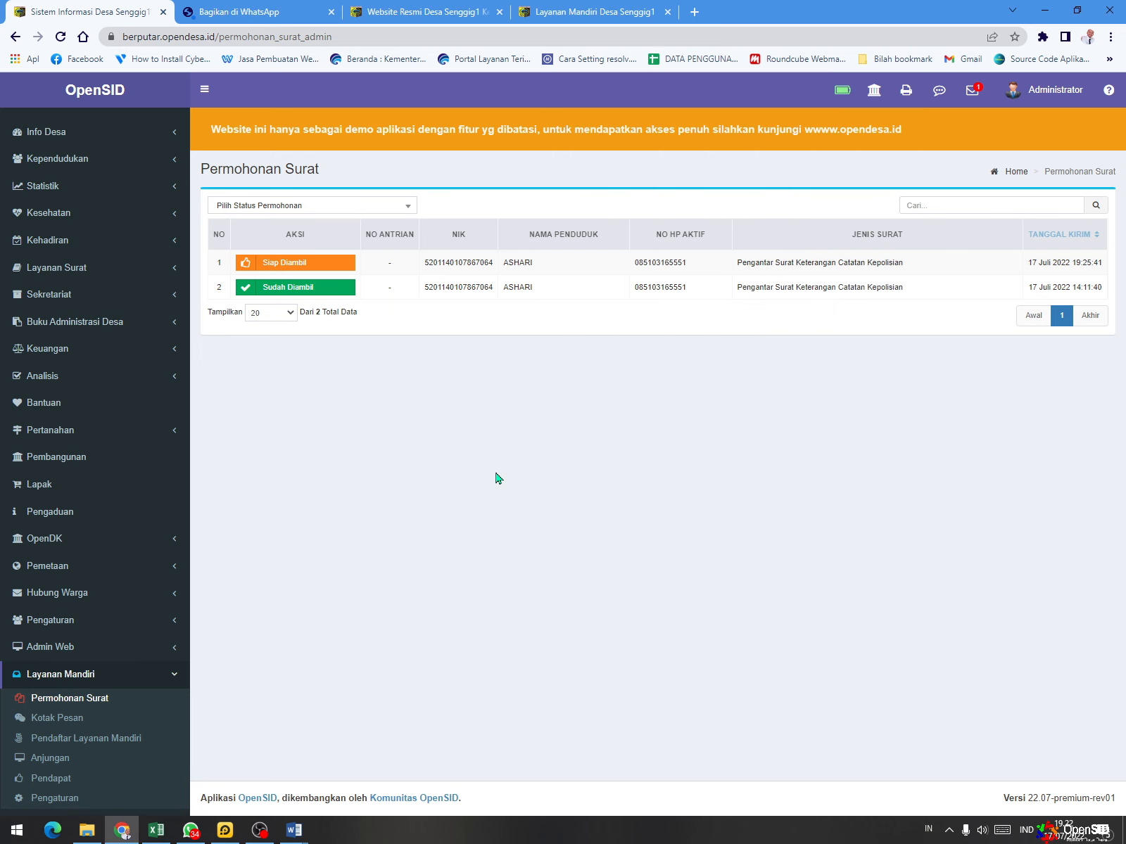
{"action": "left_click", "coordinate": [313, 265]}
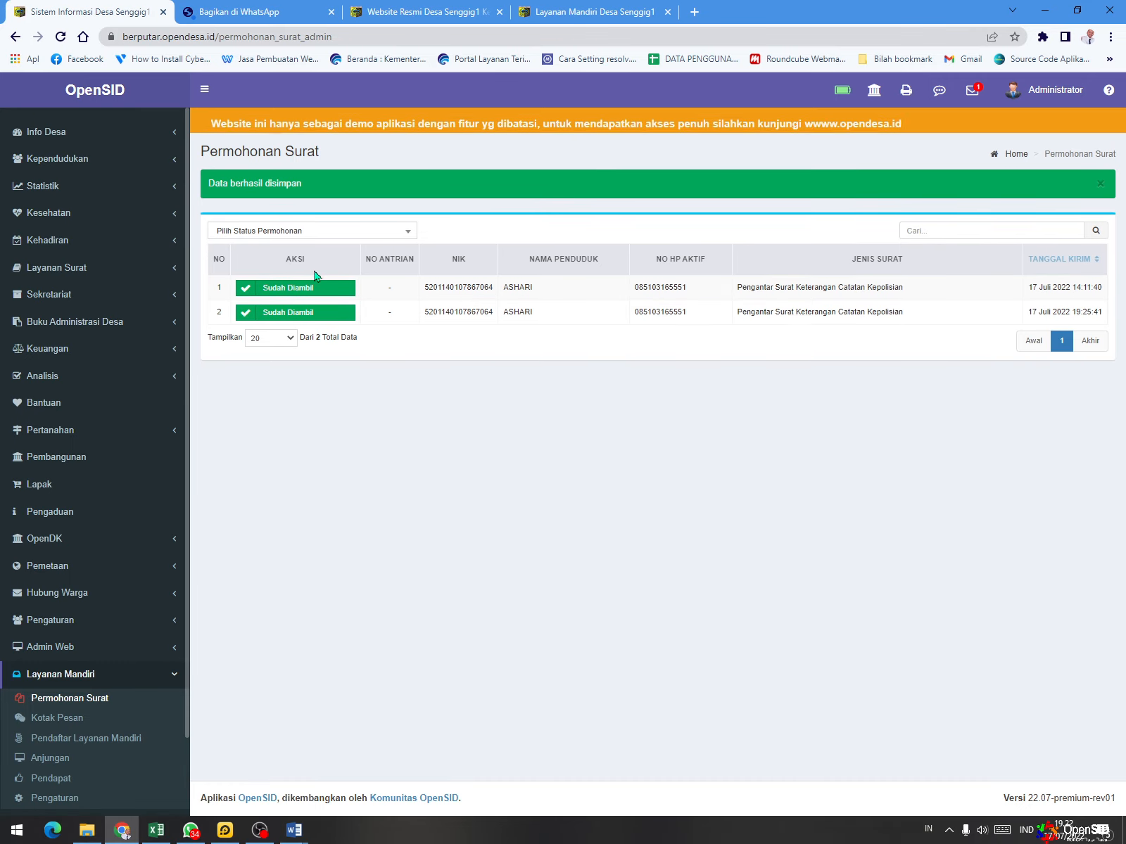
{"action": "left_click", "coordinate": [225, 831]}
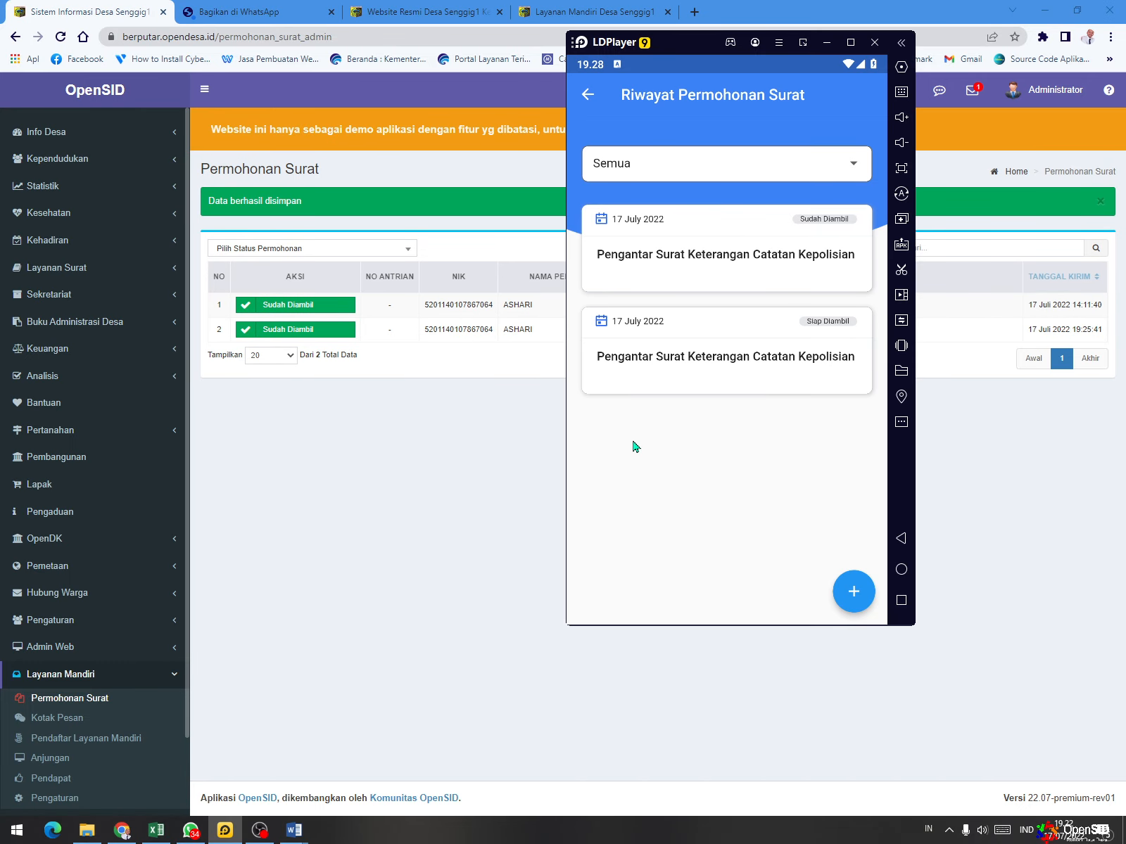
{"action": "left_click", "coordinate": [591, 95]}
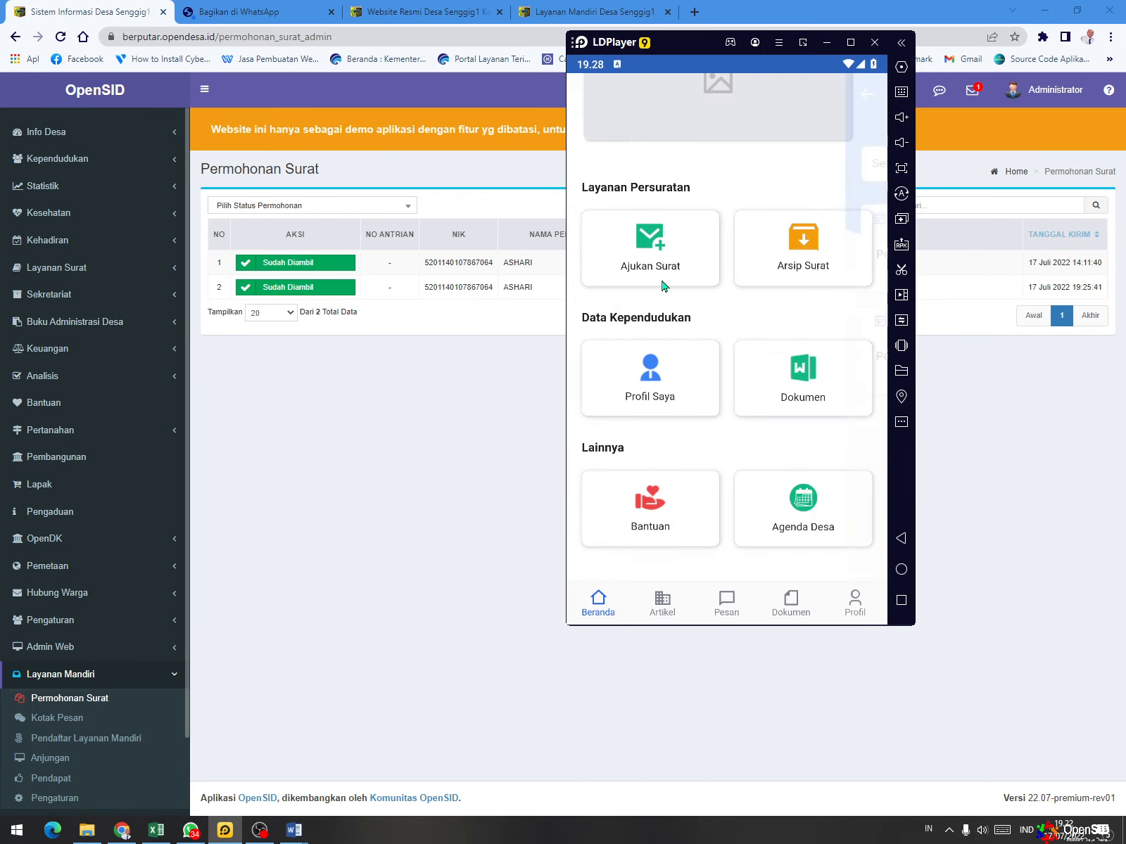
{"action": "left_click", "coordinate": [664, 252]}
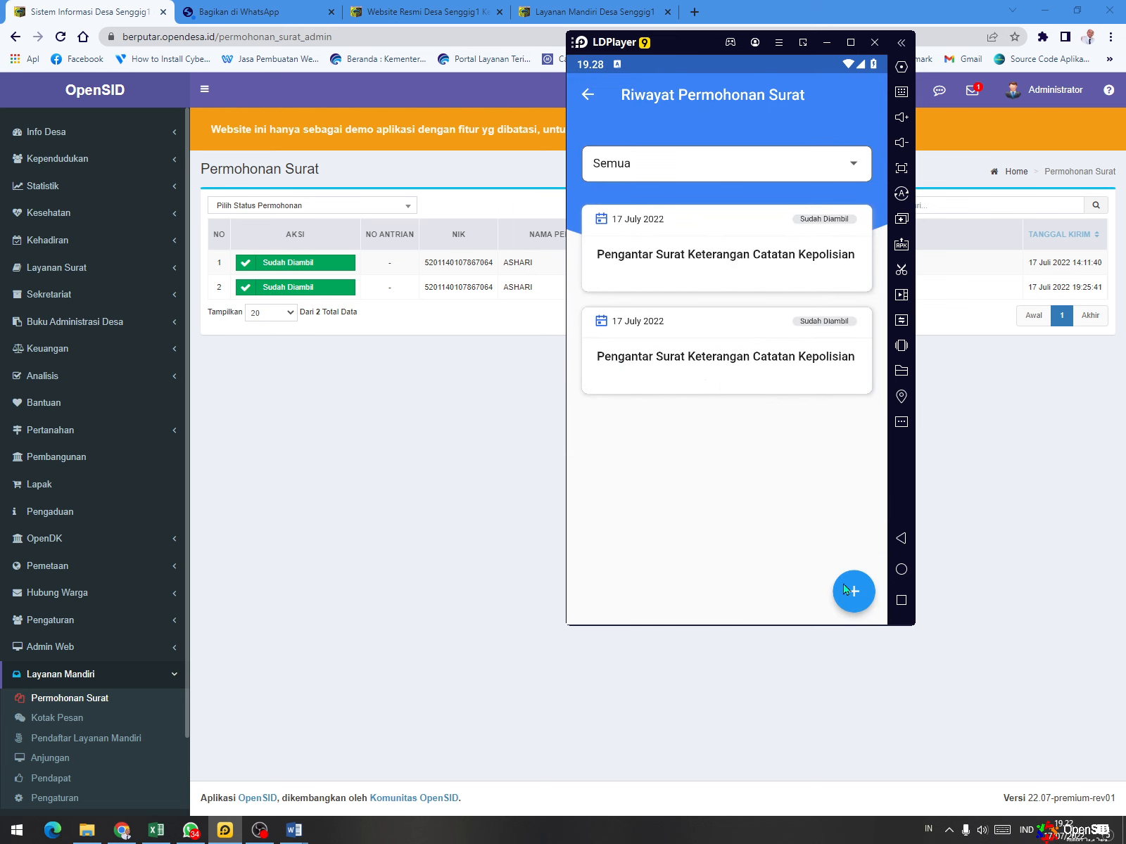
- View the letters in Arsip Surat, return to the mobile app's home page and minimize LDPlayer
{"action": "left_click", "coordinate": [588, 98]}
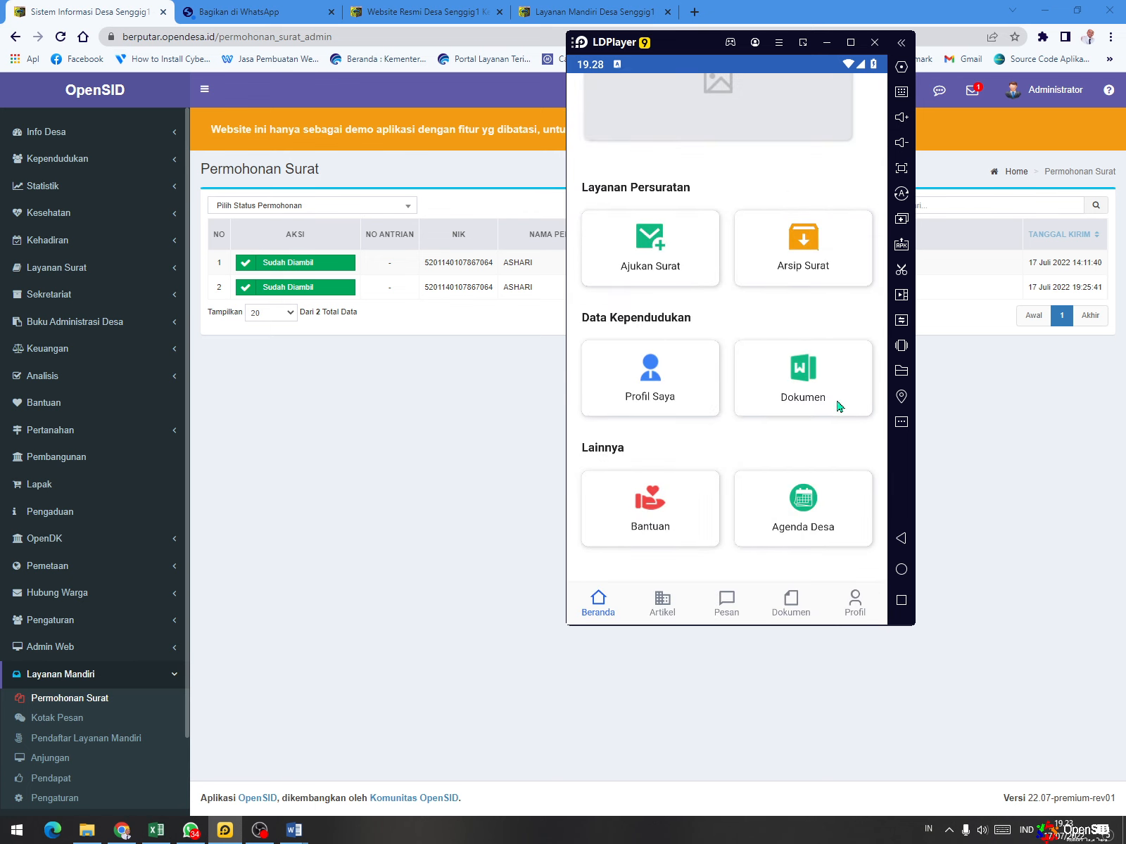
{"action": "left_click", "coordinate": [803, 244]}
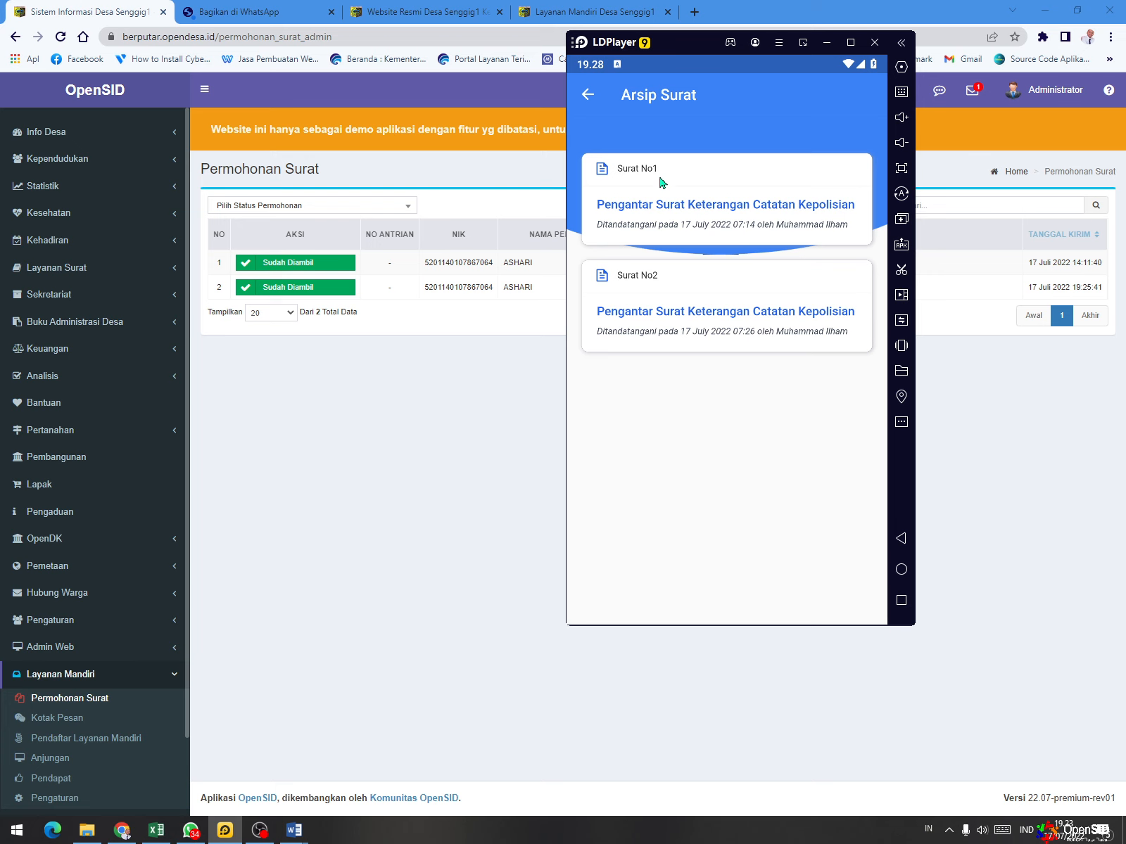
{"action": "left_click", "coordinate": [587, 96]}
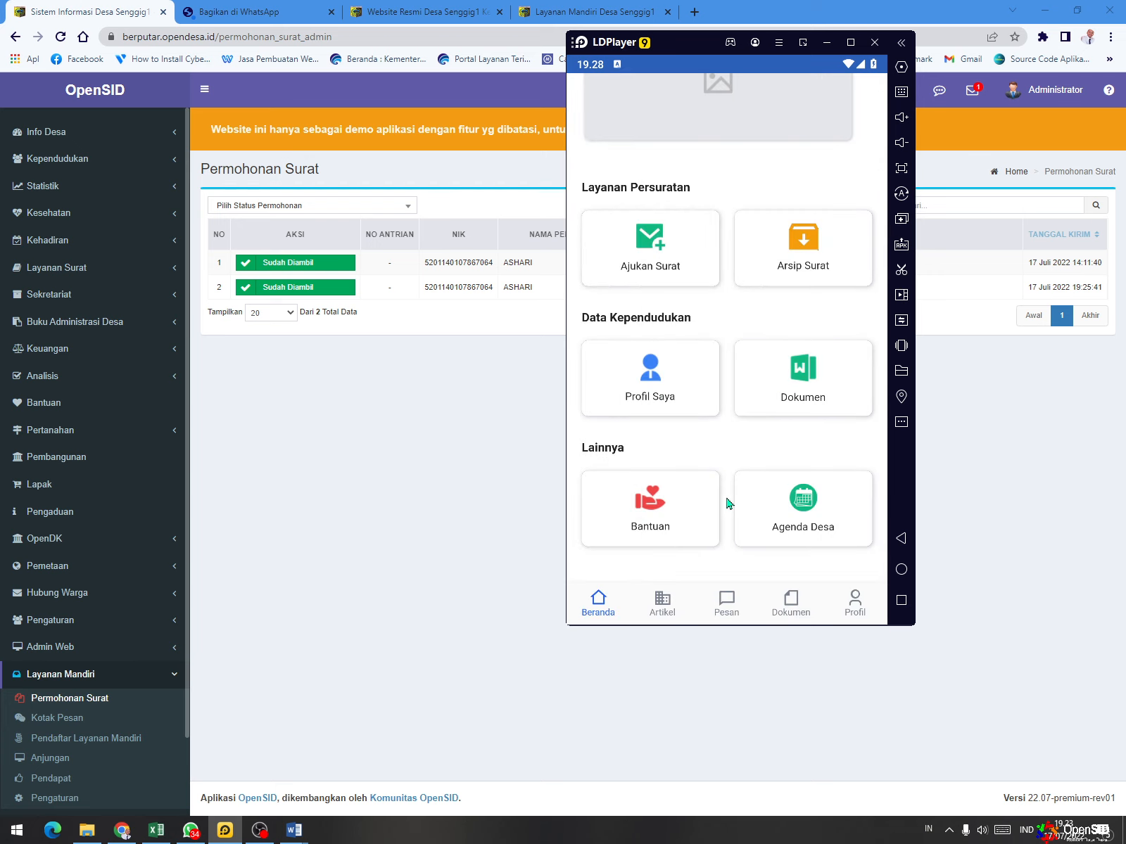
{"action": "scroll", "coordinate": [679, 160], "scroll_direction": "up", "scroll_amount": 5}
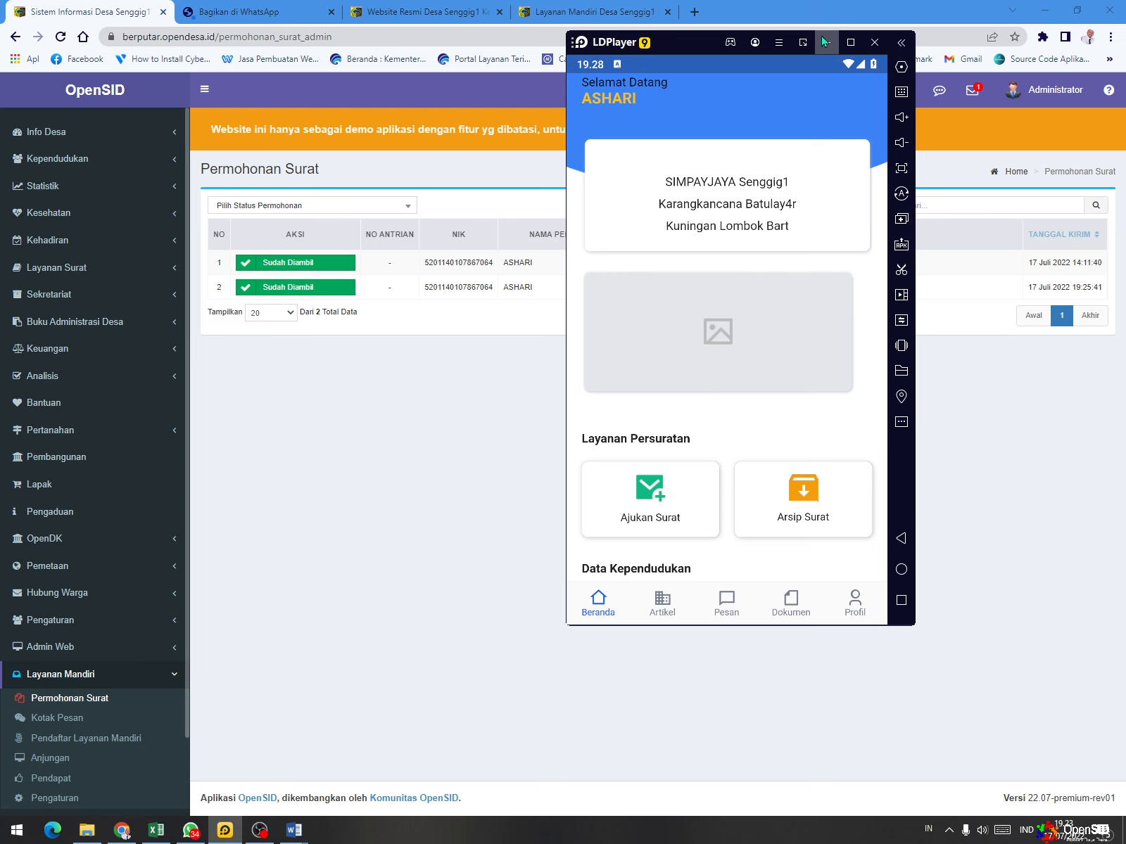
{"action": "left_click", "coordinate": [828, 45]}
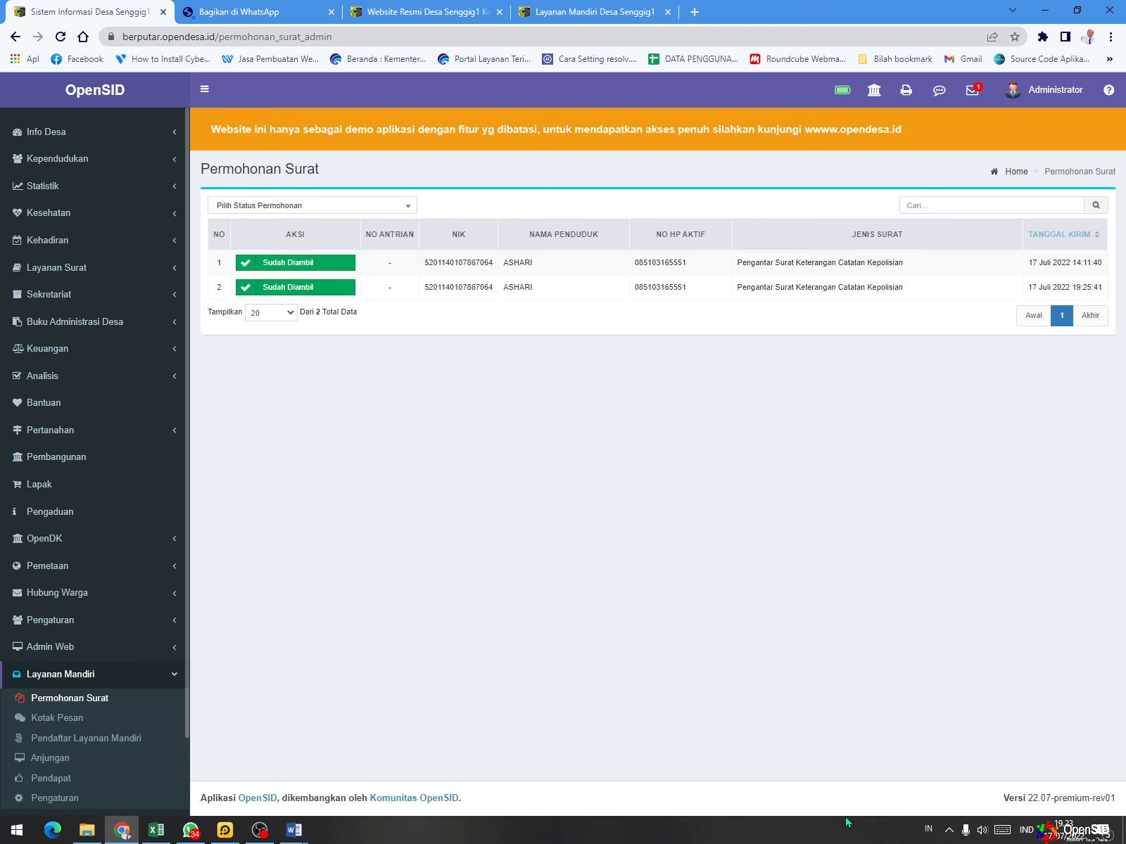
{"action": "left_click", "coordinate": [949, 827]}
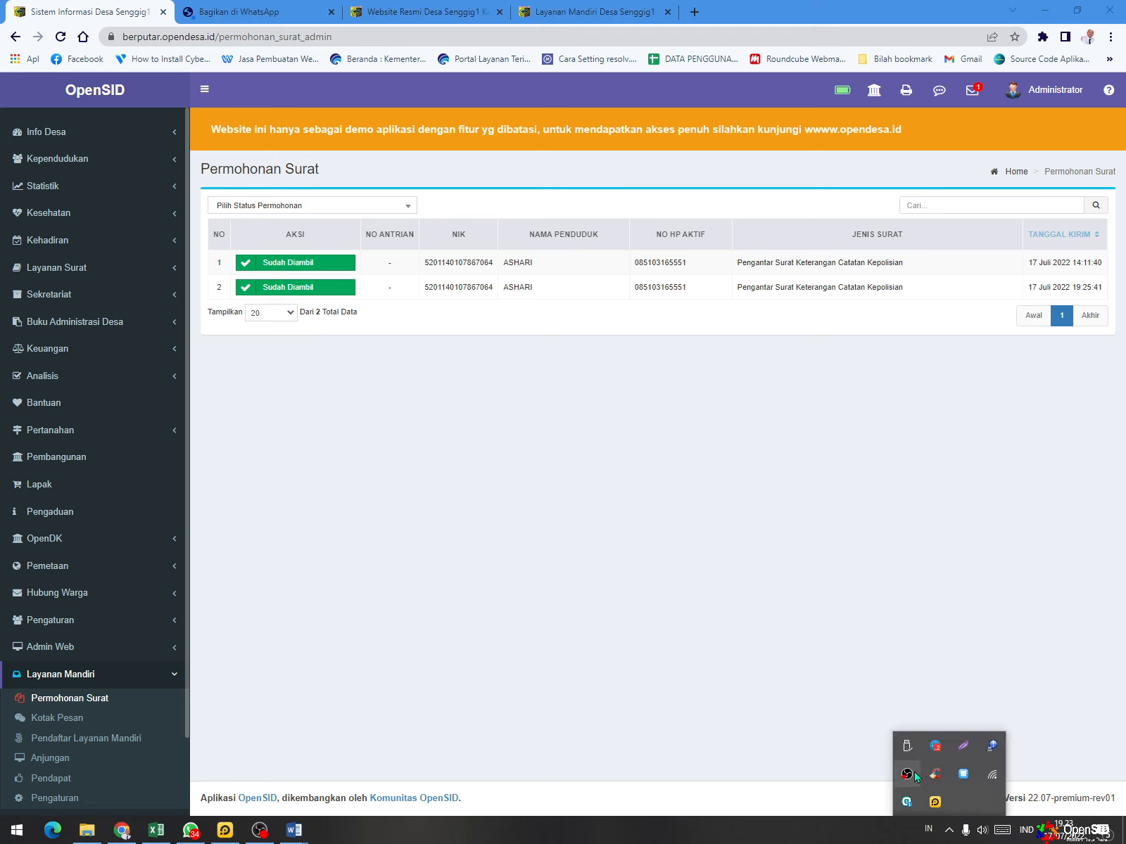